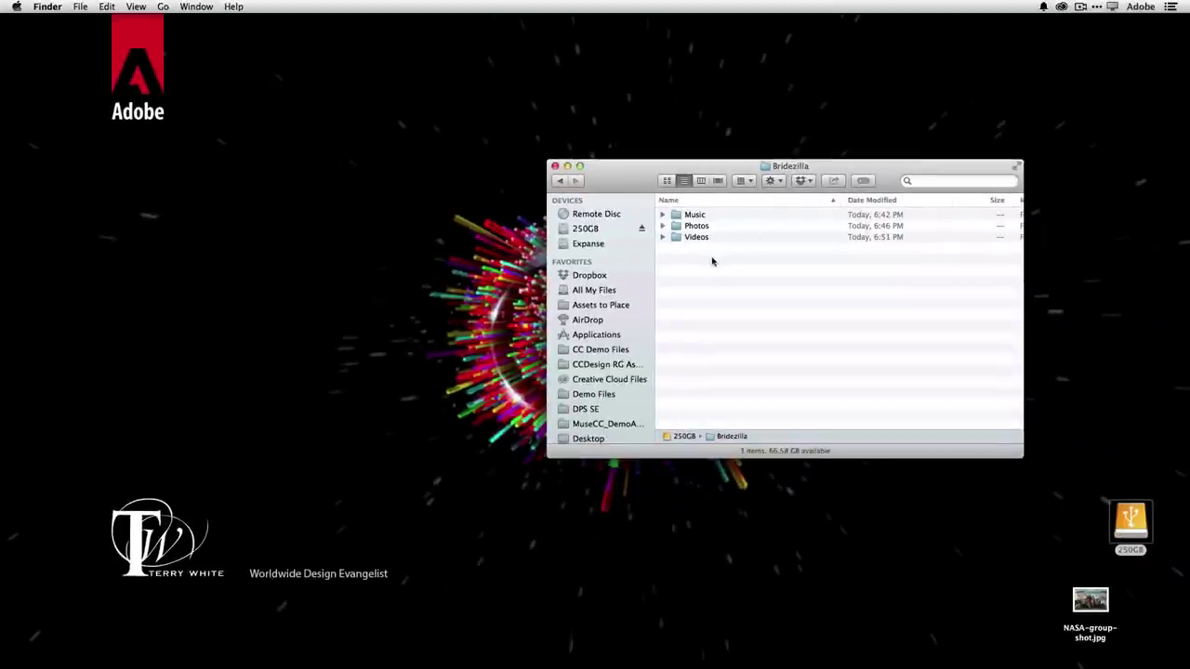
Review the contents of the Videos, Photos and Music subfolders in the Bridezilla folder.
left_click(663, 238)
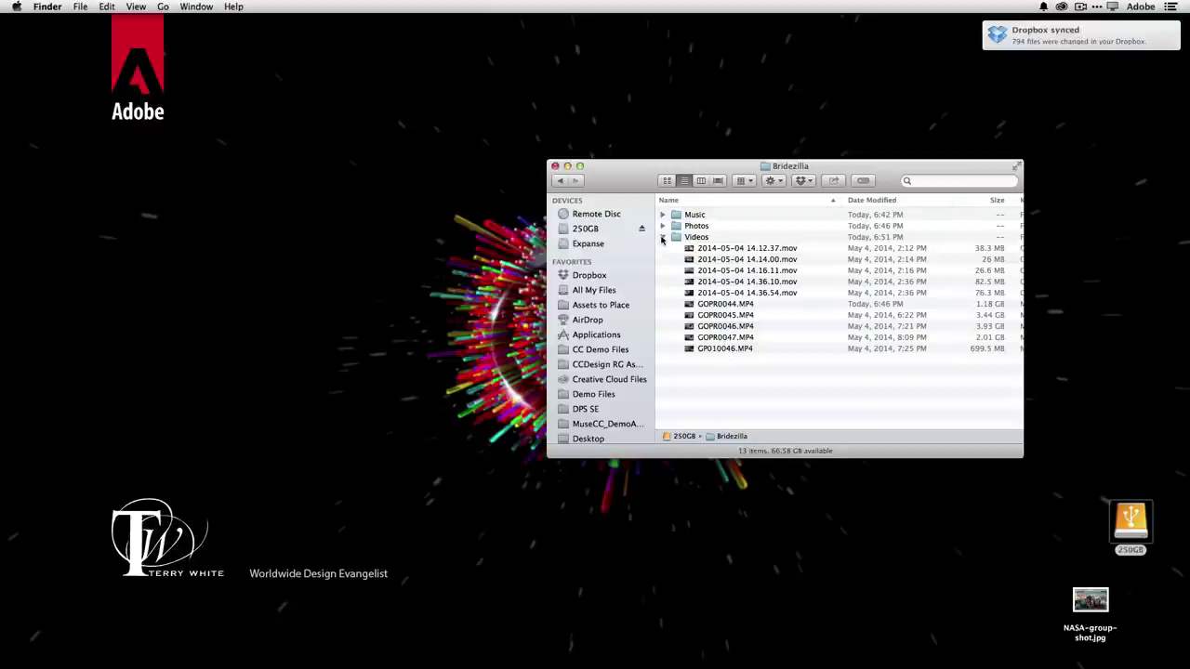
left_click(663, 238)
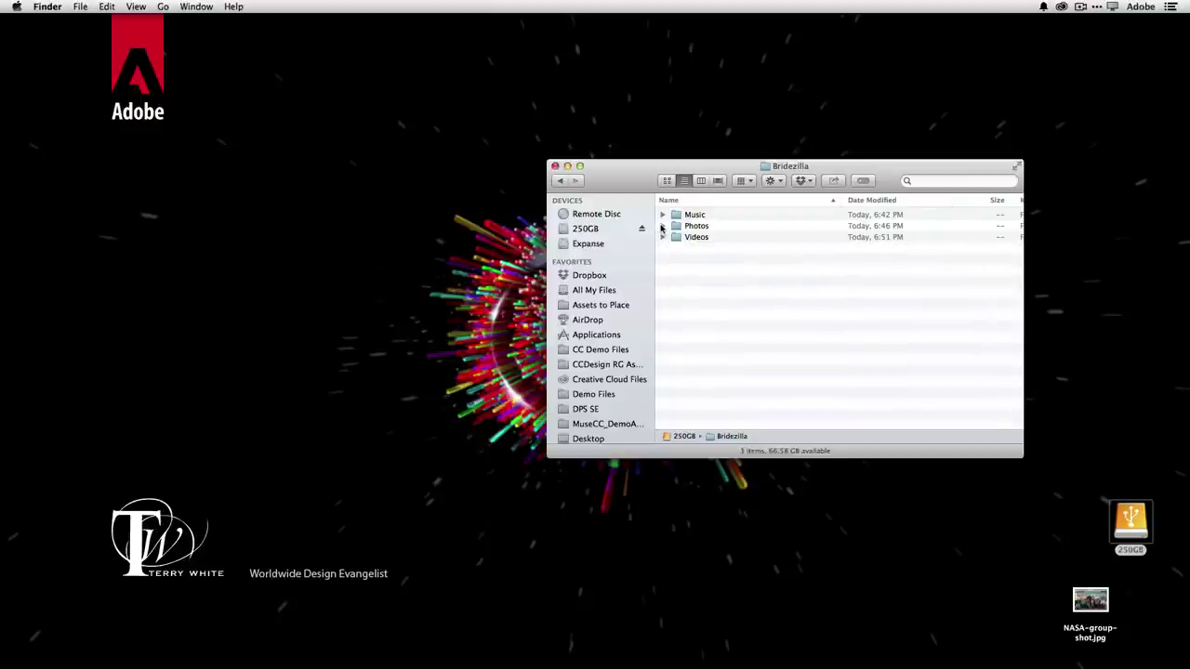
left_click(663, 226)
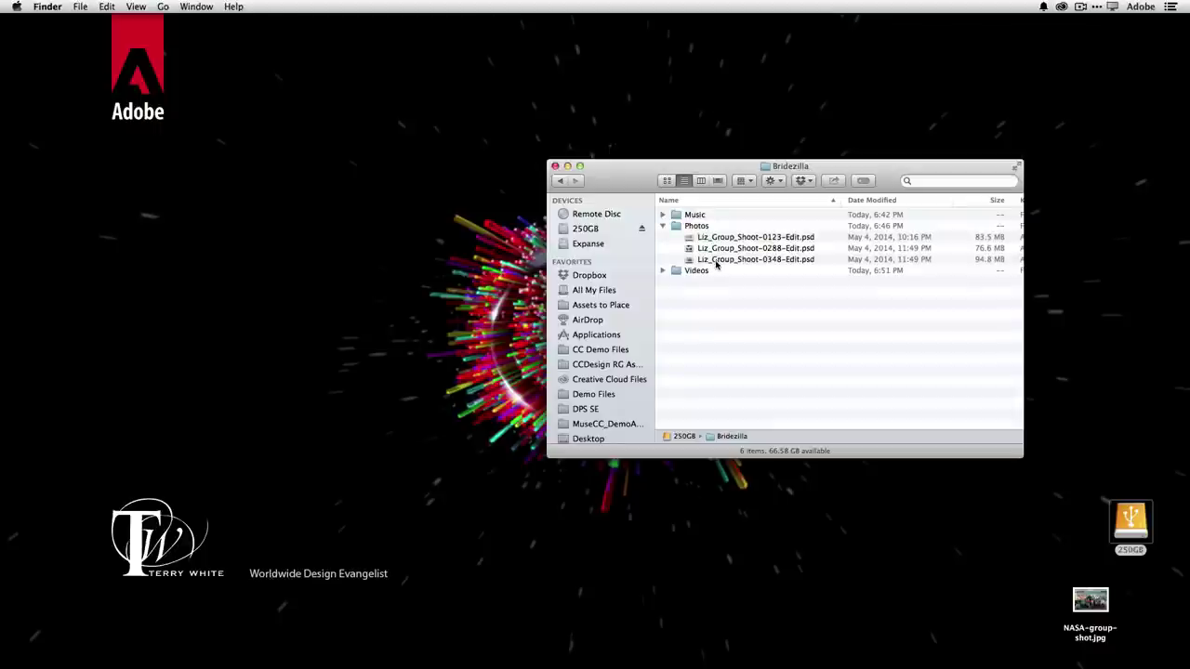
left_click(663, 226)
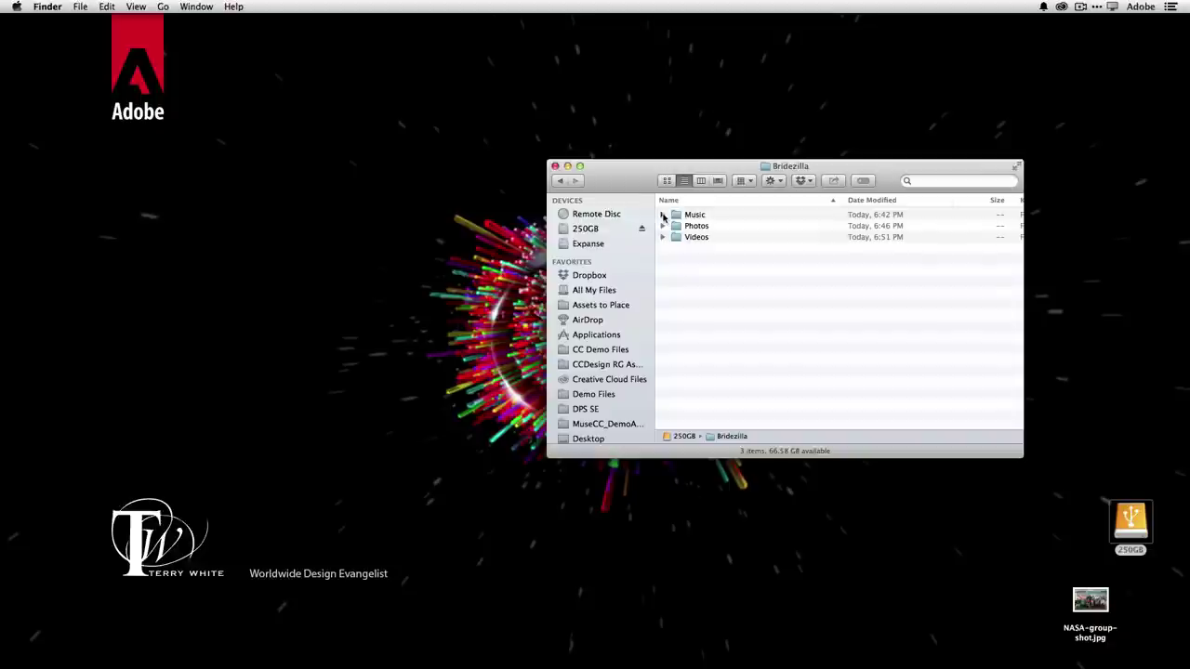
left_click(663, 215)
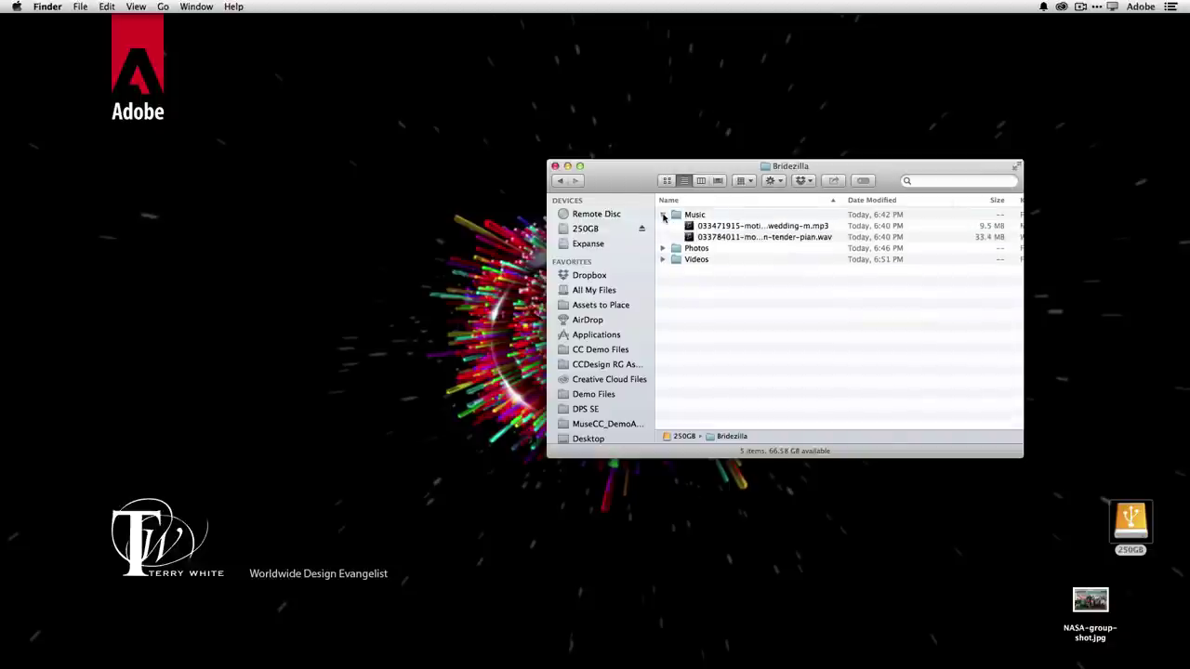
left_click(663, 215)
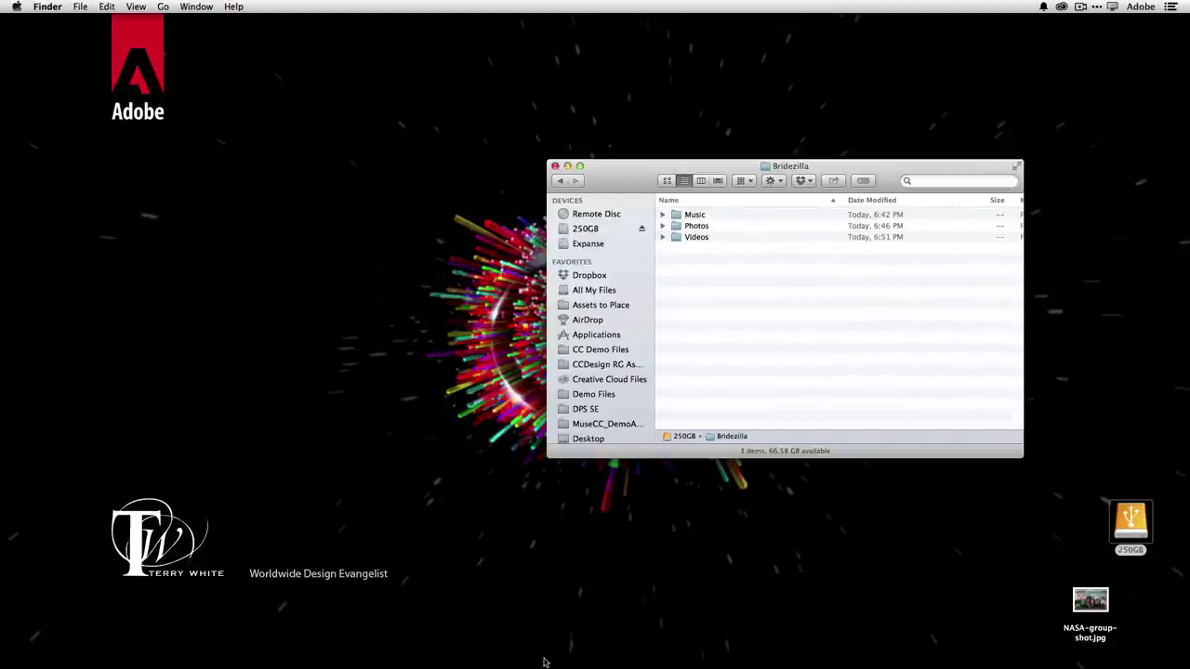
View the pond5.com stock media site in an enlarged Chrome window, and return to the Bridezilla folder in Finder.
mouse_move(400, 666)
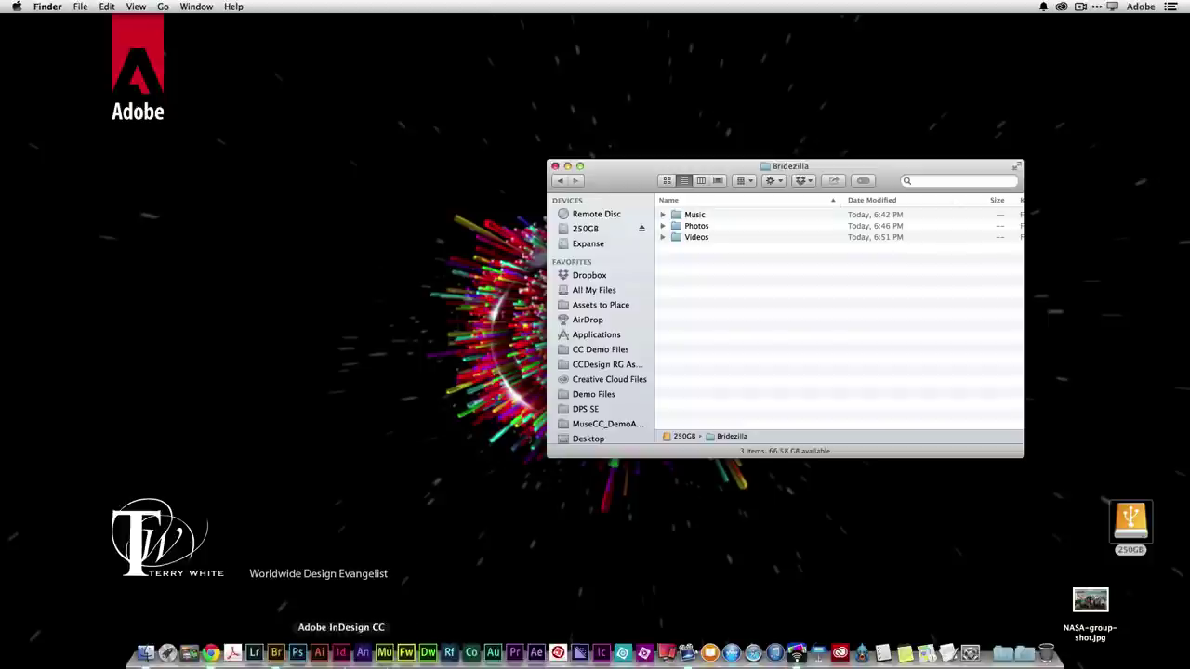
left_click(211, 653)
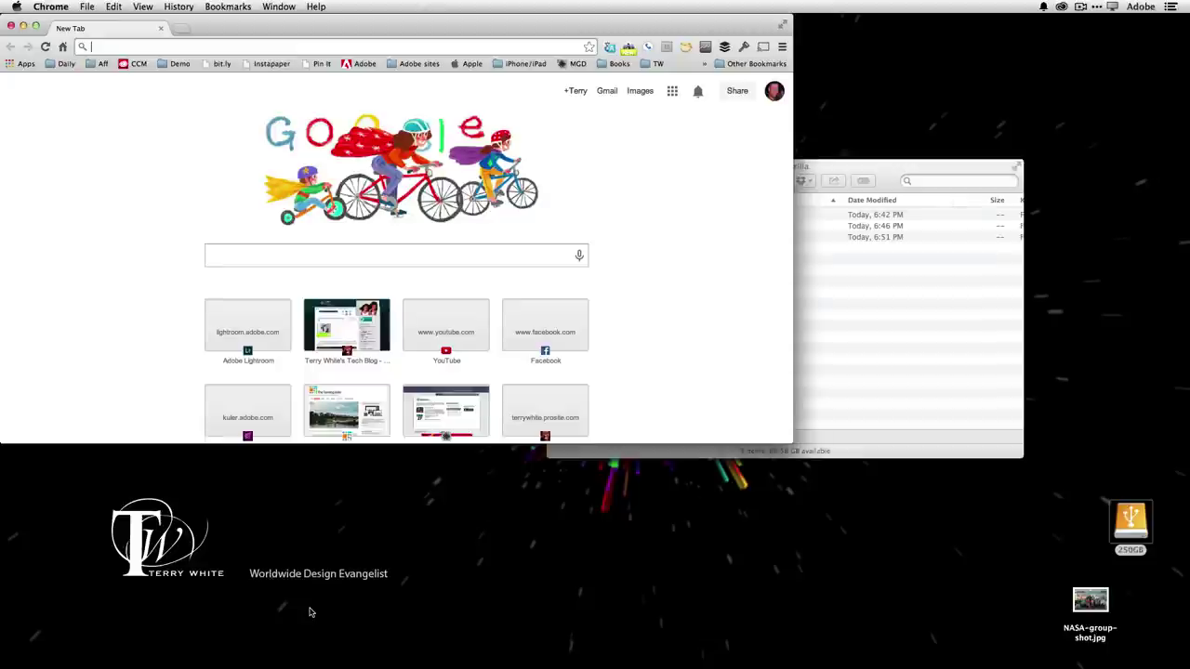
type("pond5.com")
key("Return")
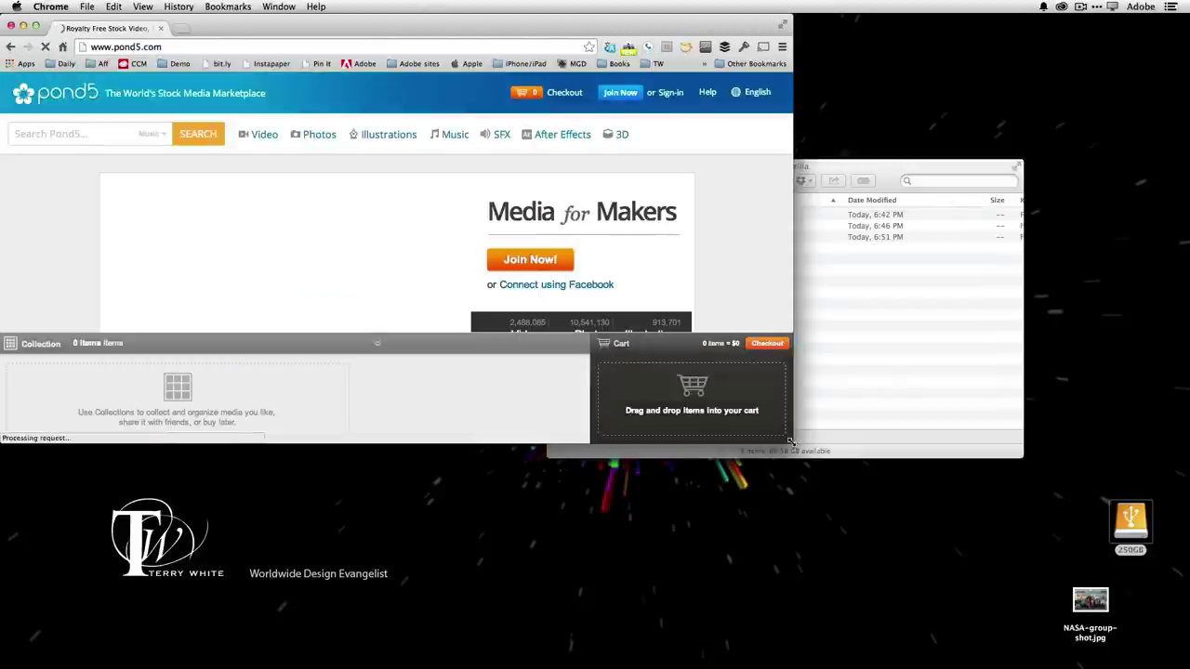
left_click_drag(797, 452, 944, 668)
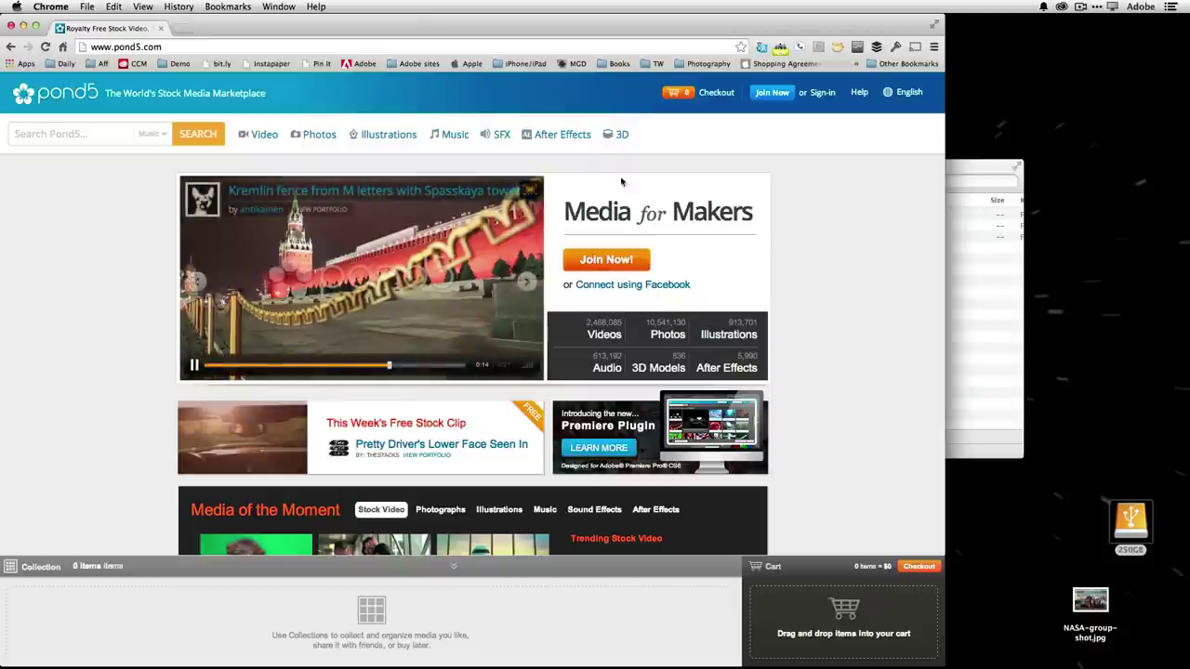
left_click(978, 285)
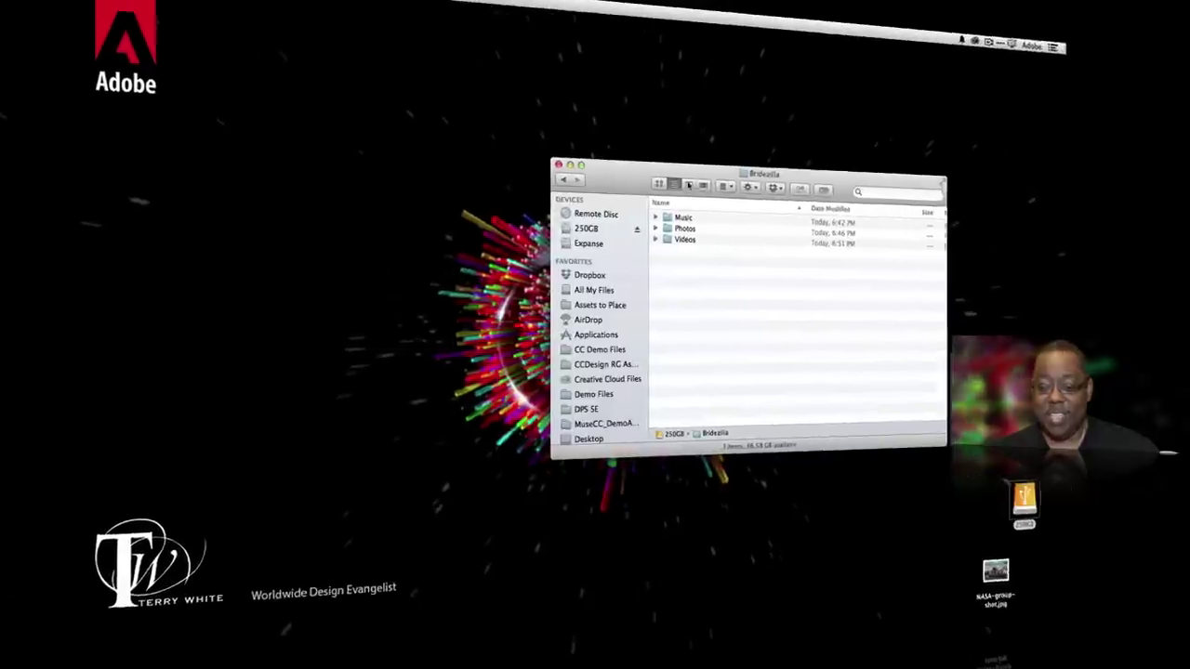
Move the Bridezilla folder window aside and launch Adobe Premiere Pro CC.
left_click_drag(698, 149, 841, 146)
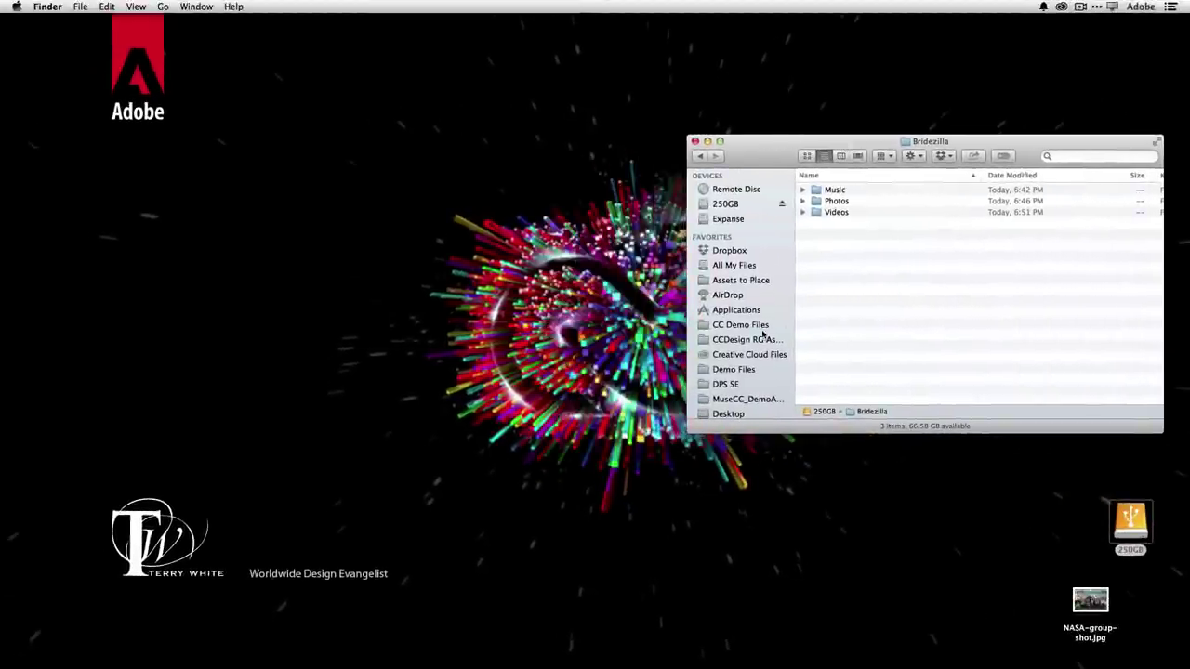
mouse_move(319, 655)
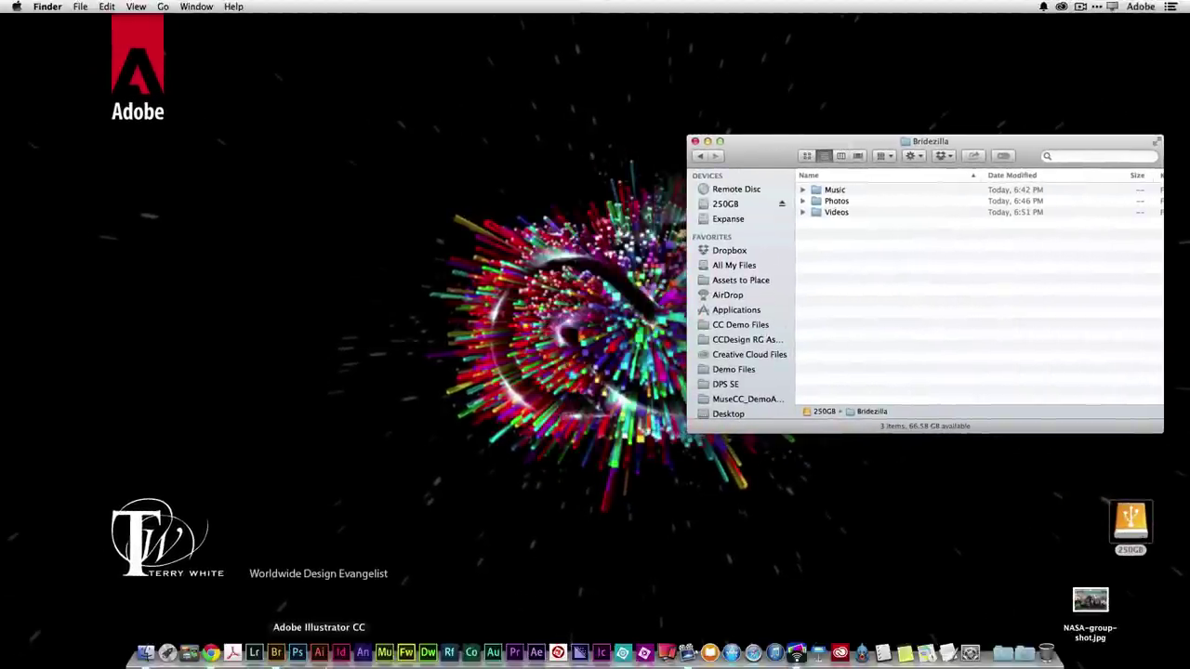
left_click(516, 654)
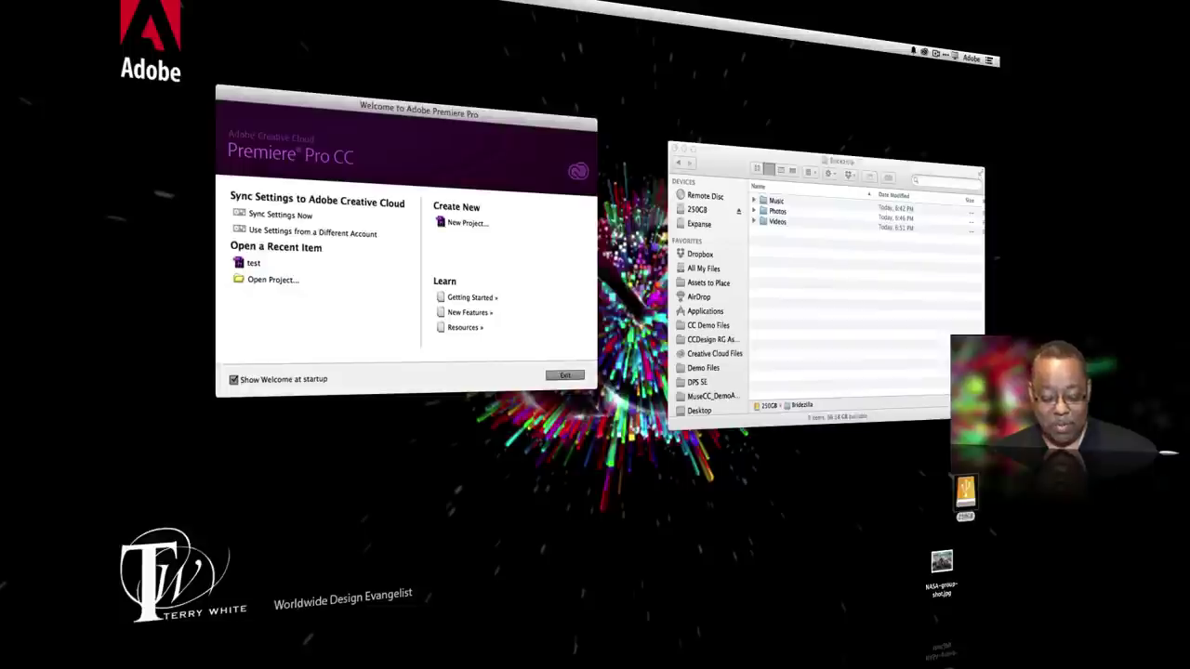
Quit Chrome while keeping the Premiere Pro welcome window open.
mouse_move(279, 667)
right_click(409, 662)
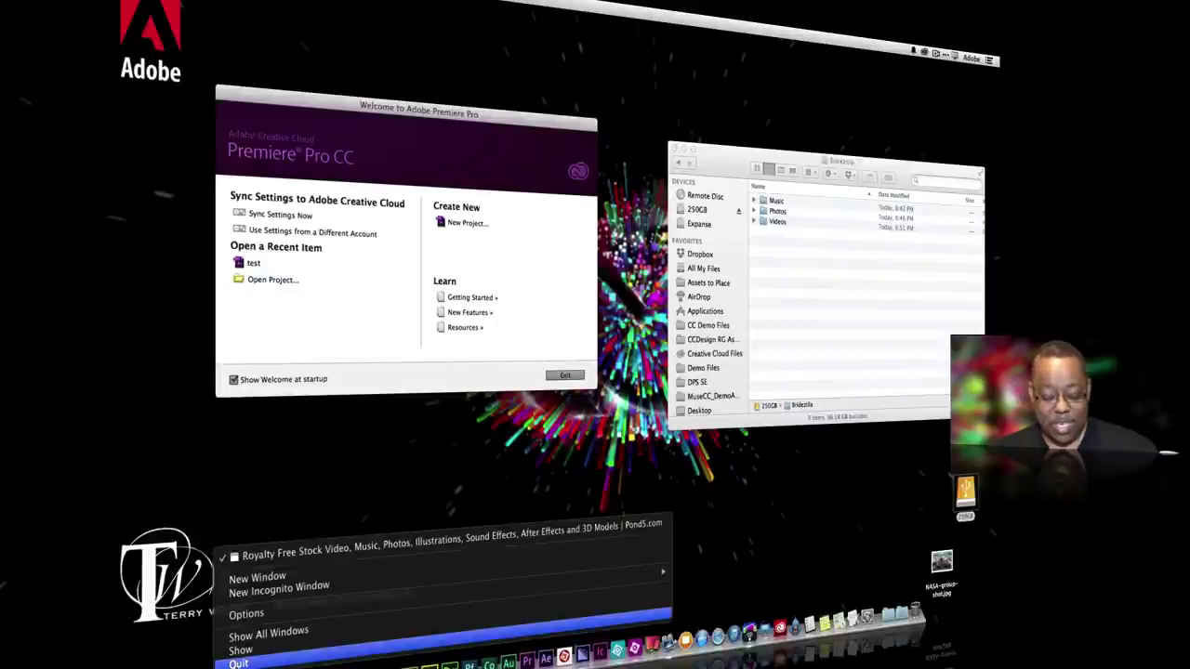
left_click(523, 611)
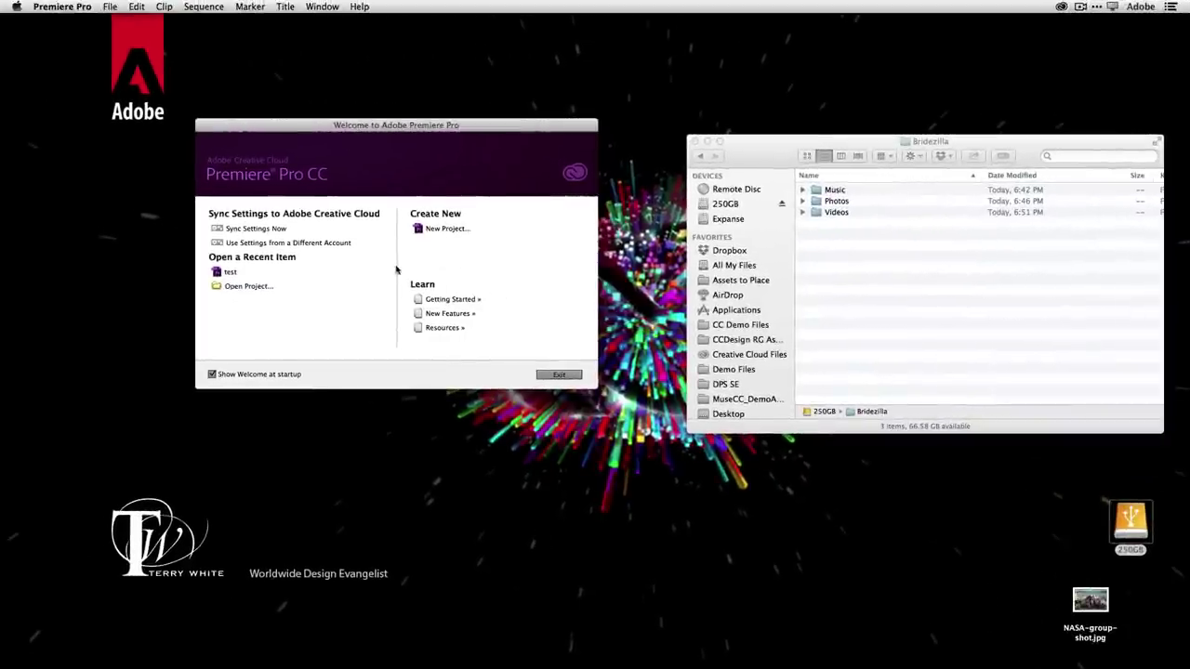
Start a new Premiere Pro project named "Bridezilla Behind the Scenes".
left_click(428, 232)
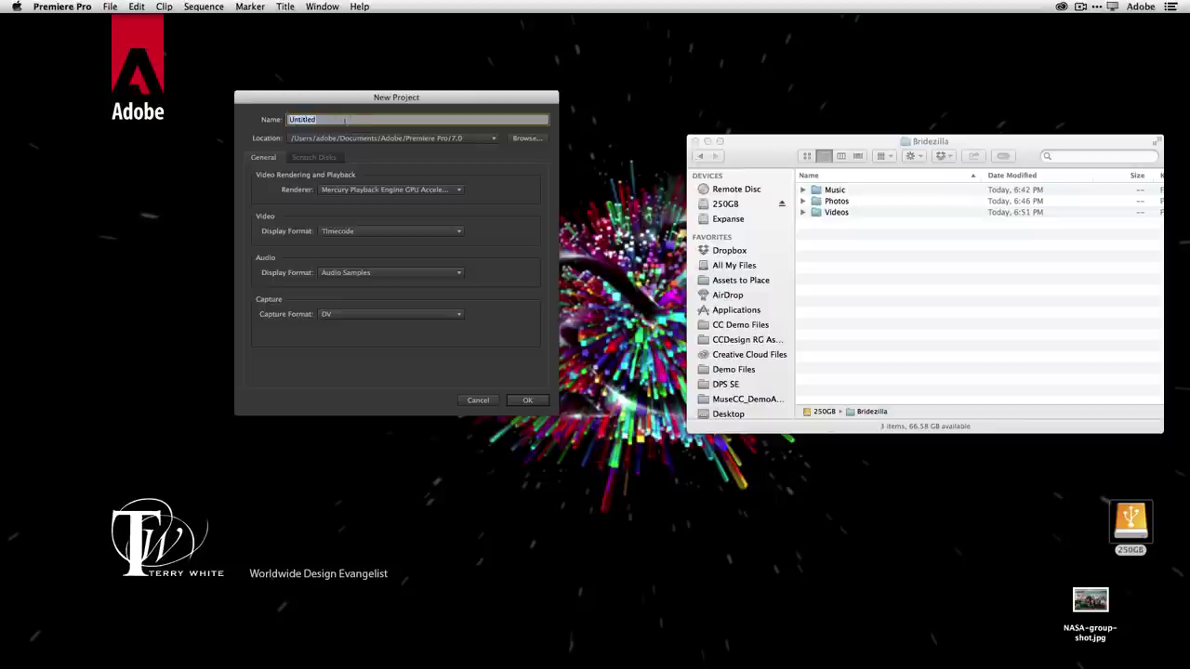
type("Bridezilla Behind the Scenes")
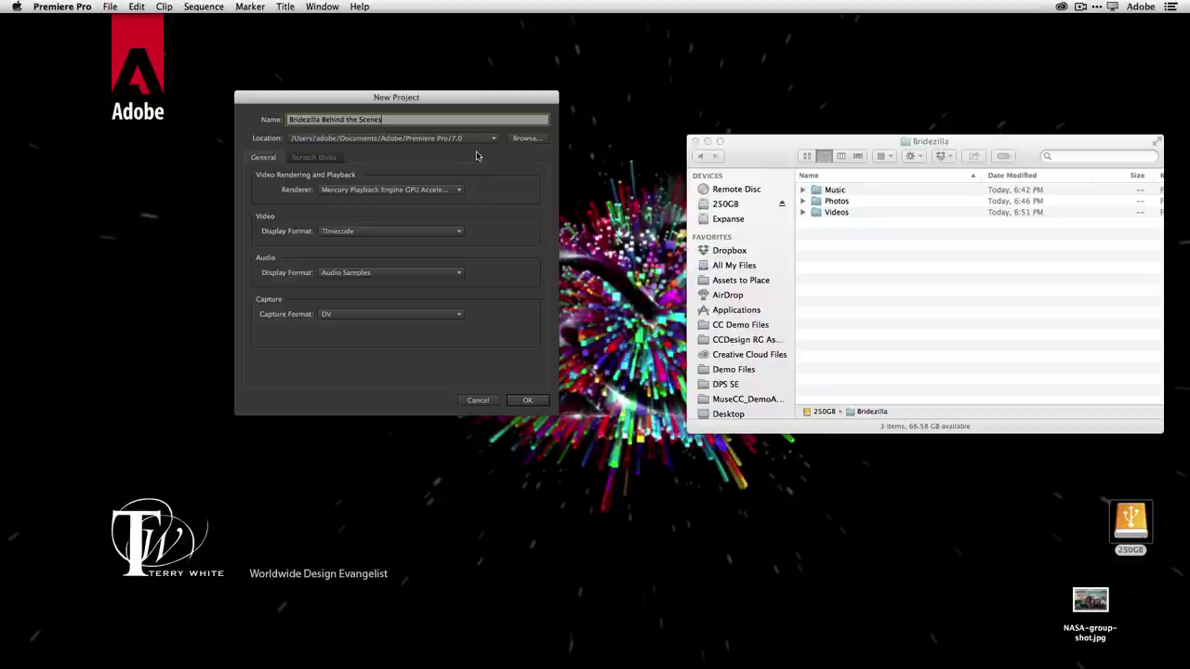
Set the project location to a new folder "Bridezilla PP" inside Bridezilla on the 250GB drive, and create the project.
left_click(520, 139)
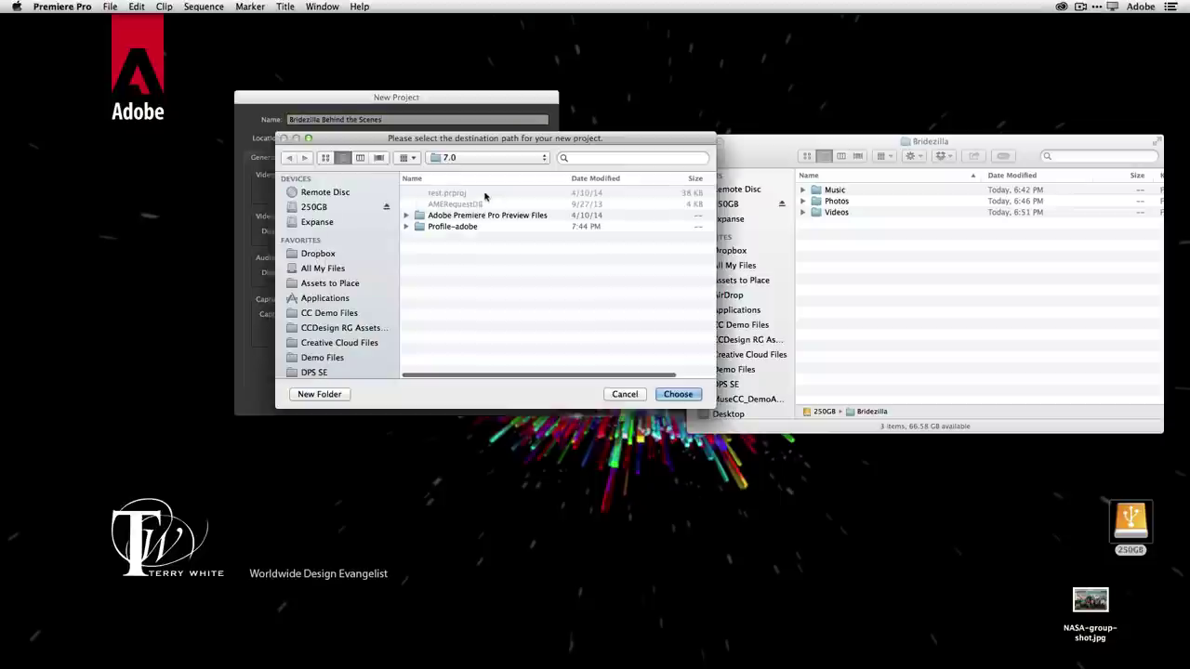
left_click(321, 207)
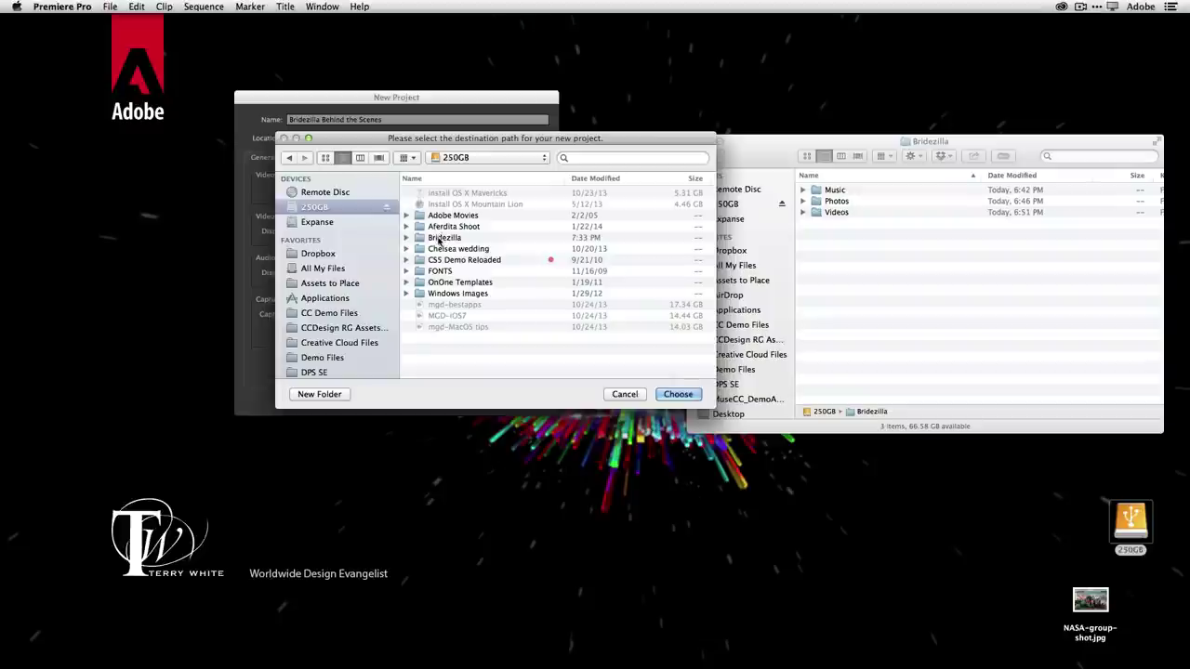
double_click(442, 238)
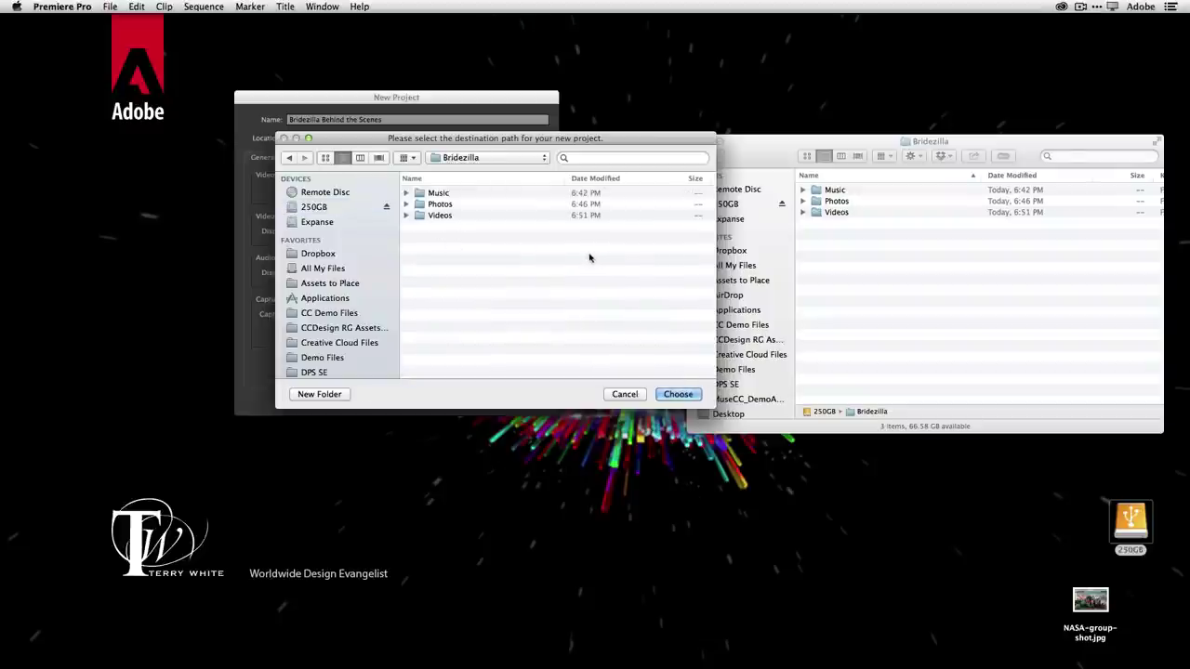
left_click(335, 398)
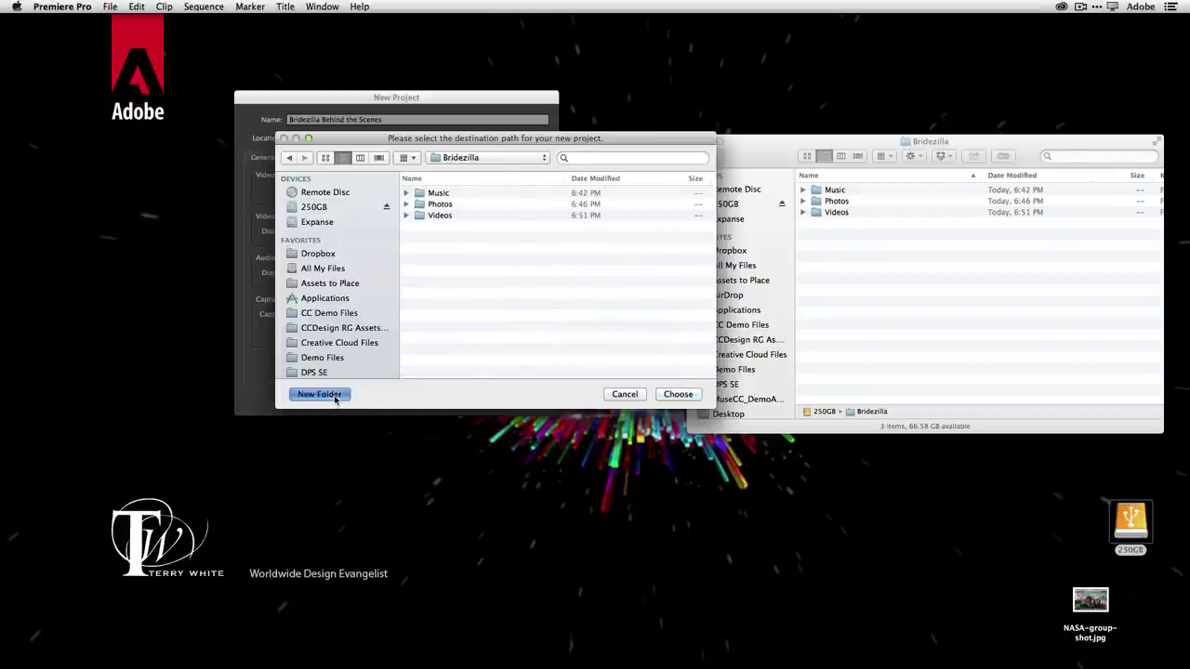
type("B")
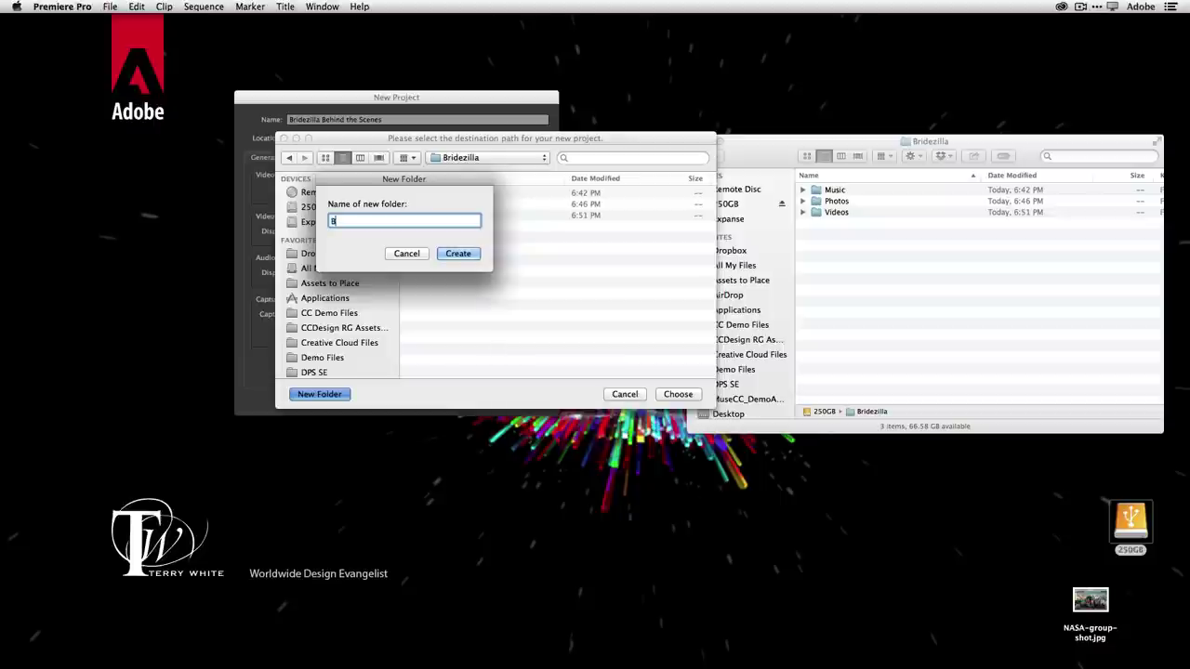
type("ridezilla PP")
left_click(458, 254)
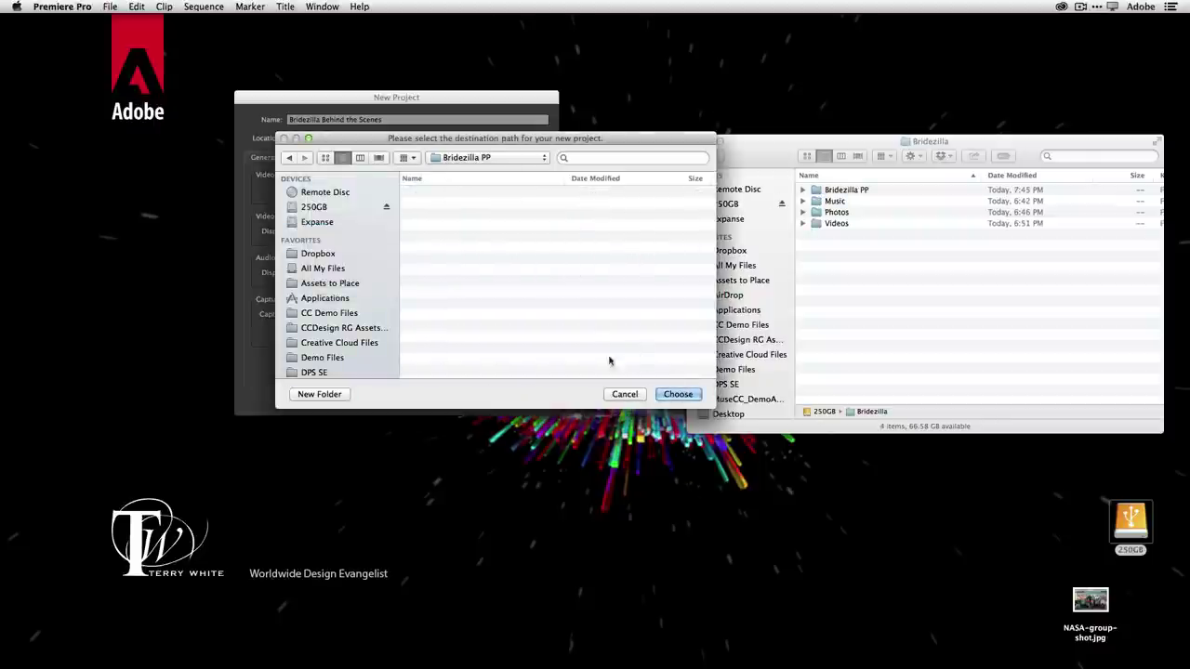
left_click(668, 397)
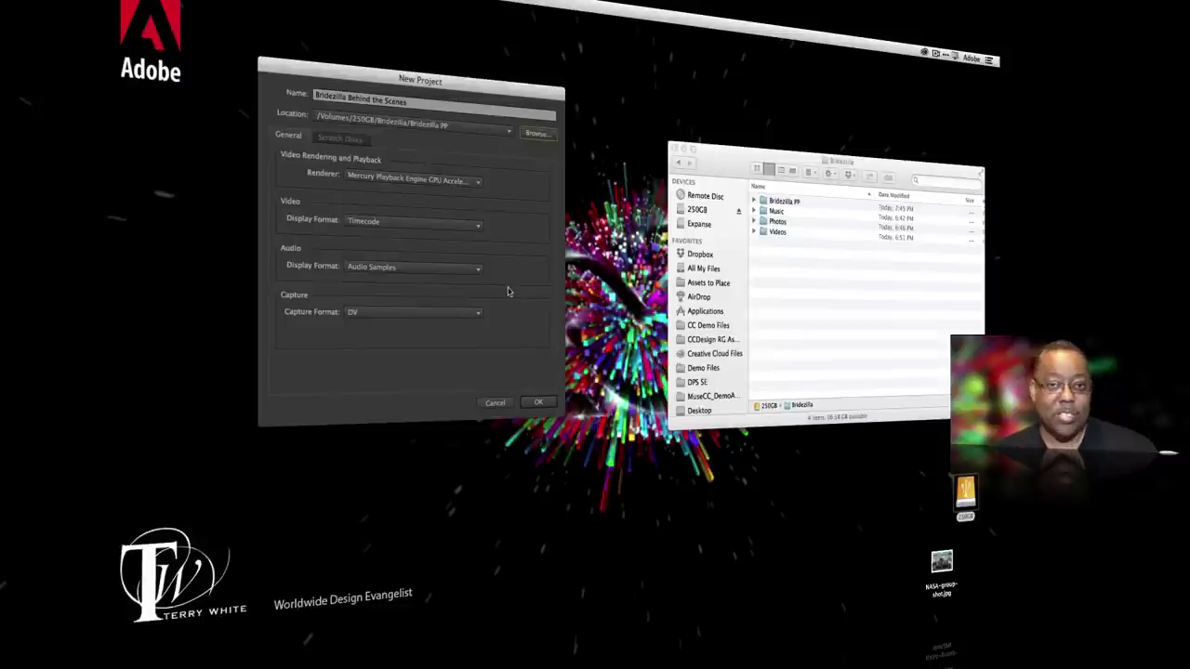
left_click(538, 402)
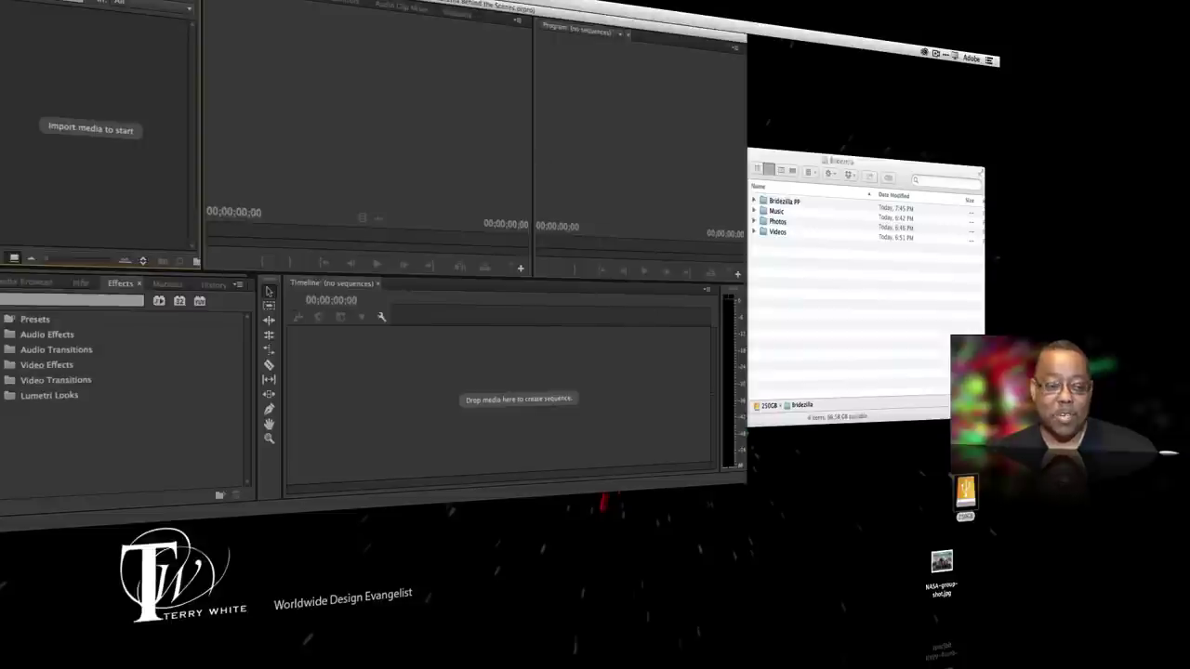
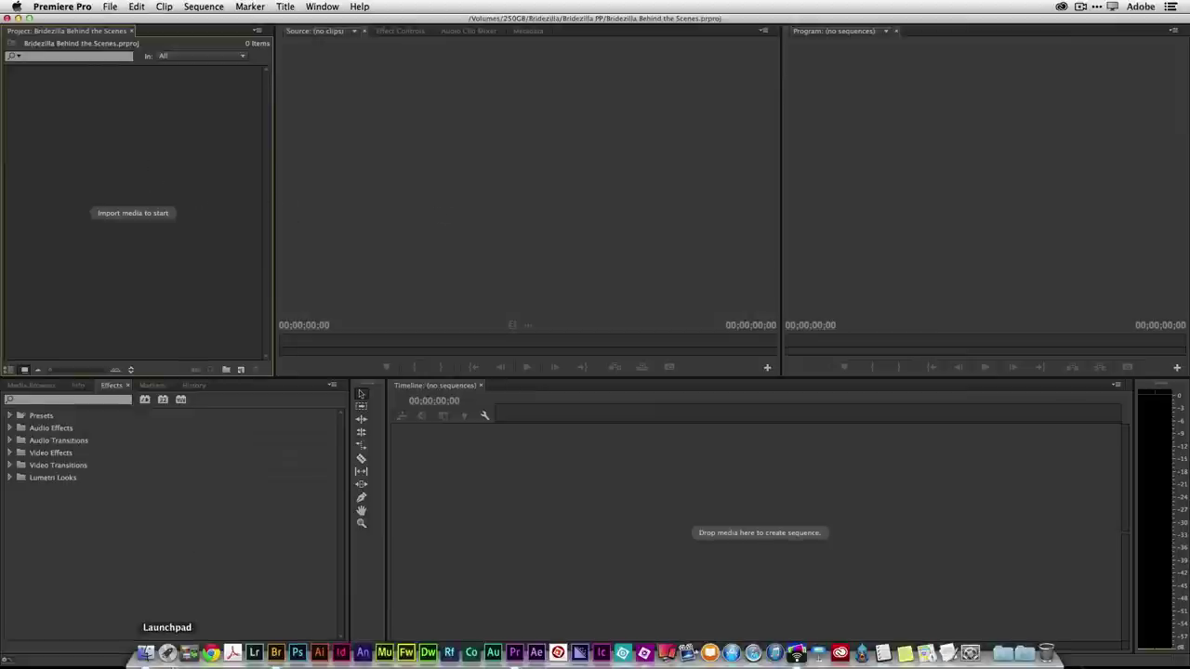
left_click(150, 653)
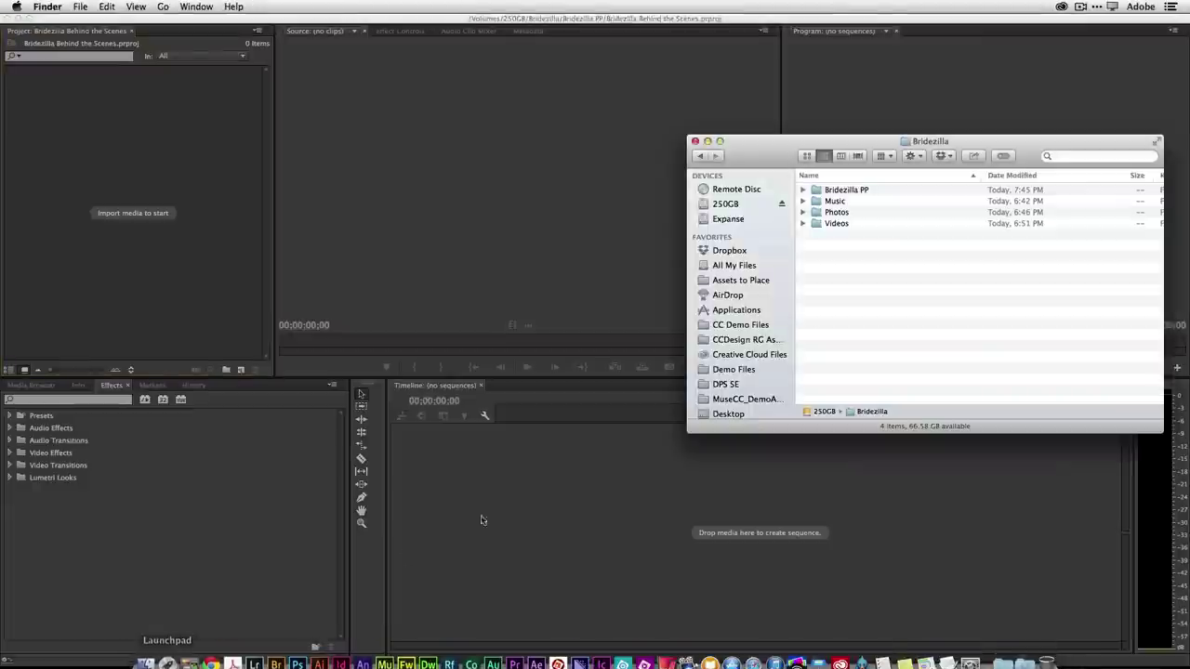
left_click(834, 223)
left_click(834, 201, "shift")
left_click_drag(834, 203, 218, 231)
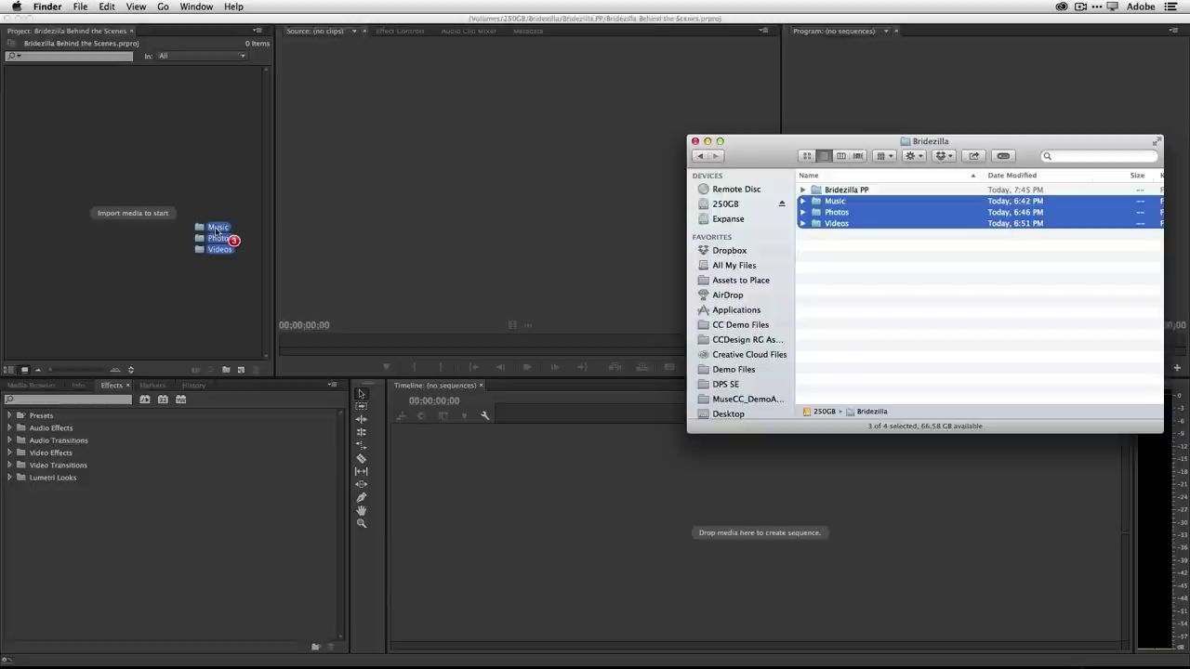
left_click_drag(217, 231, 272, 224)
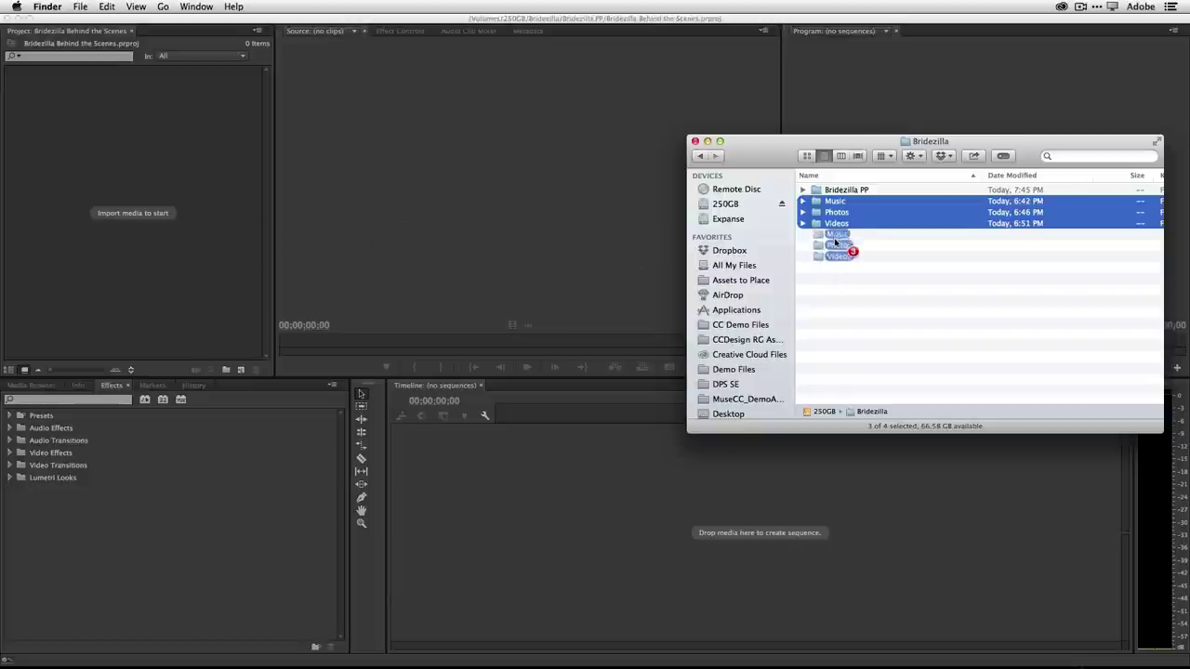
left_click(149, 270)
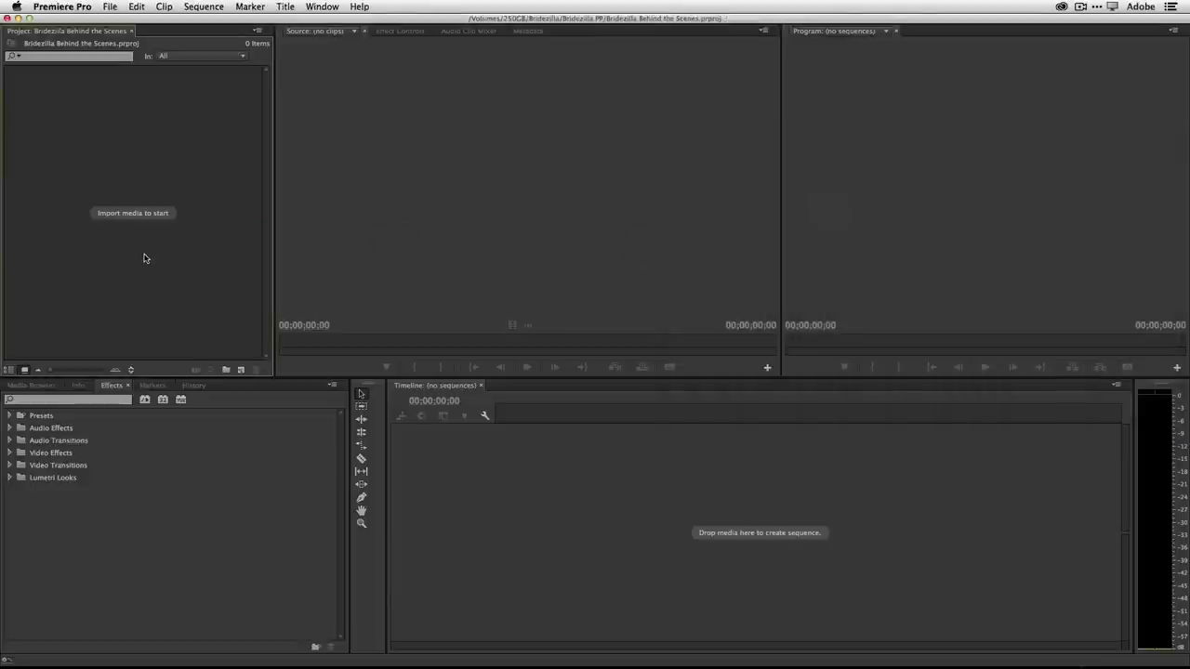
Import the Music, Photos and Videos folders from the Bridezilla folder on the 250GB drive into the project.
double_click(152, 257)
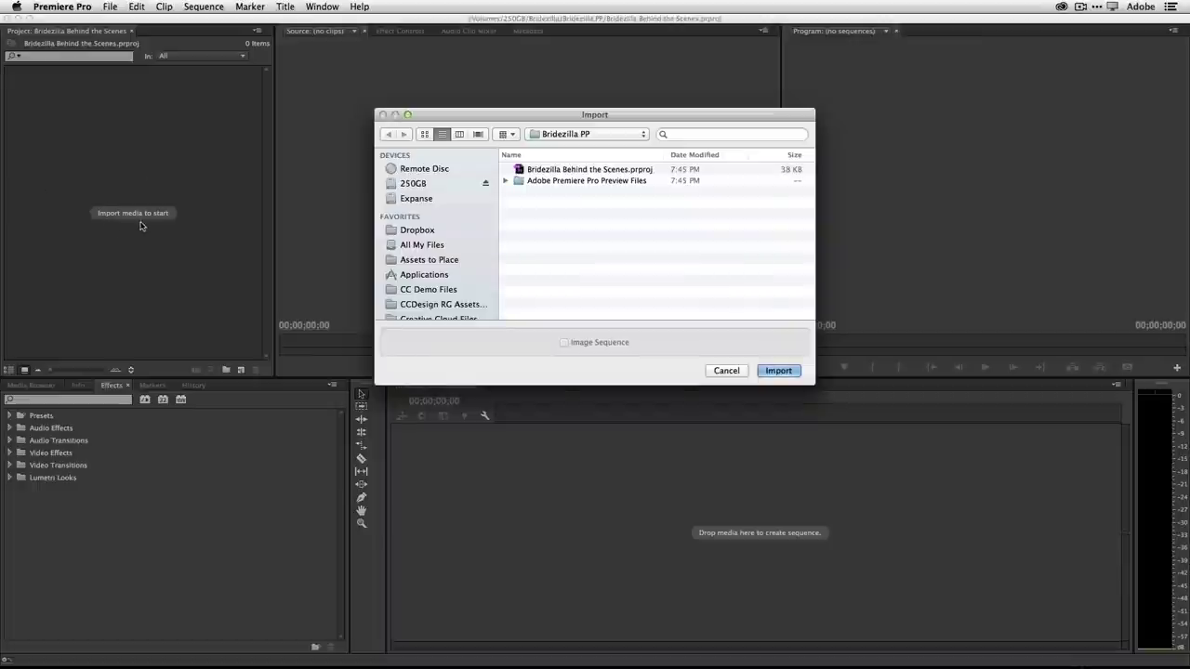
left_click(428, 186)
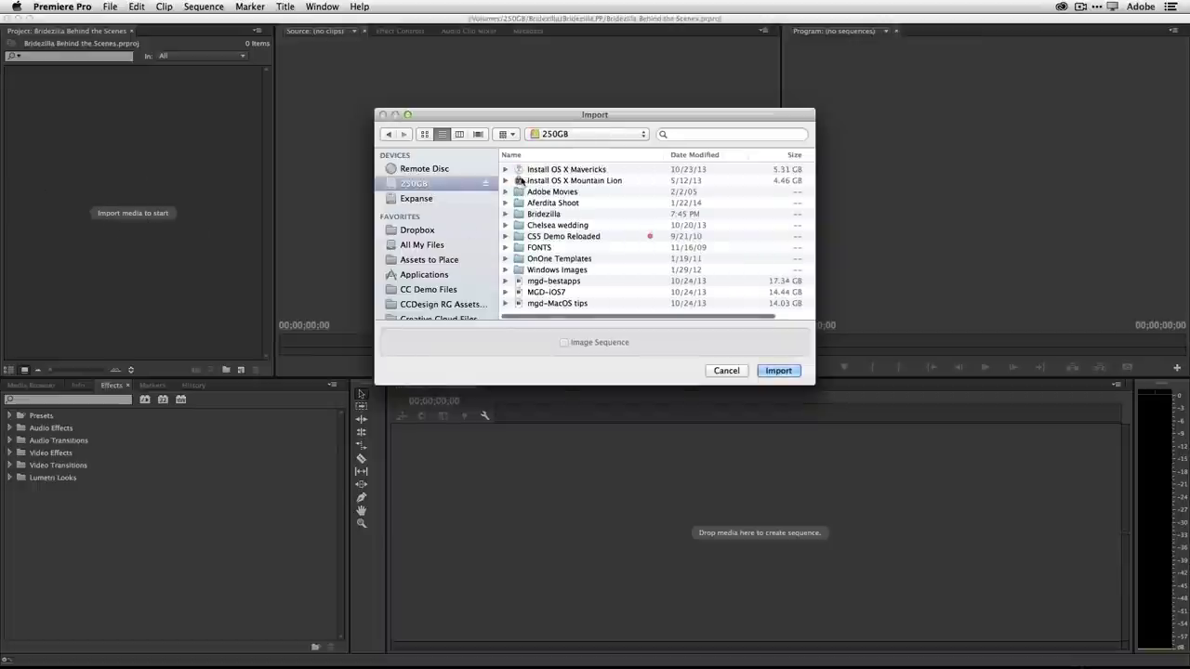
double_click(544, 214)
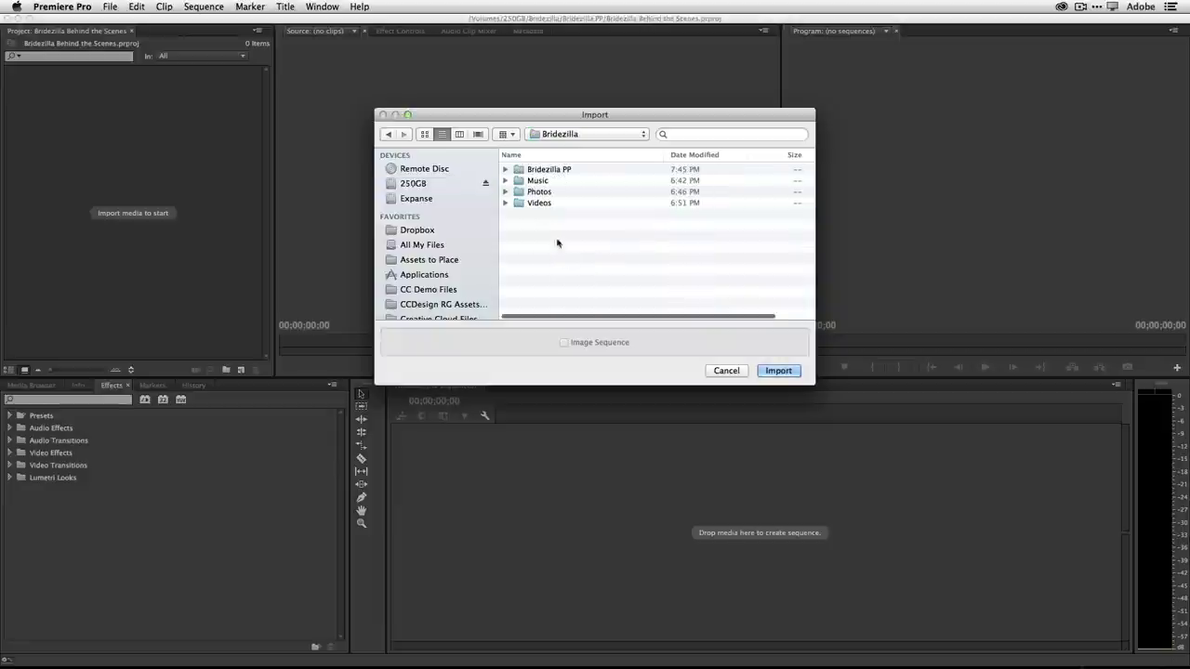
left_click(506, 180)
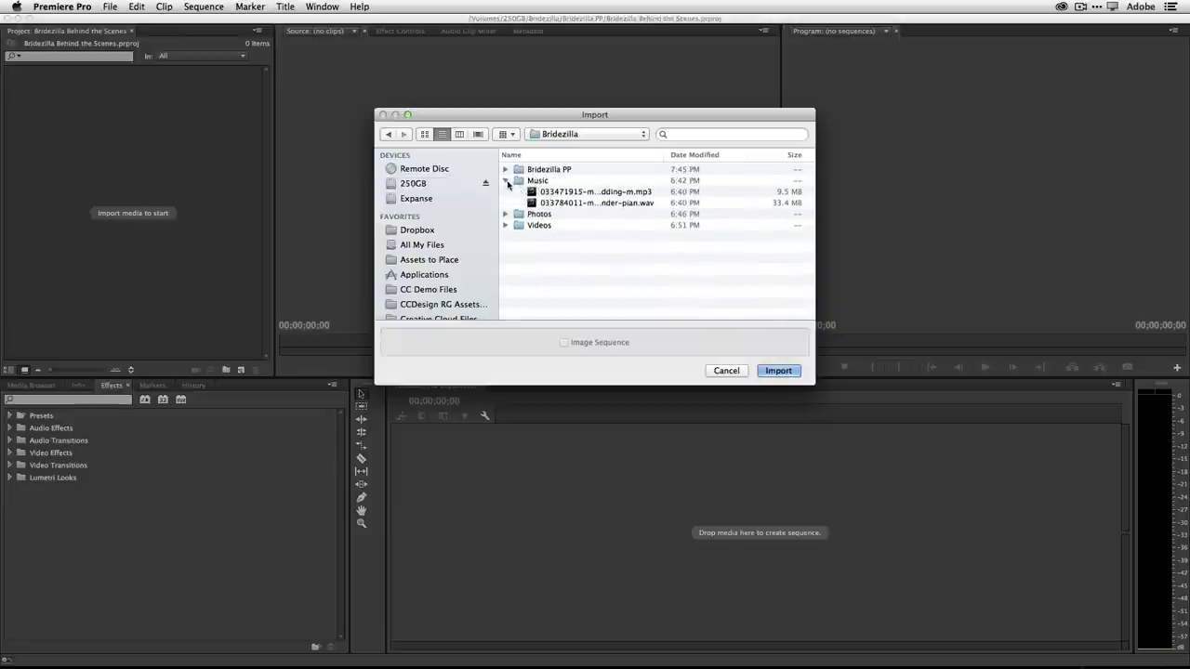
left_click(506, 180)
left_click(519, 181)
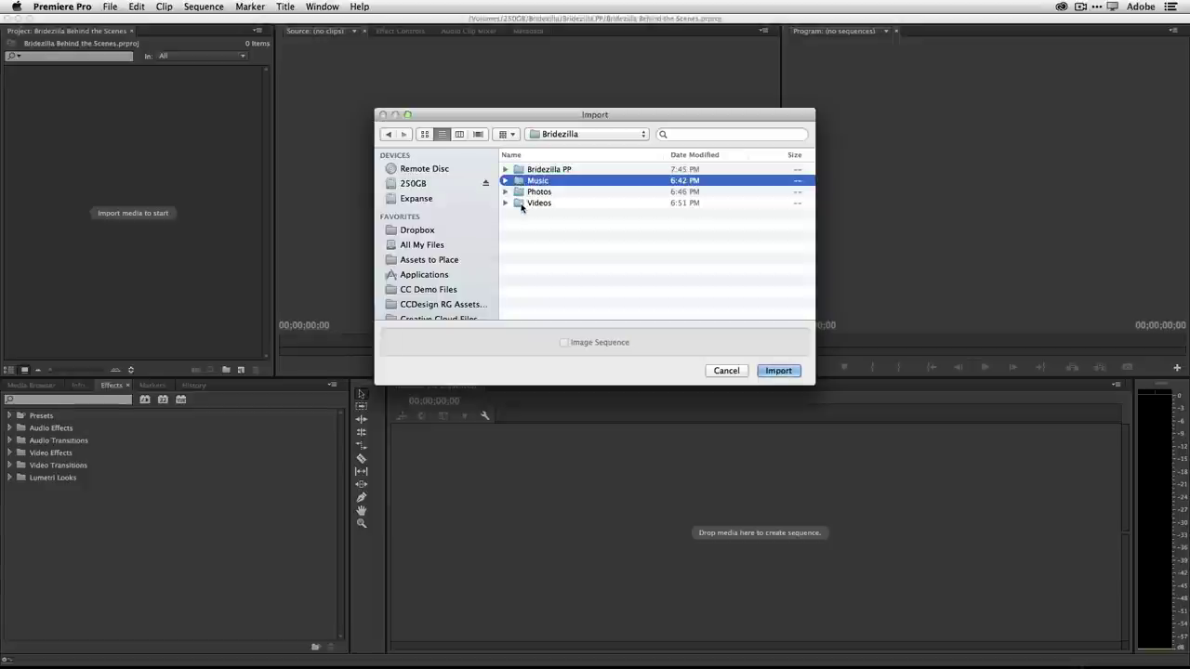
left_click(523, 203, "shift")
left_click(778, 371)
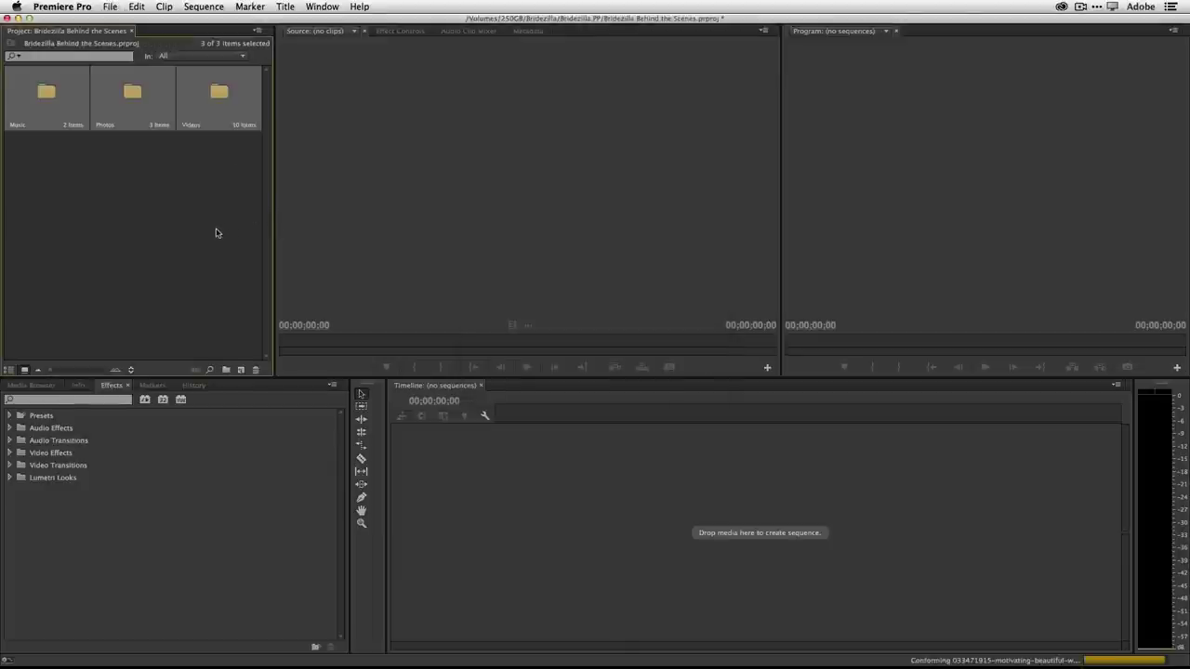
left_click(172, 190)
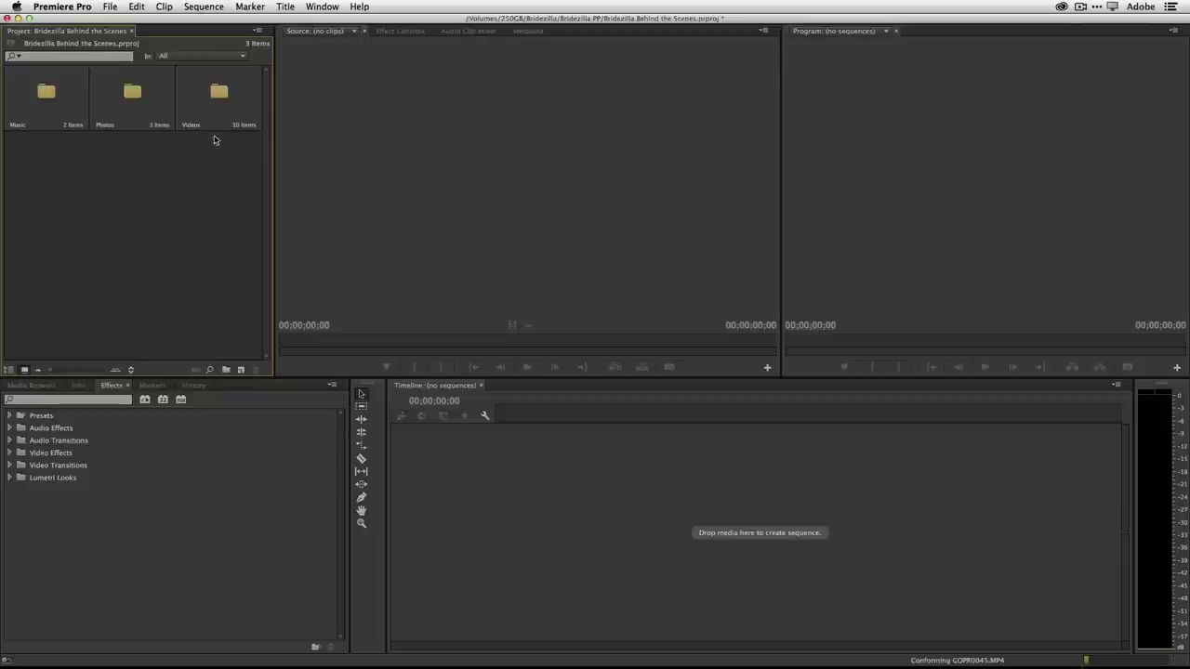
Open the Videos bin and dock it above the project's bins.
double_click(218, 94)
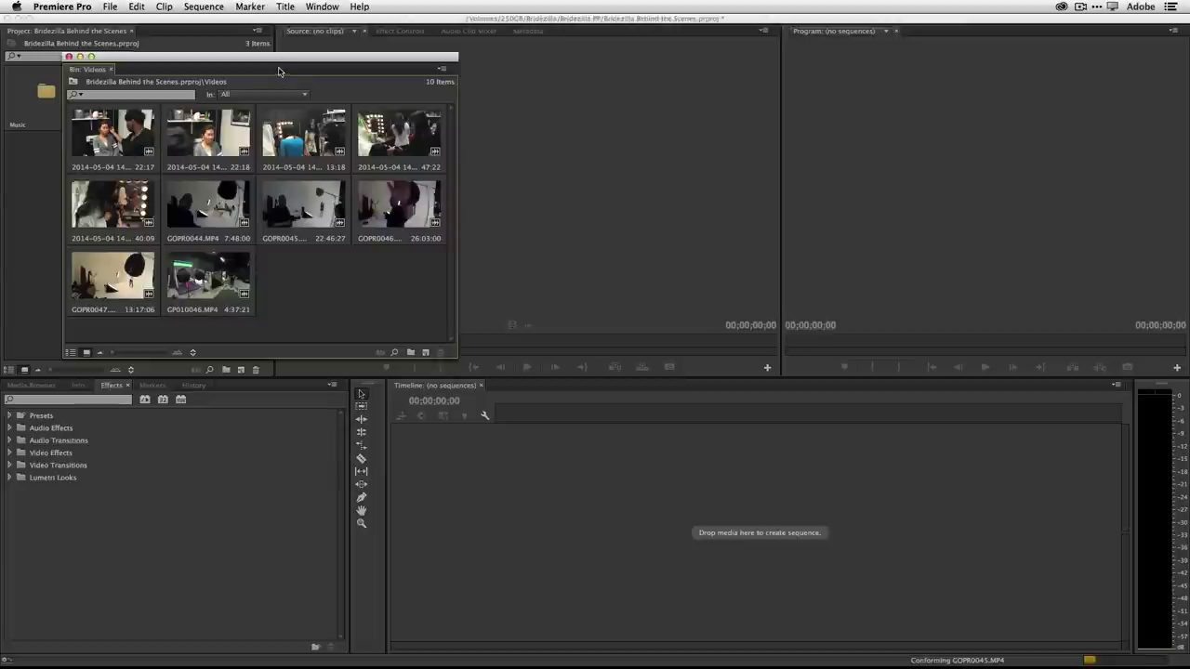
left_click_drag(252, 59, 202, 71)
left_click_drag(52, 84, 87, 65)
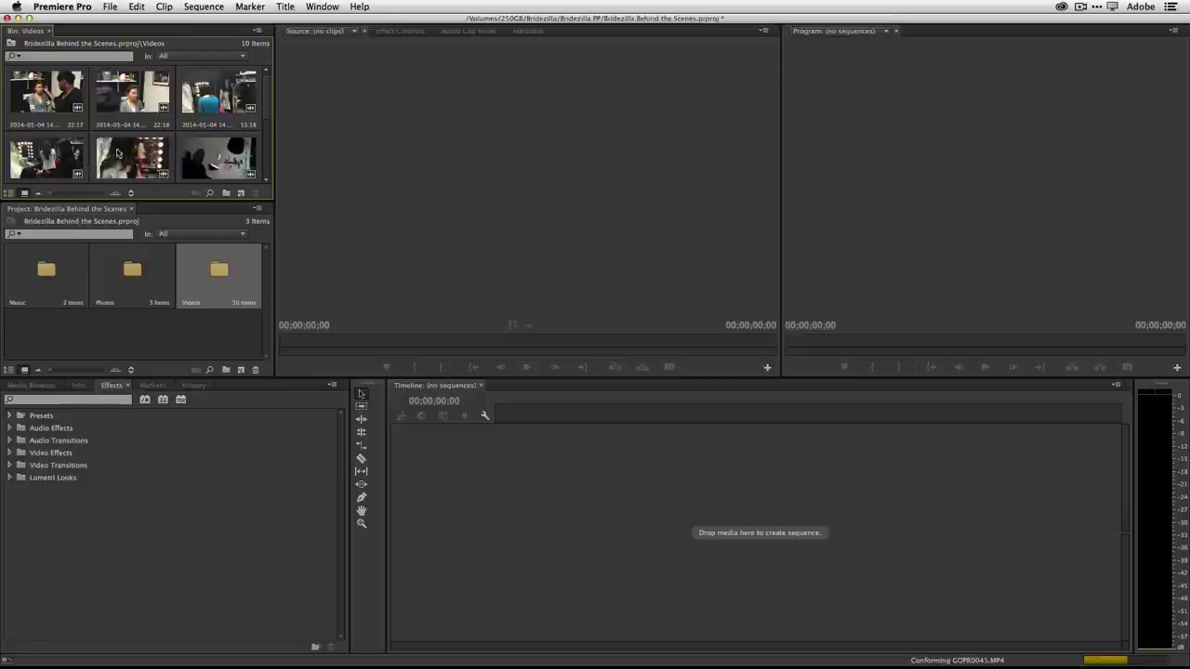
Switch the Videos bin from icon view to list view and look through its clips.
scroll(267, 124, "down", 1)
scroll(267, 123, "down", 1)
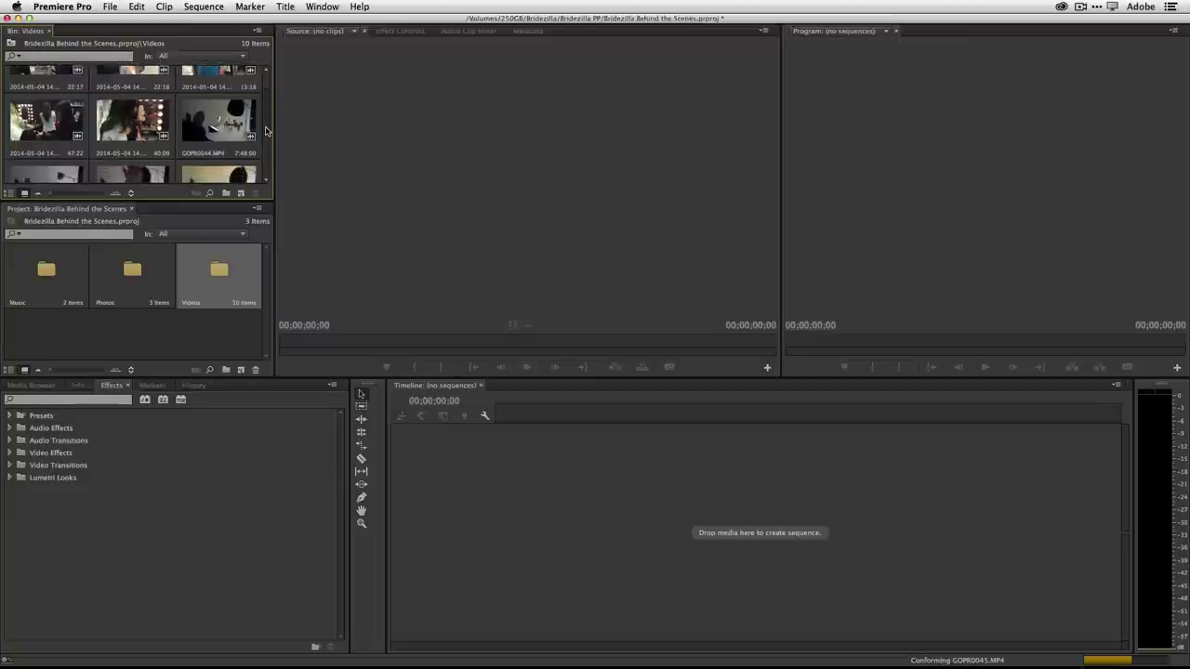
left_click(257, 31)
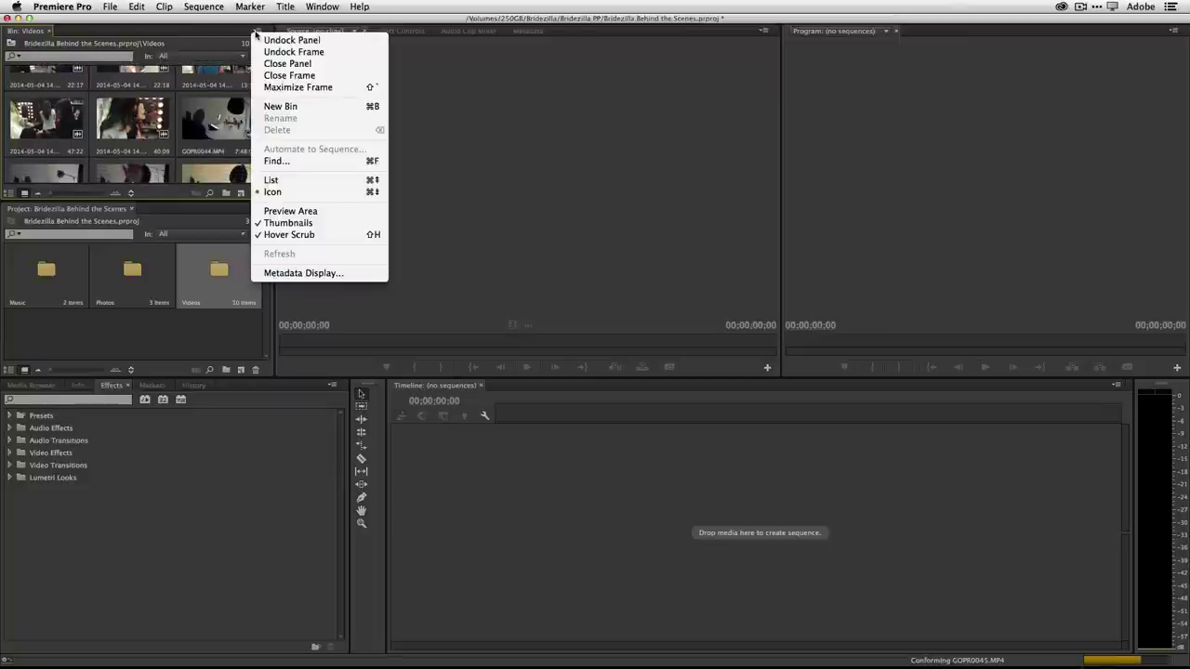
left_click(283, 181)
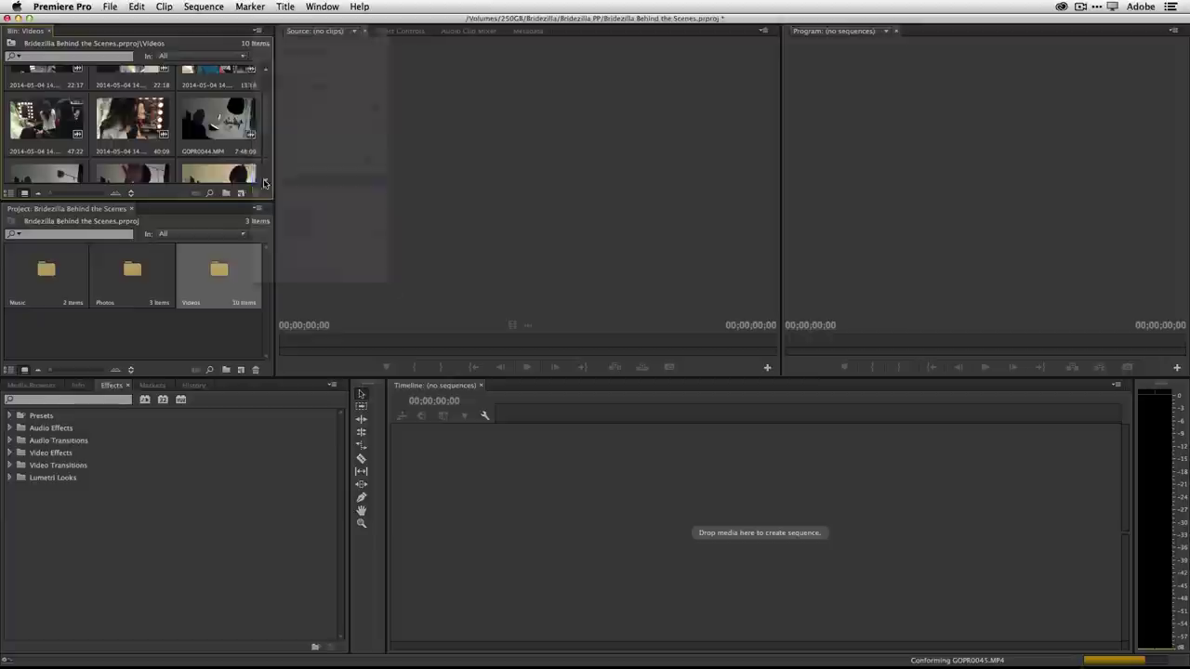
left_click_drag(265, 139, 264, 160)
scroll(264, 160, "down", 1)
scroll(264, 164, "up", 1)
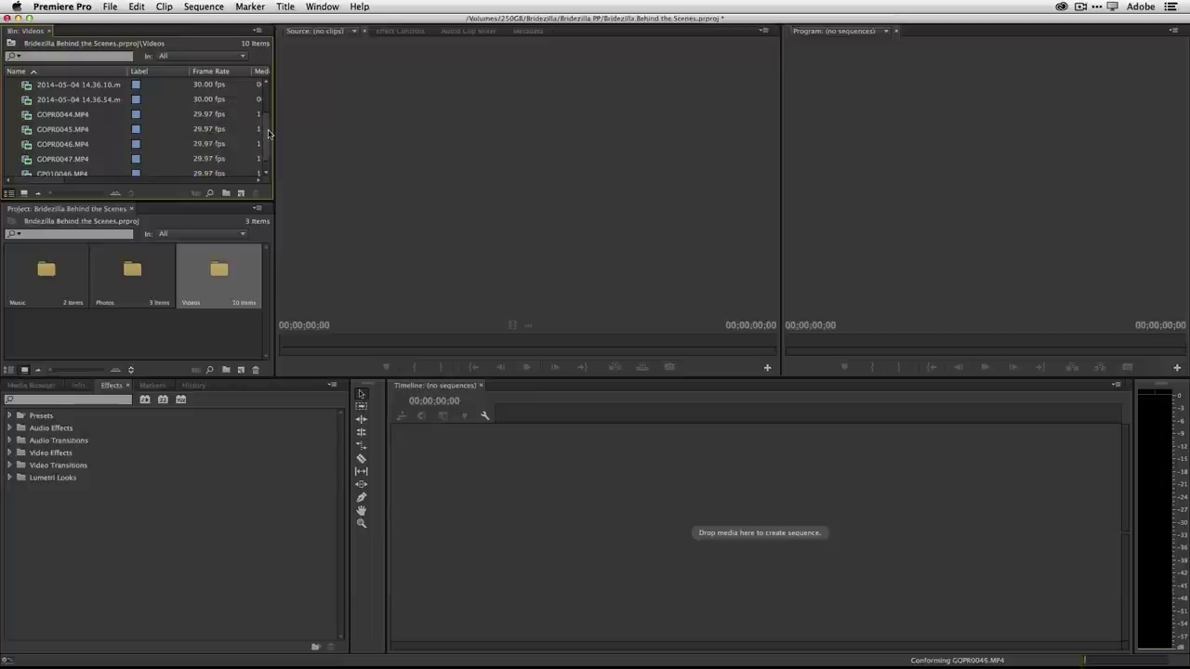
scroll(267, 133, "up", 3)
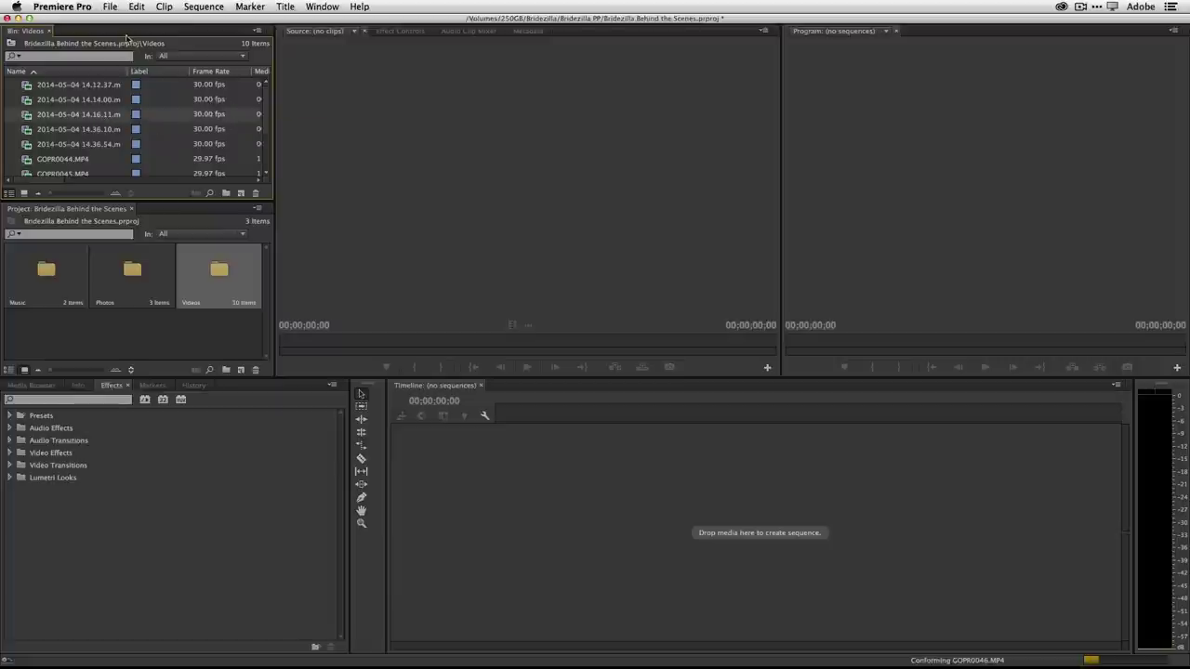
Show the preview area in the Videos bin with the clip 2014-05-04 14.12.37 selected.
left_click(63, 89)
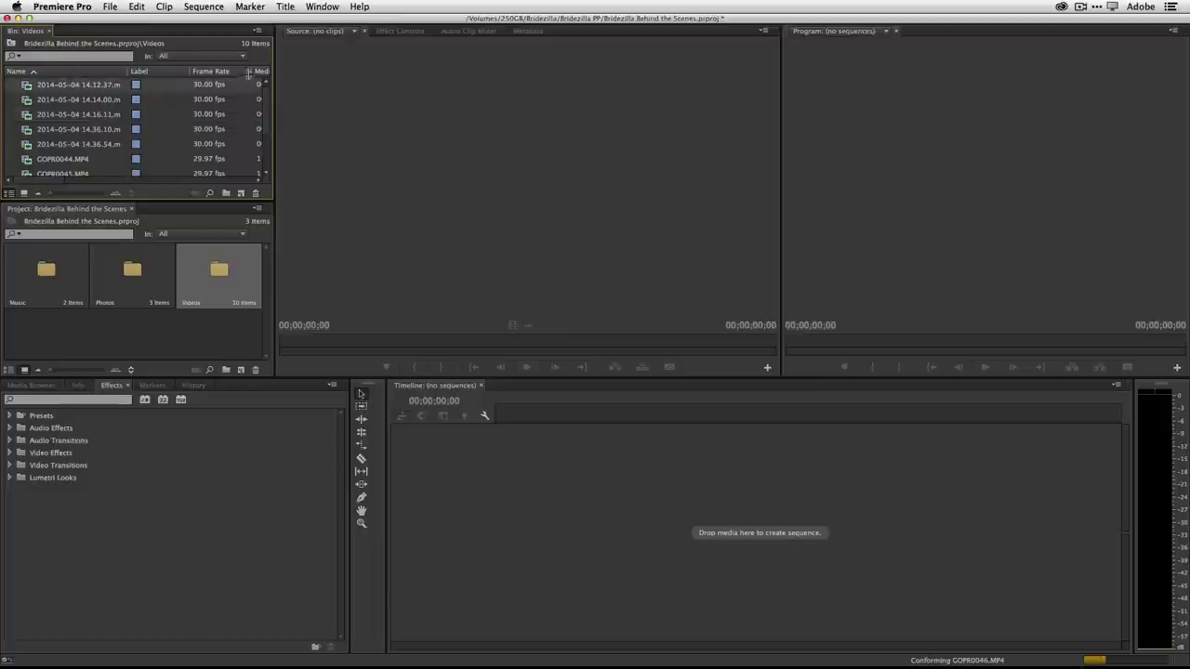
left_click(259, 34)
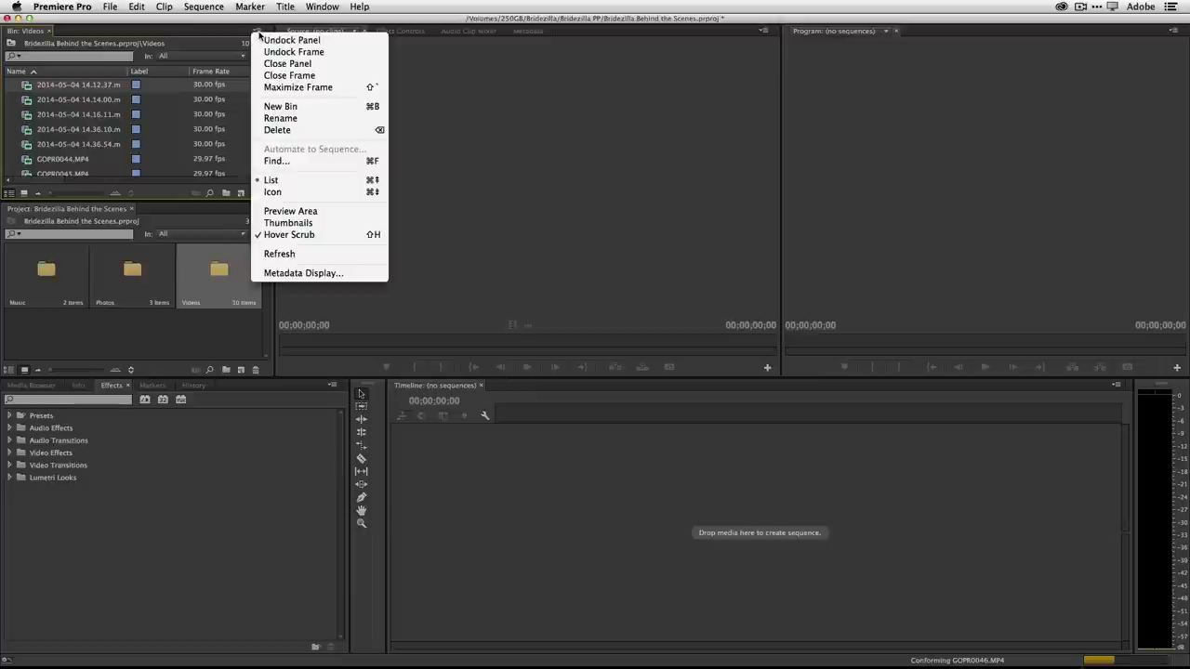
left_click(290, 211)
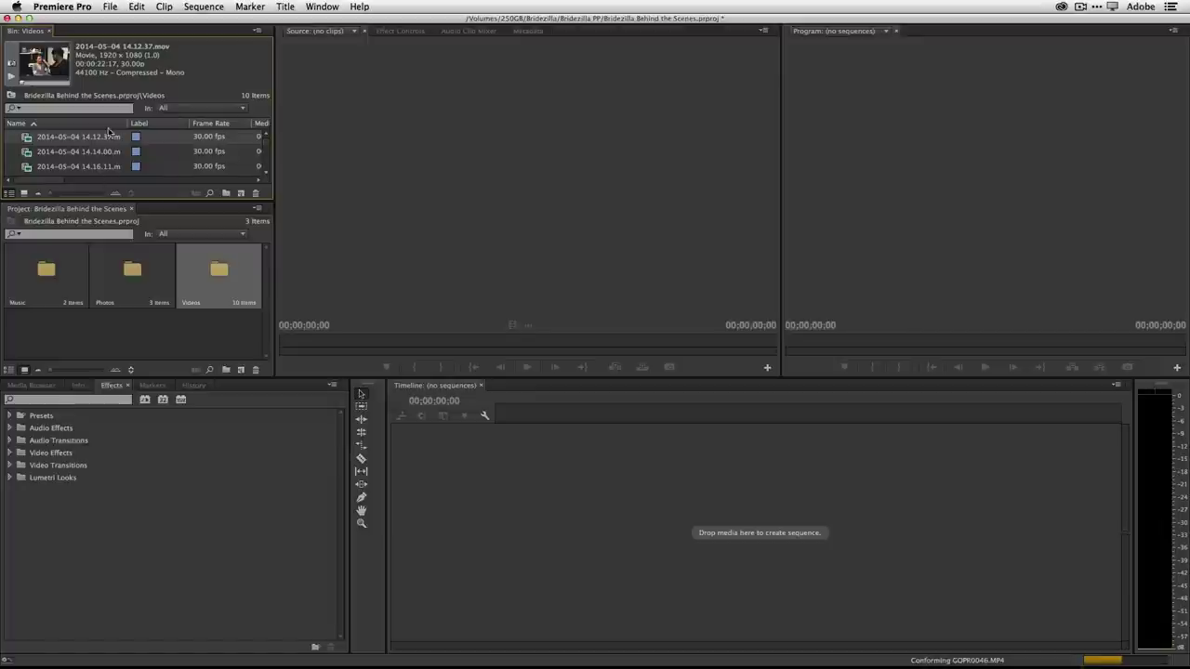
left_click(257, 34)
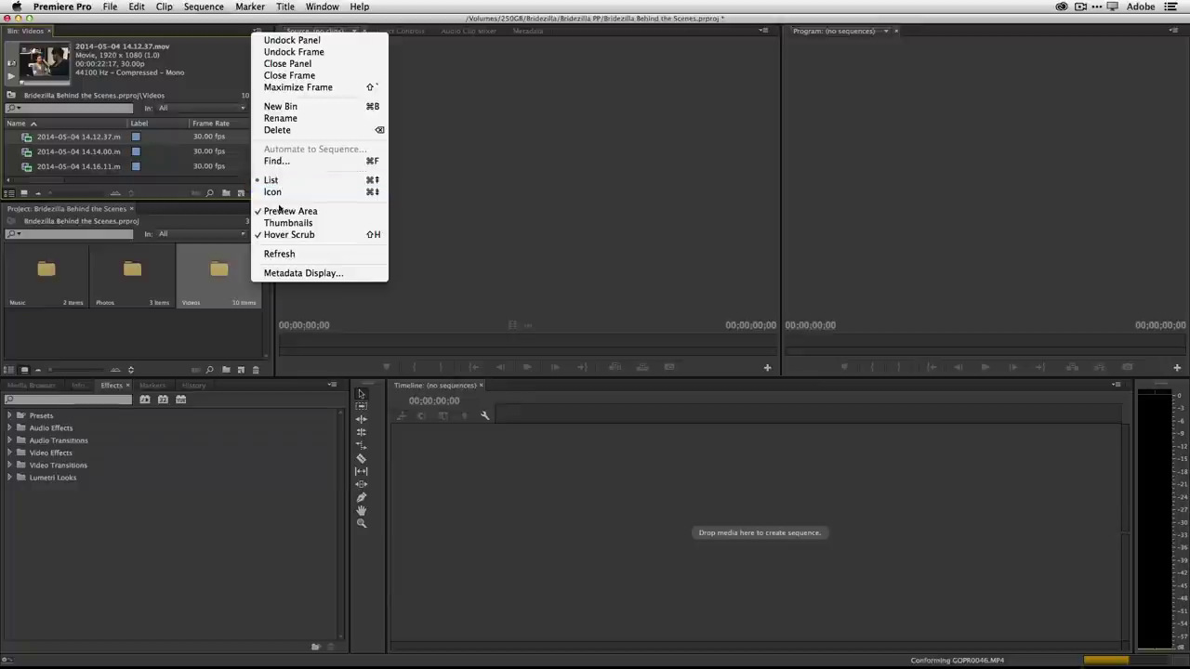
left_click(198, 79)
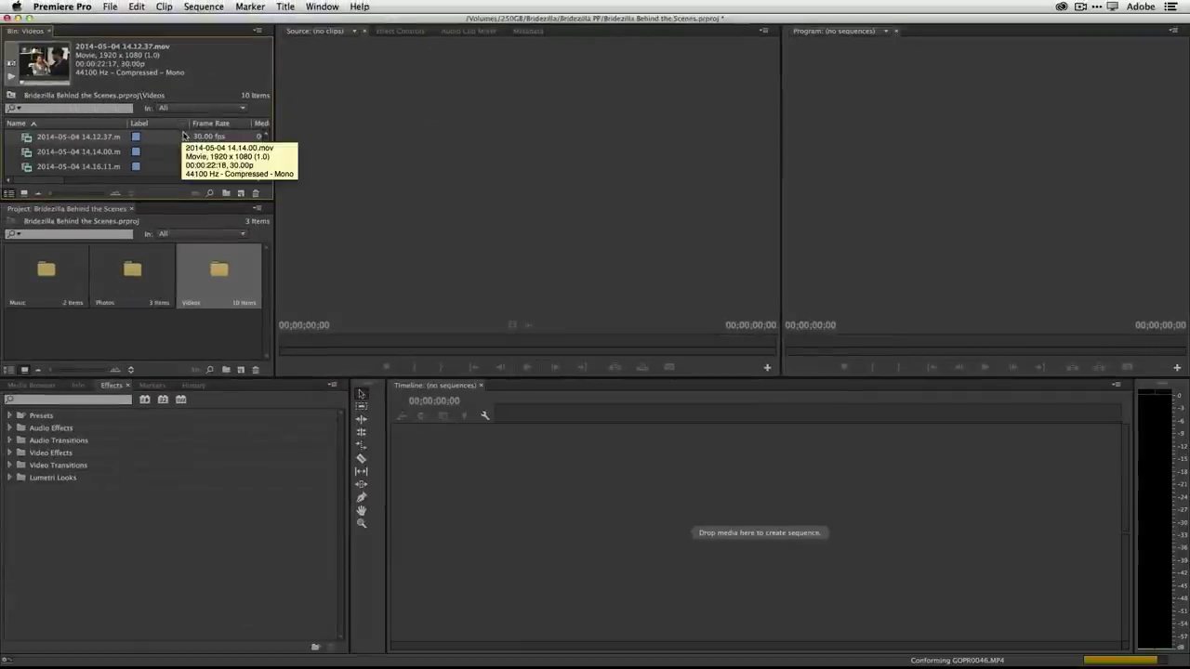
Create a new sequence from the GOPR0044.MP4 clip in the Videos bin.
scroll(265, 149, "down", 3)
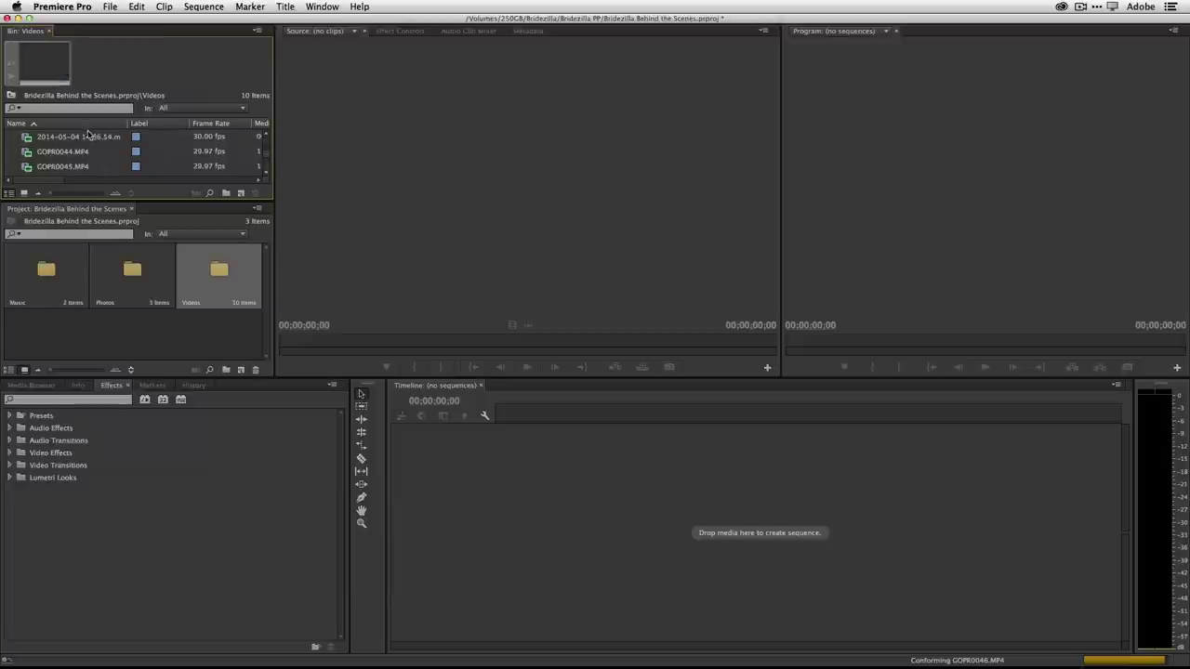
left_click(75, 155)
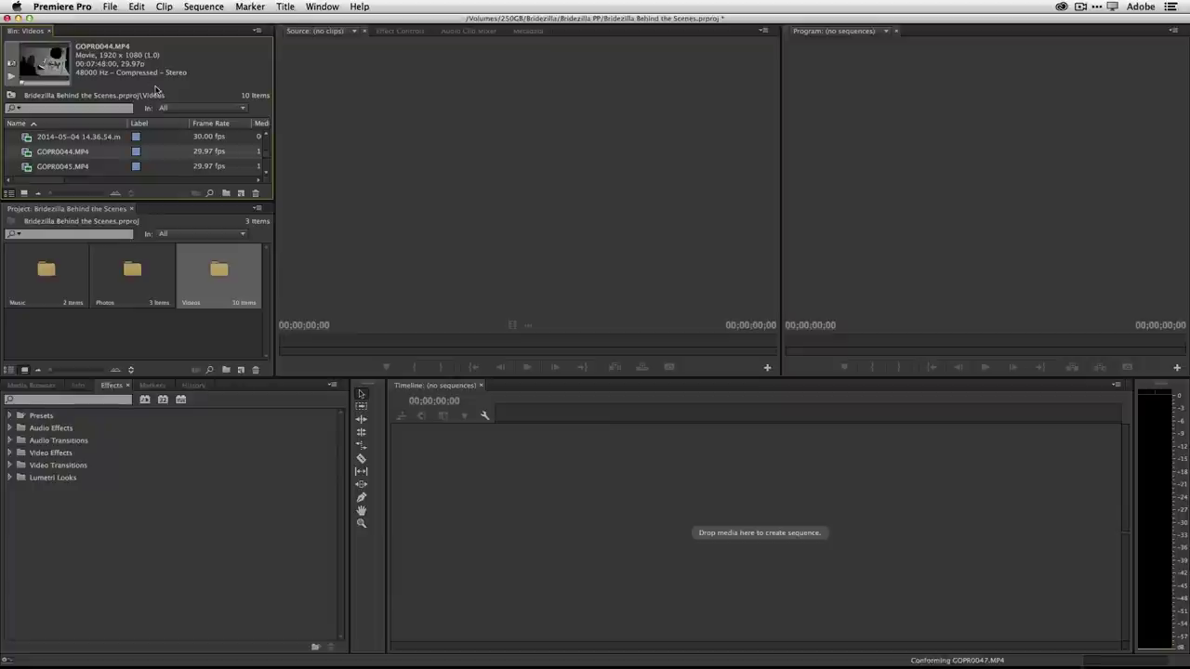
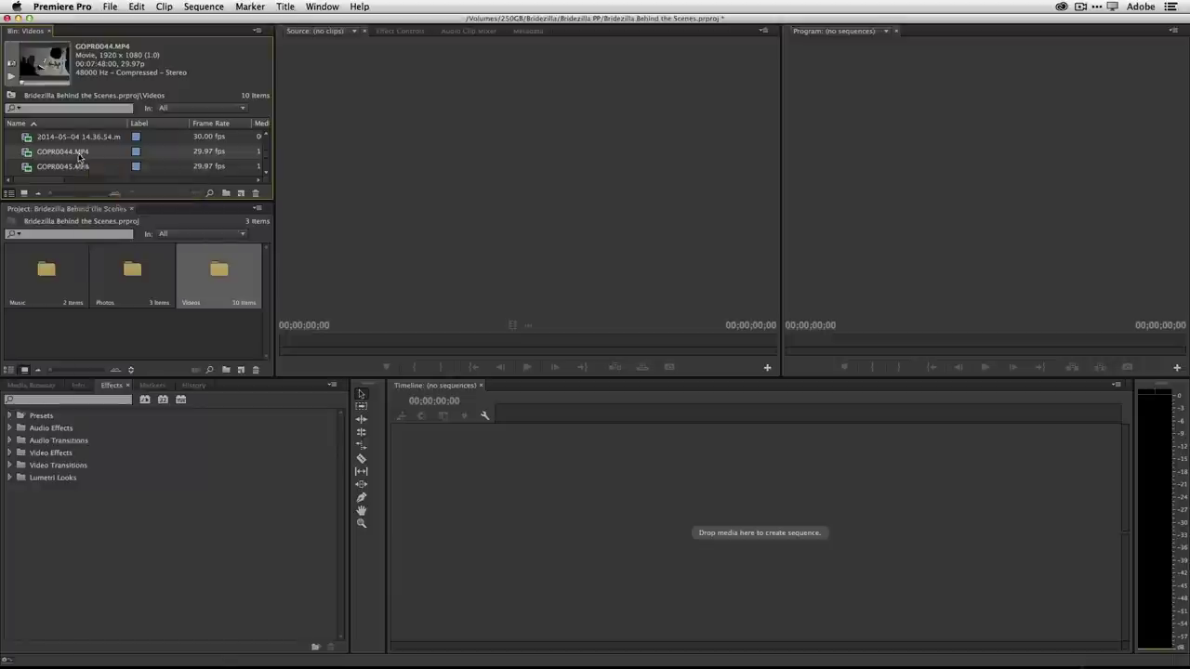
right_click(79, 158)
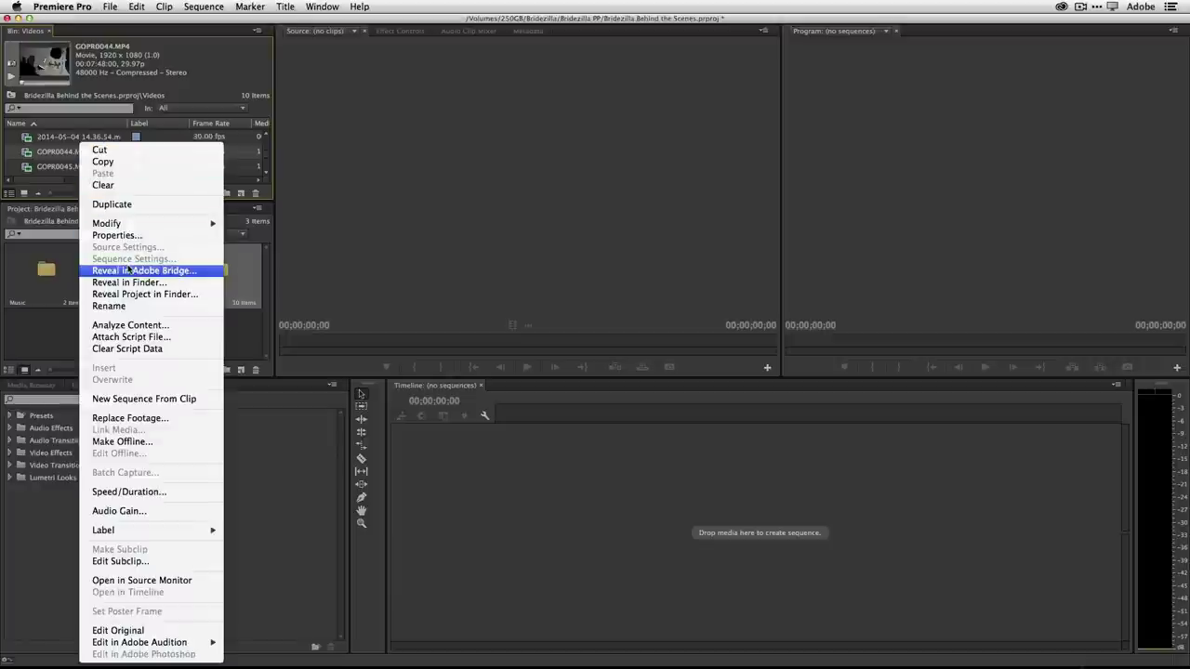
left_click(164, 403)
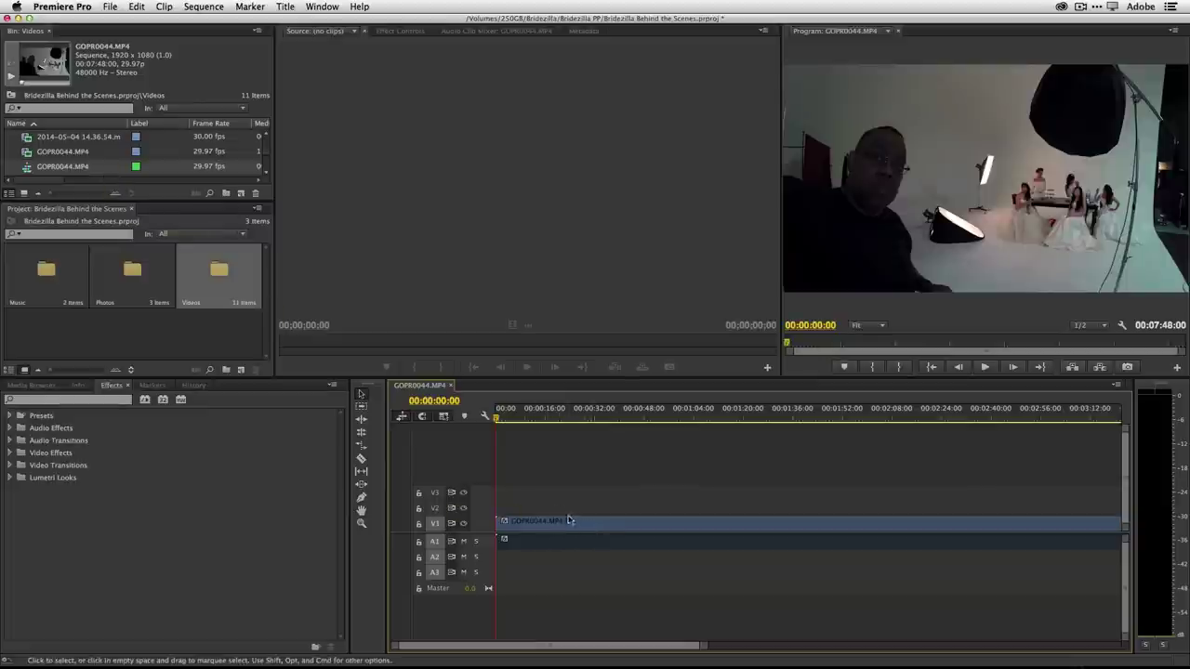
Save the project and delete the GOPR0044.MP4 clip from the timeline, keeping the empty sequence.
key("super+s")
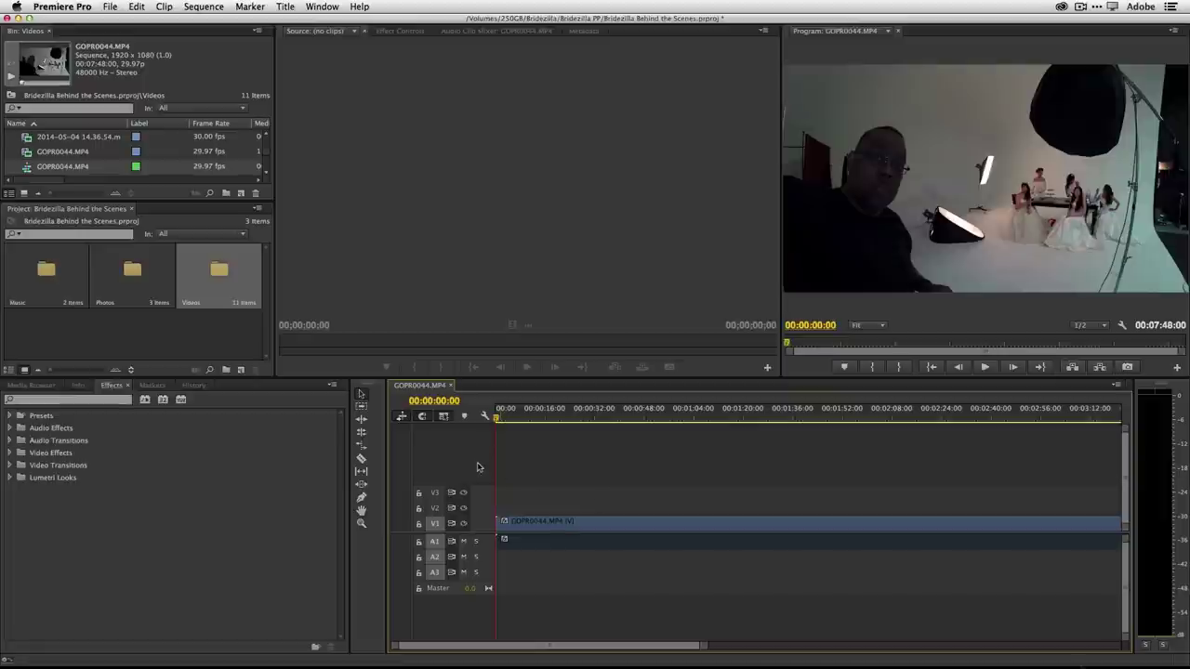
left_click(614, 526)
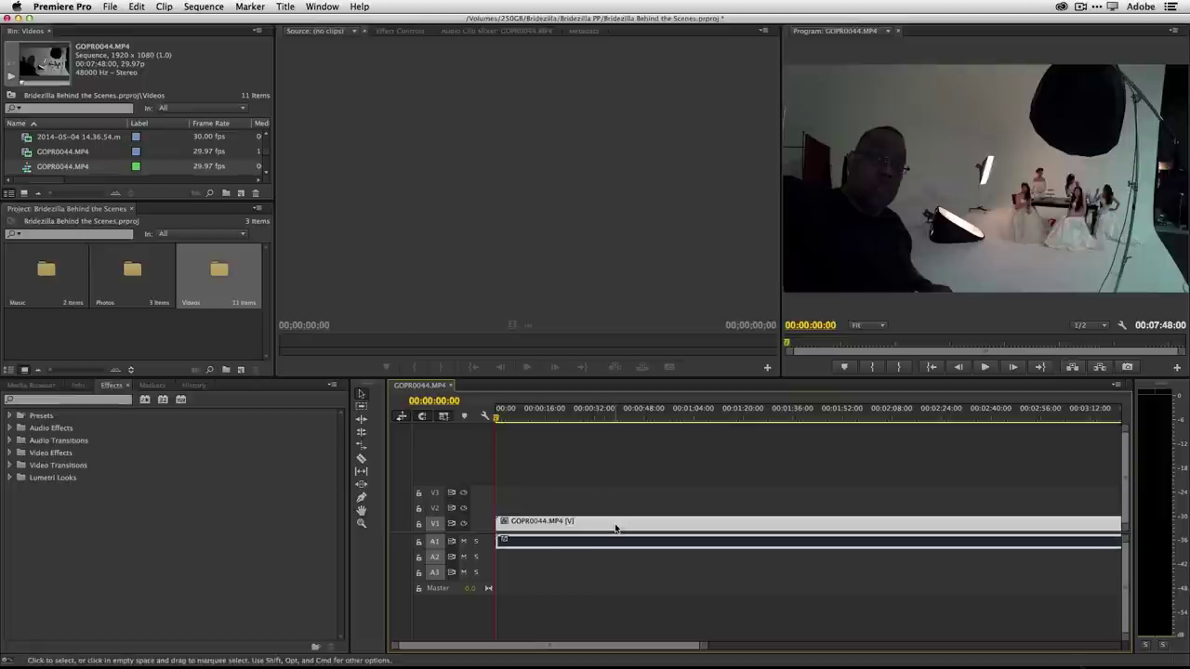
key("Delete")
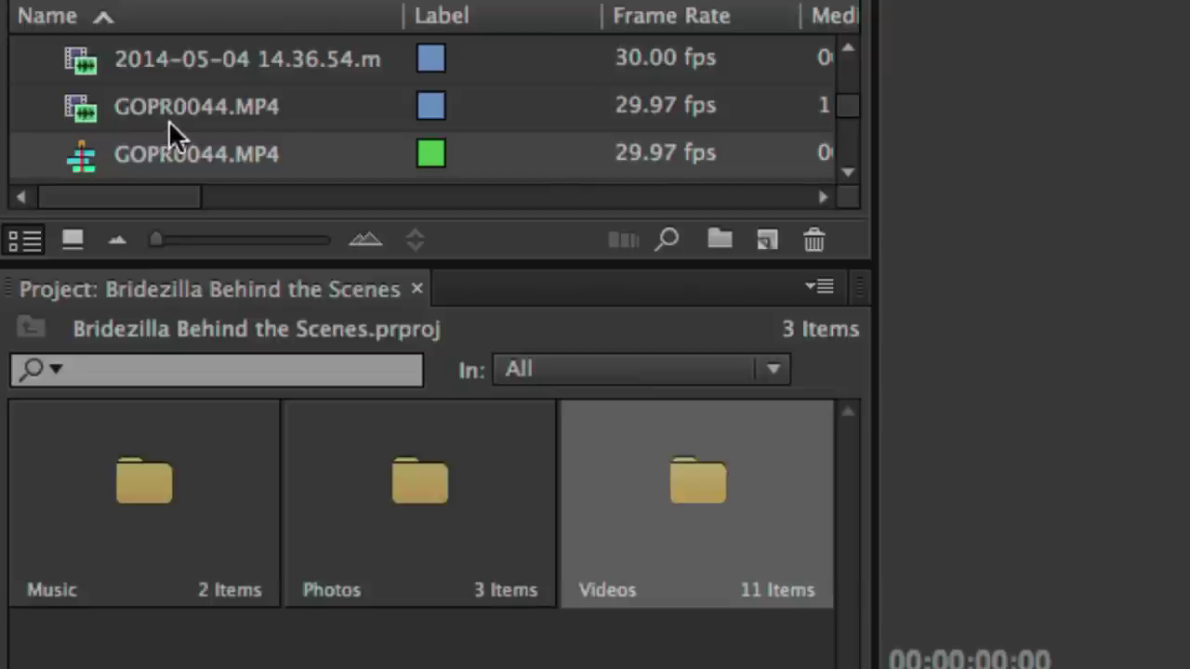
Rename the GOPR0044.MP4 sequence in the Videos bin as "Bridezilla", leaving the next clip's name as it is.
left_click(160, 152)
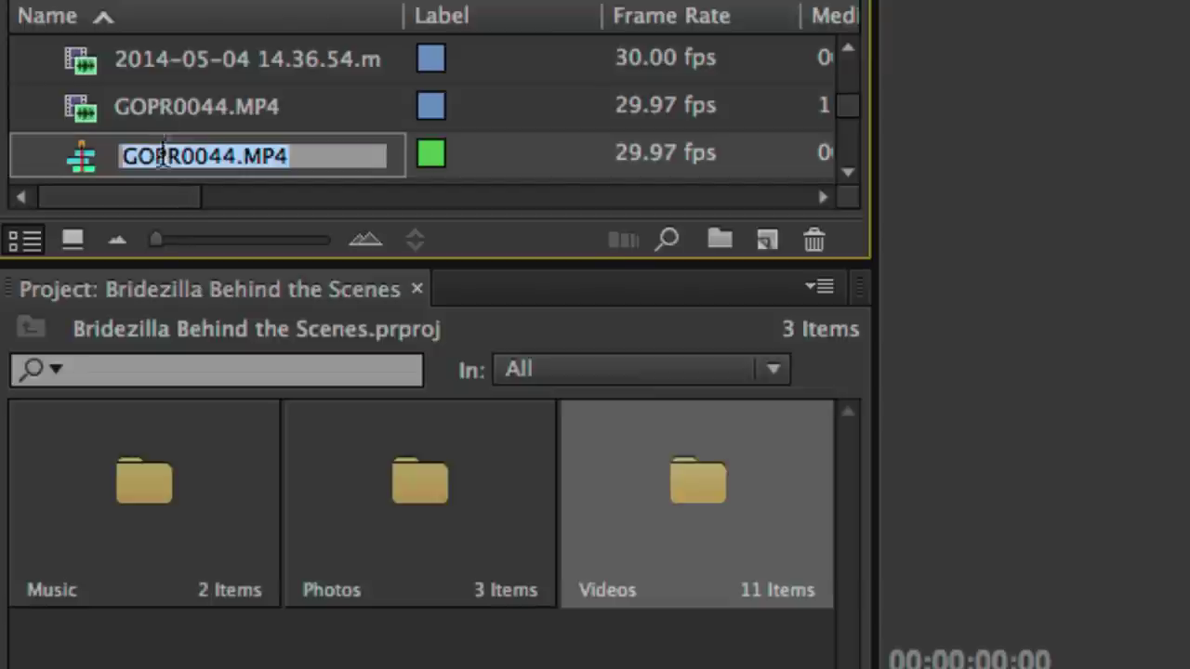
type("B")
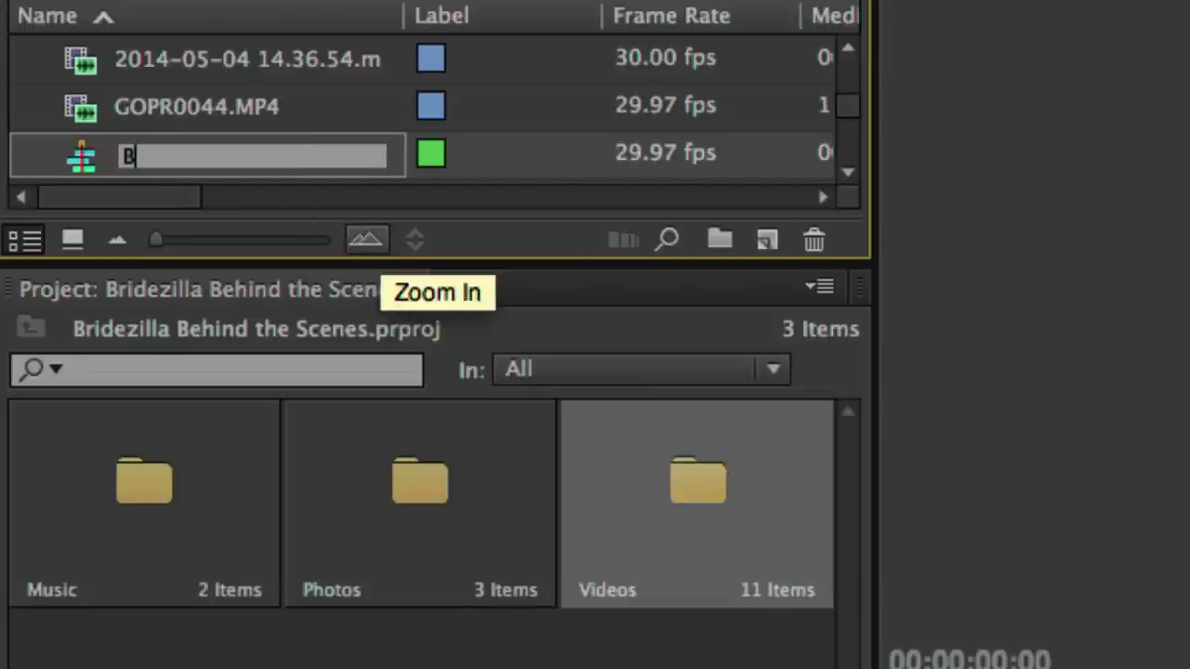
type("ridezilla")
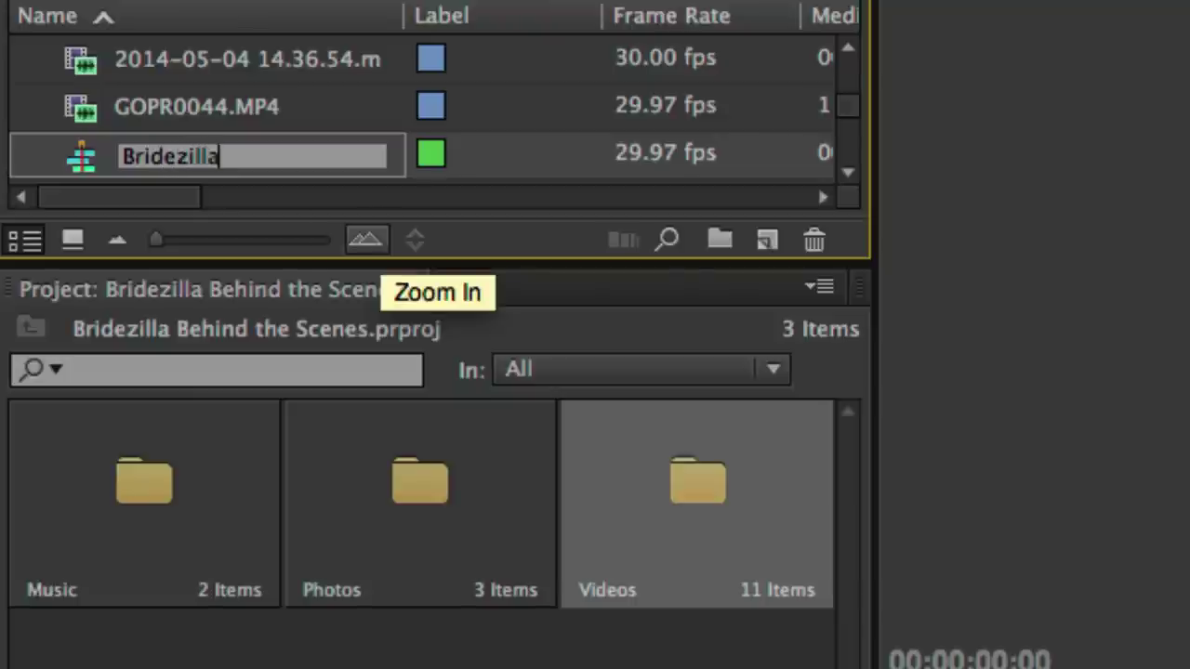
key("Tab")
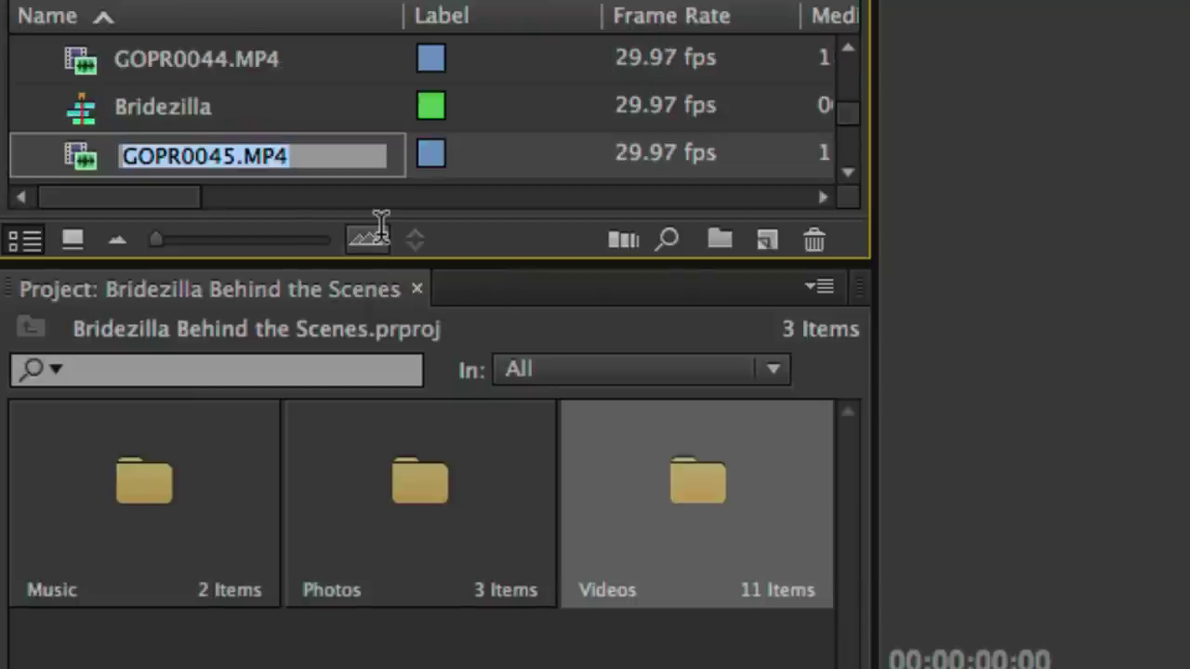
key("Escape")
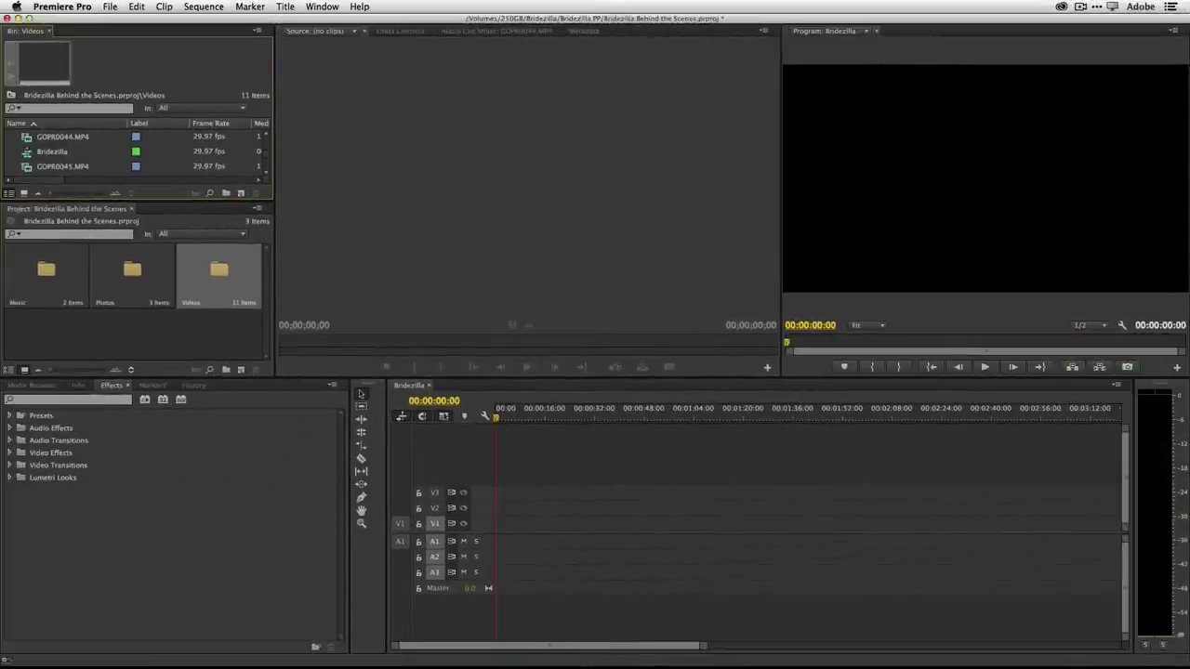
left_click(285, 7)
mouse_move(289, 21)
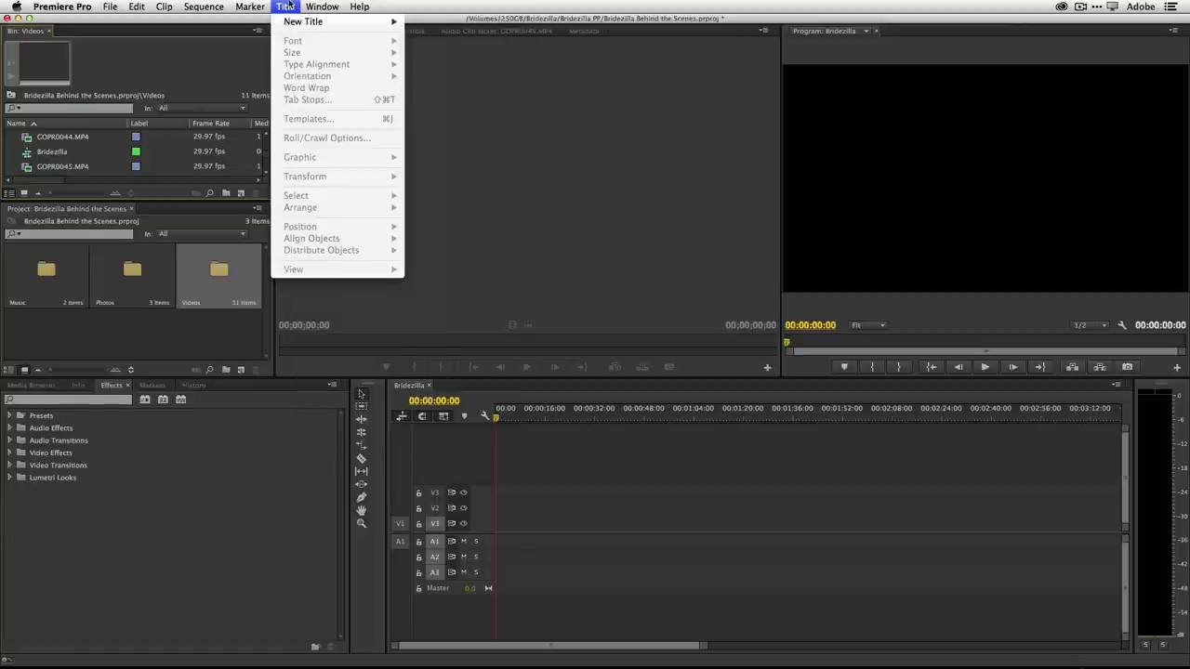
key("Escape")
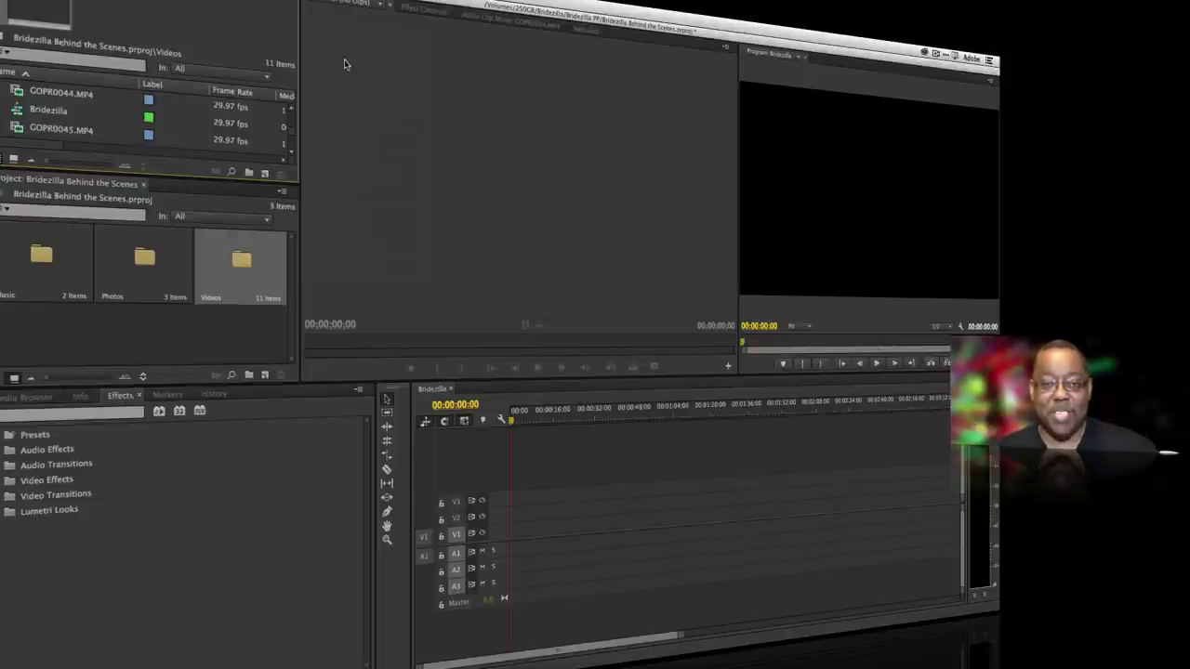
Create a new dynamically linked After Effects composition at 1920 x 1080, 29.97 fps non-drop-frame, with square pixels.
left_click(110, 6)
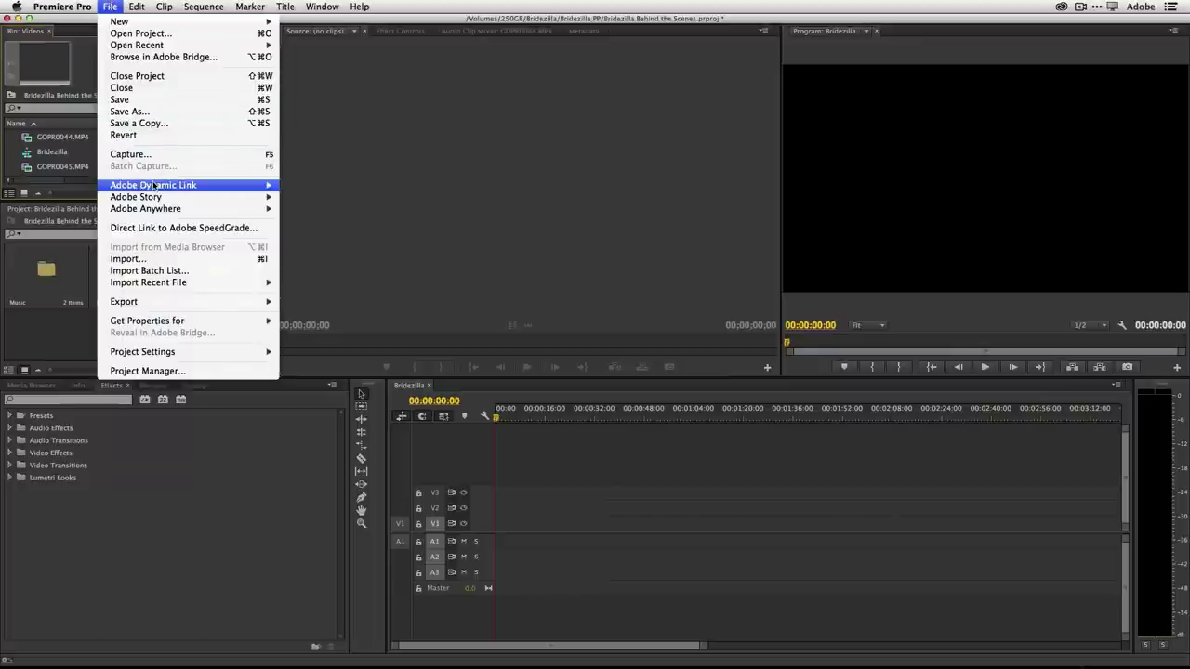
mouse_move(153, 186)
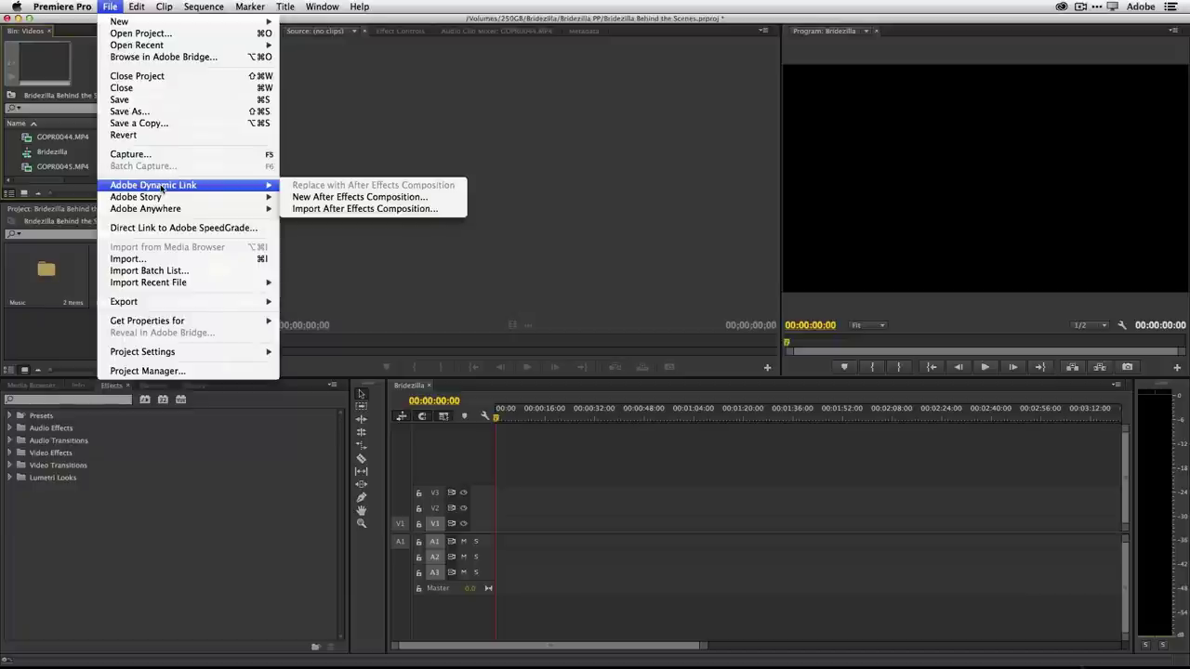
left_click(311, 198)
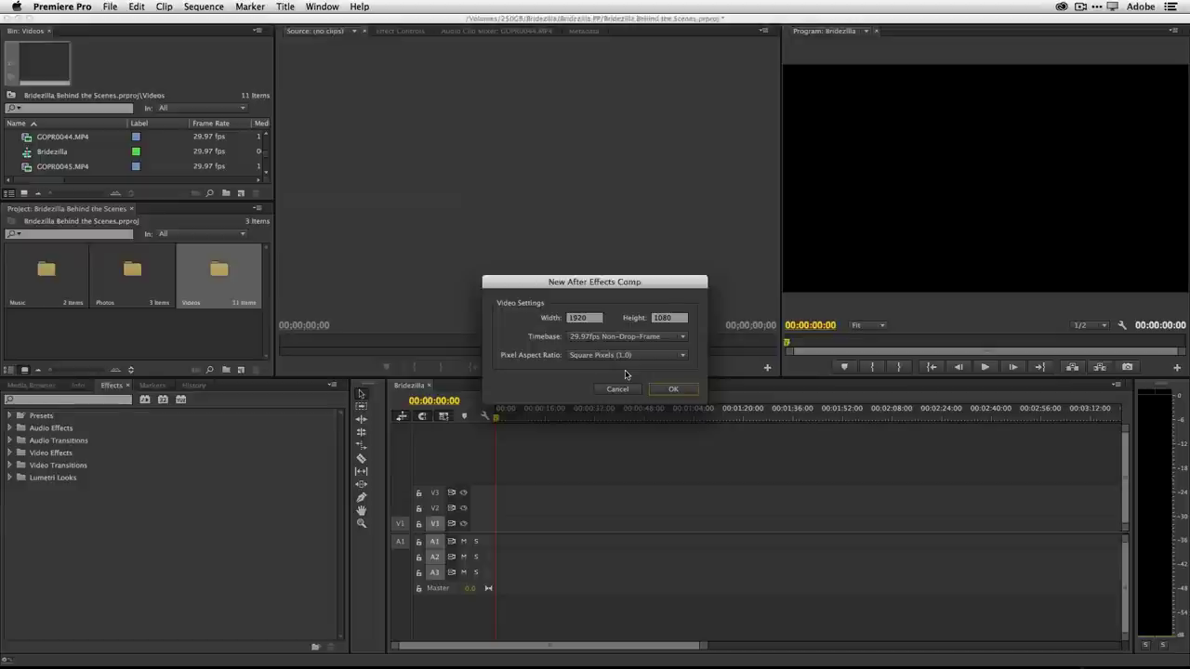
left_click(666, 390)
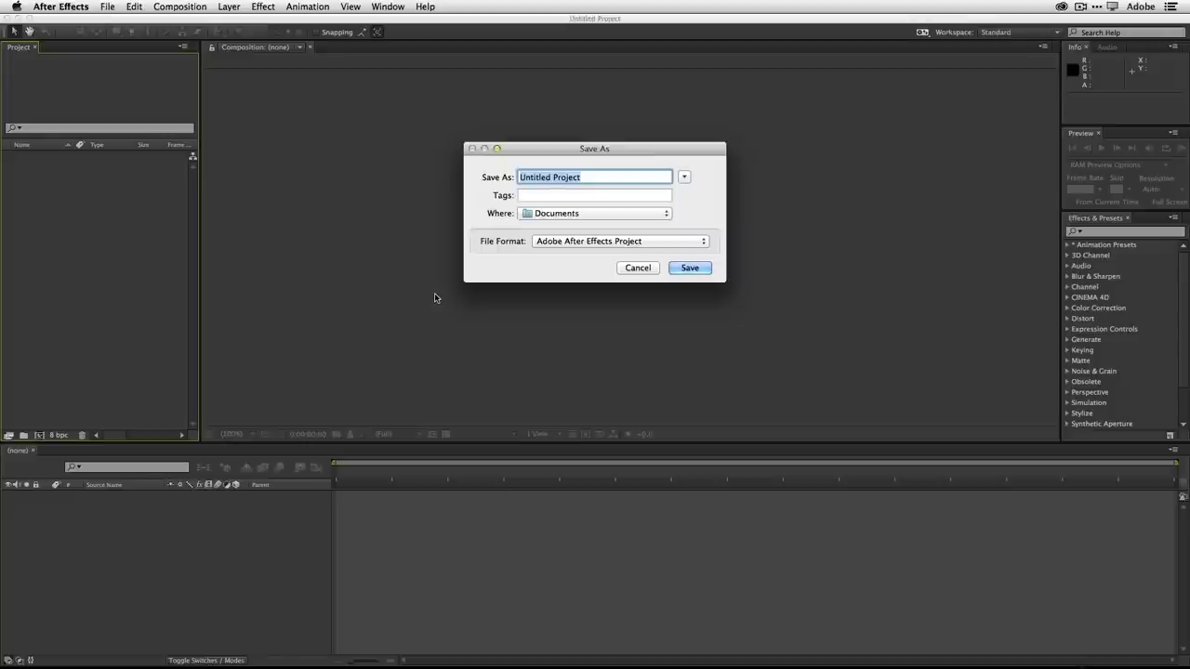
Save the After Effects project as "Opening Title" in the Bridezilla folder on the 250GB drive.
type("Opening Title")
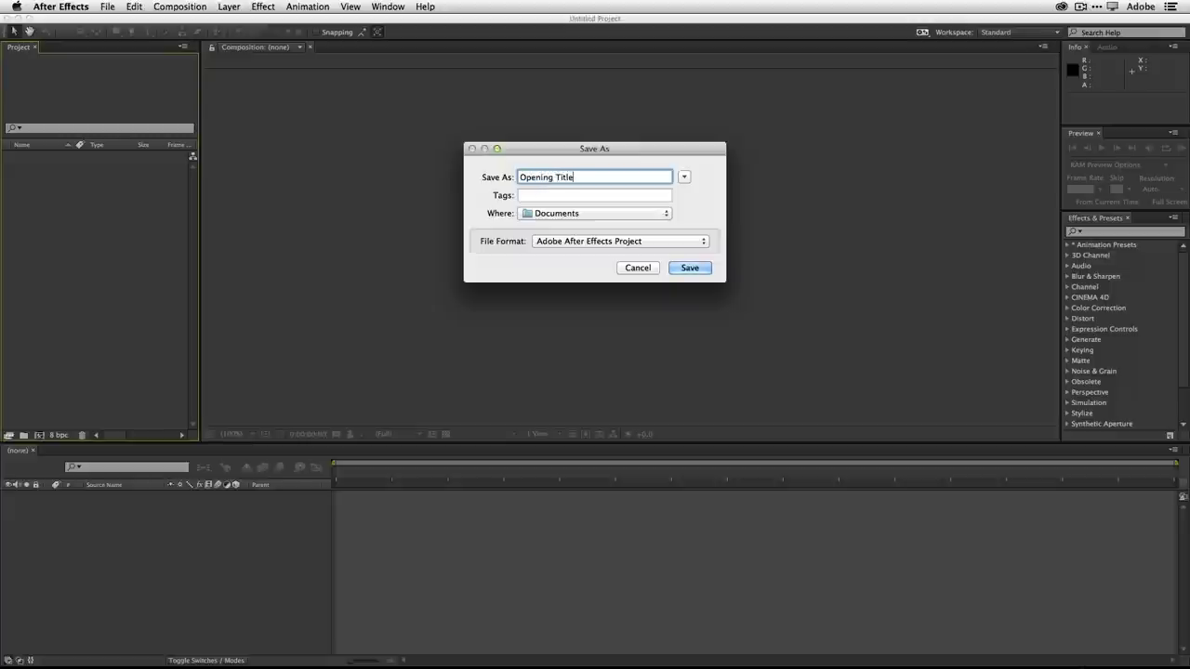
left_click(684, 177)
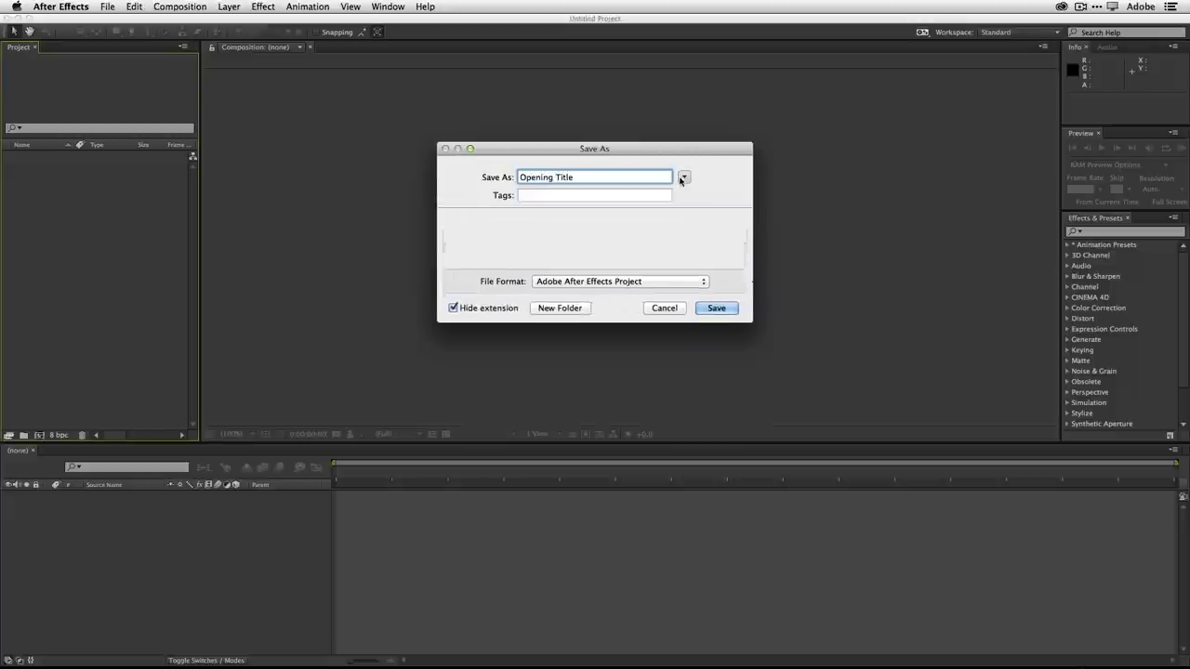
left_click(415, 270)
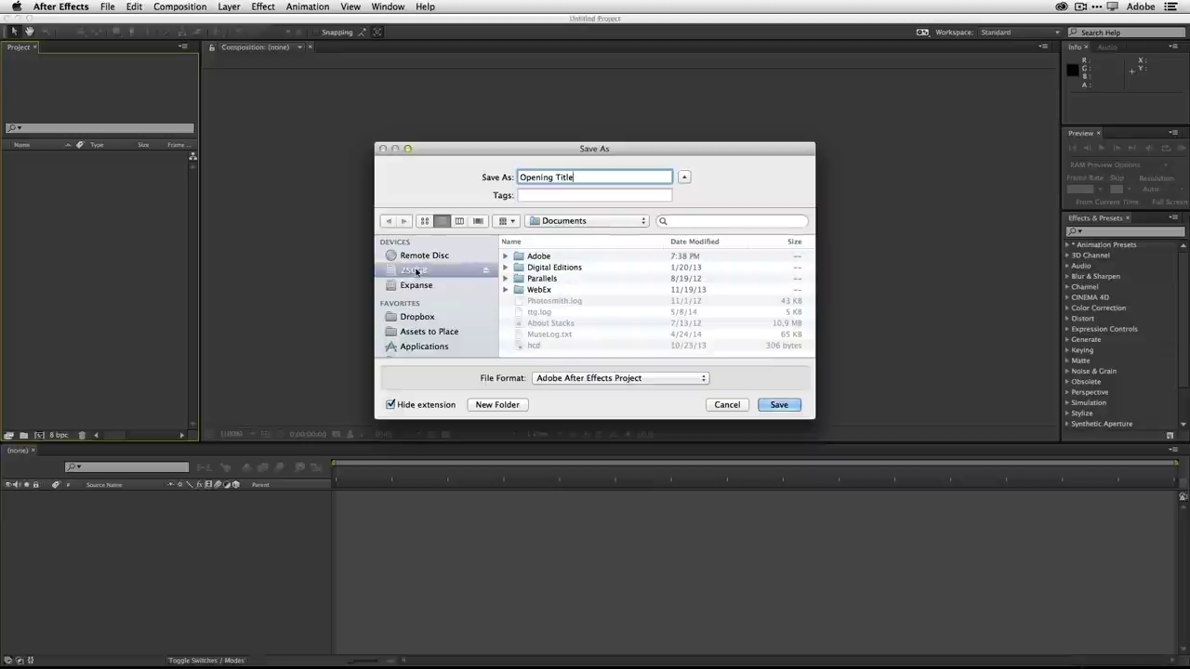
double_click(553, 301)
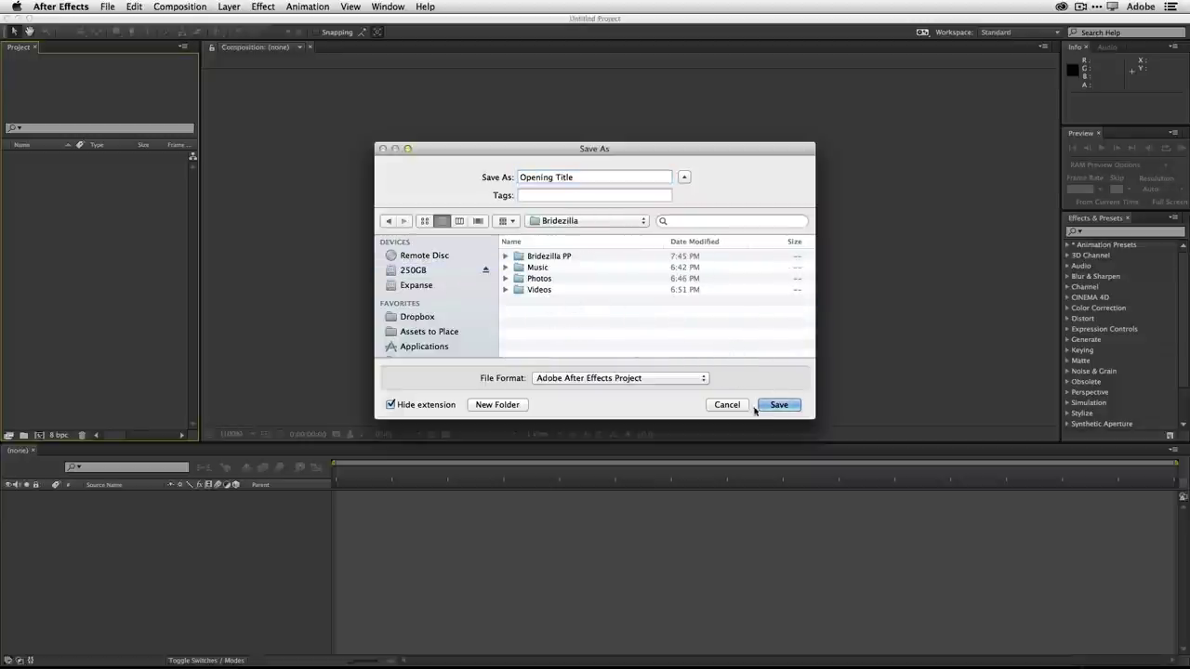
key("Return")
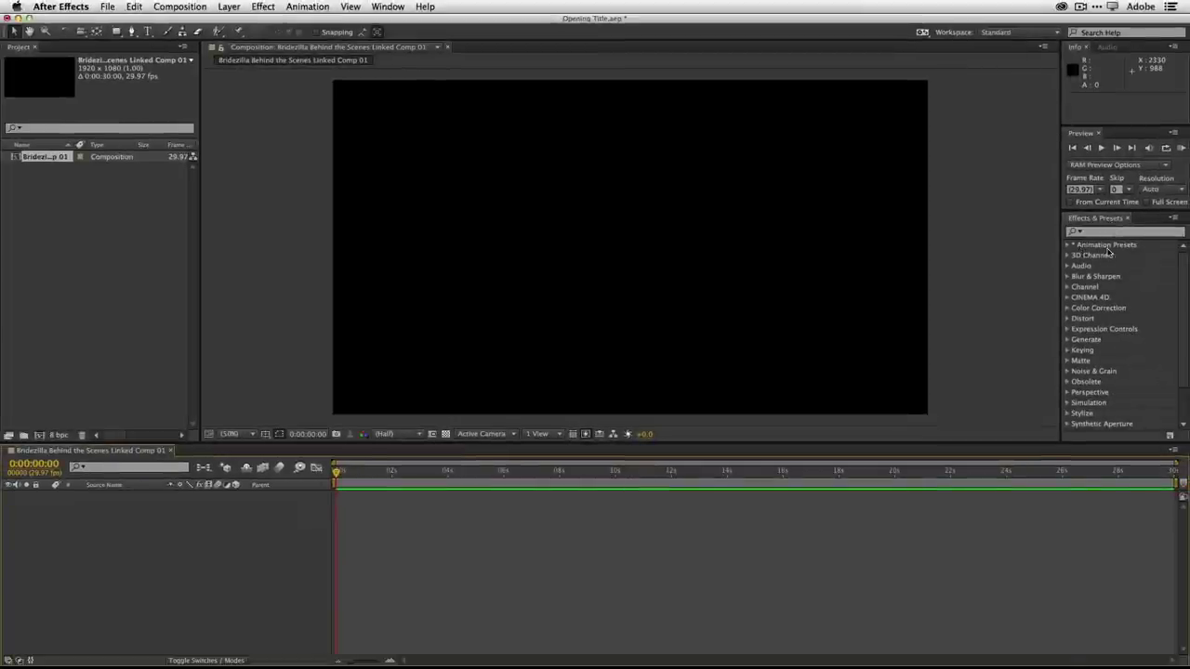
Expand the animation presets down to the Animate In group of the Text presets.
left_click(1068, 246)
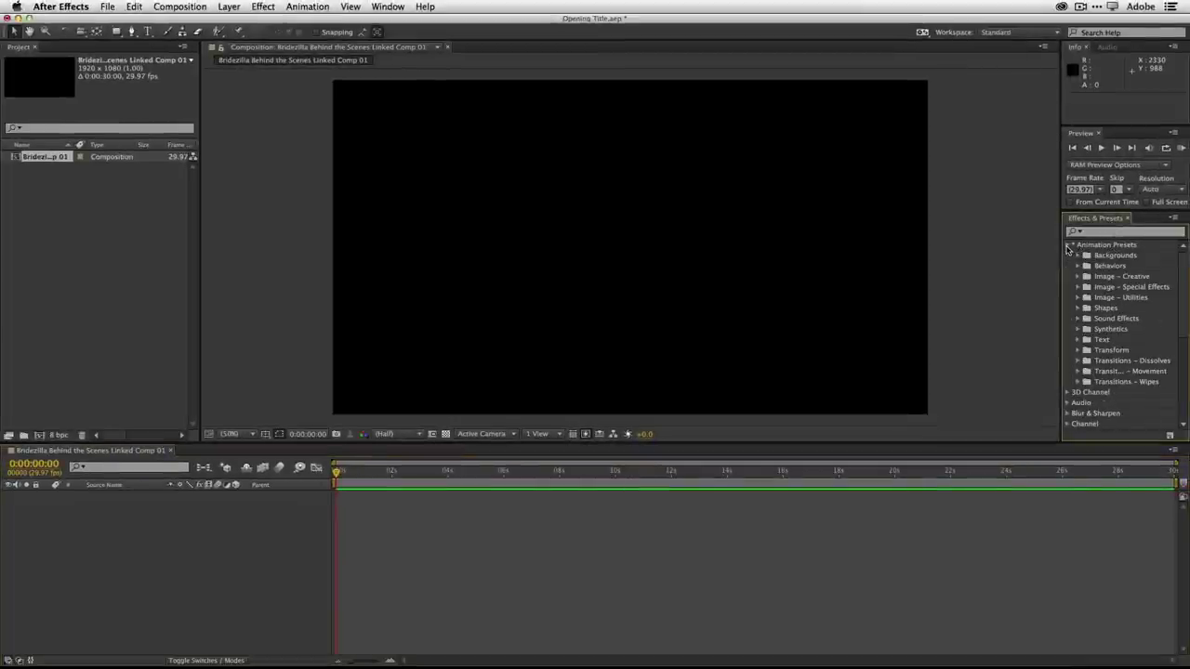
left_click(1079, 341)
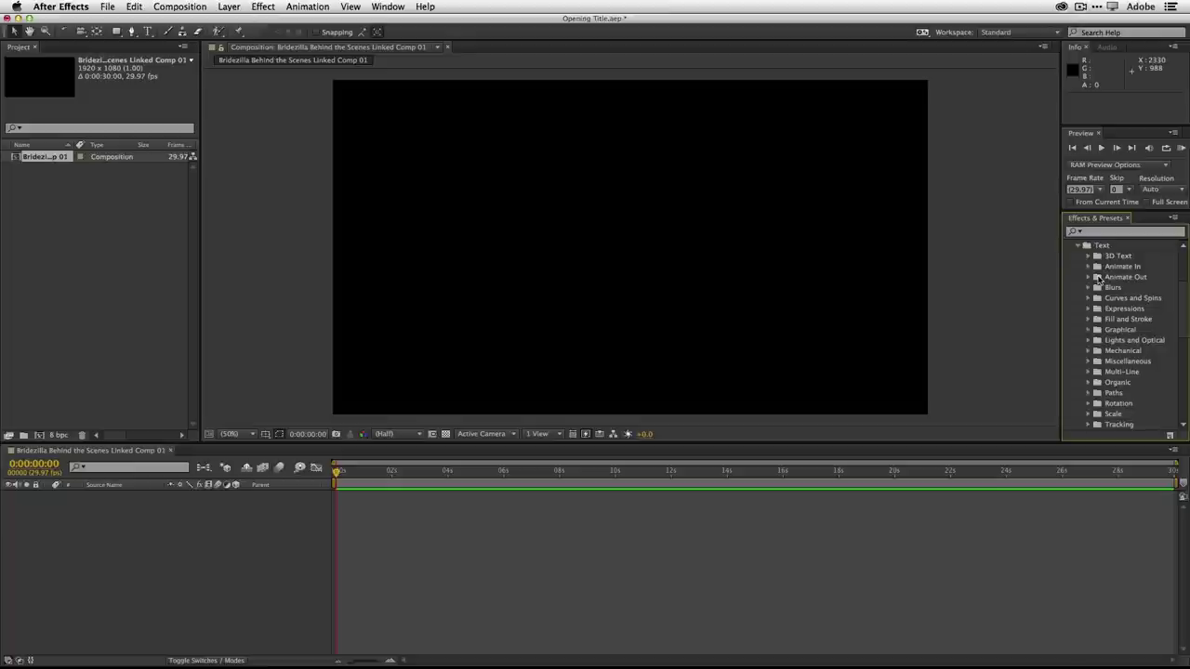
left_click(1088, 268)
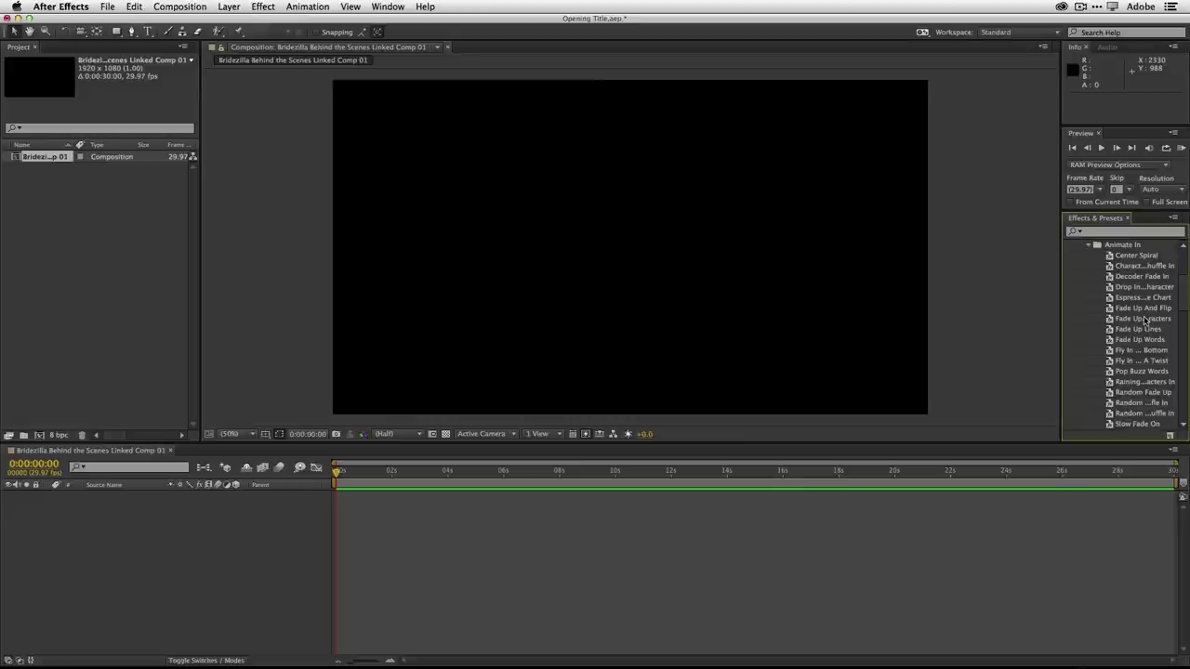
Browse the animation presets in Adobe Bridge and open the Animate In folder inside Text.
left_click(1174, 220)
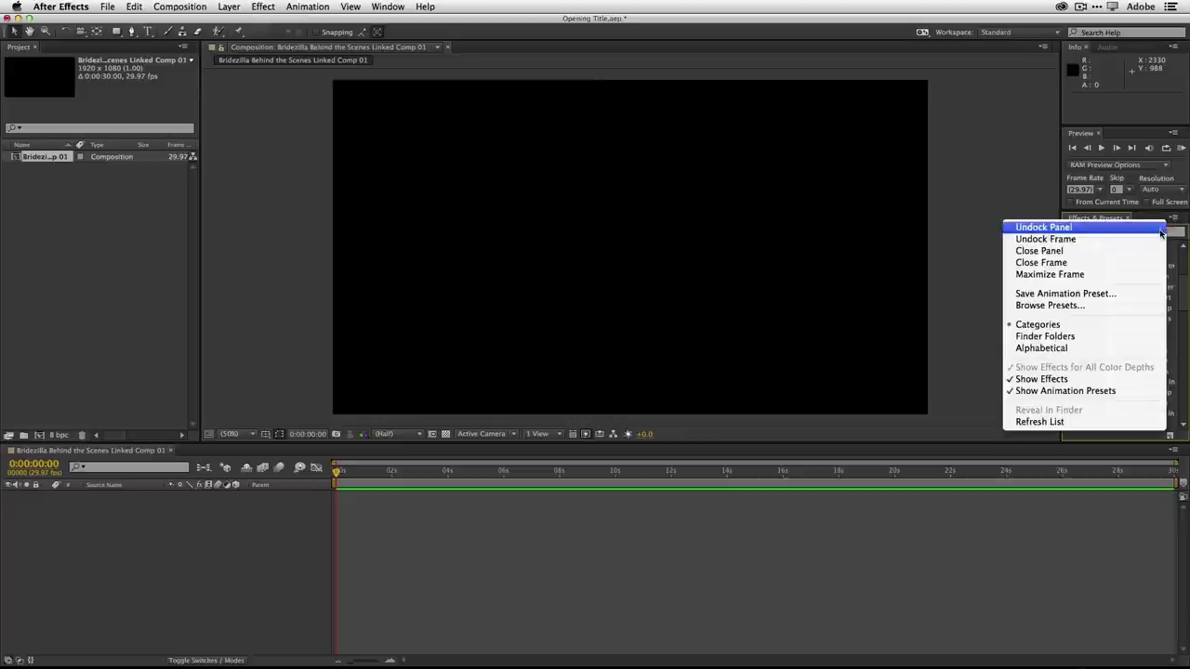
left_click(1123, 307)
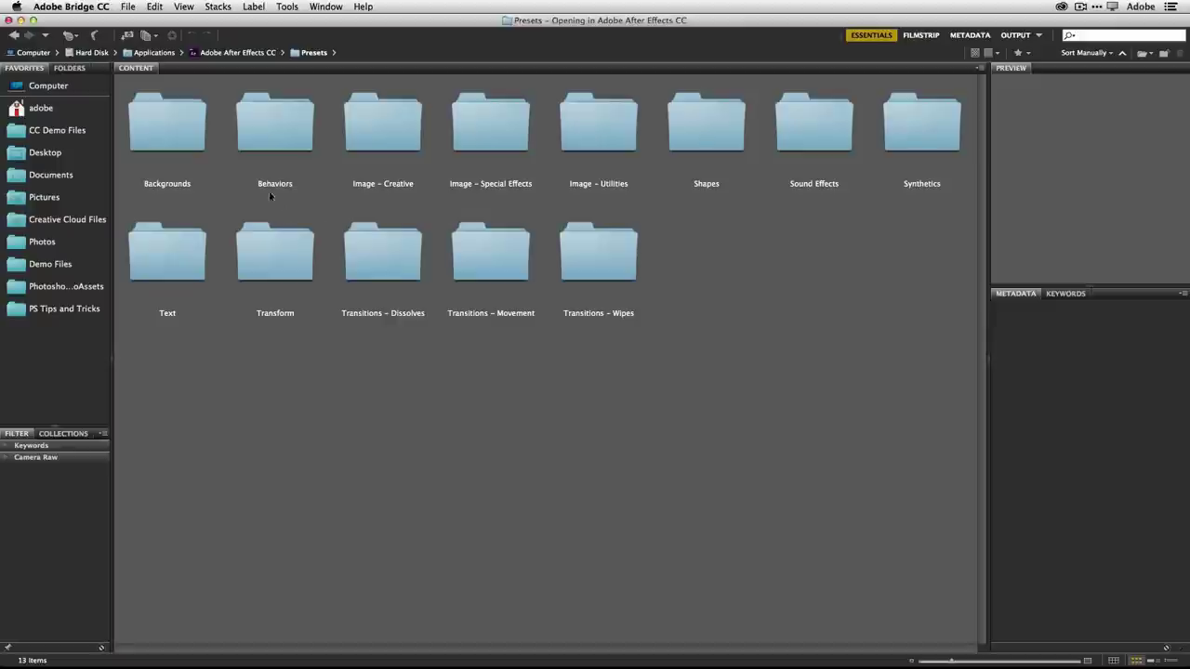
double_click(145, 256)
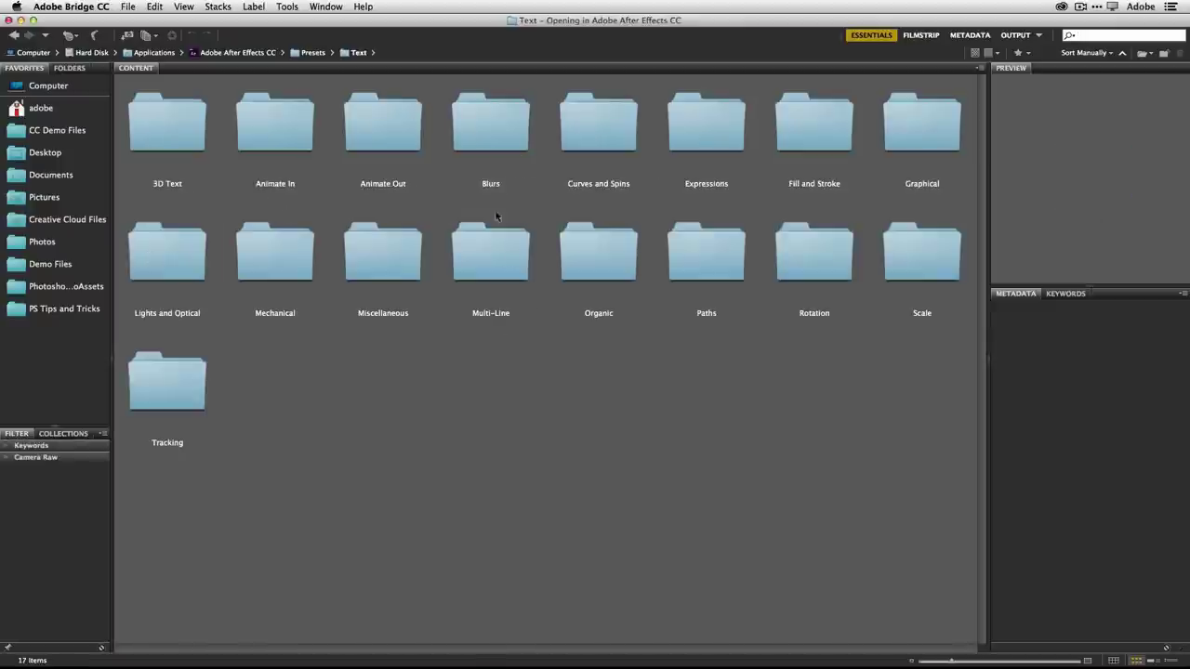
double_click(258, 125)
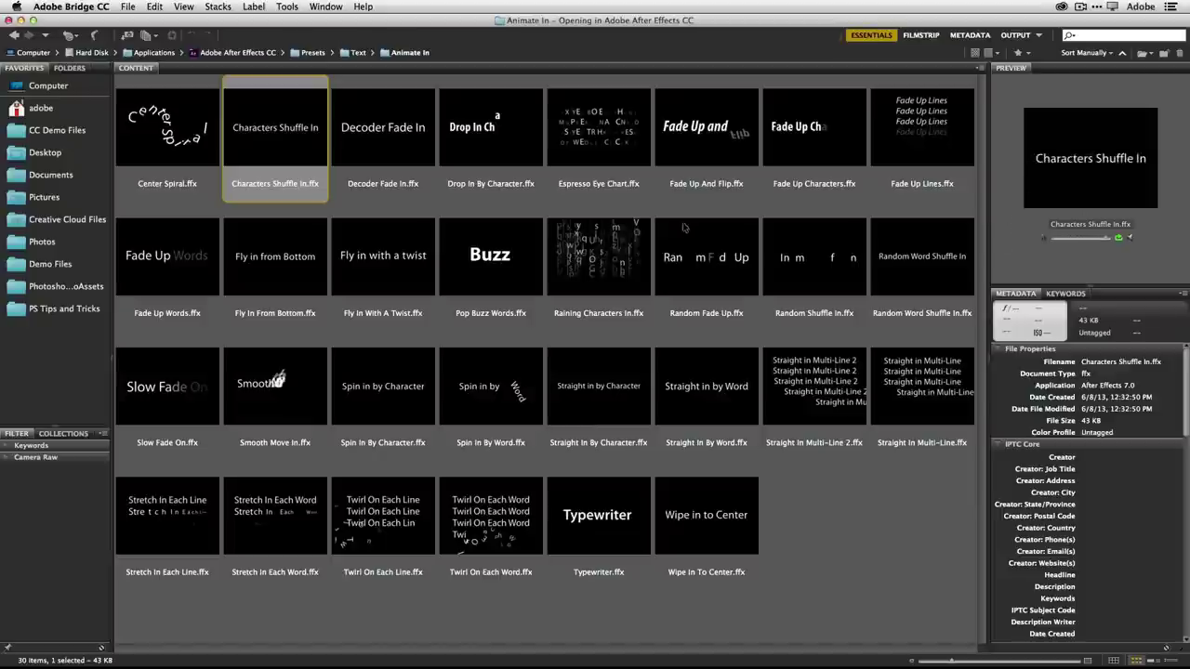
Preview the Decoder Fade In, Smooth Move In, Spin In By Word, Random Fade Up, Random Shuffle In and Slow Fade On text presets.
left_click(411, 191)
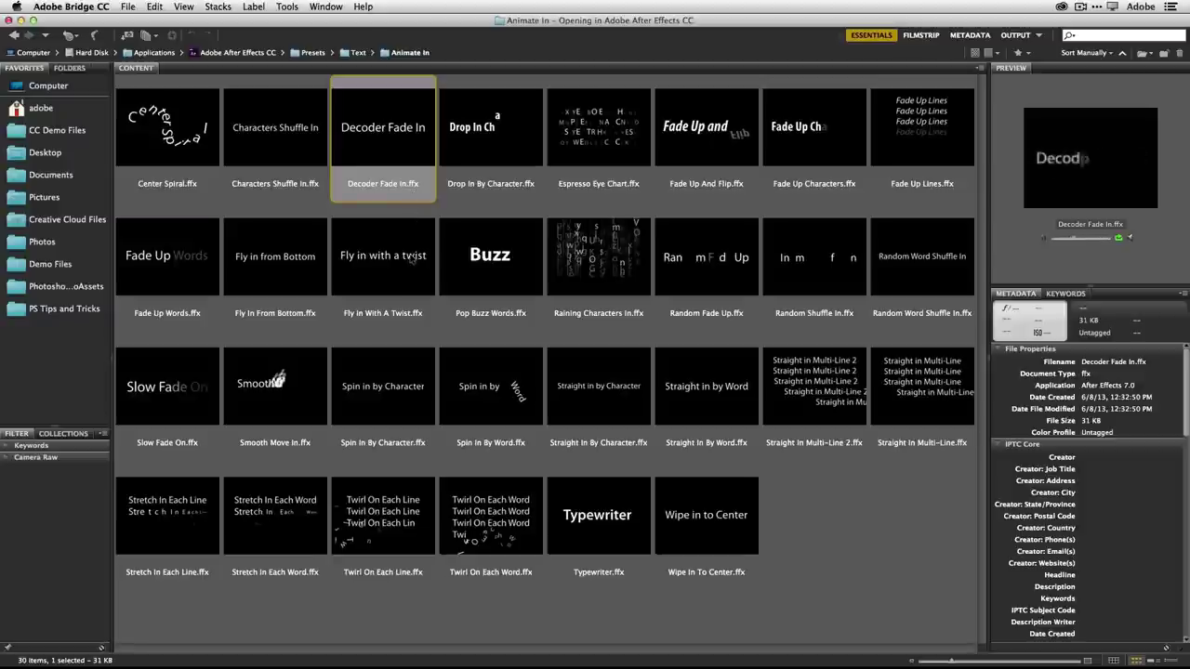
left_click(263, 389)
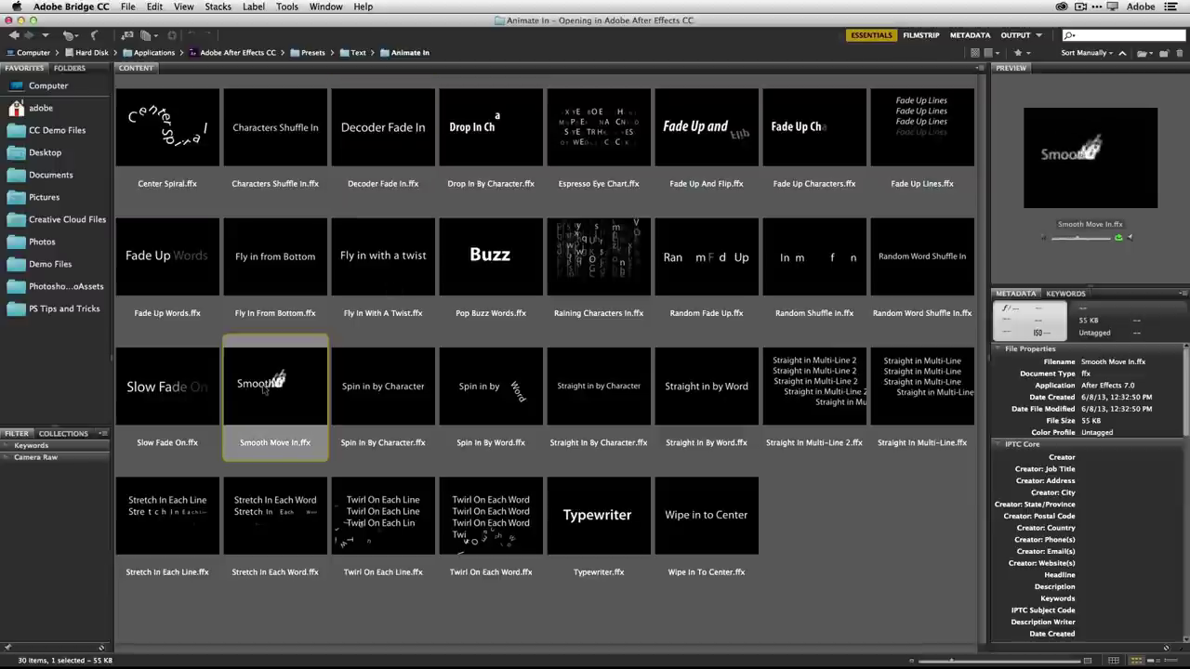
left_click(467, 391)
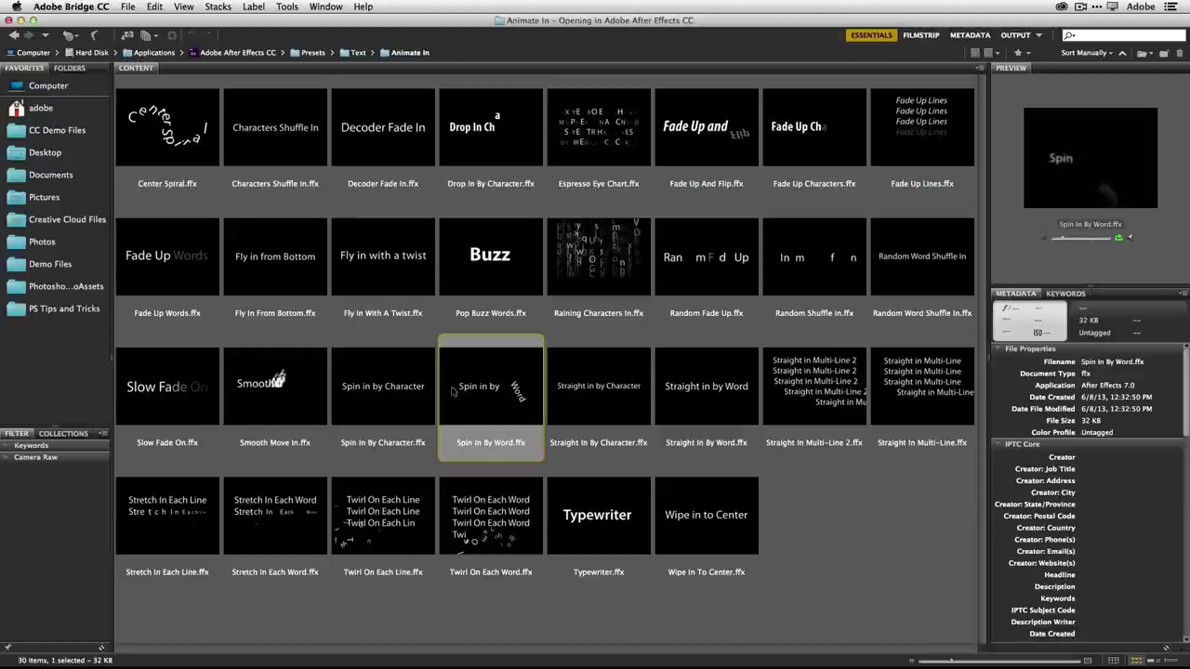
left_click(680, 265)
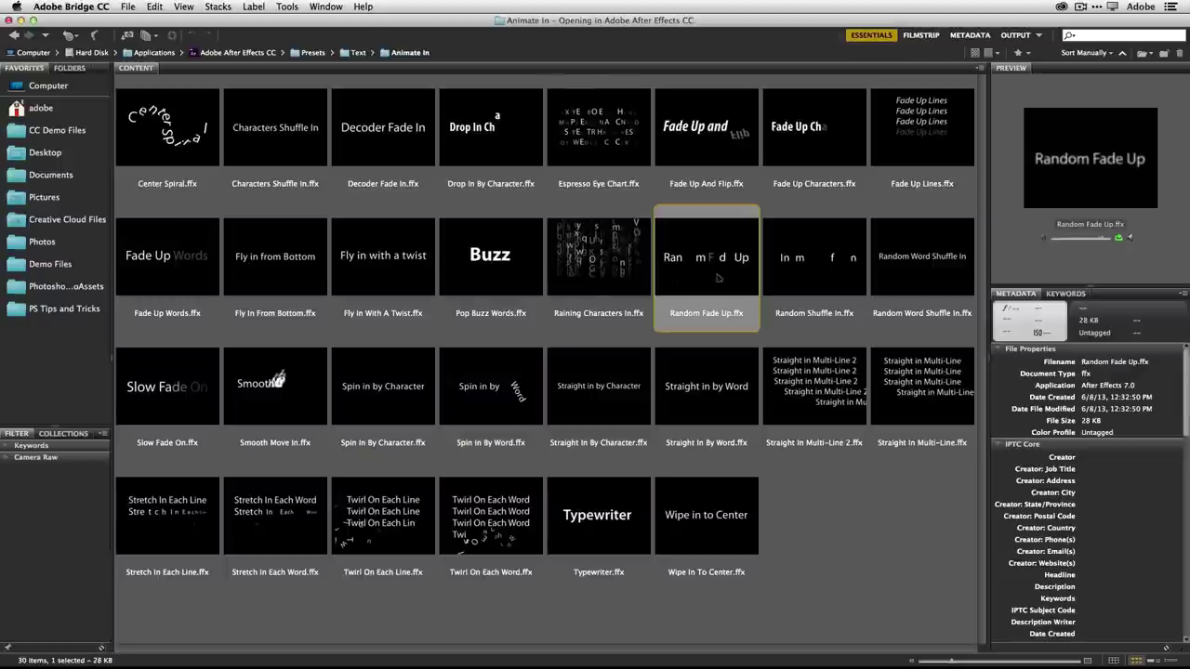
left_click(811, 264)
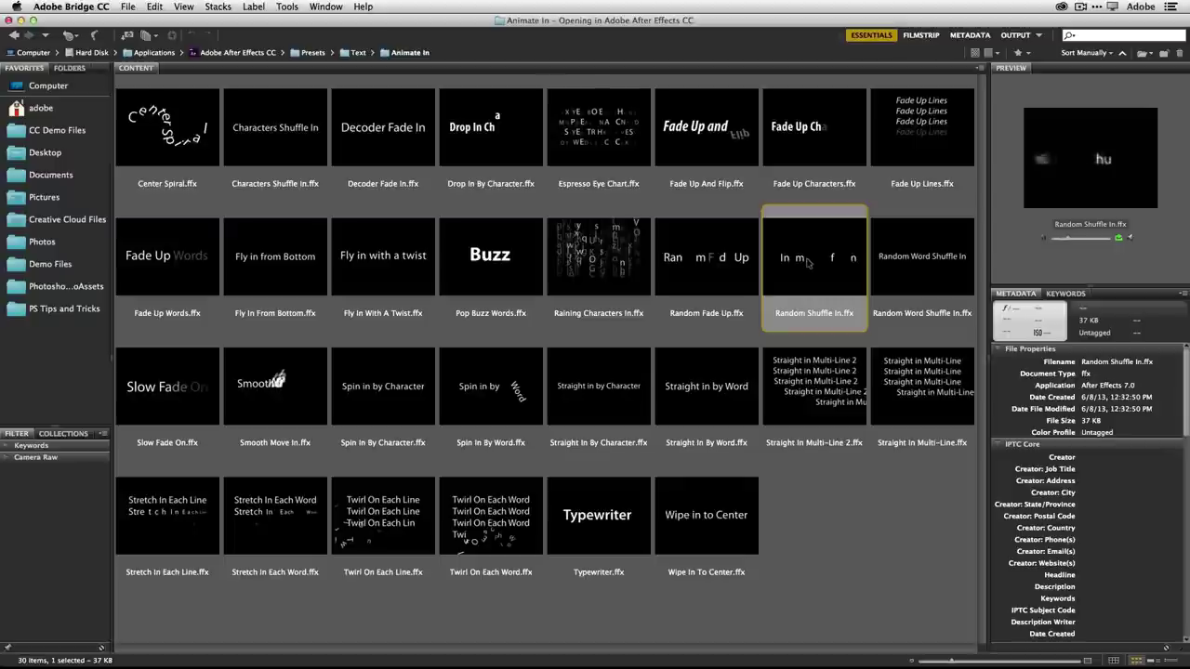
left_click(164, 396)
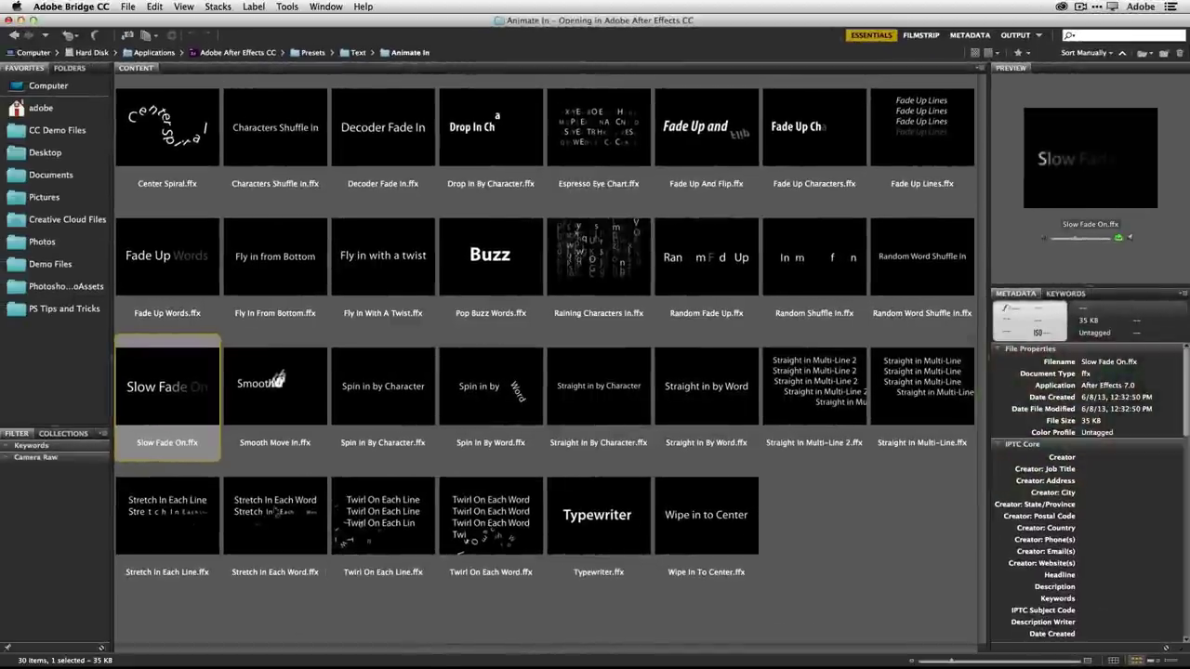
Return to After Effects and apply the Slow Fade On preset to the empty composition to create an animated text layer.
key("super+Tab")
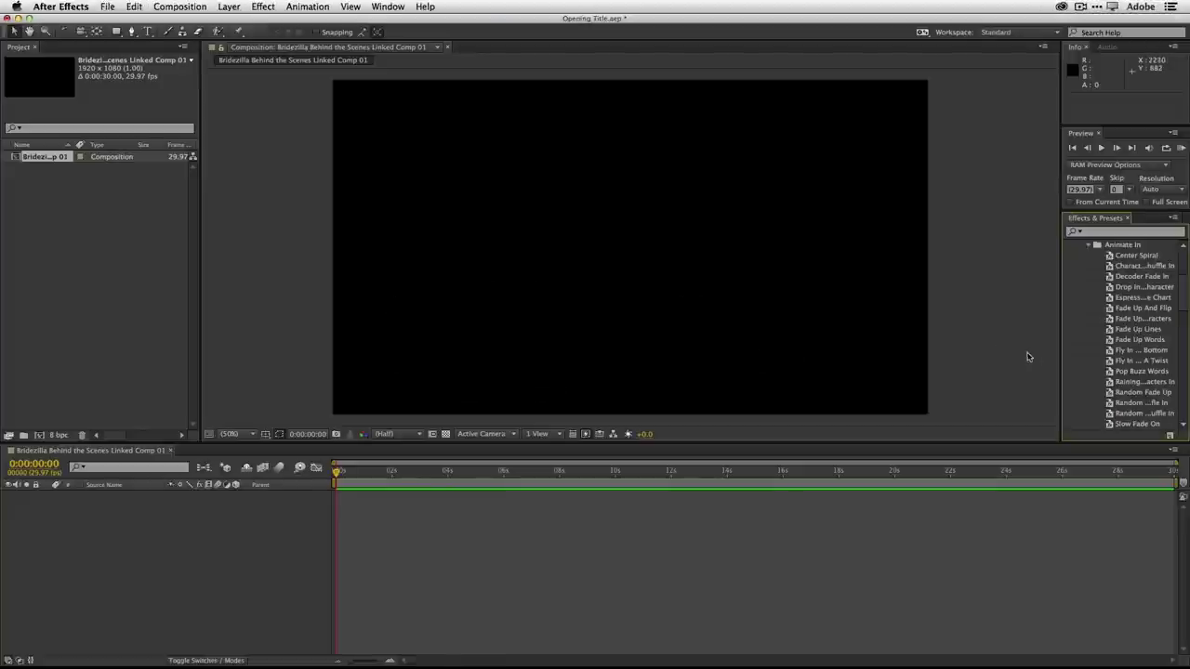
scroll(1105, 366, "down", 2)
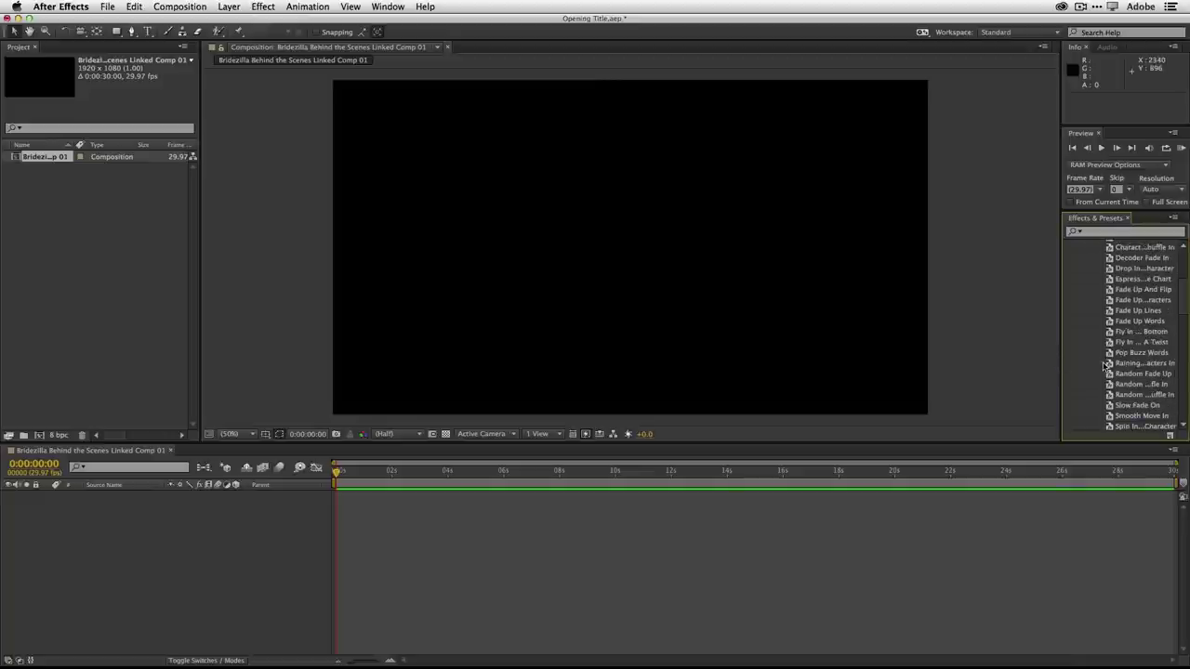
left_click(1110, 409)
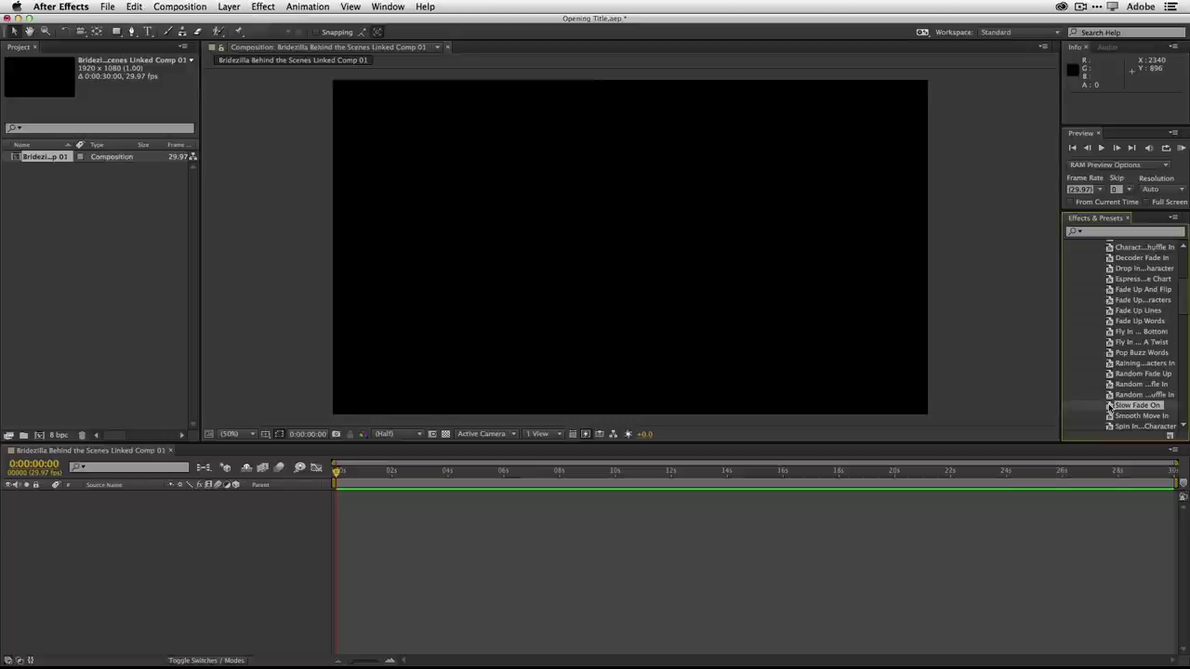
double_click(1110, 409)
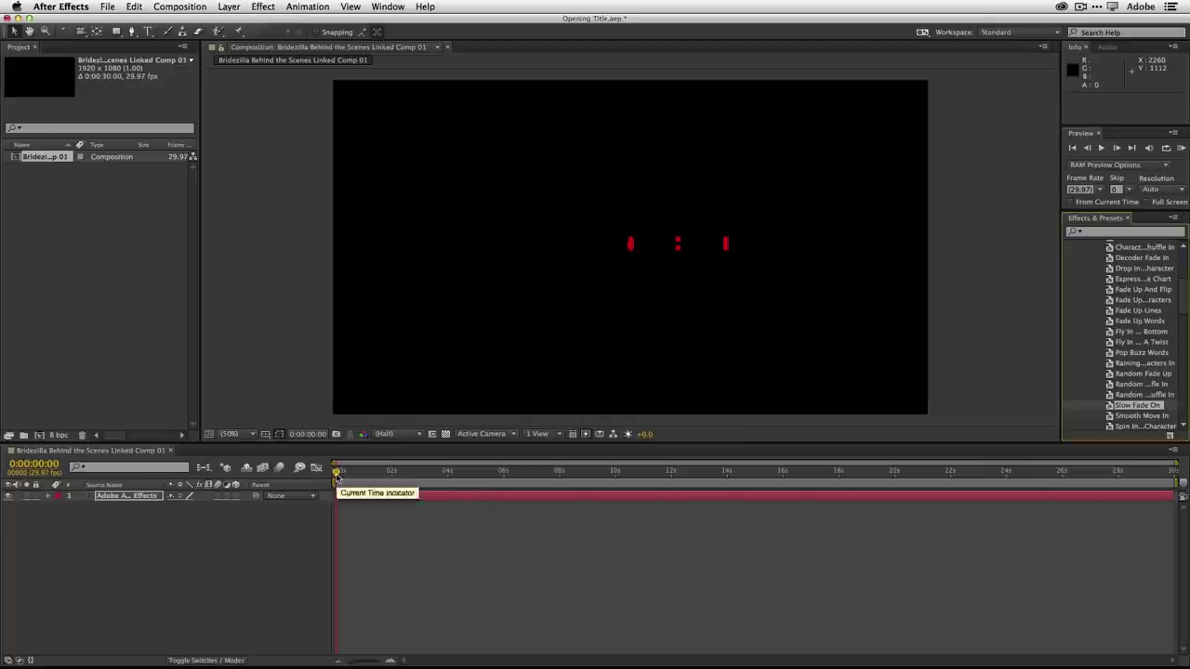
Move the current time to 0:00:03:11 and replace the placeholder title text with "BRIDEZILLA".
left_click_drag(336, 475, 439, 485)
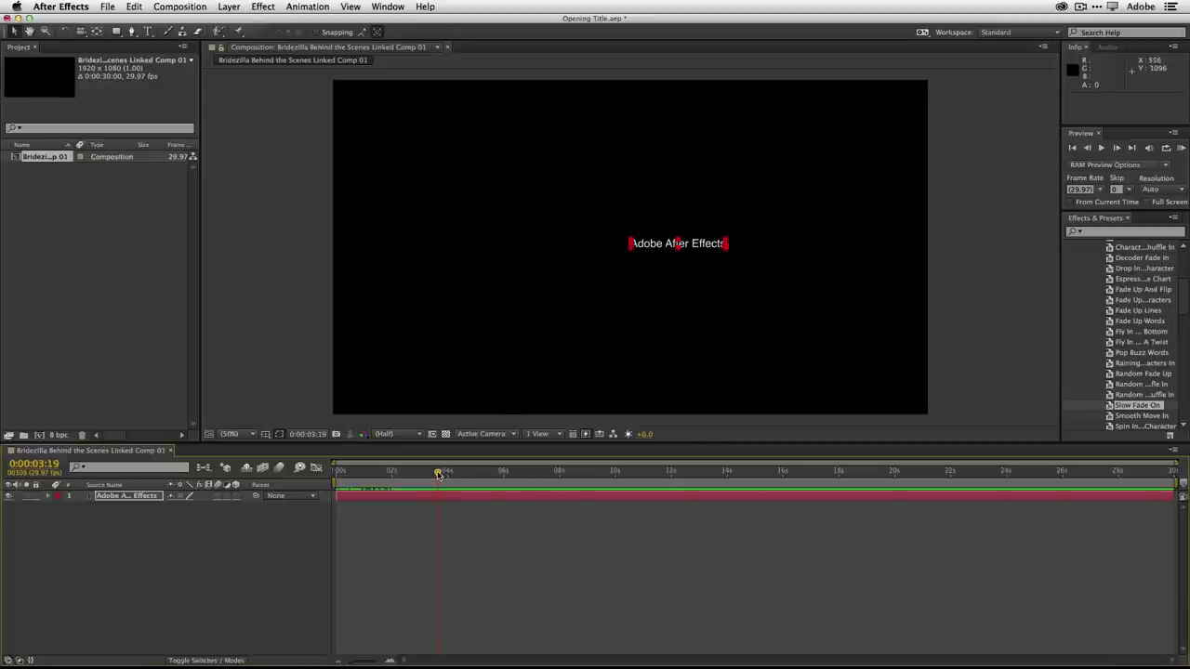
mouse_move(439, 472)
left_mouse_down()
mouse_move(376, 476)
mouse_move(432, 476)
left_mouse_up()
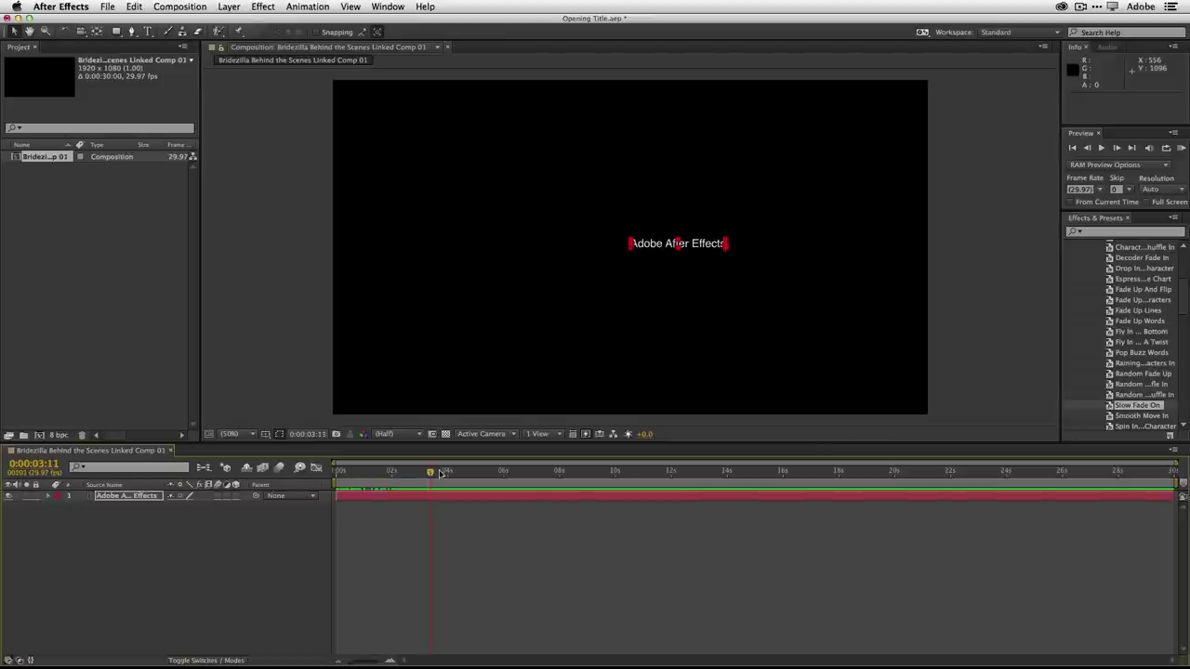
double_click(651, 245)
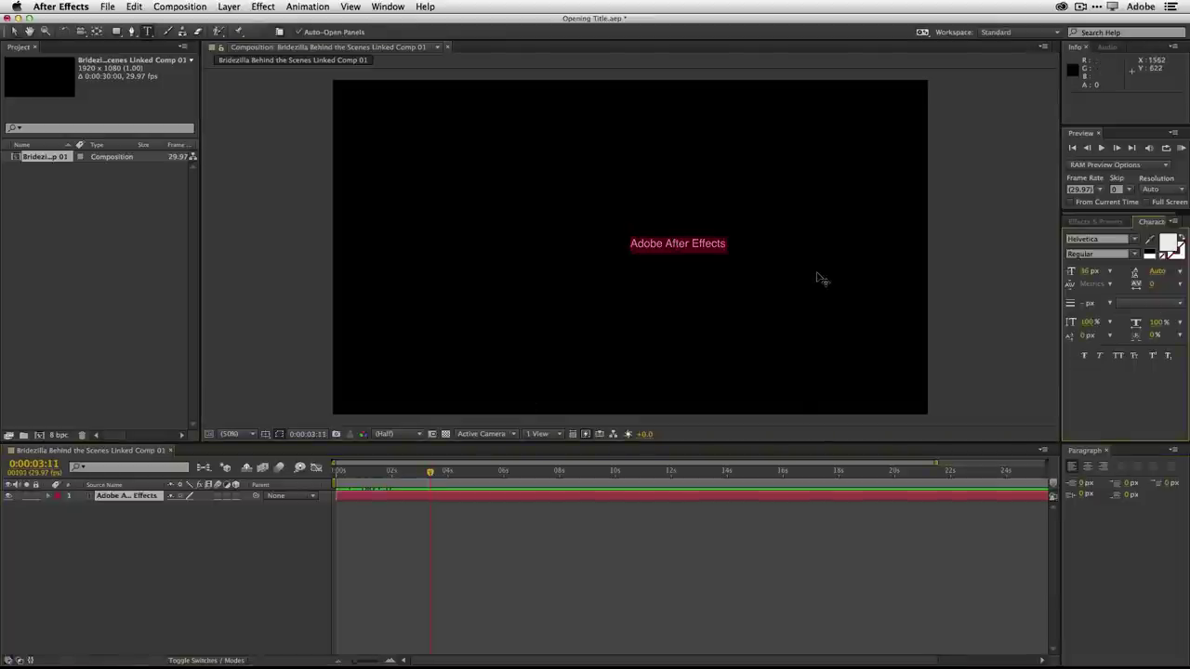
key("BackSpace")
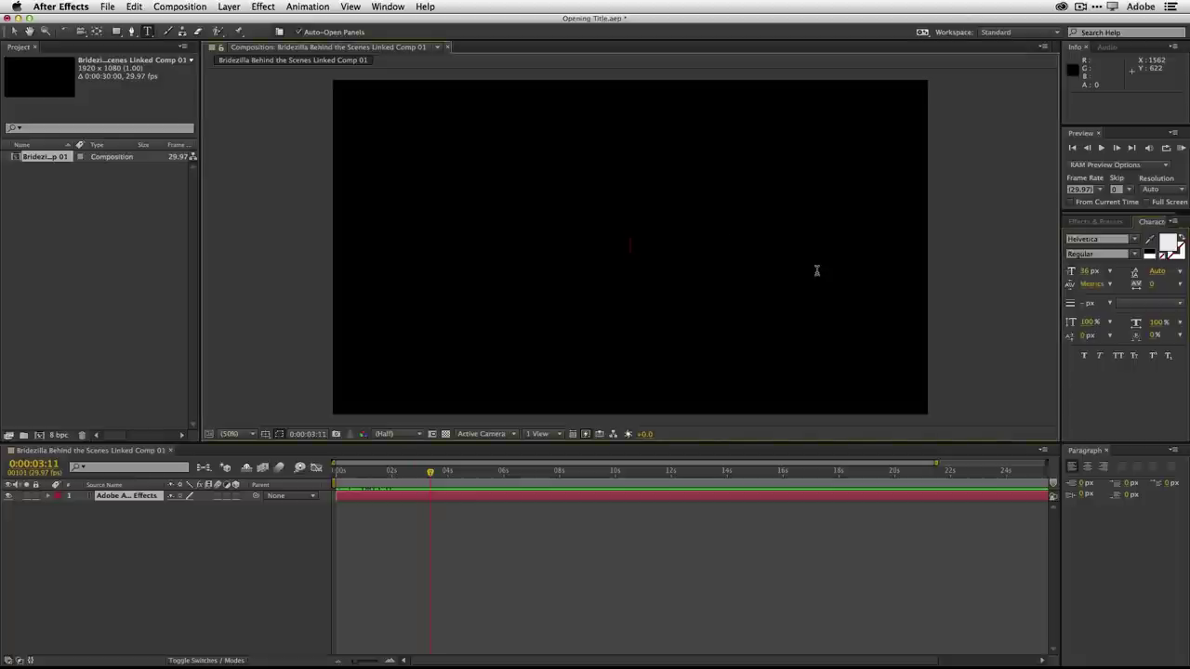
type("Bridg")
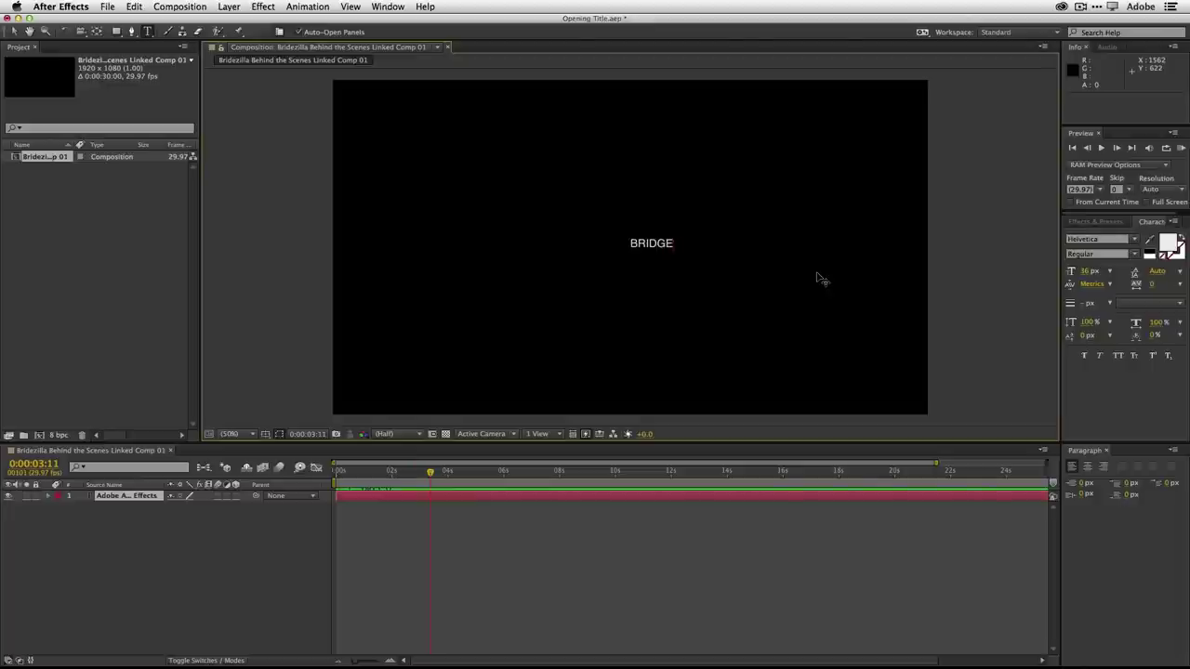
key("BackSpace")
key("BackSpace")
type("ezilla")
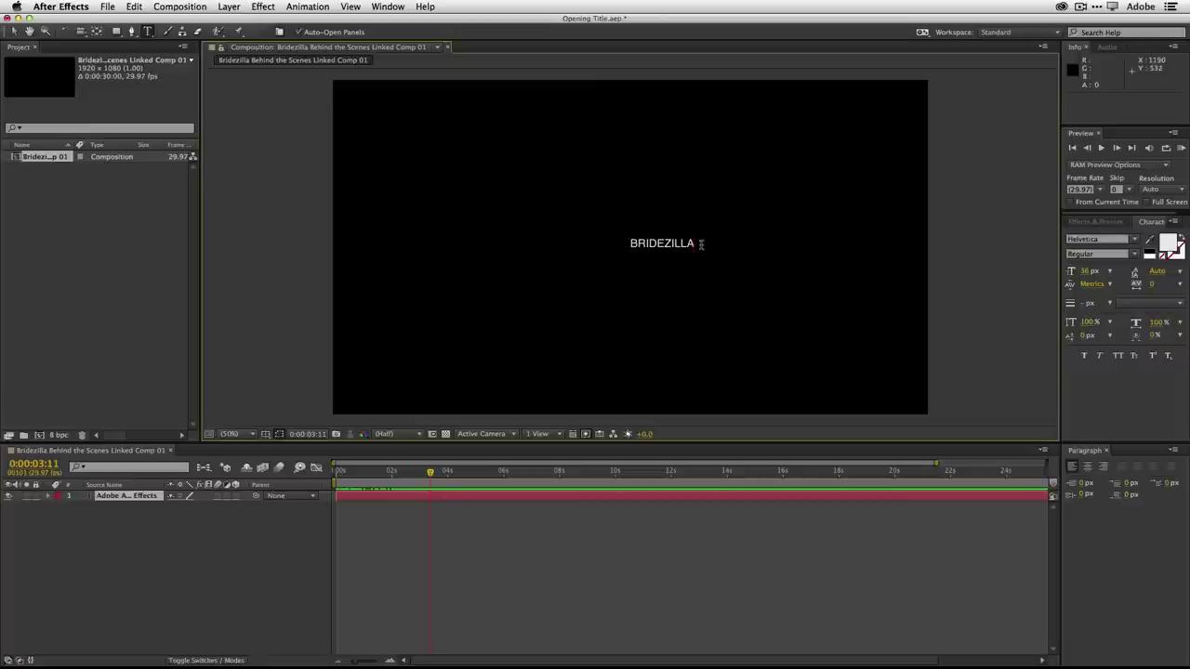
Set the BRIDEZILLA title's font size to 88 px and center-align its text.
left_click_drag(694, 243, 627, 244)
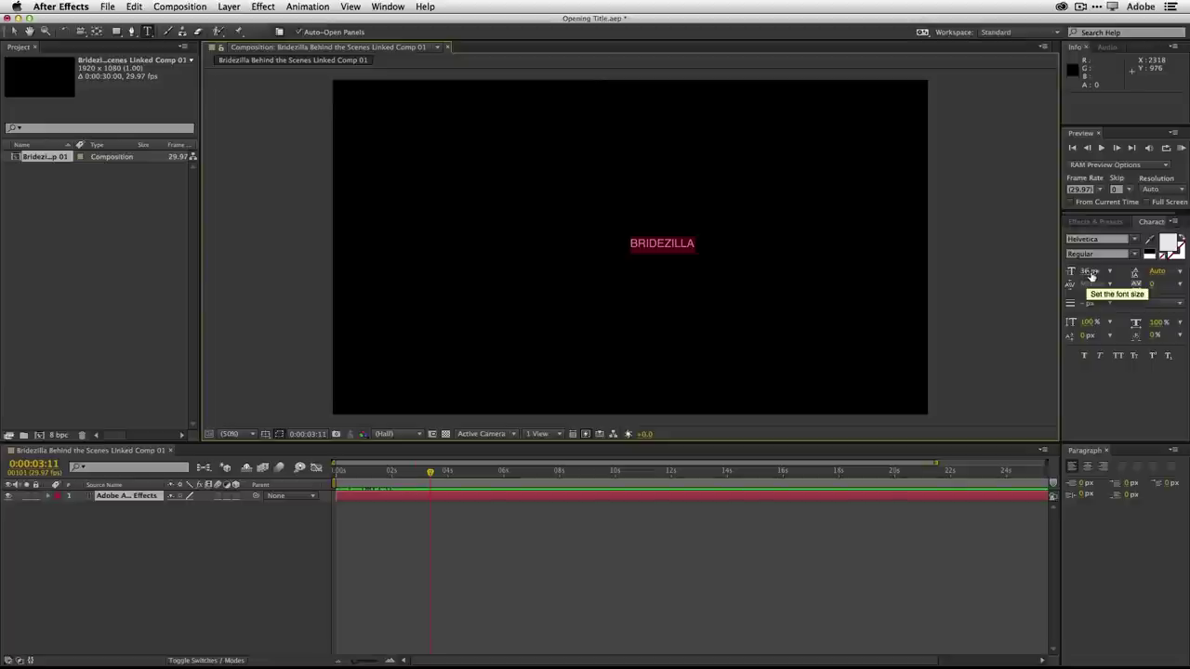
left_click_drag(1093, 277, 1125, 297)
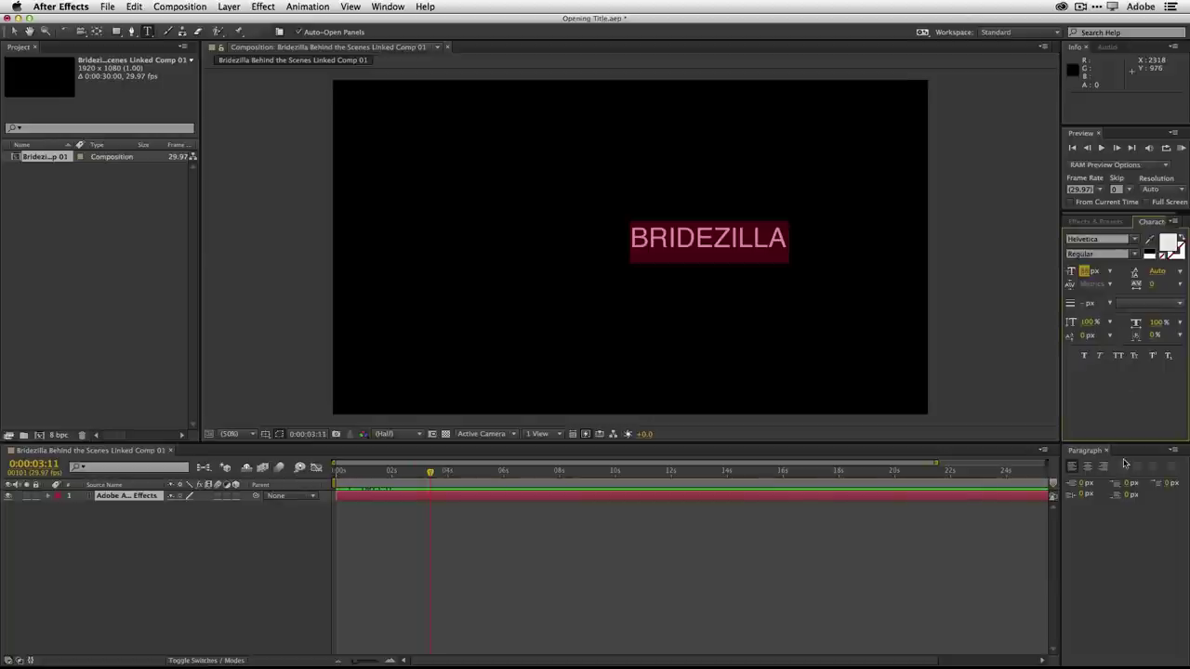
left_click(1089, 467)
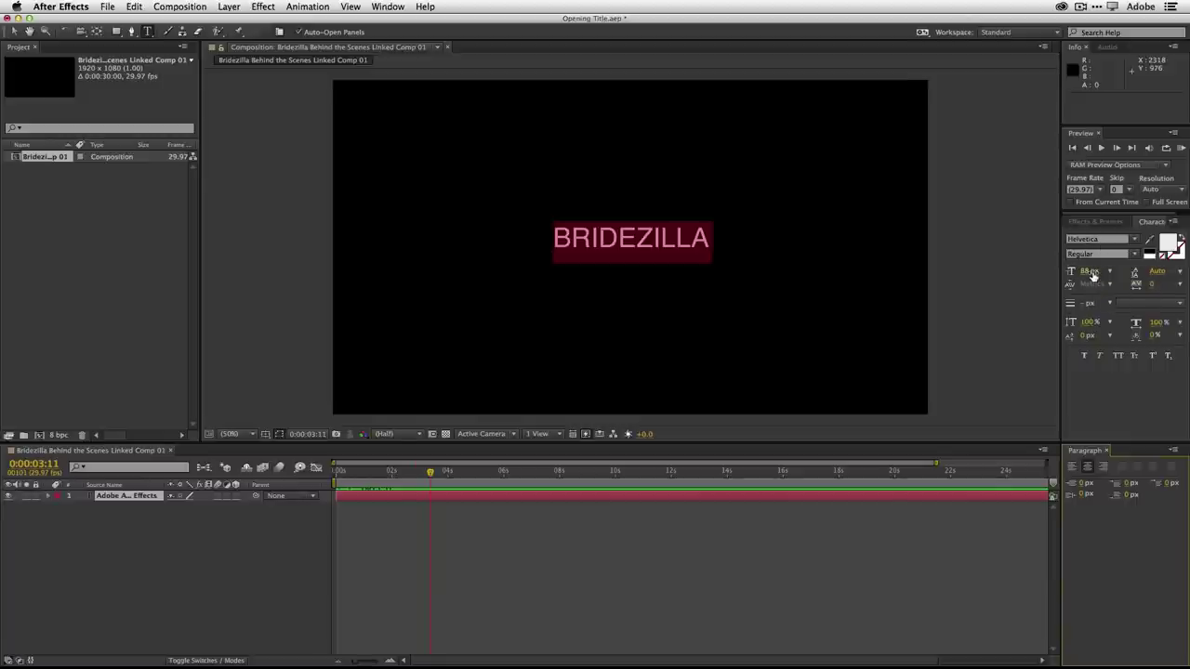
Enlarge the BRIDEZILLA title's font size to 246 px and preview its animation from the start of the composition.
left_click_drag(1089, 272, 1170, 272)
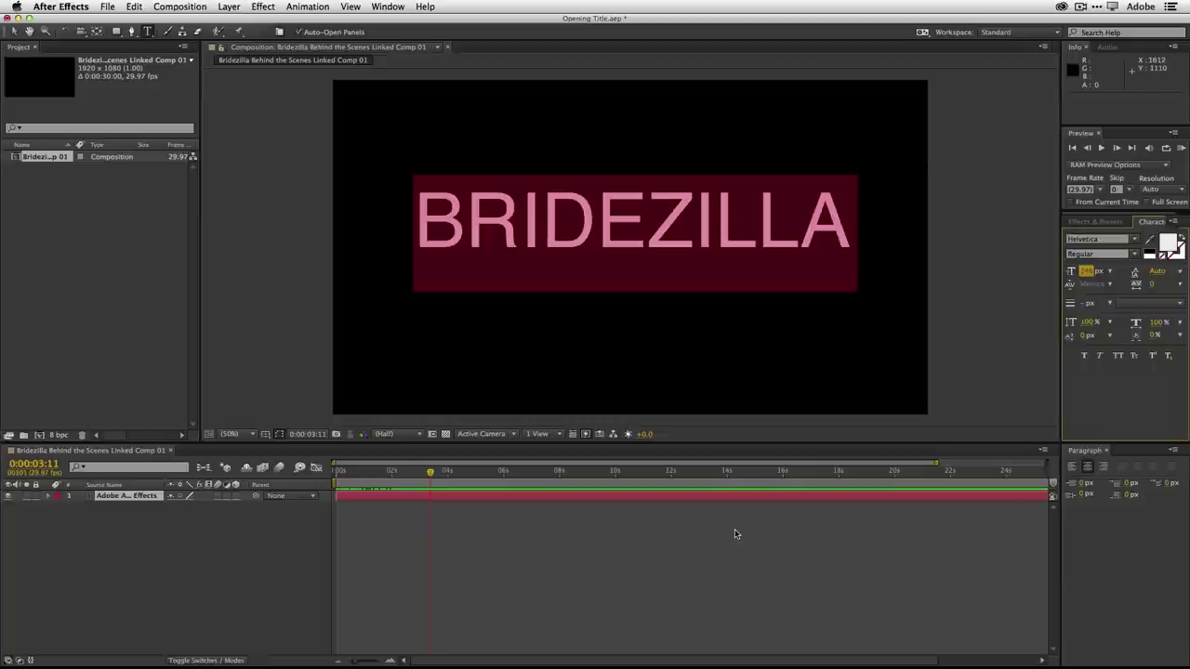
left_click(431, 476)
key("Home")
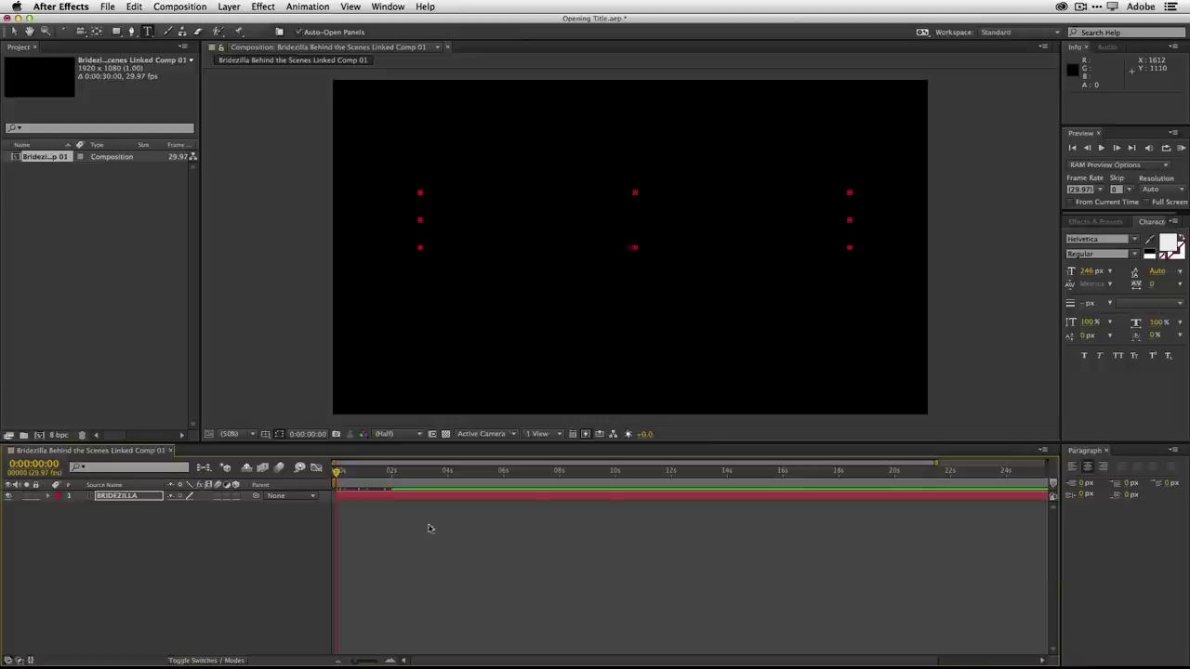
key("space")
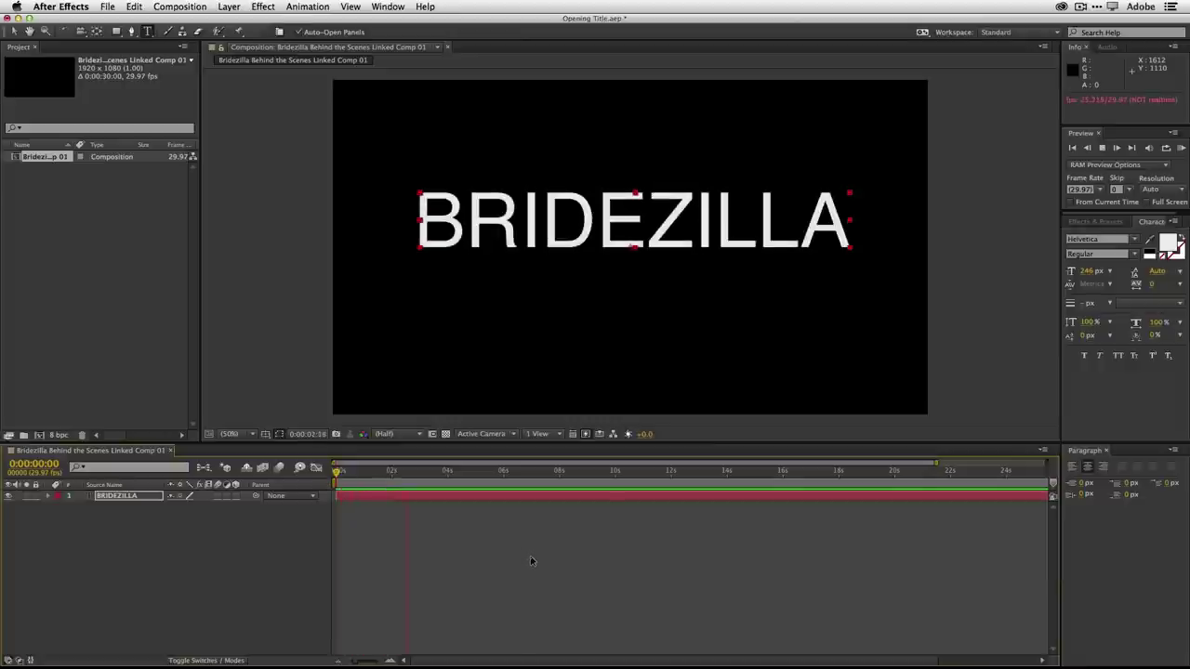
left_click_drag(412, 471, 336, 481)
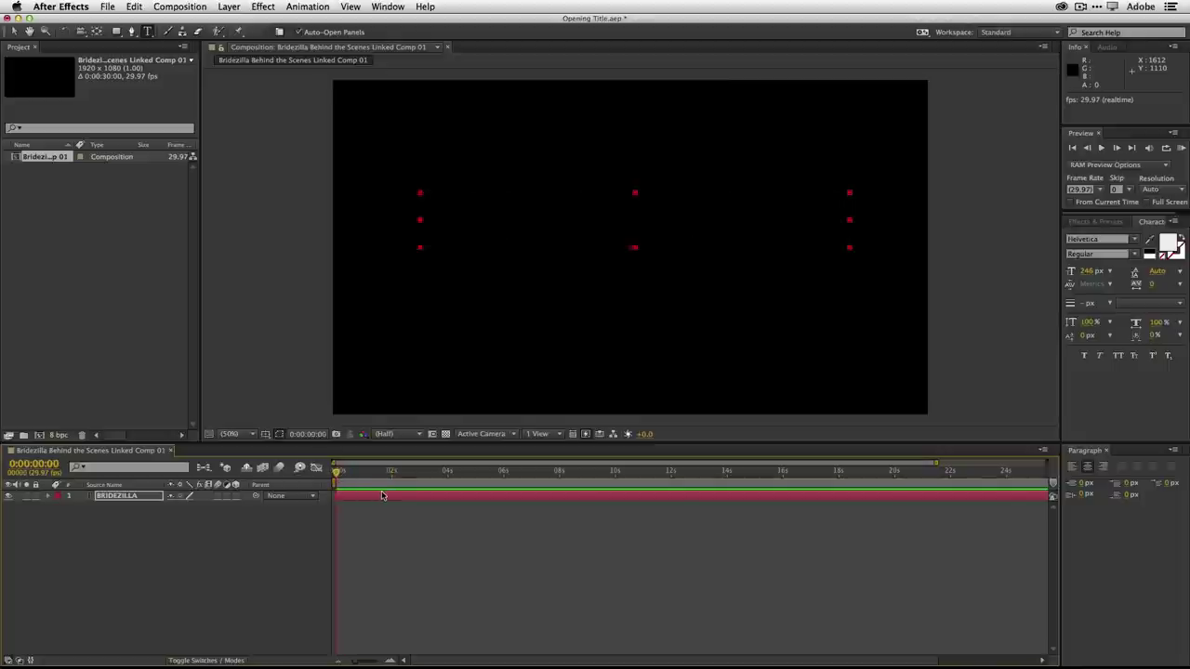
Save the Opening Title project, quit After Effects and switch to Premiere Pro.
left_click(108, 6)
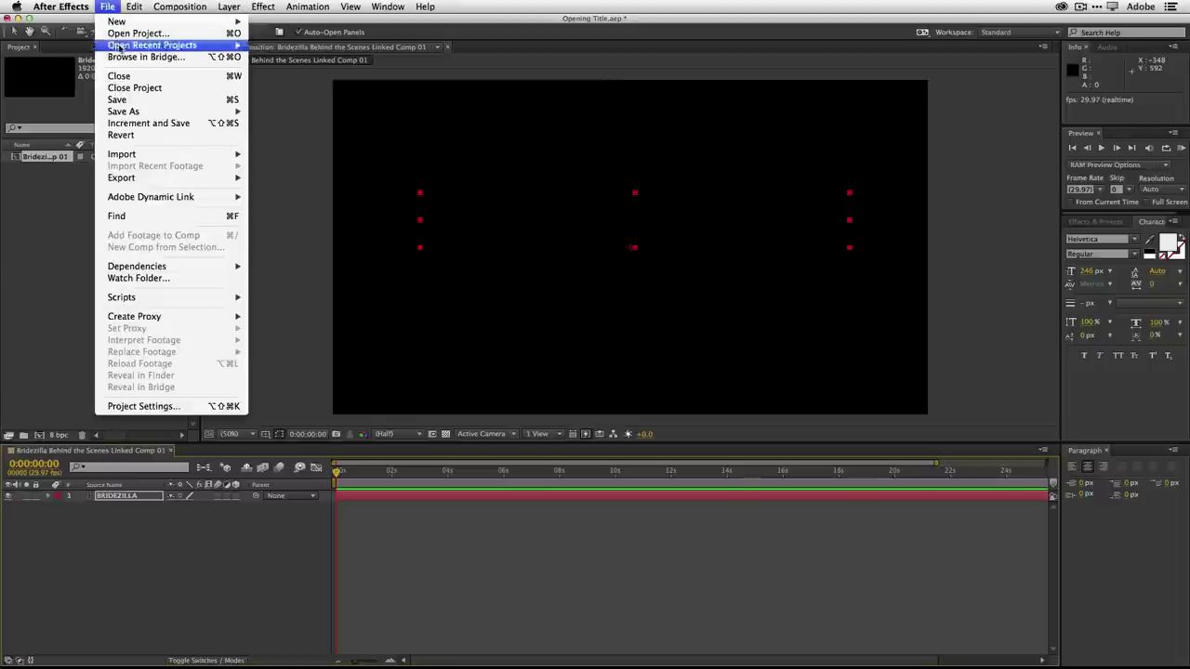
left_click(127, 100)
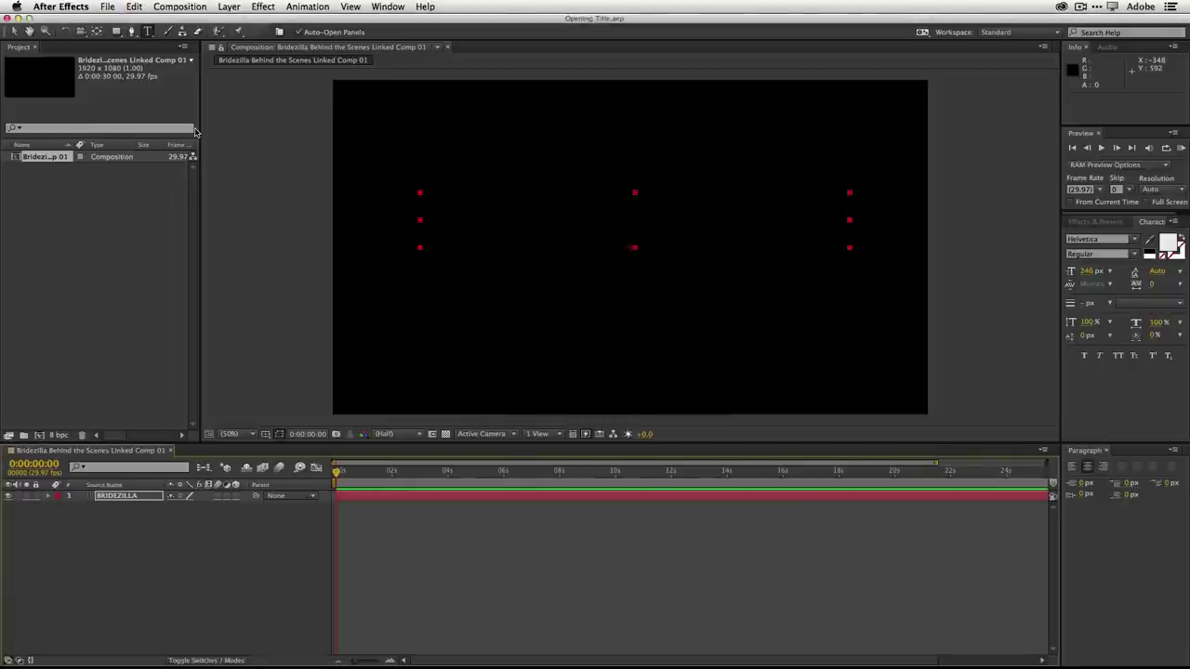
left_click(107, 6)
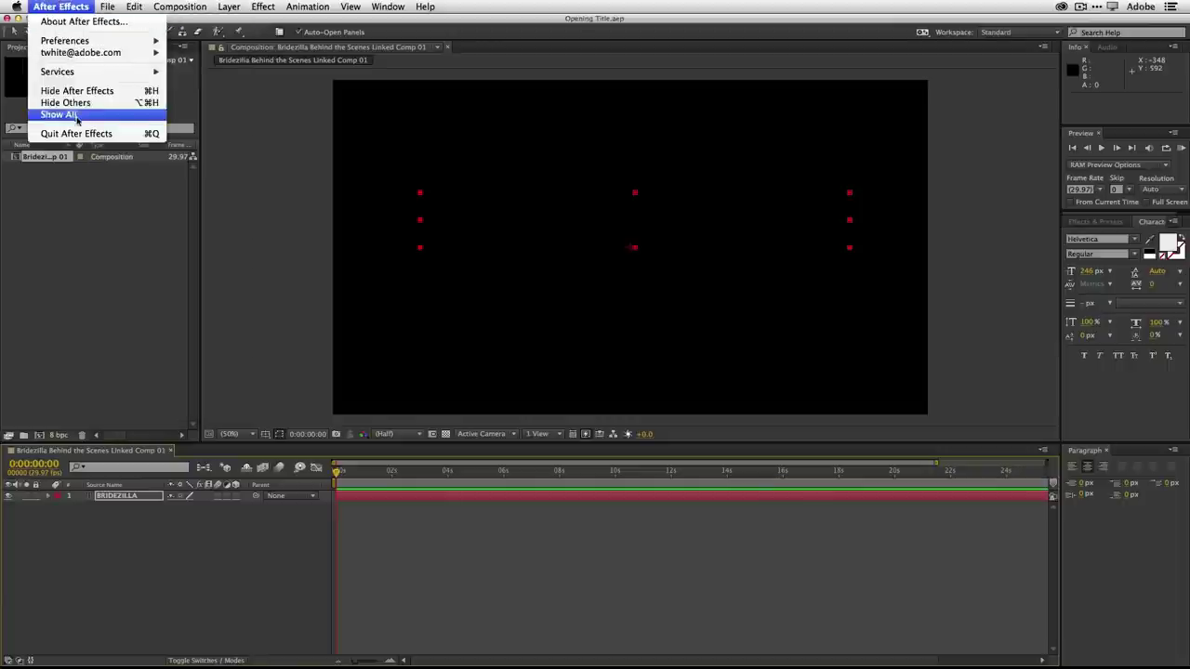
left_click(75, 133)
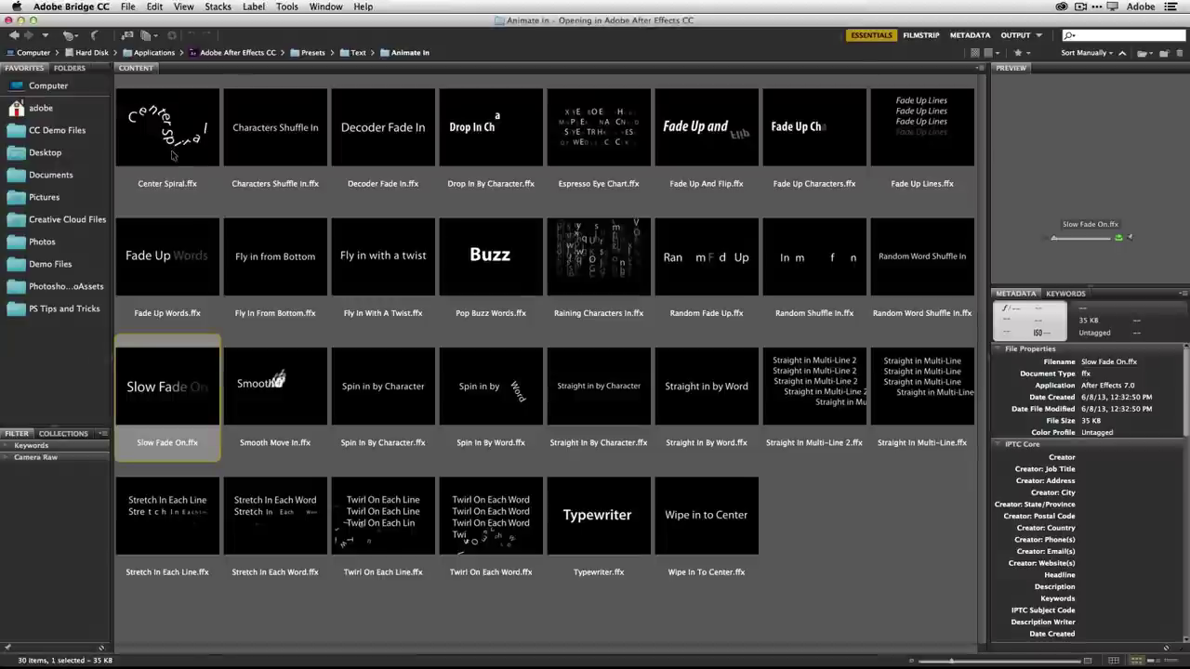
mouse_move(335, 660)
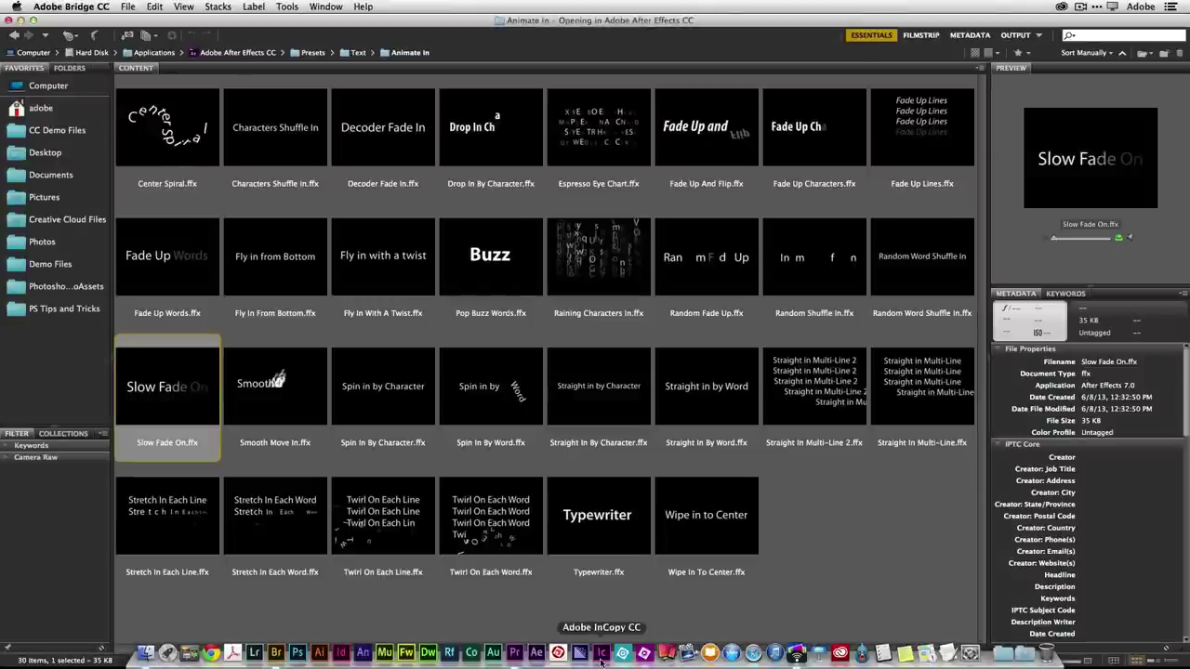
left_click(517, 653)
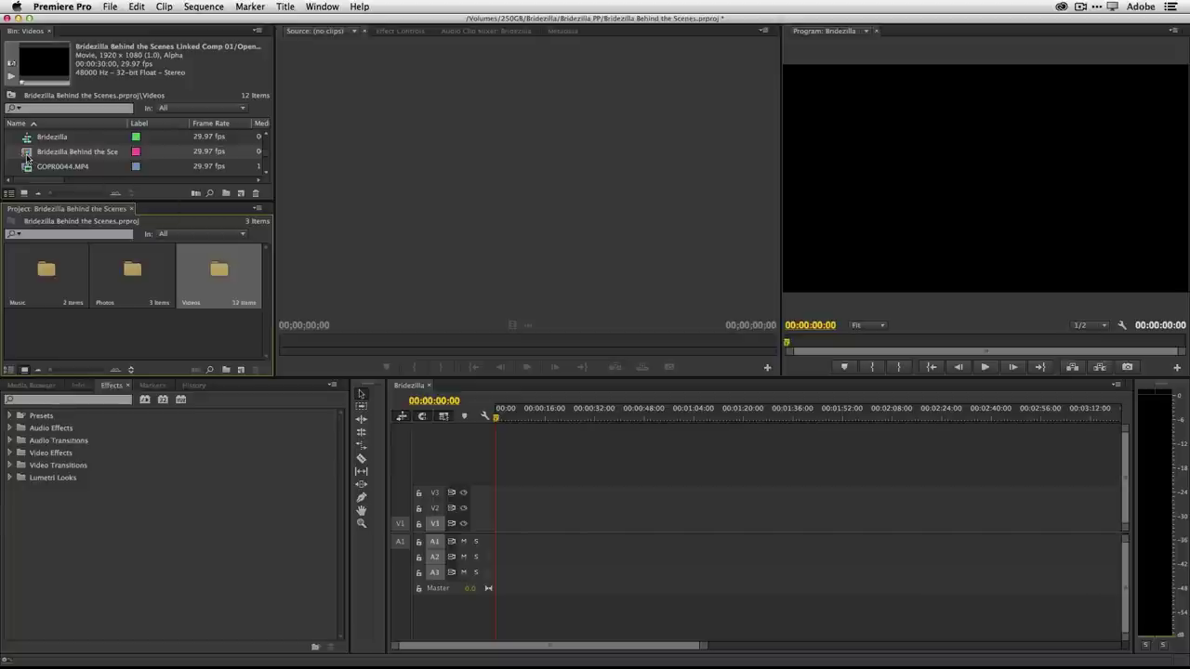
Place the linked After Effects title composition at the start of track V1 in the Bridezilla sequence and play it.
scroll(37, 160, "down", 1)
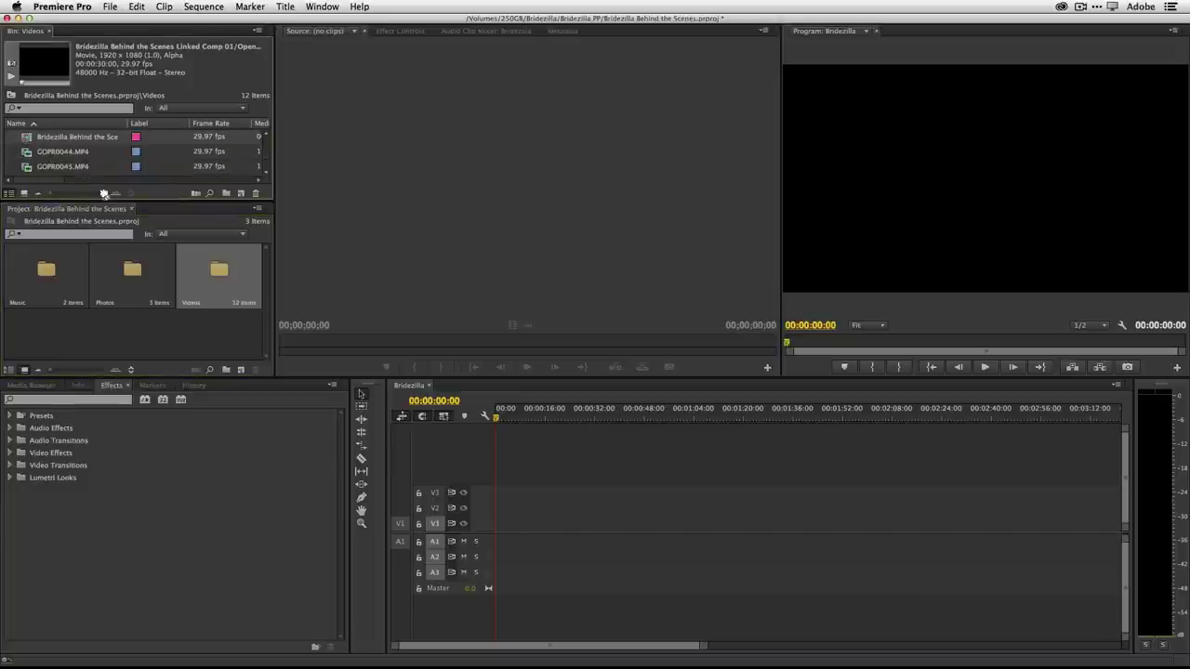
left_click_drag(363, 386, 502, 539)
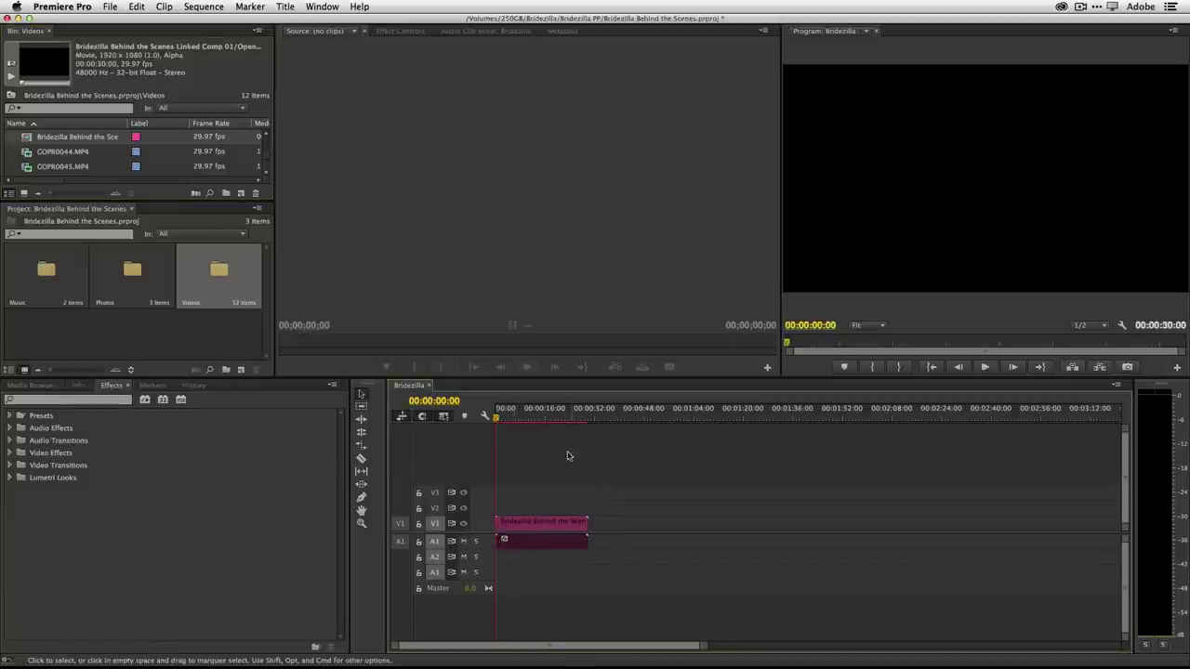
key("space")
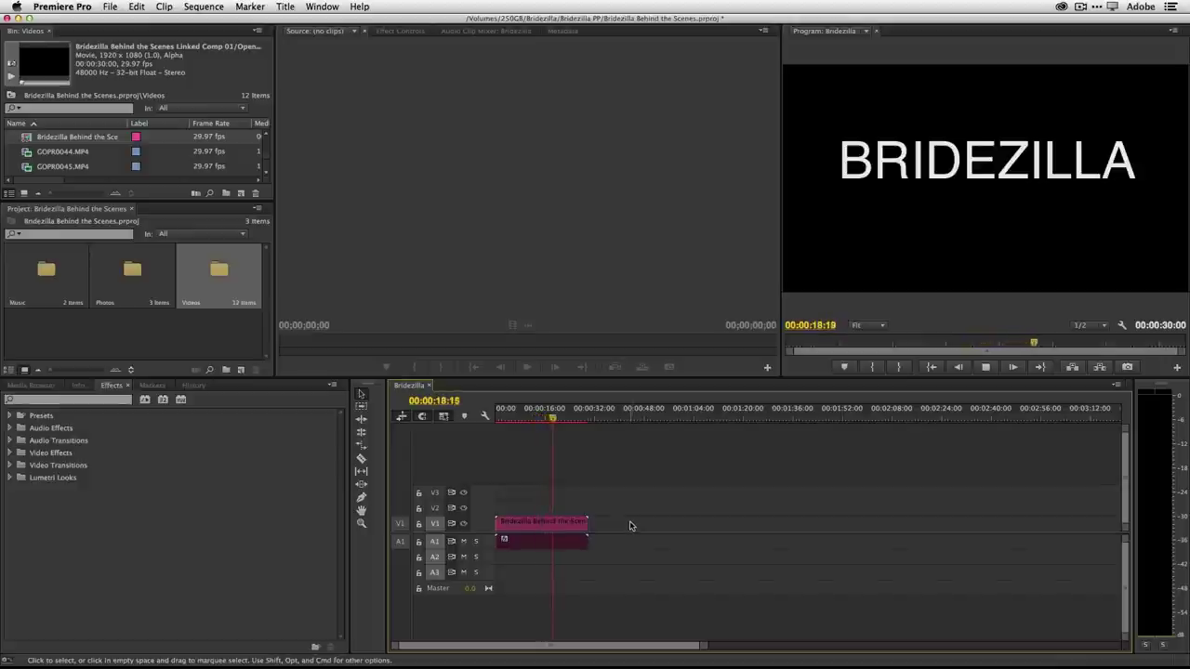
key("space")
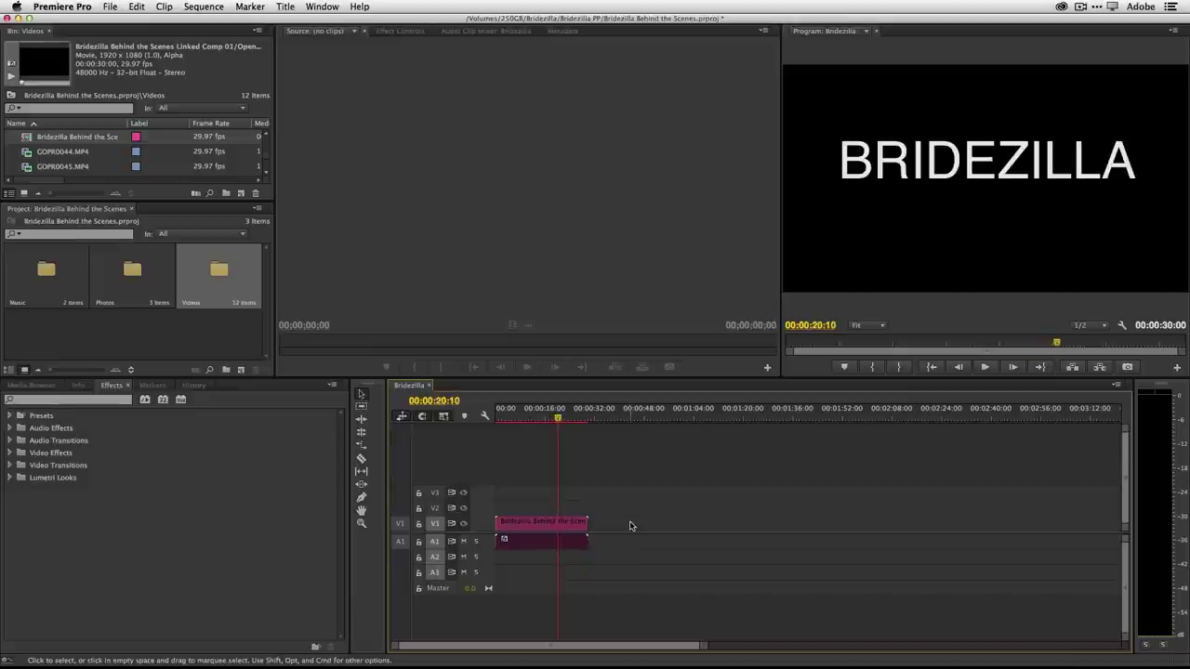
Trim the end of the title clip to 00:00:04:06 and play the shortened title from the start.
left_click_drag(560, 422, 508, 426)
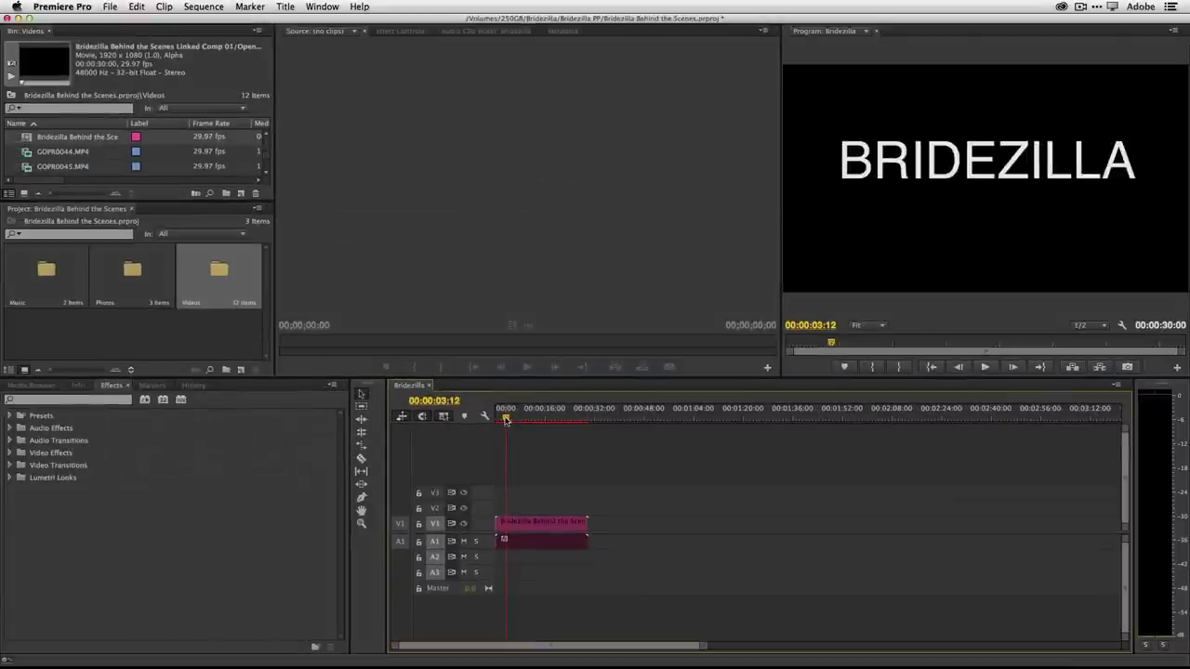
mouse_move(506, 420)
left_mouse_down()
mouse_move(487, 419)
mouse_move(508, 419)
left_mouse_up()
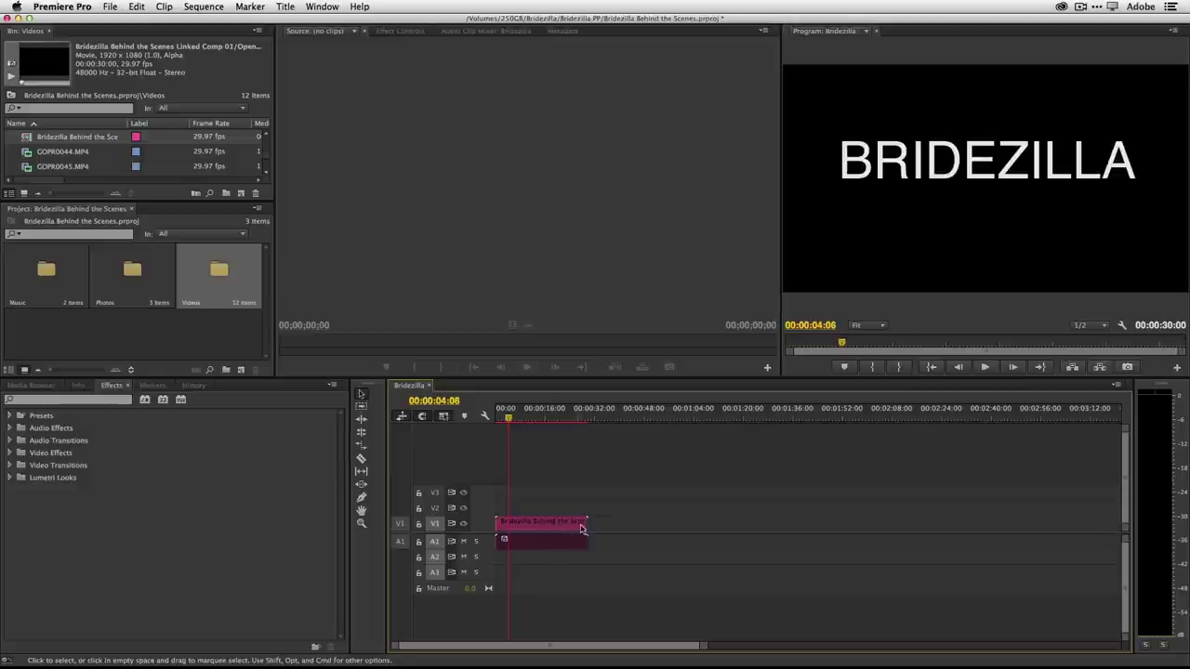
left_click_drag(584, 523, 503, 524)
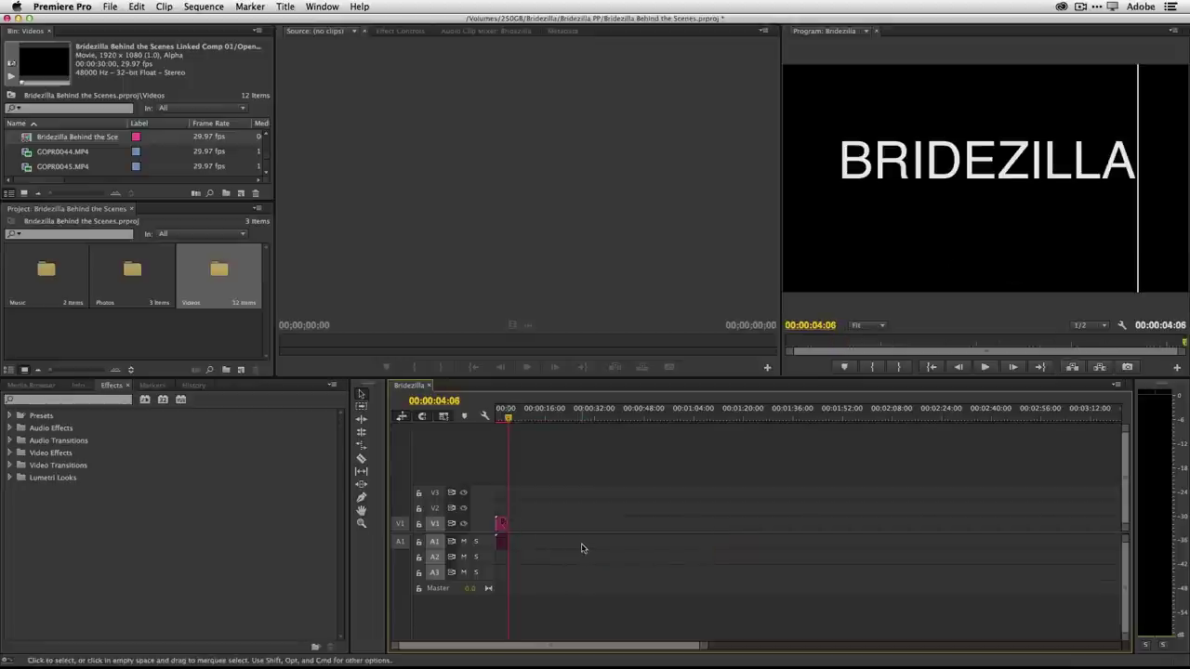
key("Home")
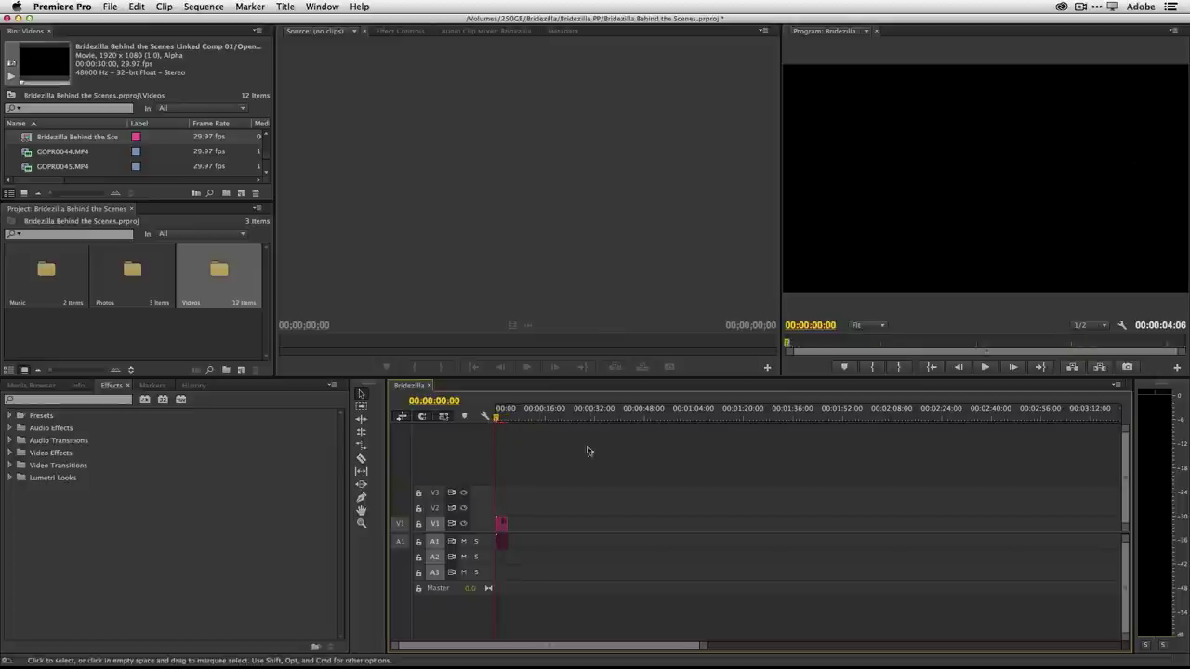
key("space")
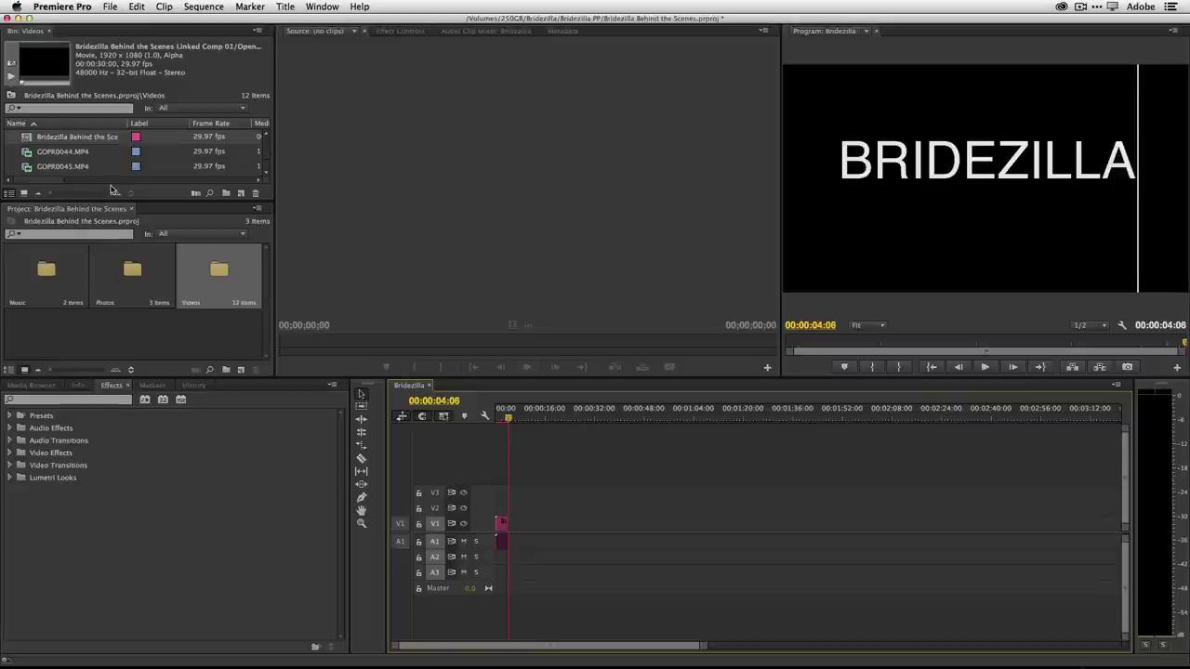
Enlarge the Videos bin and open the clip 2014-05-04 14.12.37.mov in the Source monitor.
left_click_drag(131, 205, 131, 265)
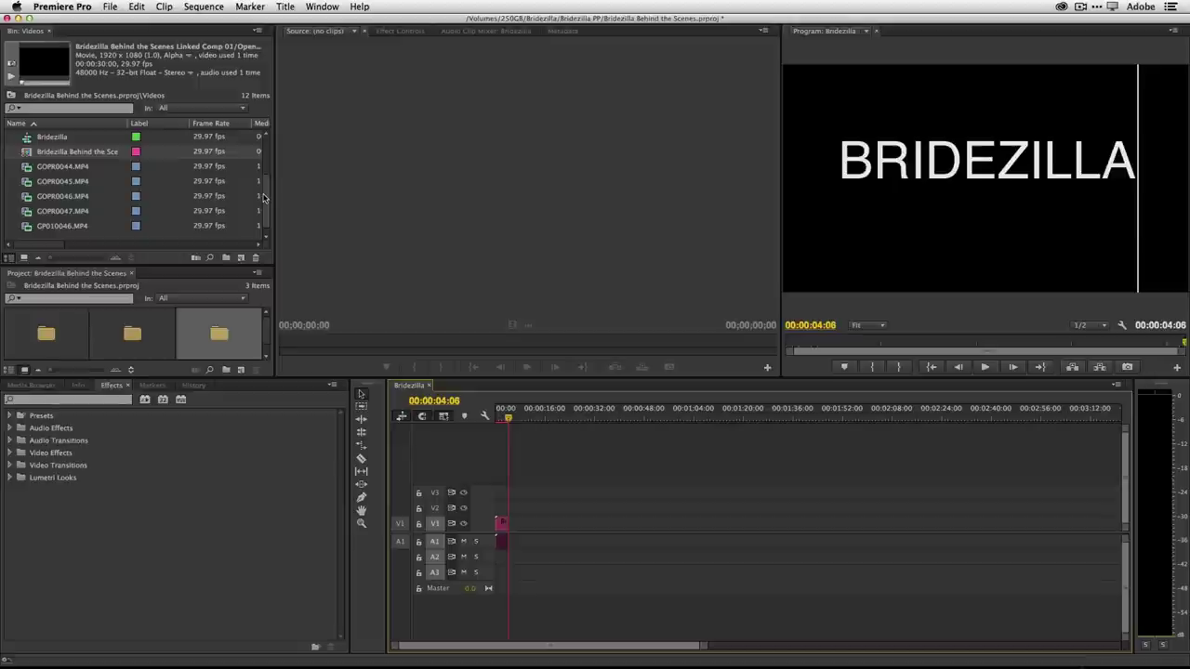
scroll(263, 193, "up", 2)
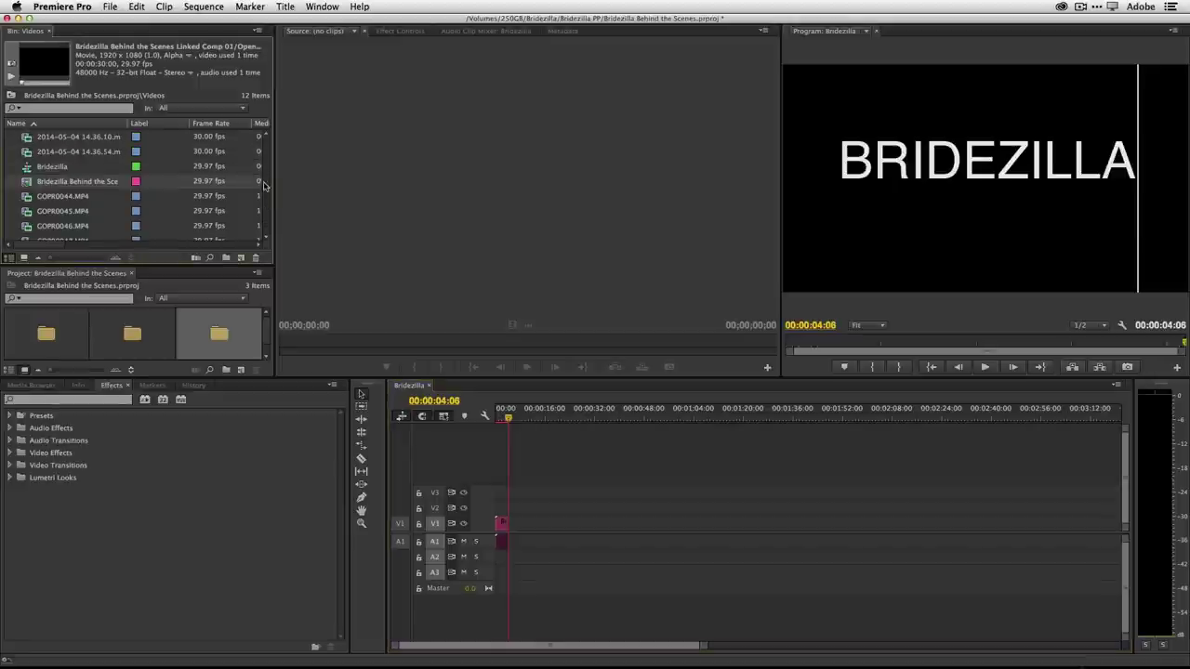
scroll(263, 186, "up", 3)
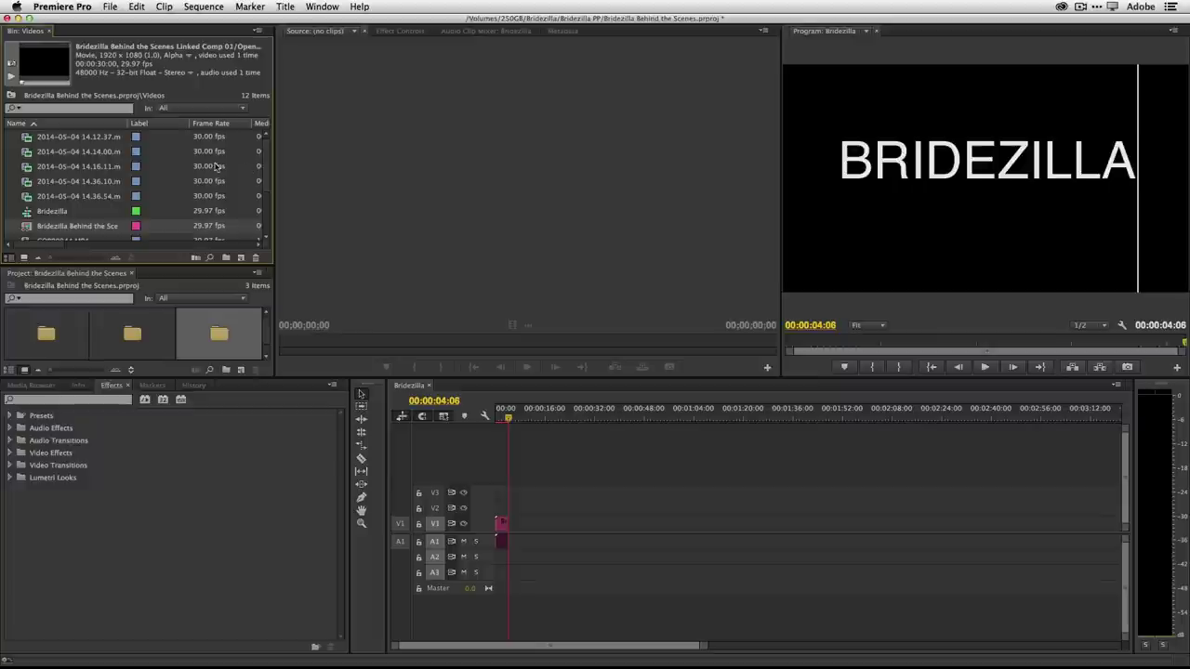
left_click(28, 140)
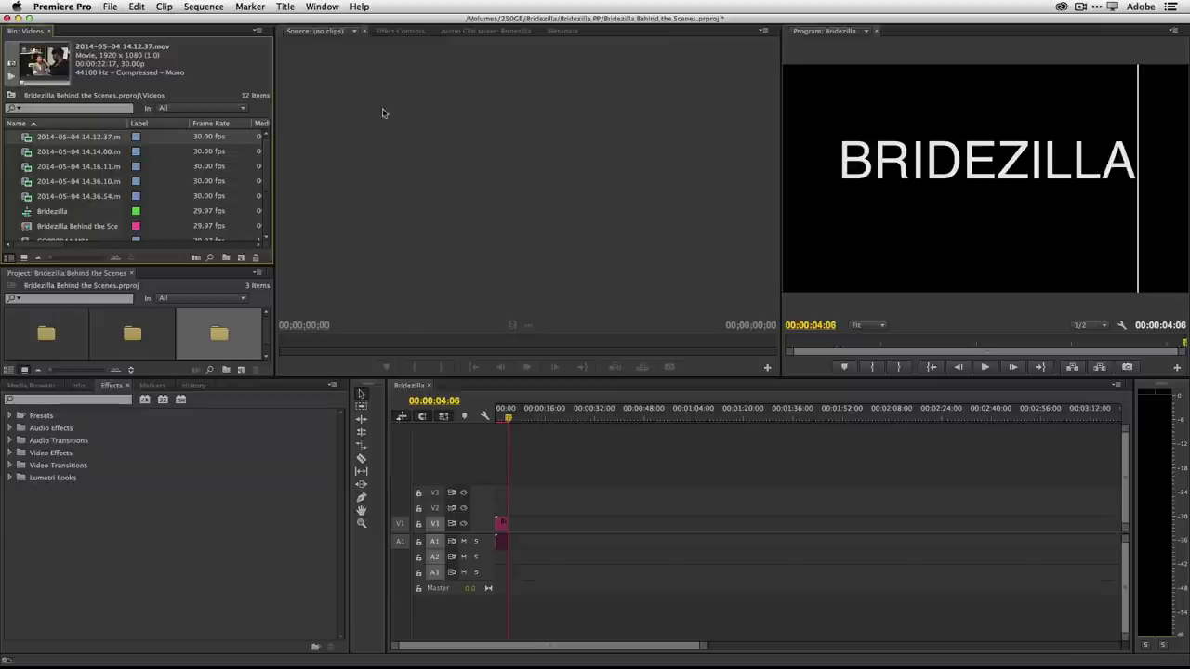
double_click(28, 140)
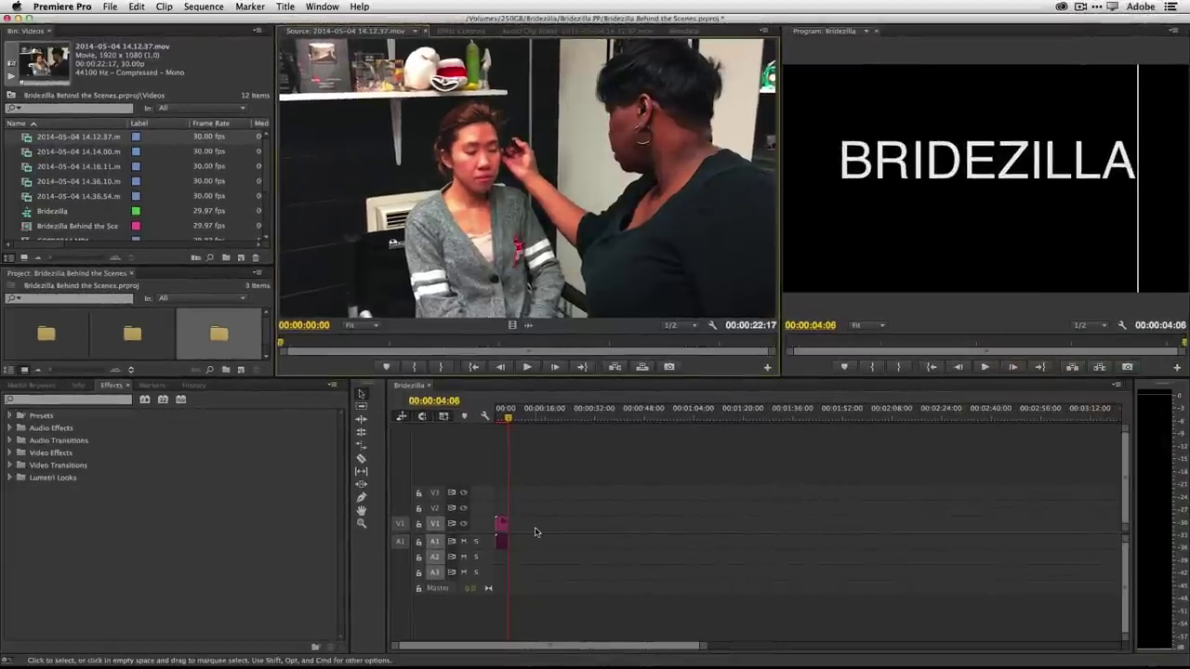
Mark an out point at 00:00:01:26 in the source clip and try placing its video-only portion after the title.
left_click(285, 344)
left_click_drag(286, 344, 320, 363)
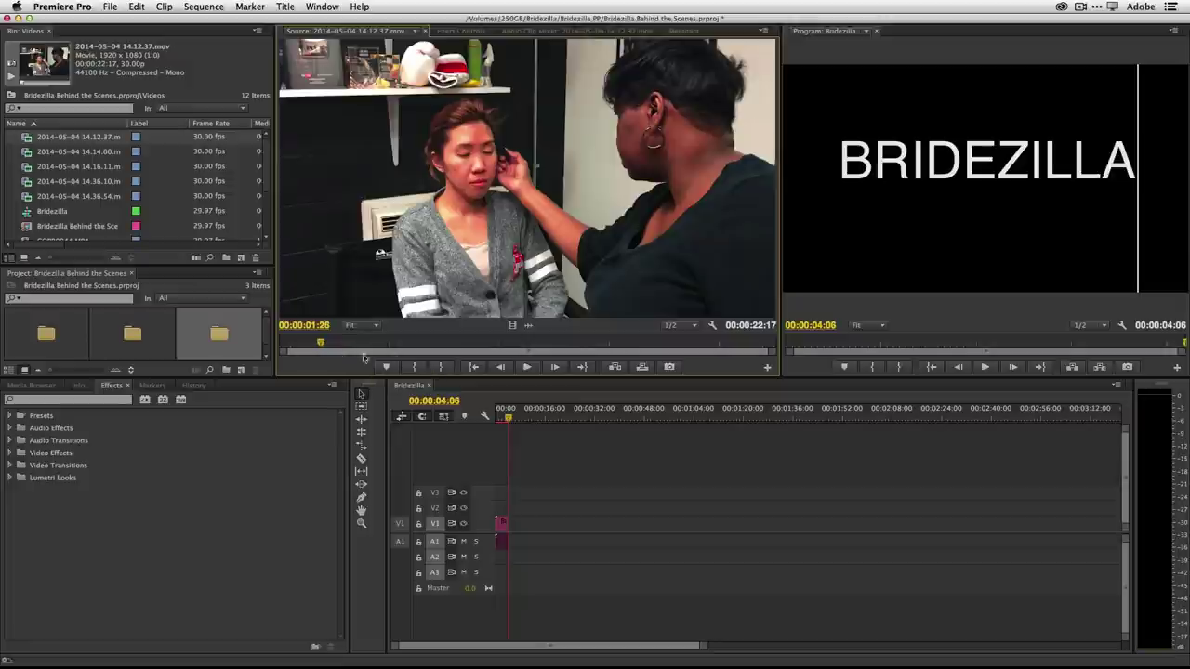
left_click(440, 368)
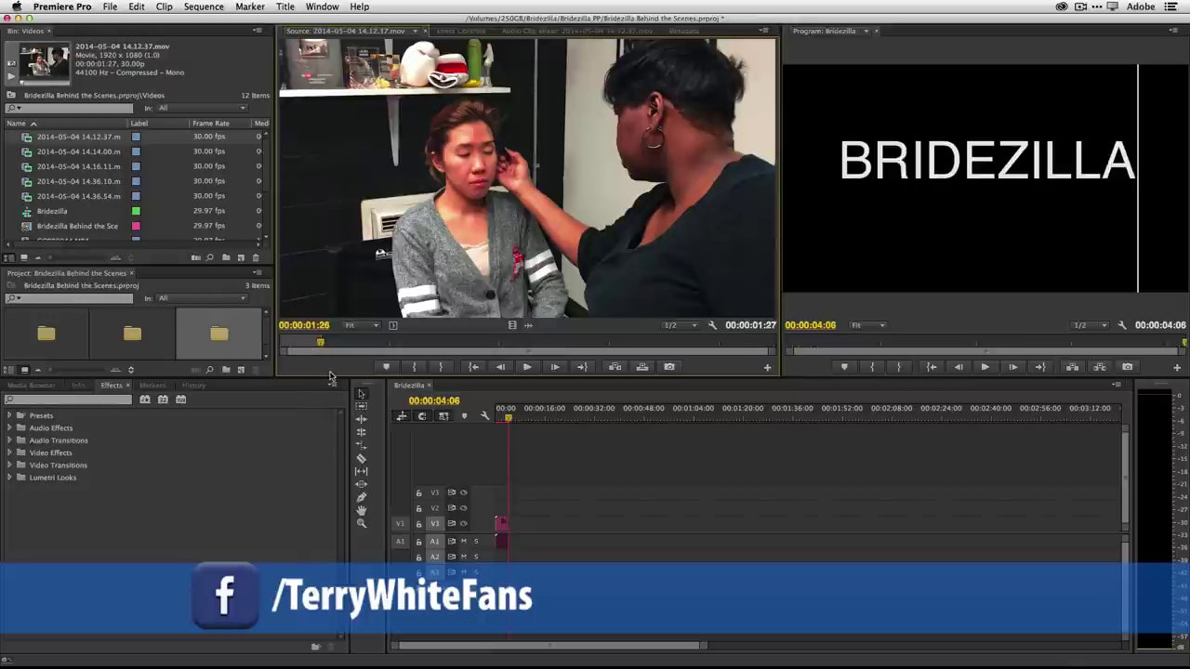
key("Right")
key("Right")
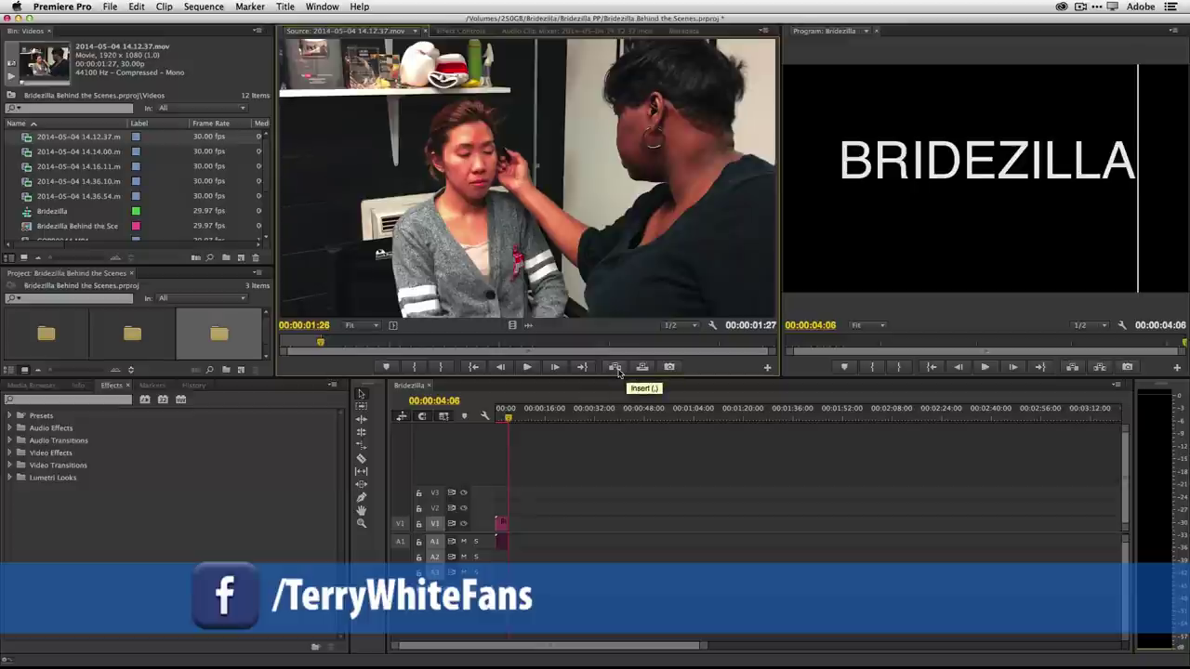
key("Left")
key("Left")
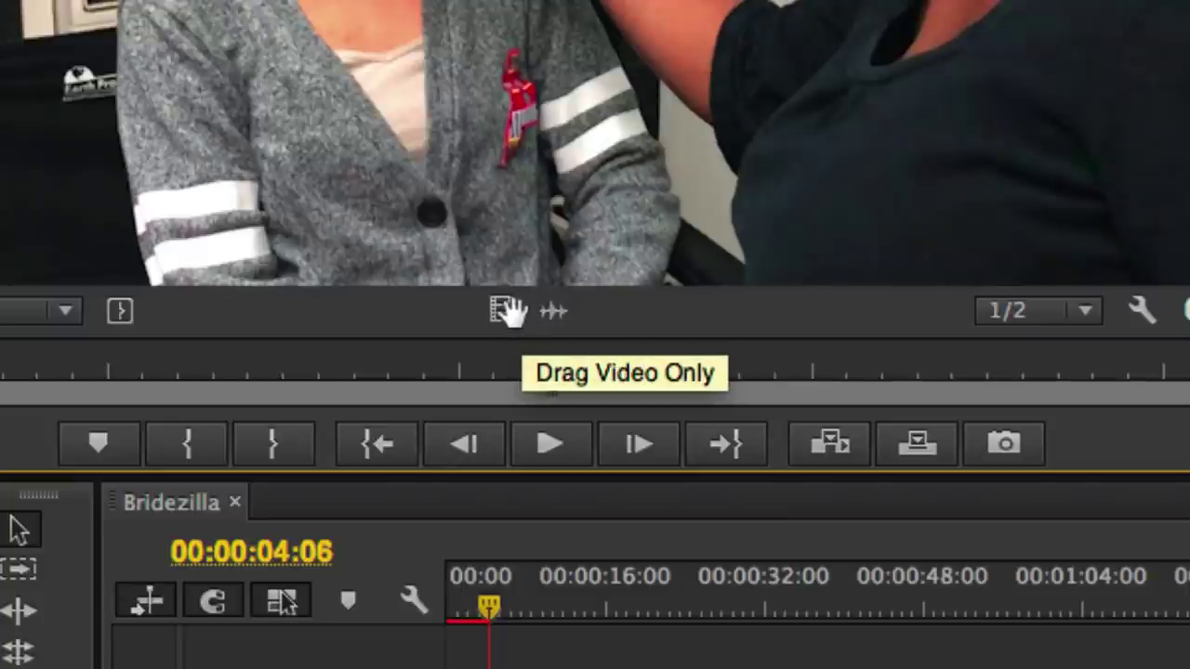
key("Right")
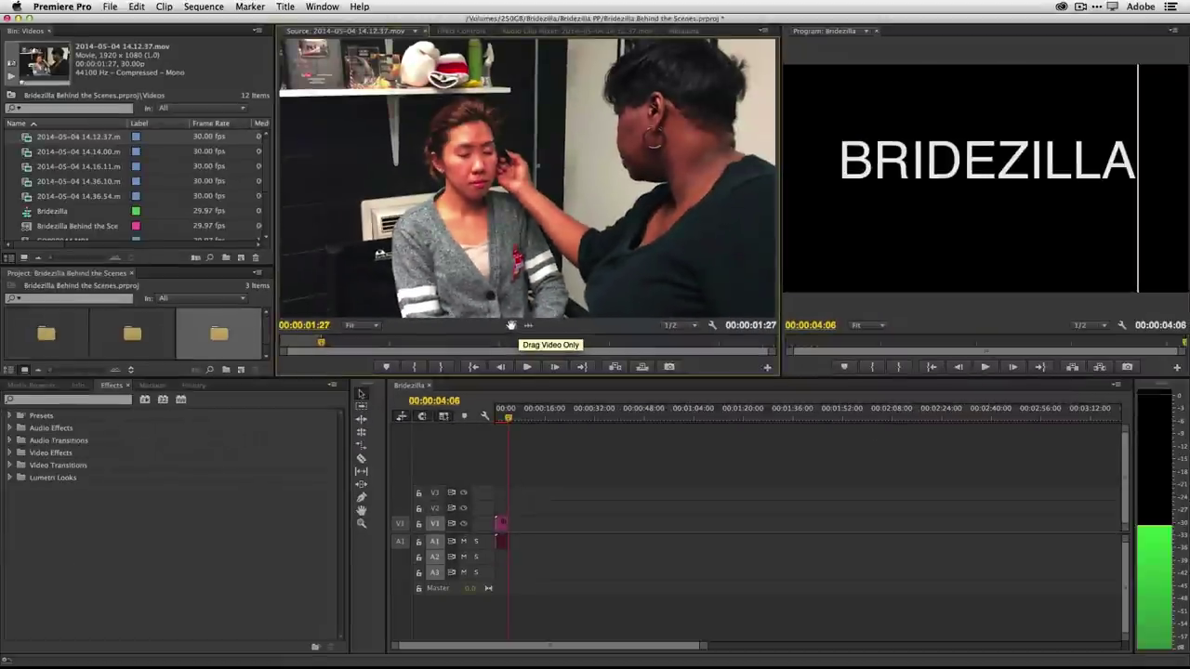
left_click_drag(510, 325, 507, 531)
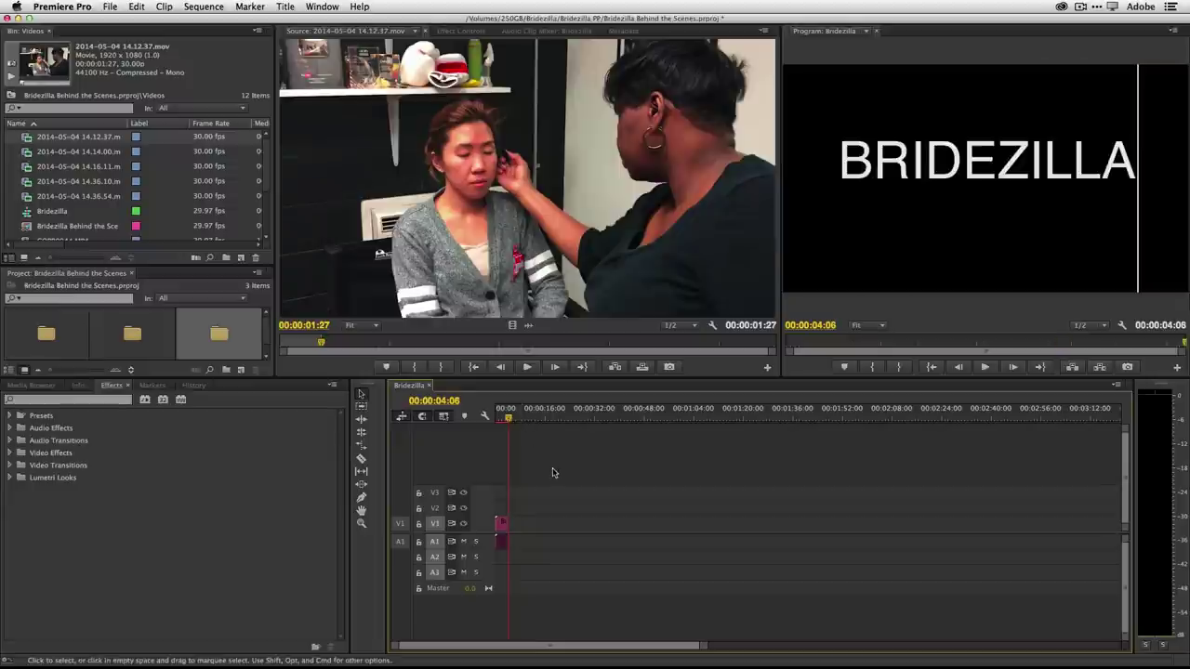
Apply the default transition to the title clip on V1 so it fades out, and play back the result.
left_click_drag(512, 420, 509, 423)
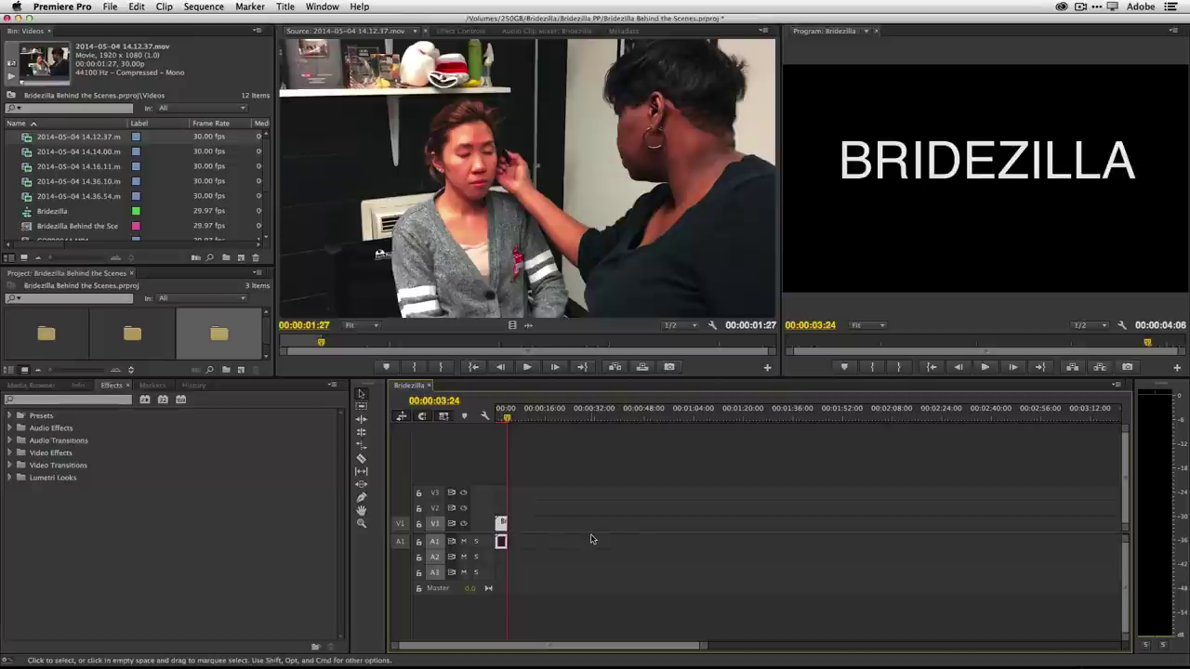
key("super+s")
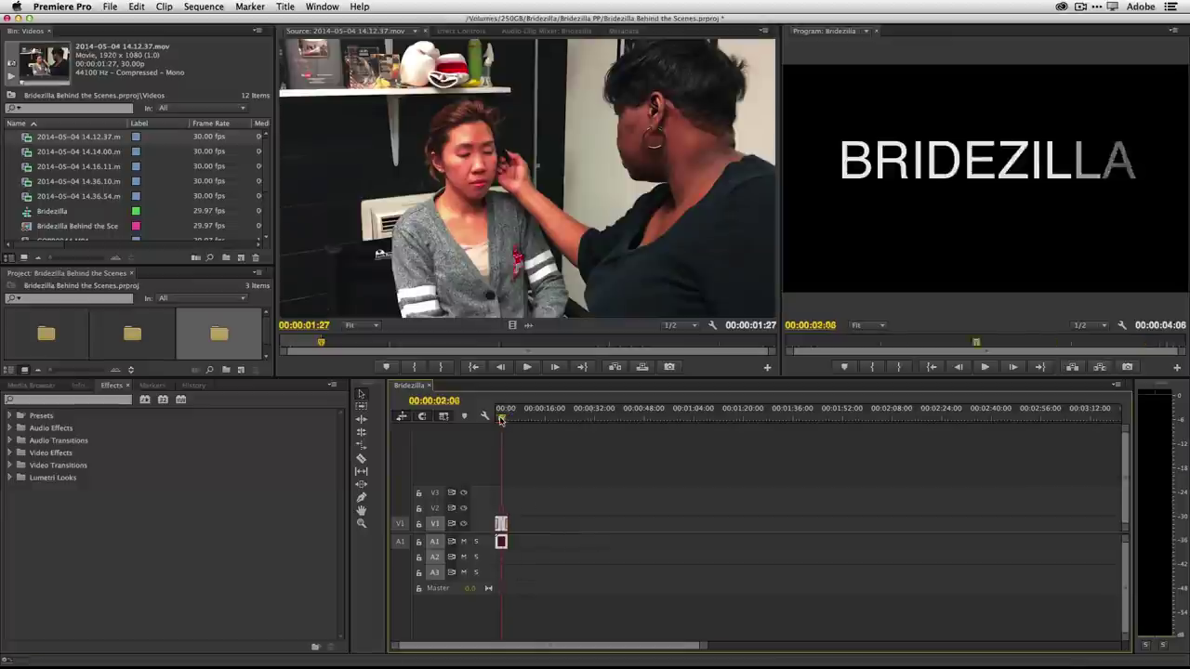
key("space")
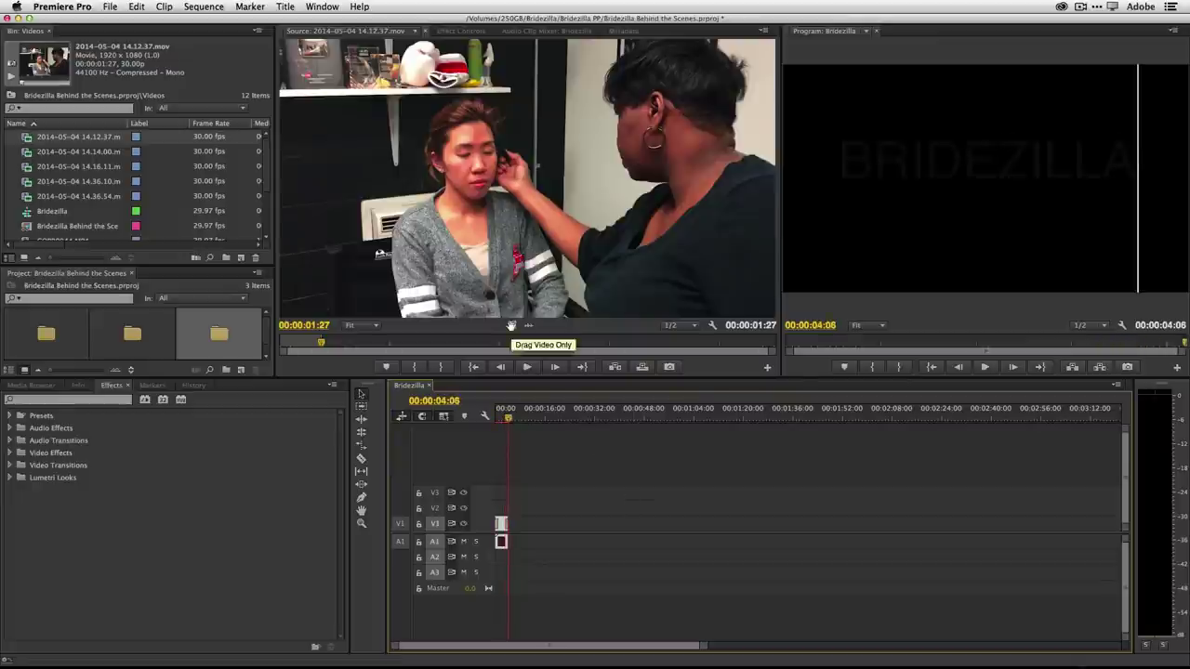
Add the marked source segment as video only on V1 right after the title, and move the source playhead to 00:00:02:25.
left_click_drag(513, 327, 522, 538)
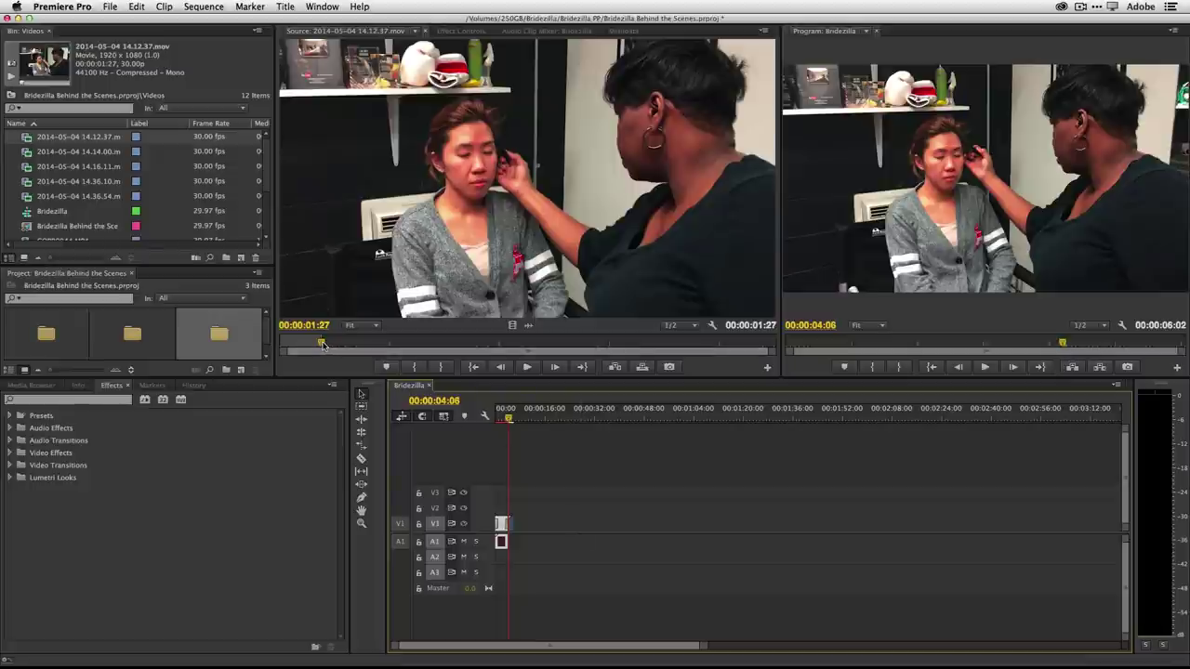
mouse_move(323, 344)
left_mouse_down()
mouse_move(369, 344)
mouse_move(343, 345)
left_mouse_up()
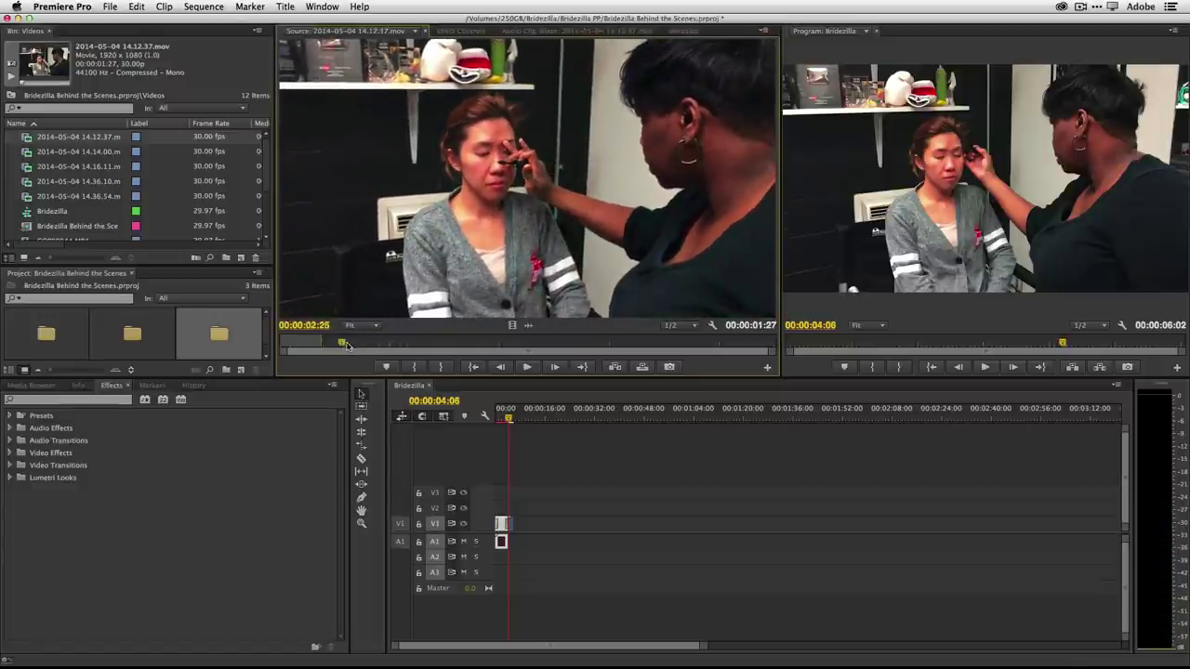
Mark the source segment from 00:00:02:25 to 00:00:04:03 and add it as video only on V1 after the previous clip.
left_click(416, 366)
left_click(345, 345)
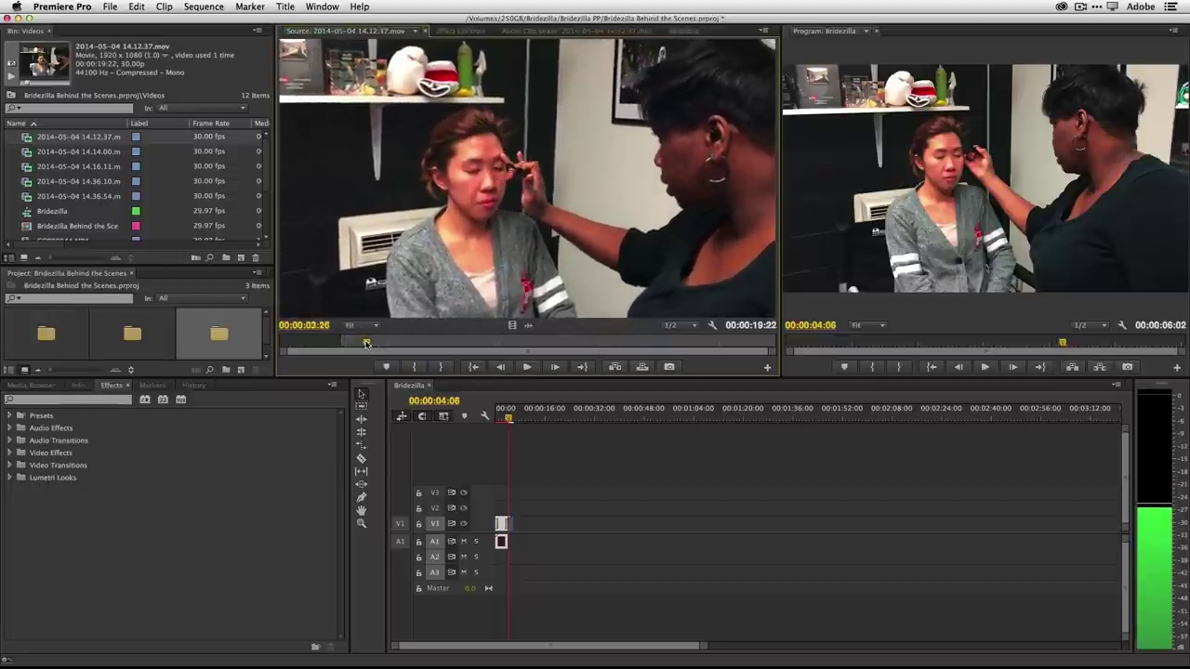
left_click(439, 367)
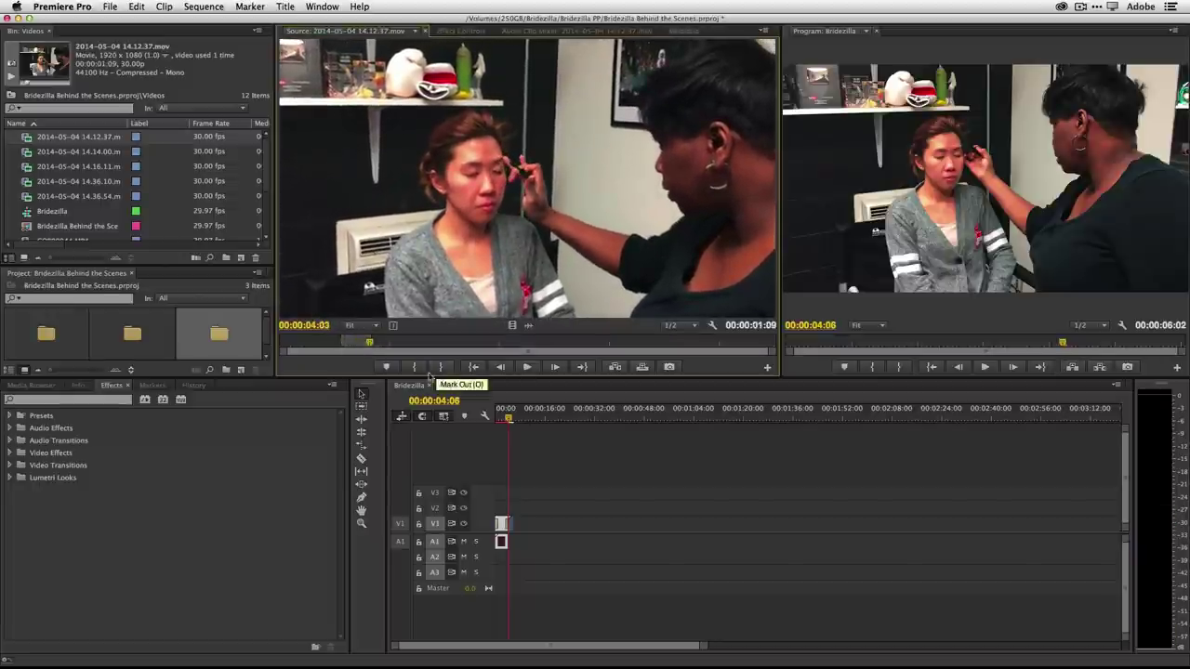
left_click_drag(514, 325, 521, 528)
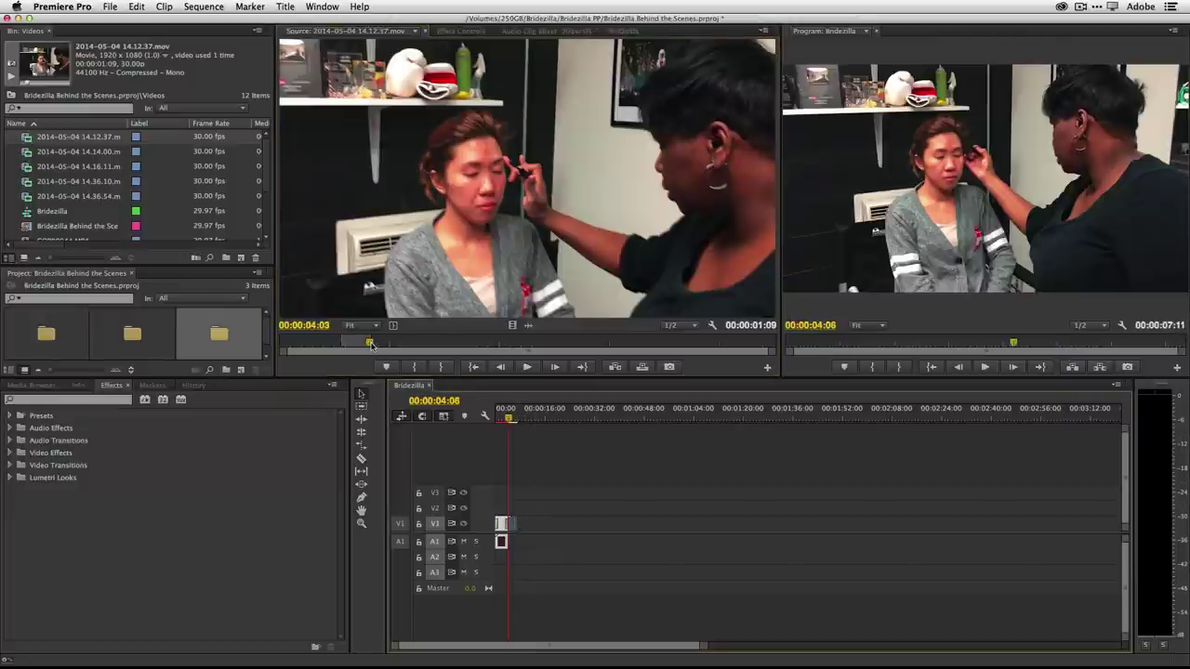
Mark another segment of the same source clip from 00:00:10:25 to 00:00:12:06 and append it as video only on V1.
left_click_drag(370, 344, 520, 349)
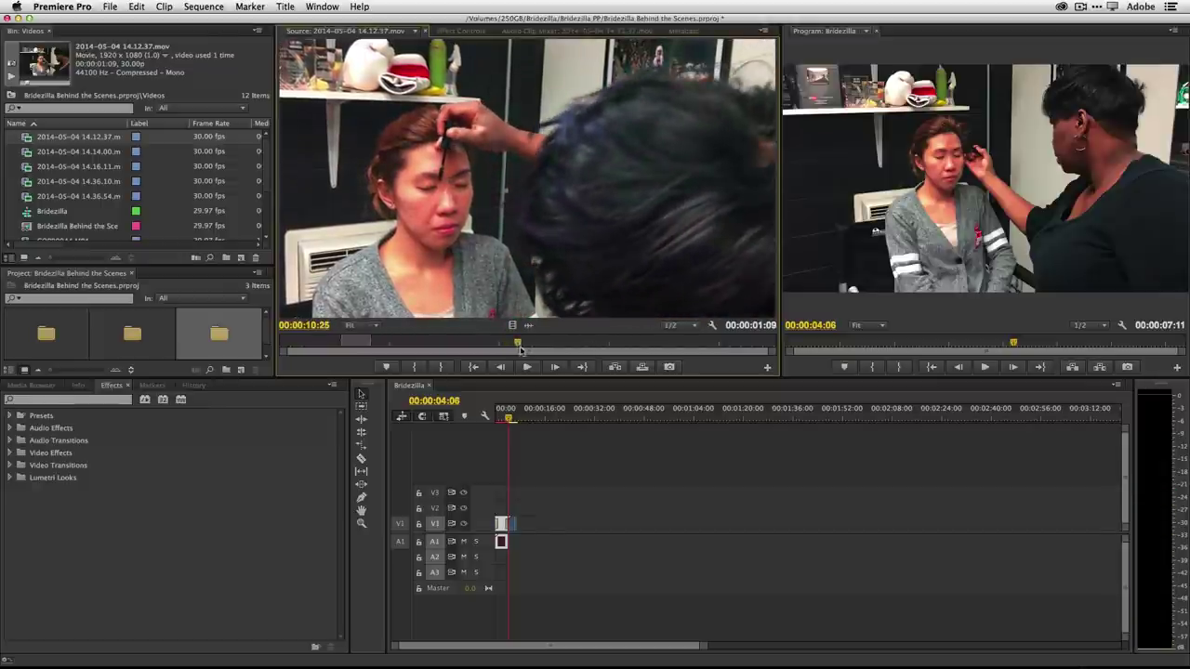
left_click(416, 367)
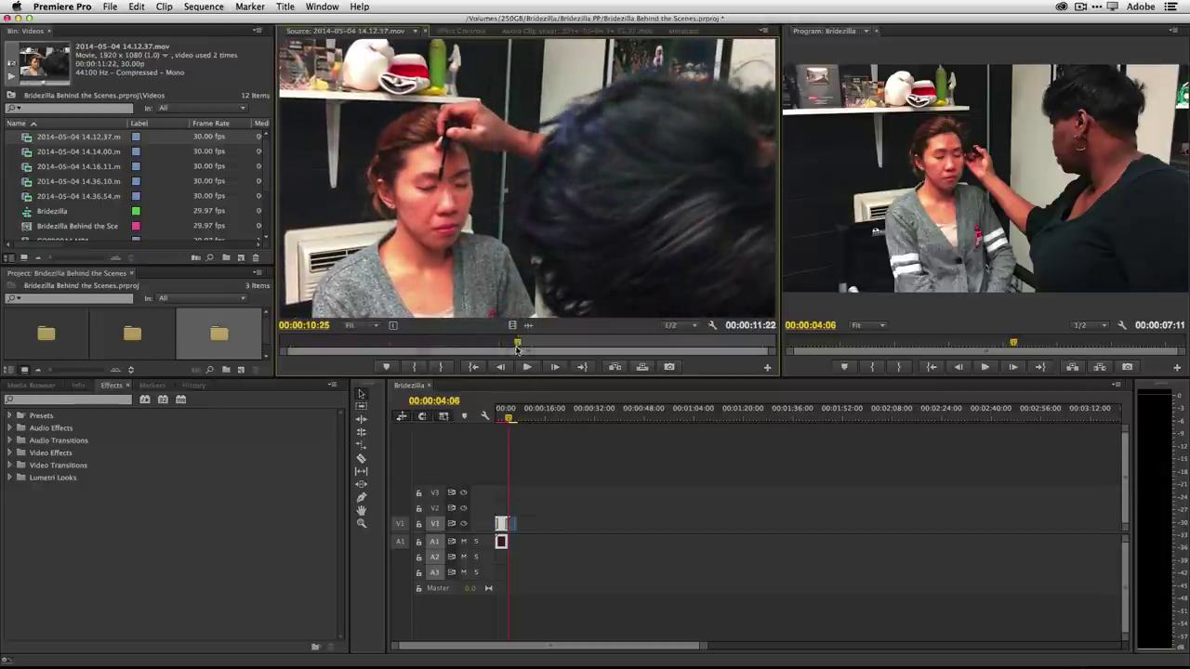
mouse_move(519, 345)
left_mouse_down()
mouse_move(548, 345)
mouse_move(542, 500)
mouse_move(525, 531)
left_mouse_up()
left_click(441, 367)
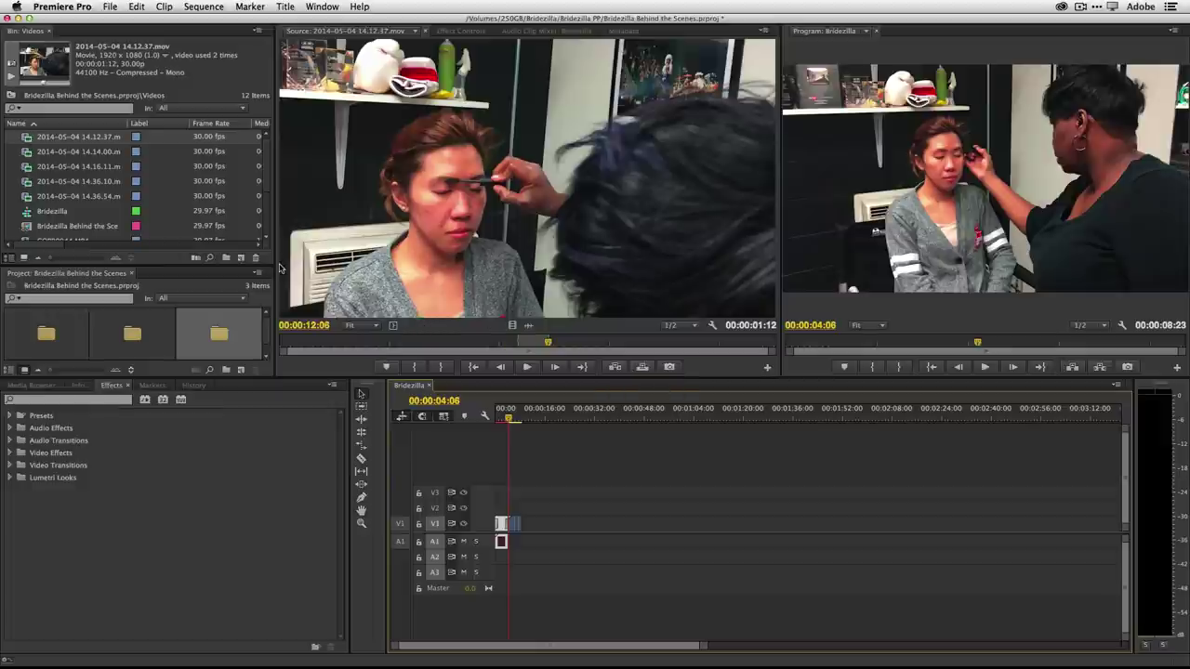
Open 2014-05-04 14.14.00.mov, mark a 00:00:03:09 segment ending at 00:00:15:26, and append it as video only on V1.
left_click_drag(548, 344, 763, 343)
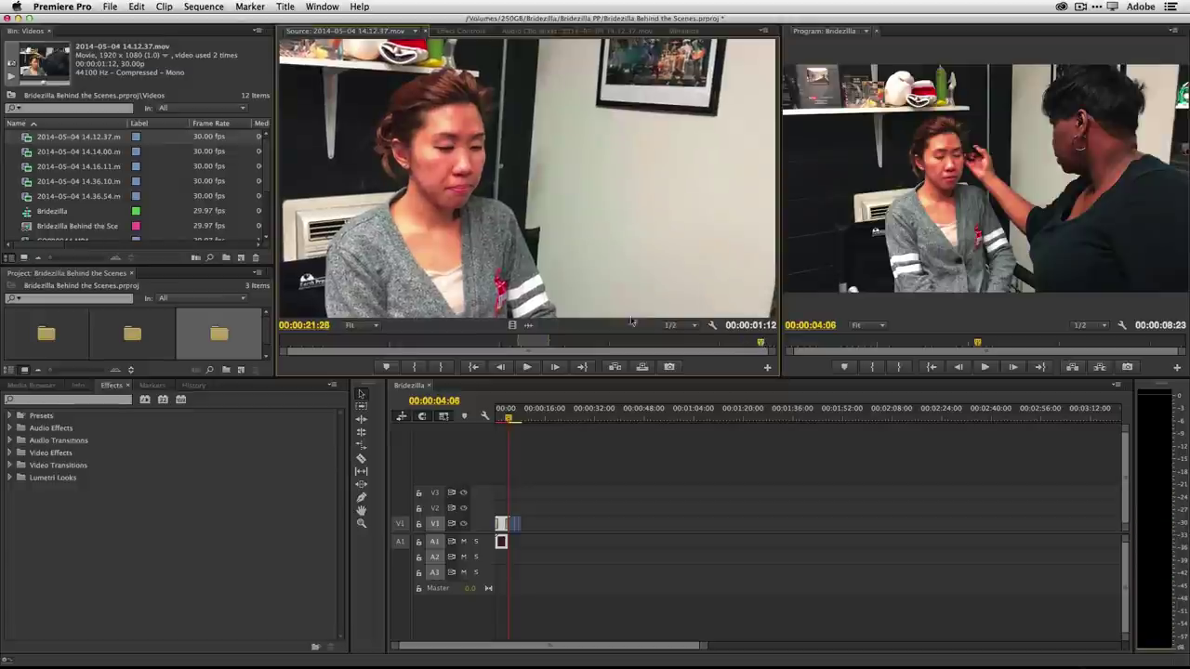
double_click(29, 153)
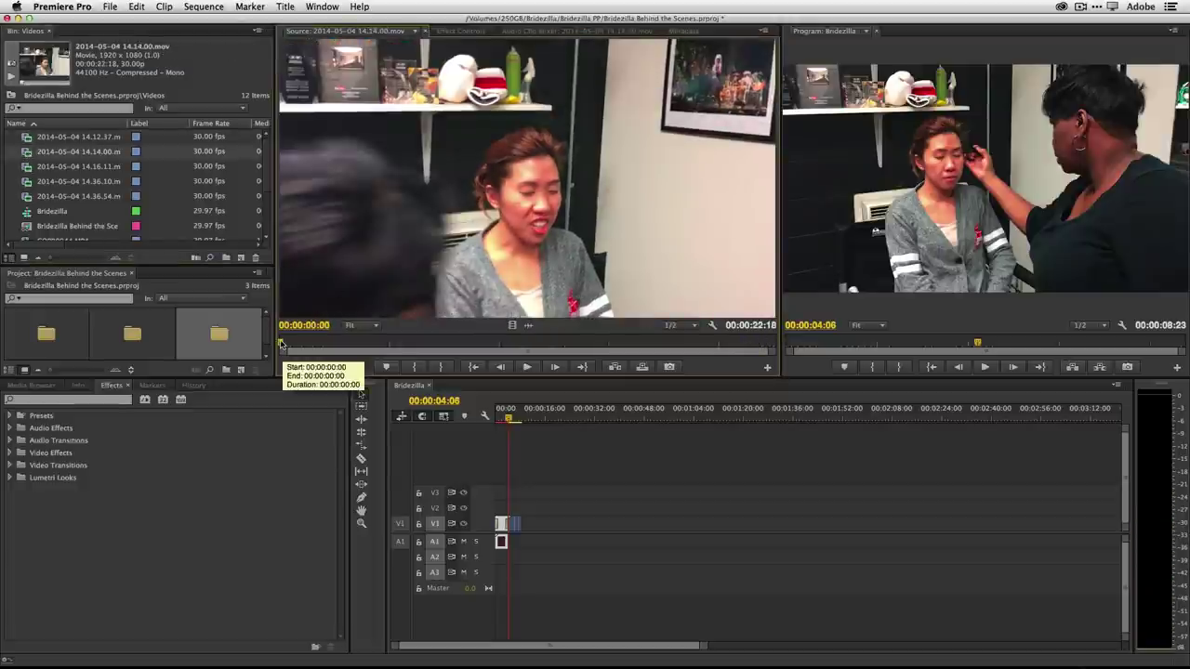
left_click_drag(283, 344, 628, 344)
left_click(414, 367)
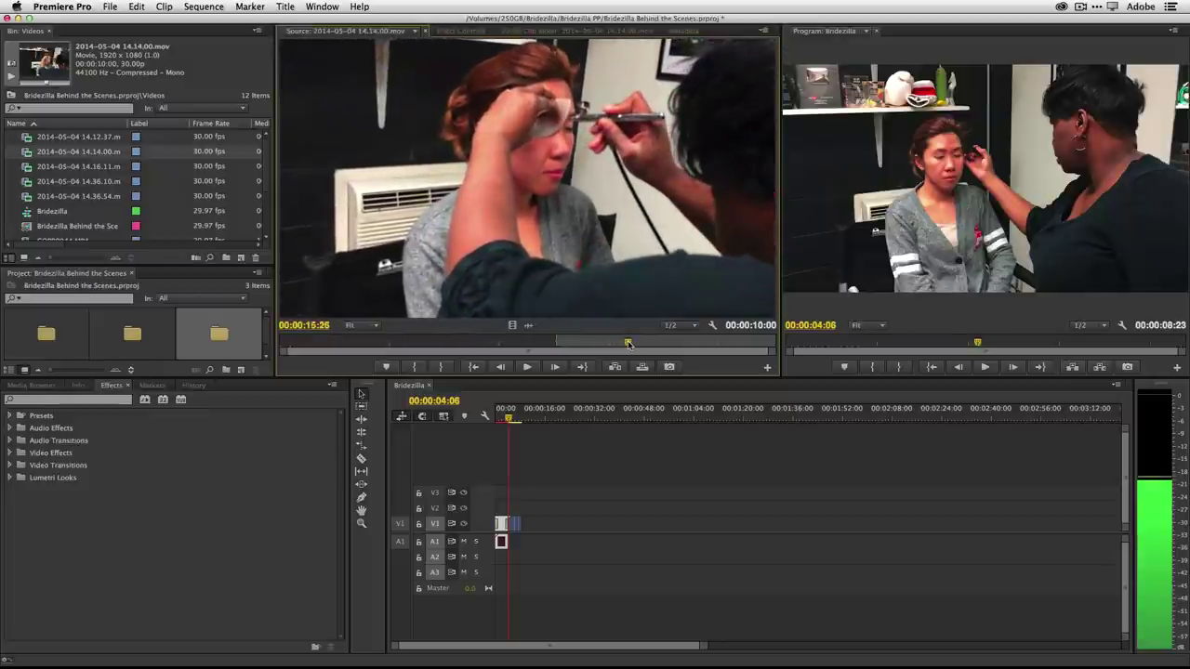
left_click(445, 368)
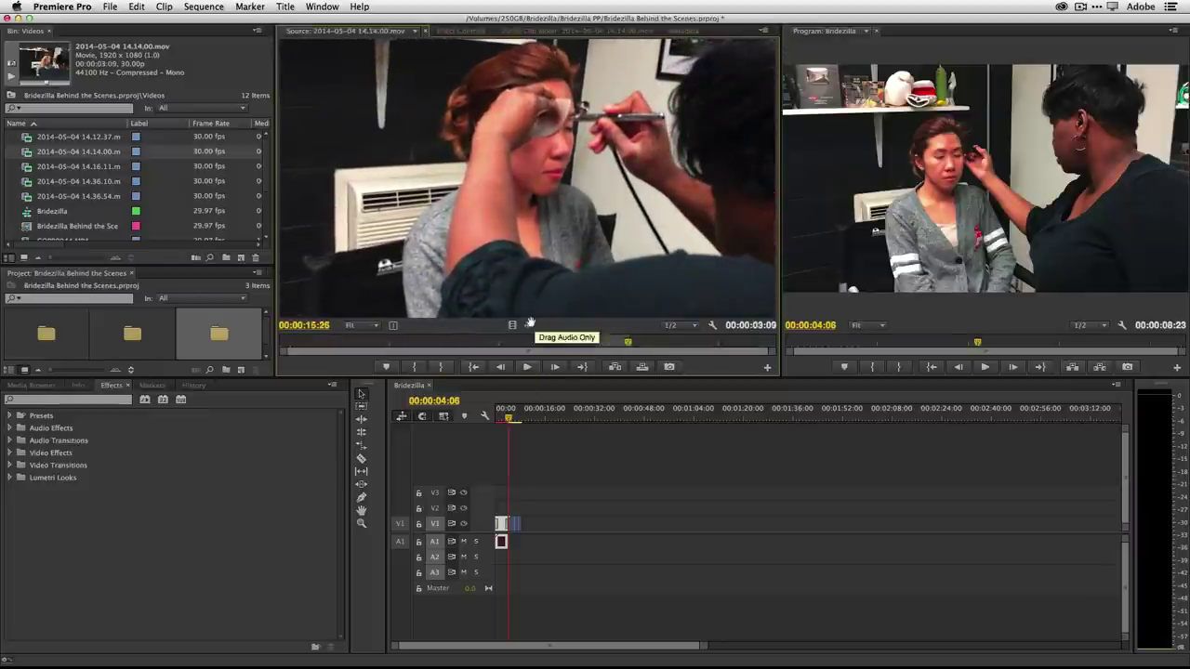
left_click_drag(512, 324, 520, 525)
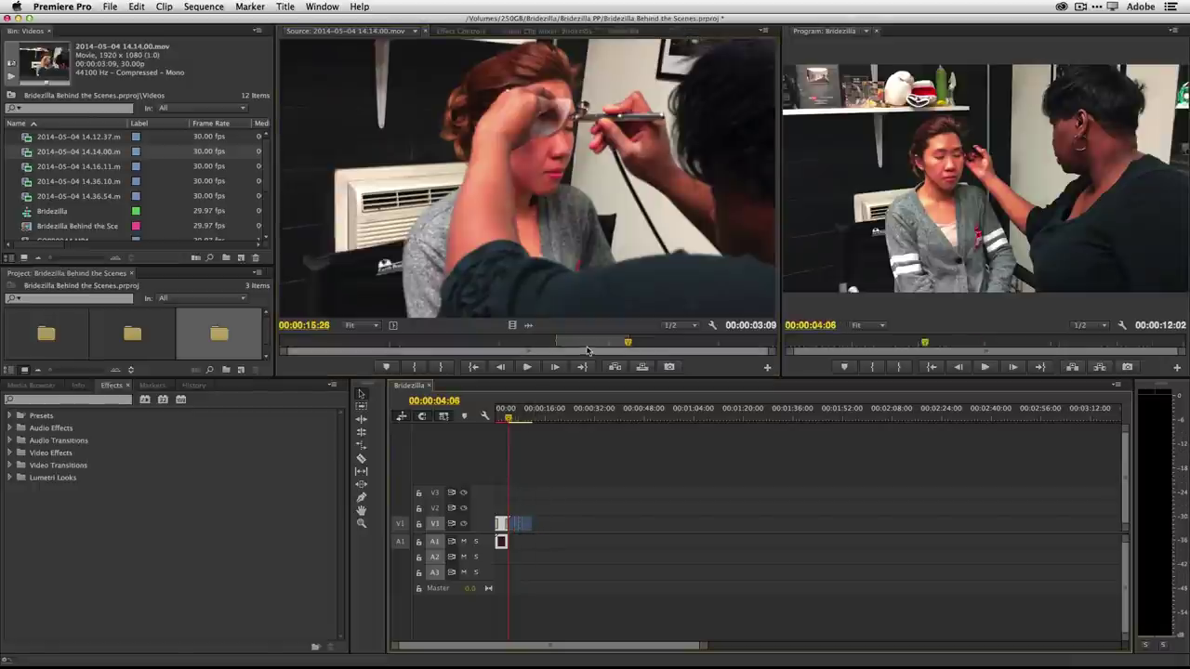
Open 2014-05-04 14.16.11.mov, mark the segment from 00:00:10:08 to 00:00:11:11, and append it as video only on V1.
left_click_drag(628, 344, 776, 346)
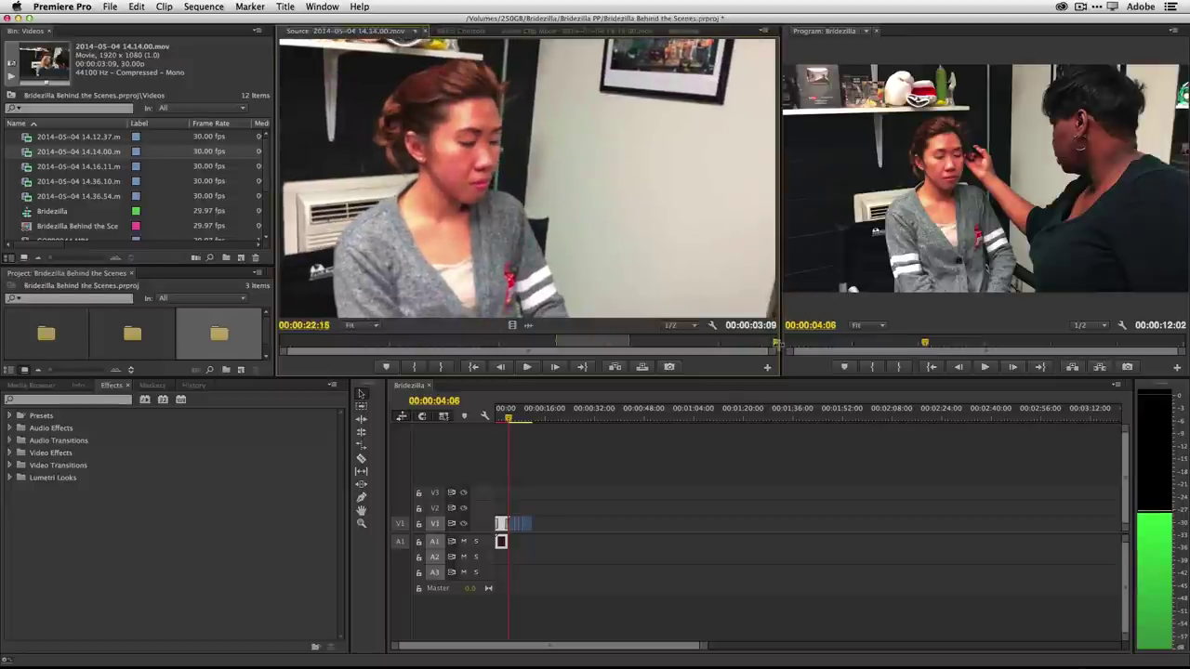
double_click(26, 166)
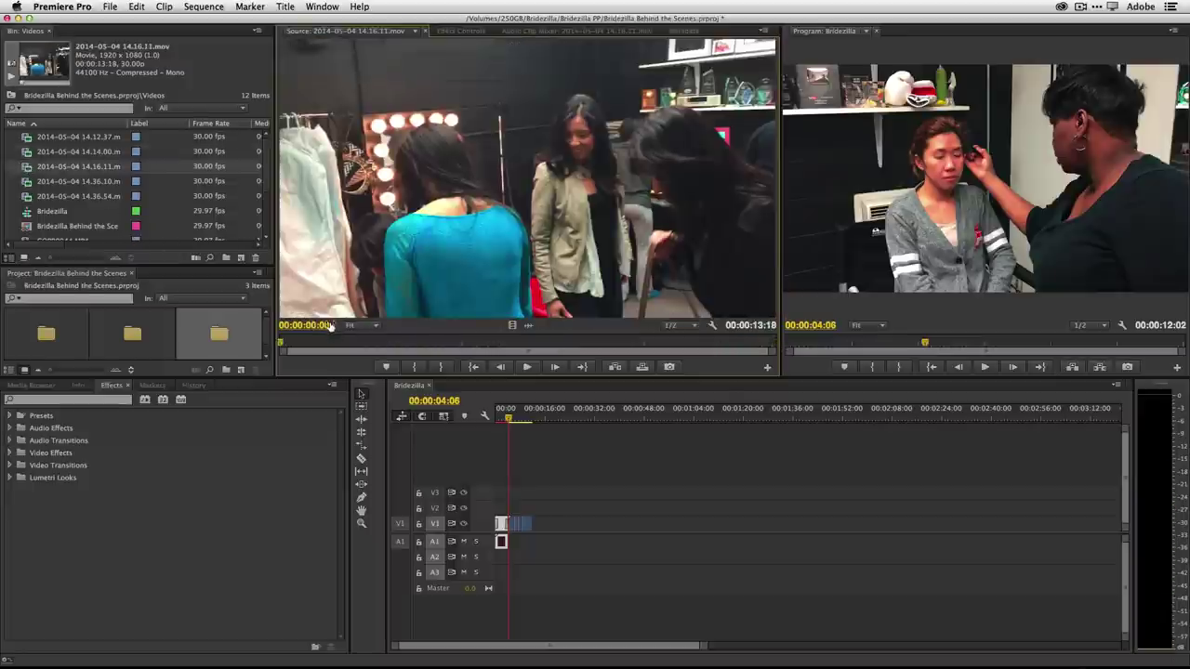
left_click(282, 346)
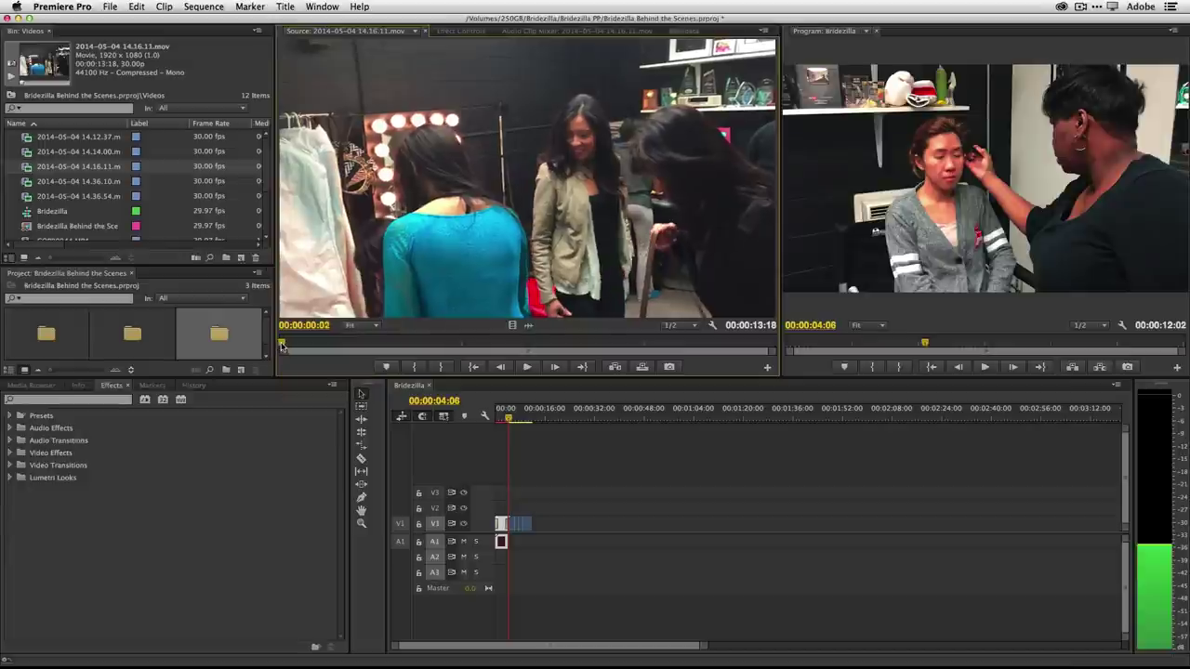
left_click_drag(282, 346, 655, 346)
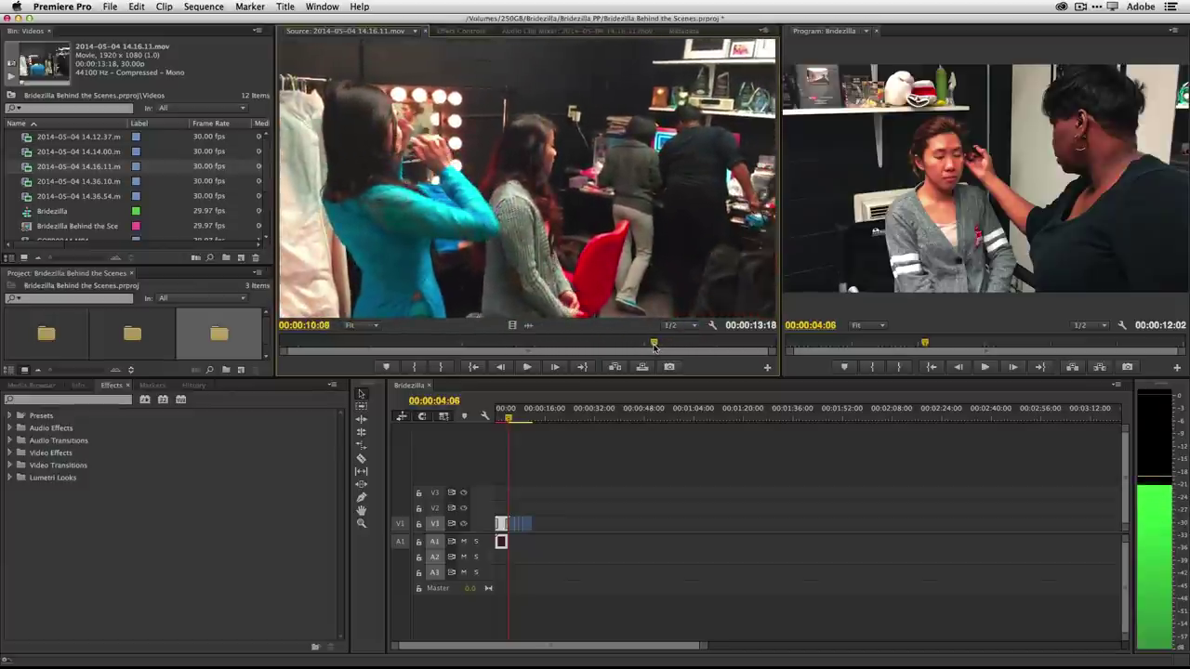
left_click(424, 369)
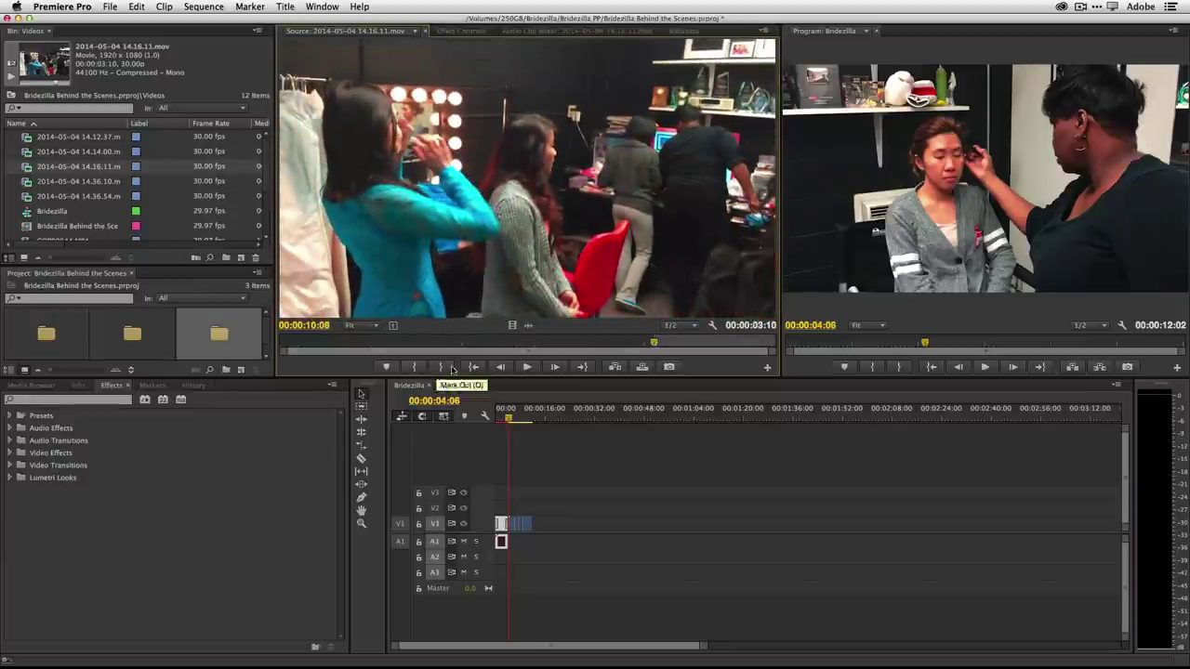
left_click_drag(654, 346, 695, 347)
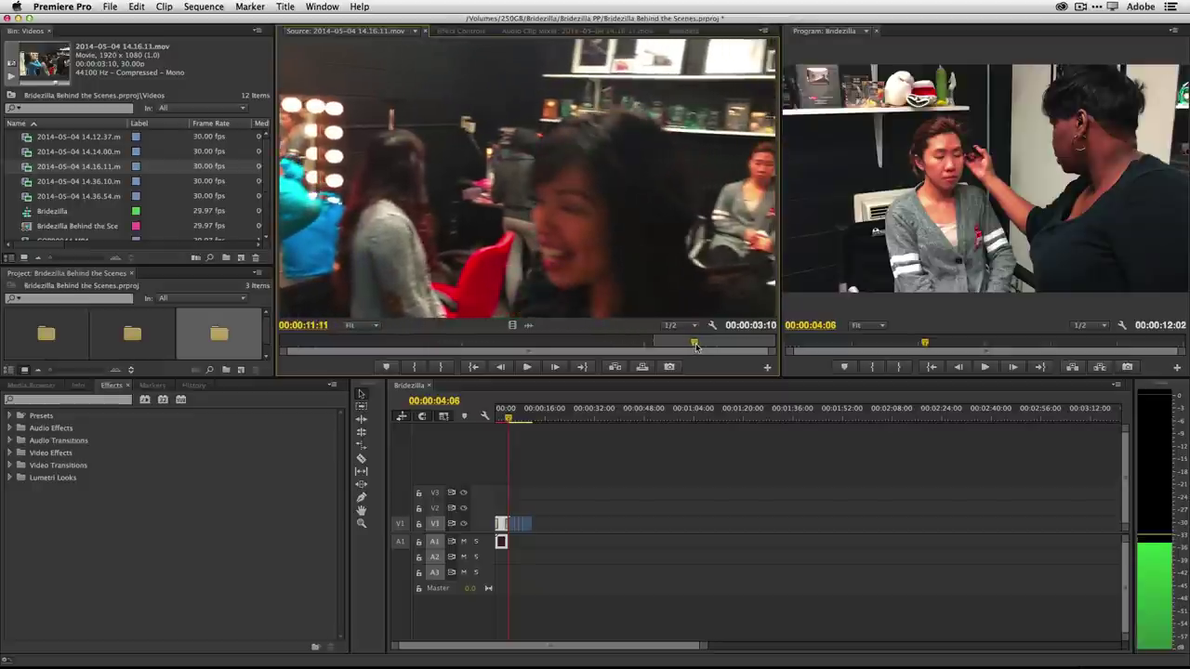
left_click(444, 368)
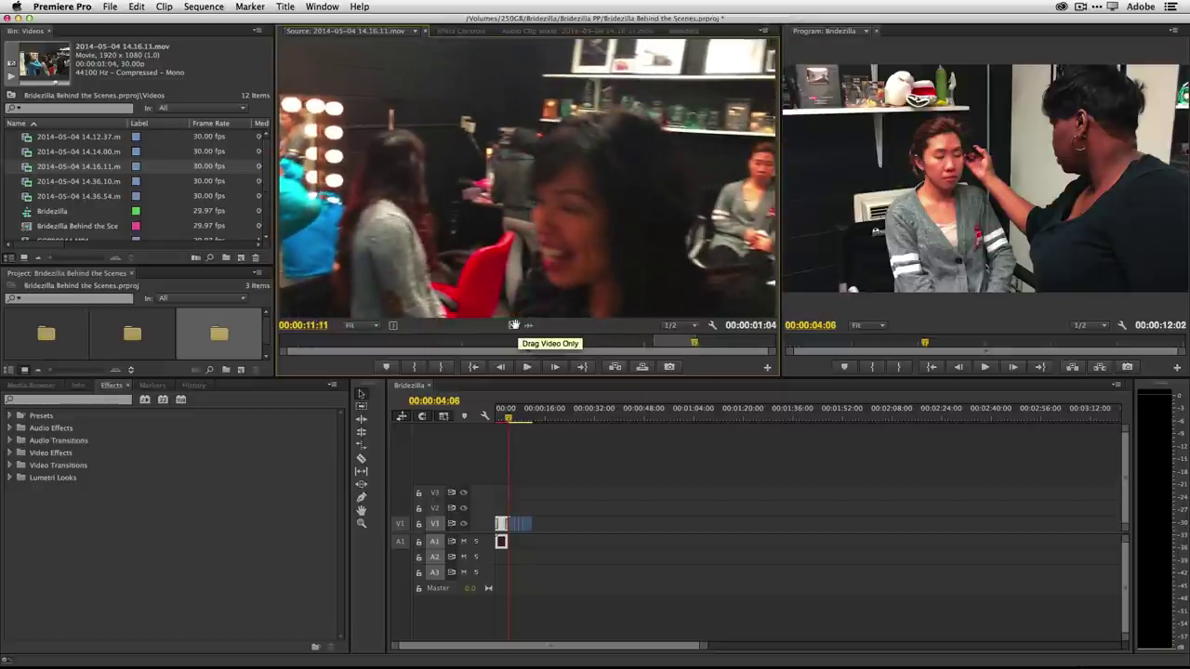
left_click_drag(514, 324, 545, 533)
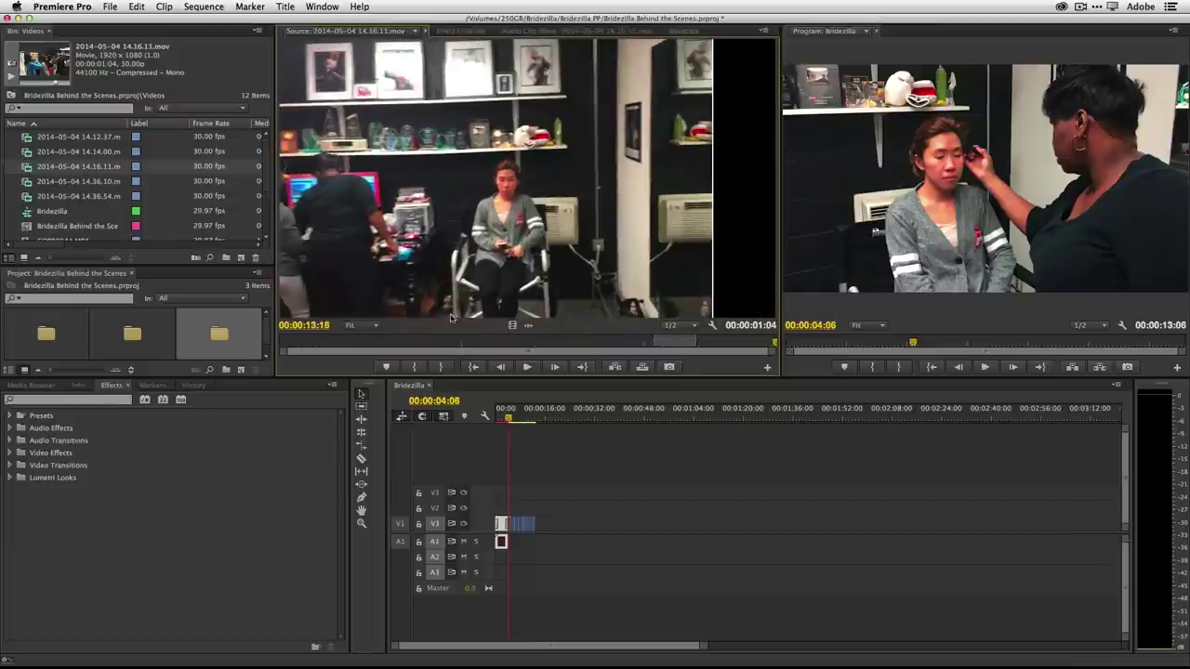
Open 2014-05-04 14.36.10.mov, mark the segment from 00:00:08:19 to 00:00:10:25, and append it as video only on V1.
double_click(27, 182)
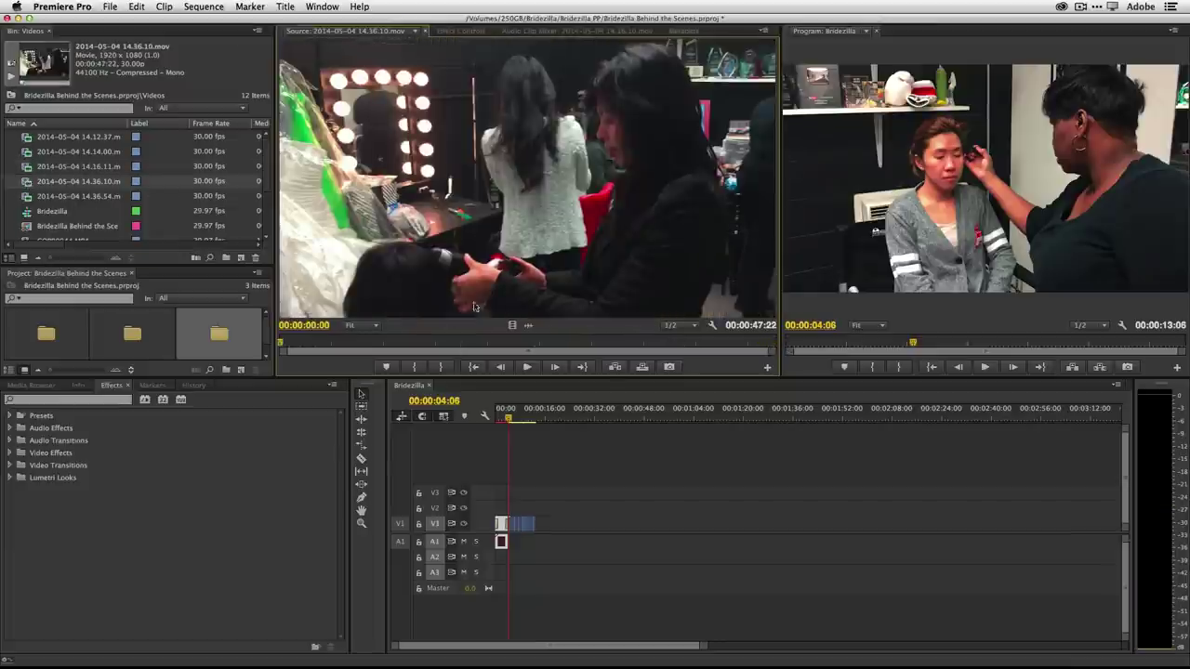
left_click_drag(294, 350, 376, 354)
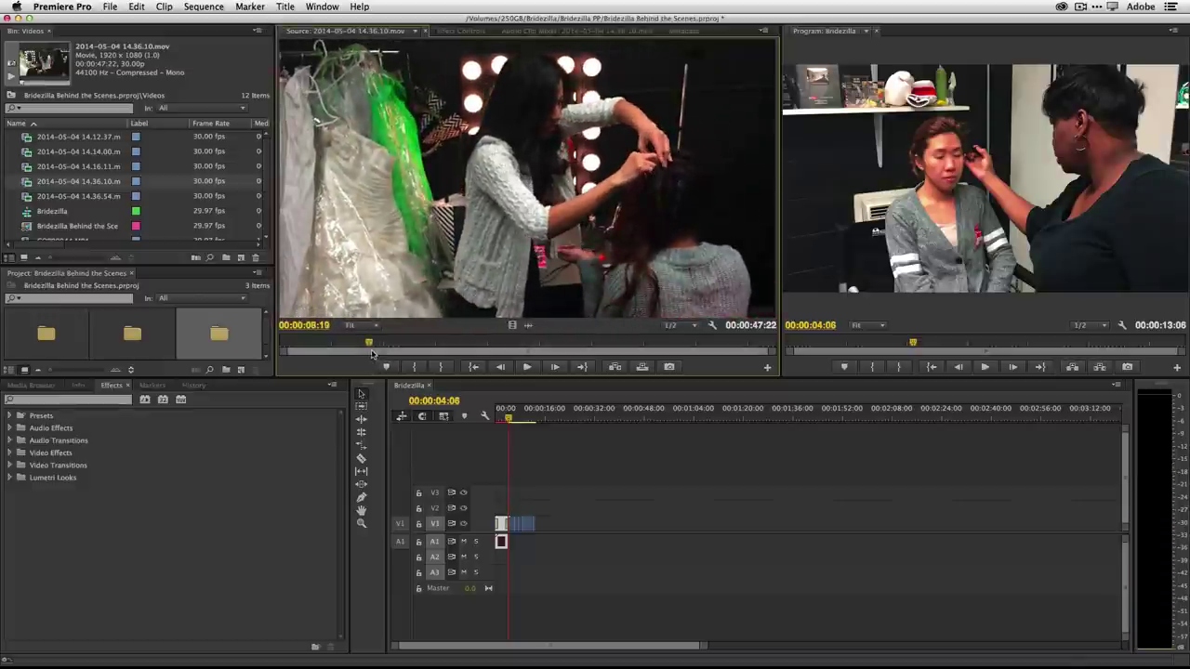
mouse_move(370, 344)
left_mouse_down()
mouse_move(401, 346)
mouse_move(389, 349)
left_mouse_up()
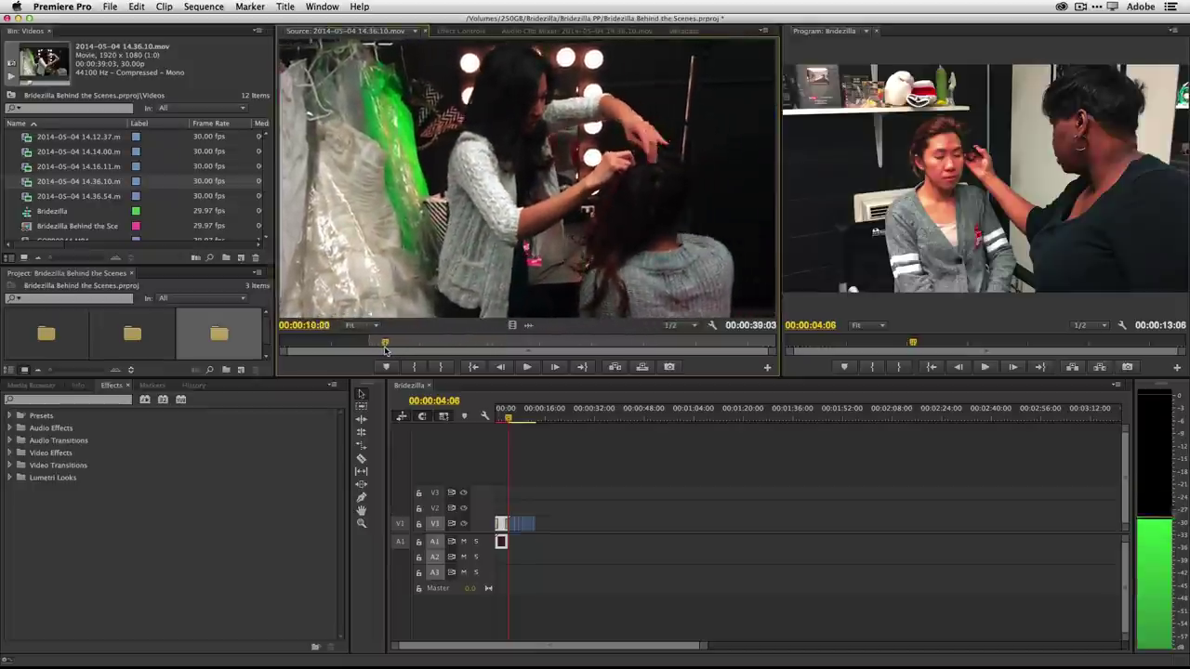
left_click_drag(389, 349, 391, 350)
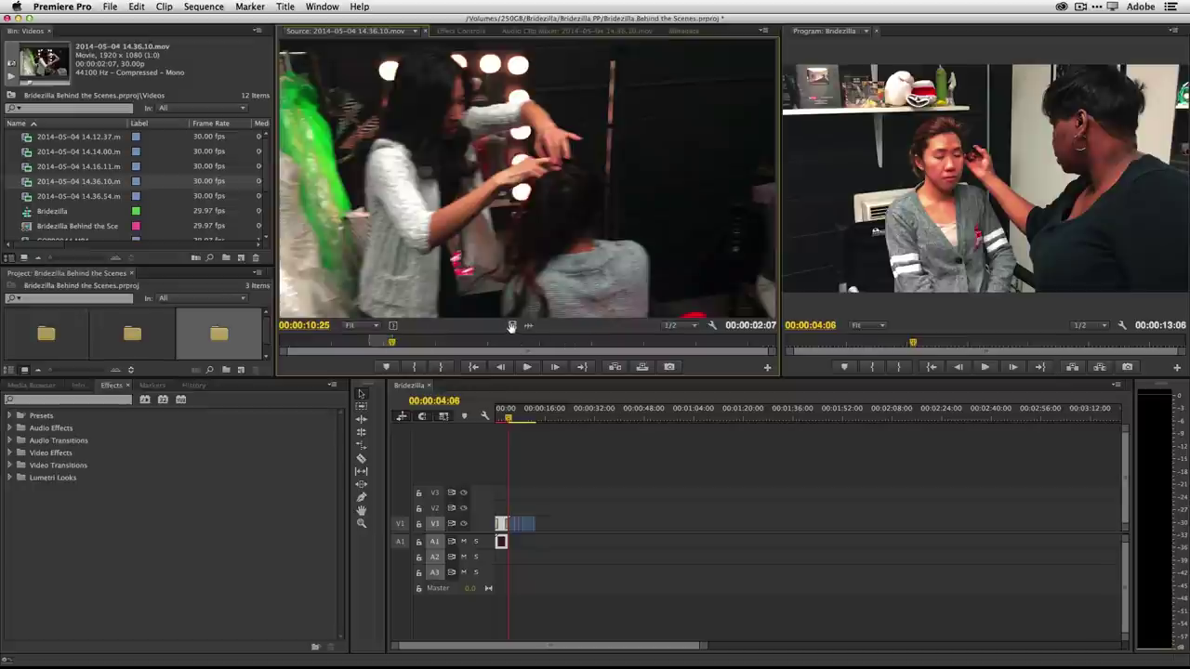
left_click_drag(511, 326, 534, 523)
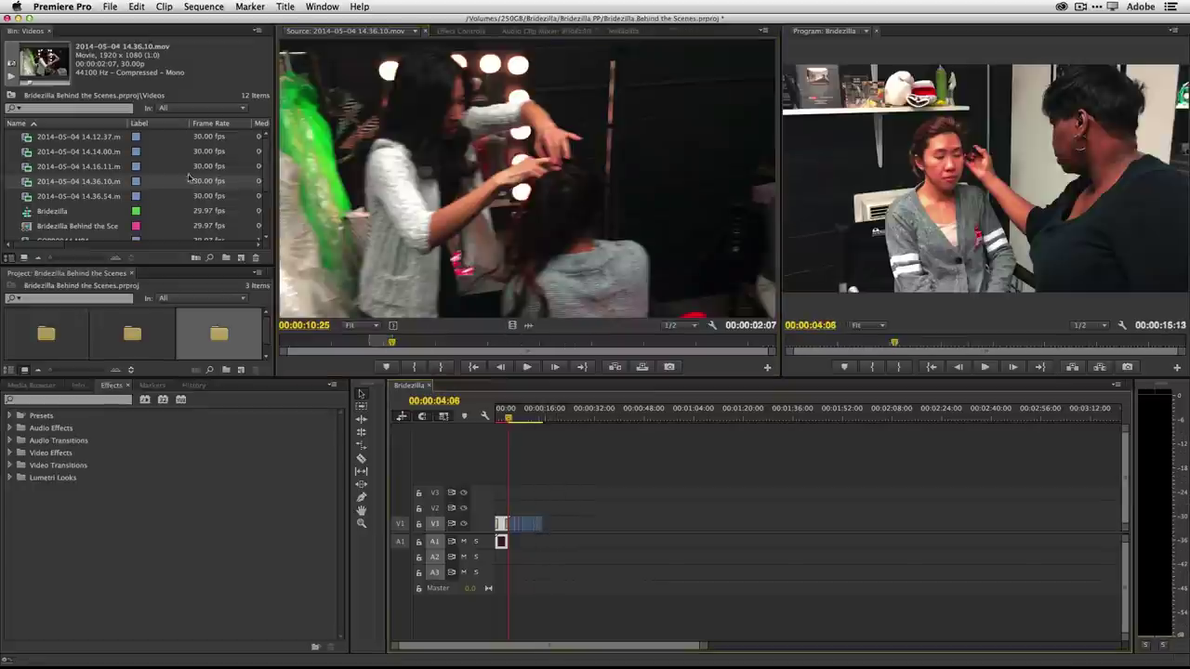
Open 2014-05-04 14.36.54.mov, mark the segment from 00:00:21:18 to 00:00:25:26, and append it as video only on V1.
left_click_drag(28, 198, 284, 226)
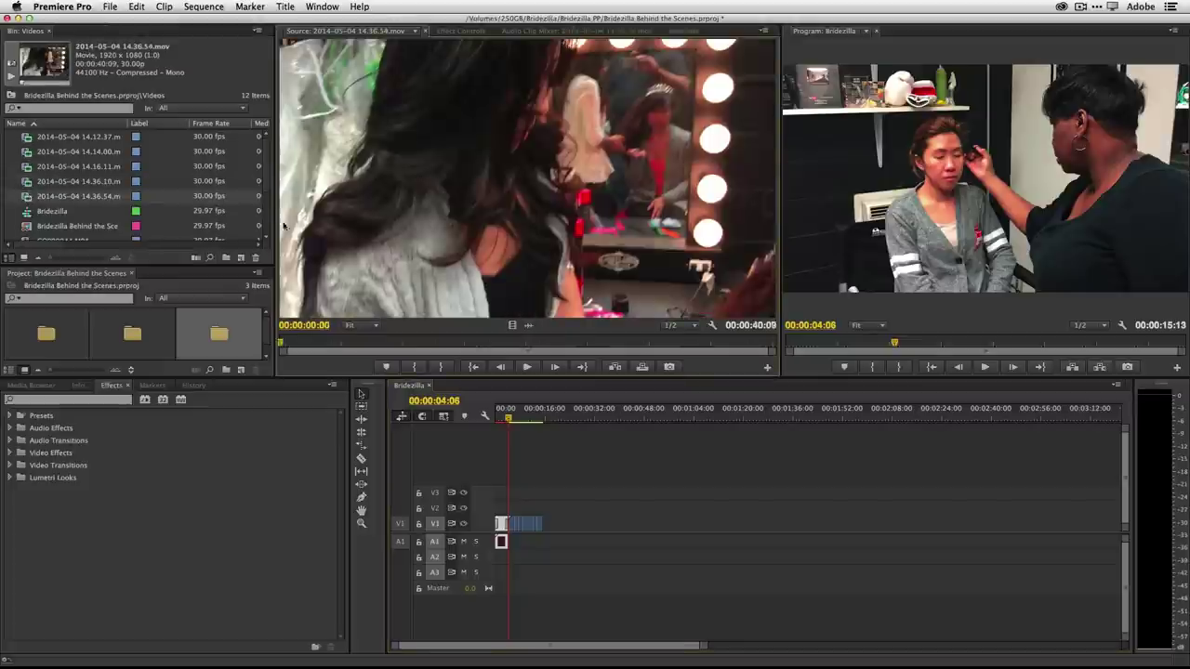
left_click_drag(281, 349, 546, 354)
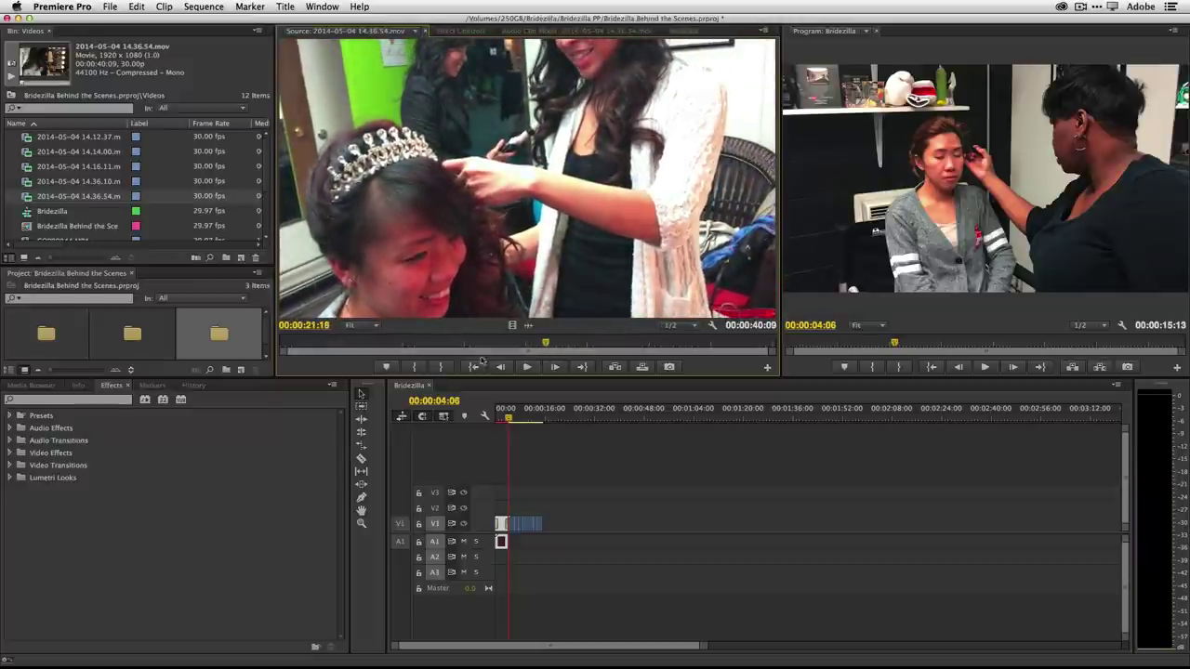
left_click(416, 367)
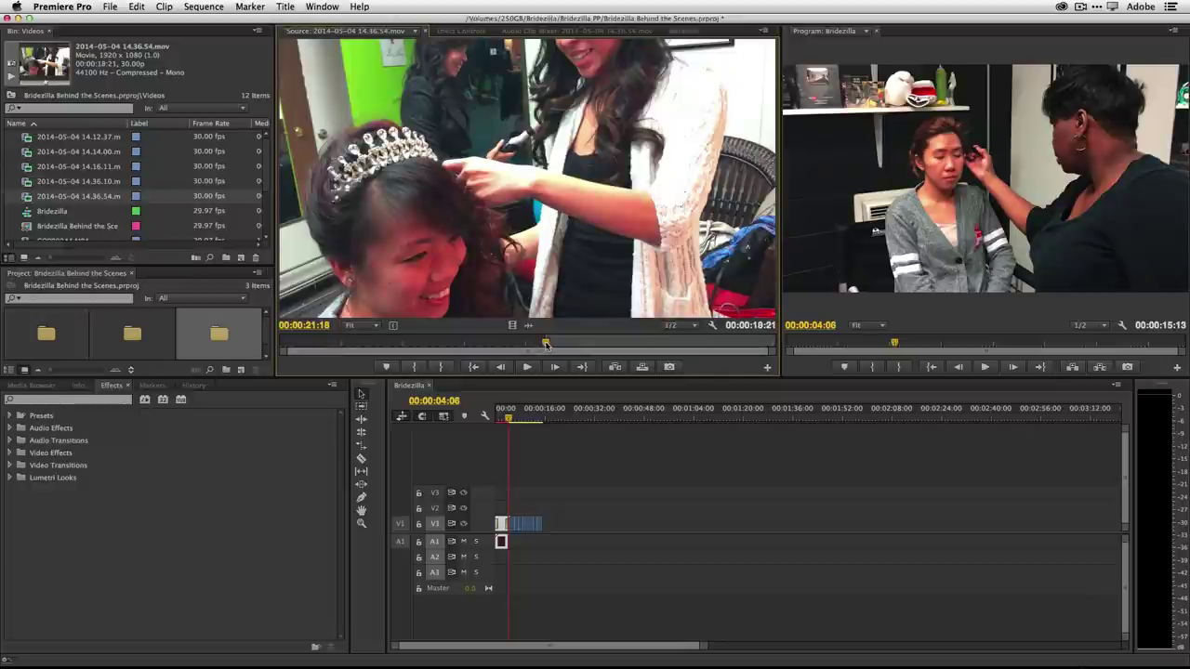
left_click_drag(546, 344, 599, 345)
left_click(440, 368)
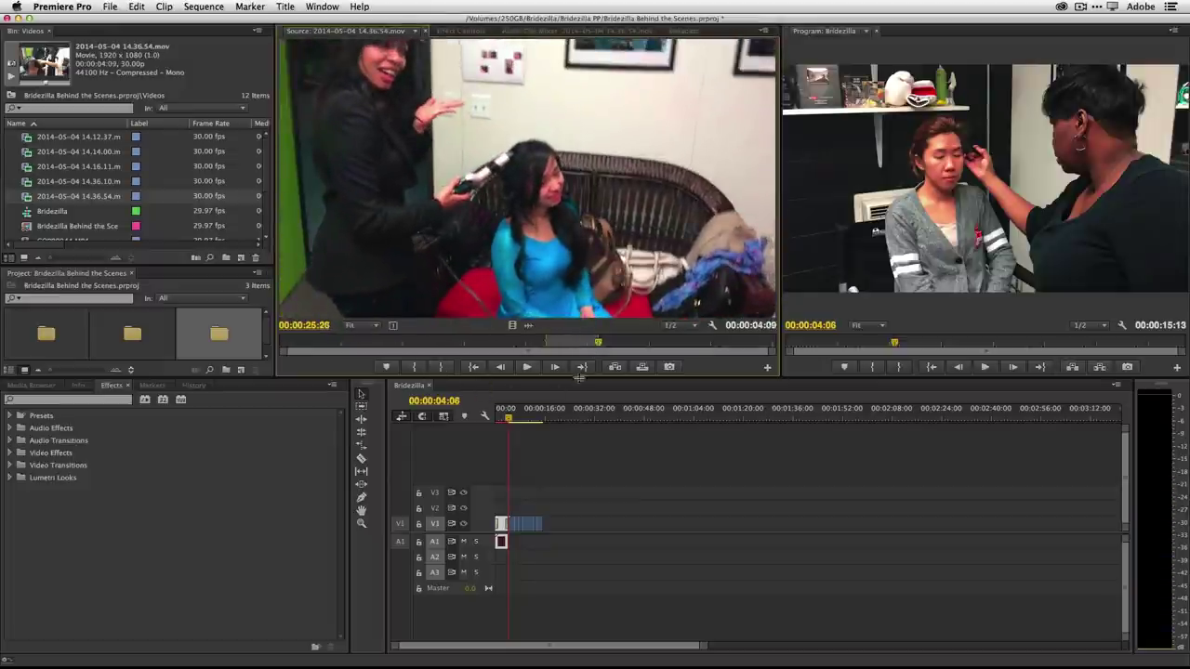
left_click_drag(513, 325, 549, 522)
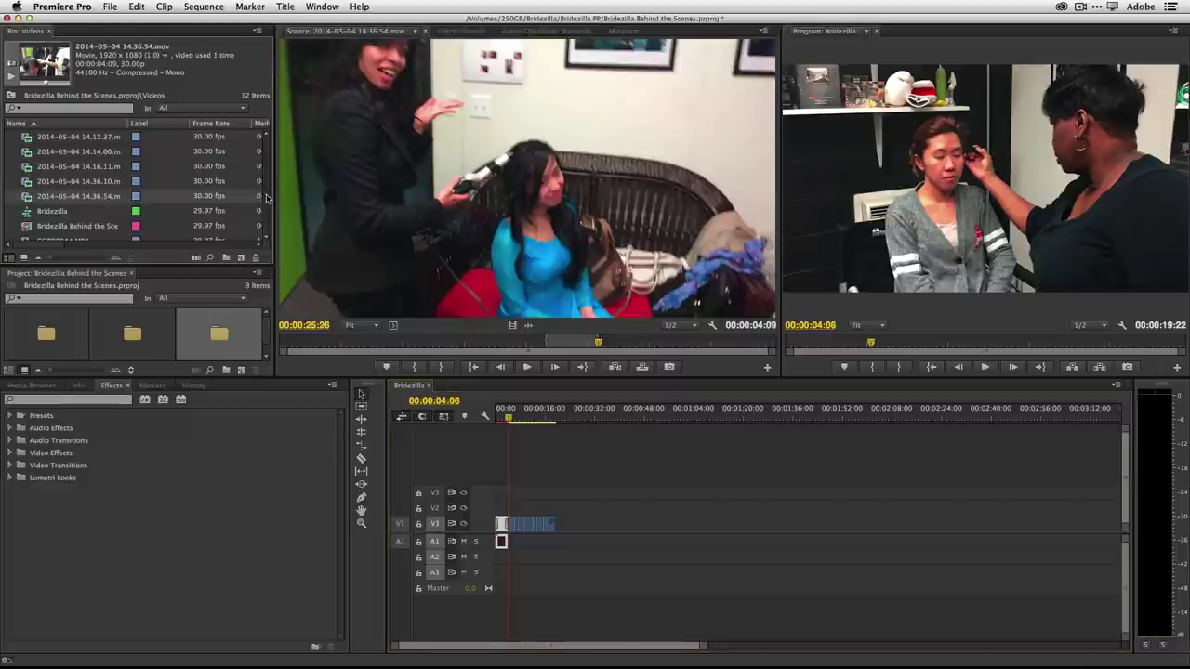
Open GOPR0044.MP4, mark the segment from 17:23:31:24 to 17:24:05:20, and append it as video only on V1.
scroll(267, 209, "down", 2)
scroll(204, 197, "down", 3)
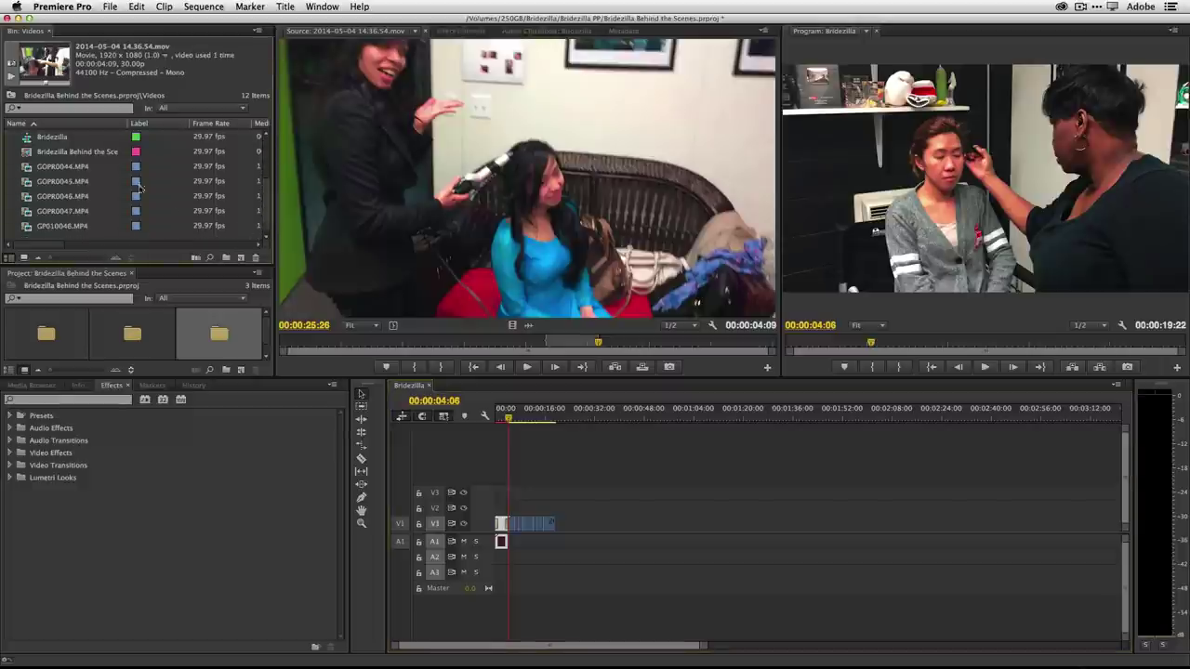
left_click(25, 171)
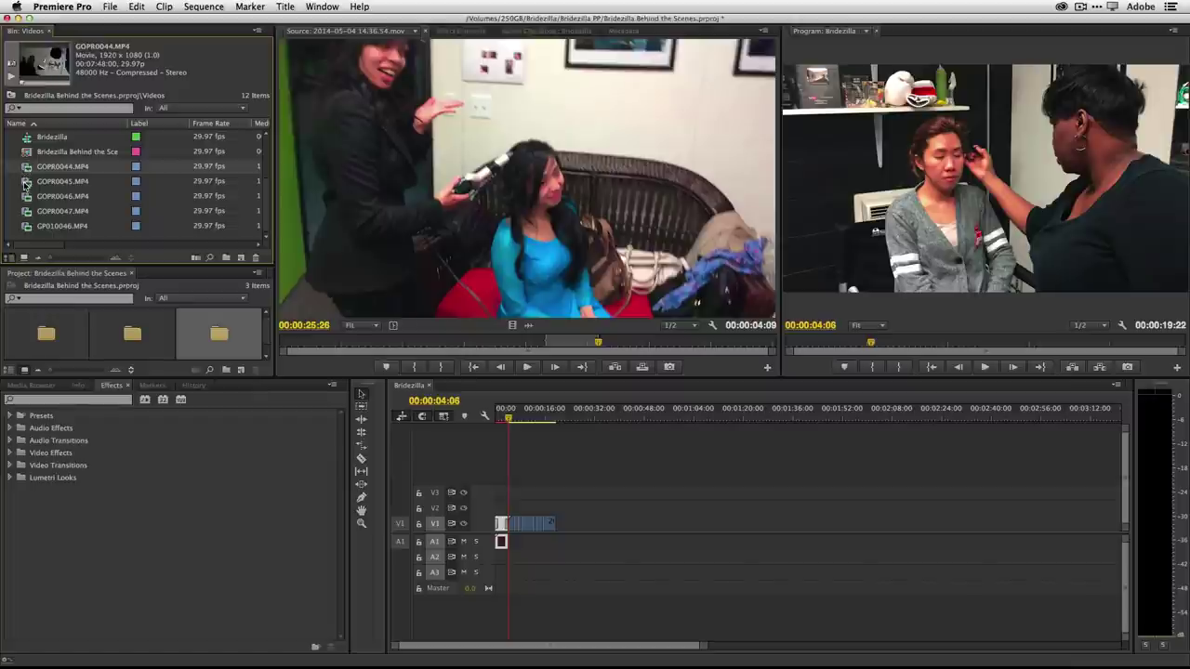
double_click(26, 171)
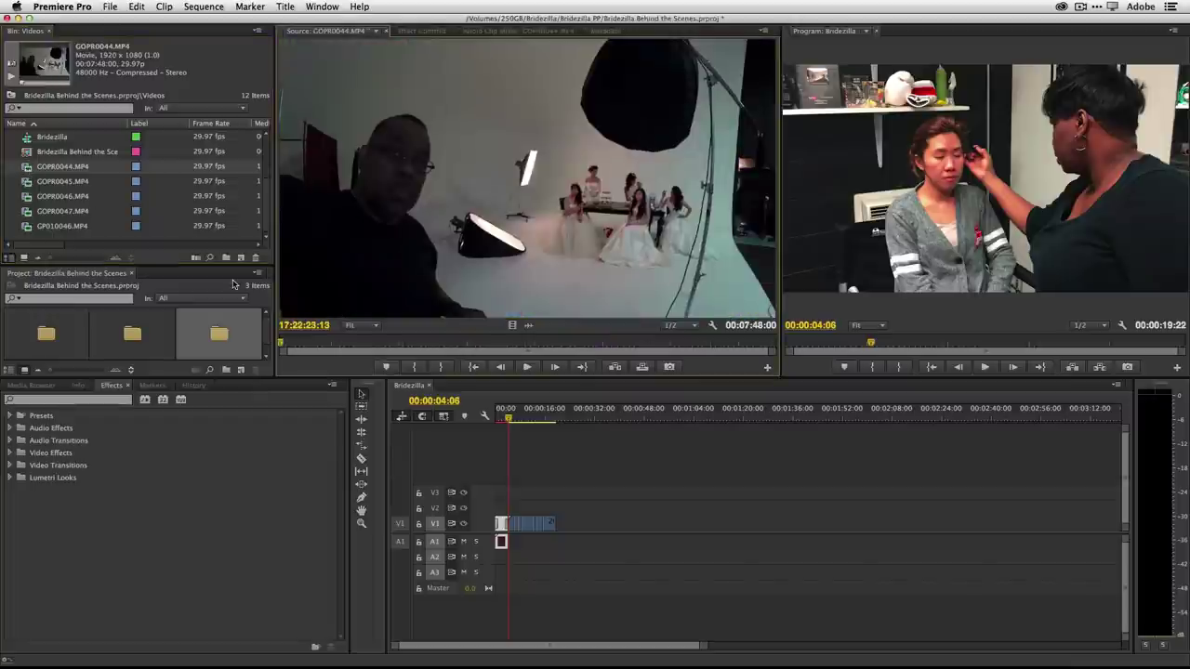
left_click_drag(282, 343, 351, 351)
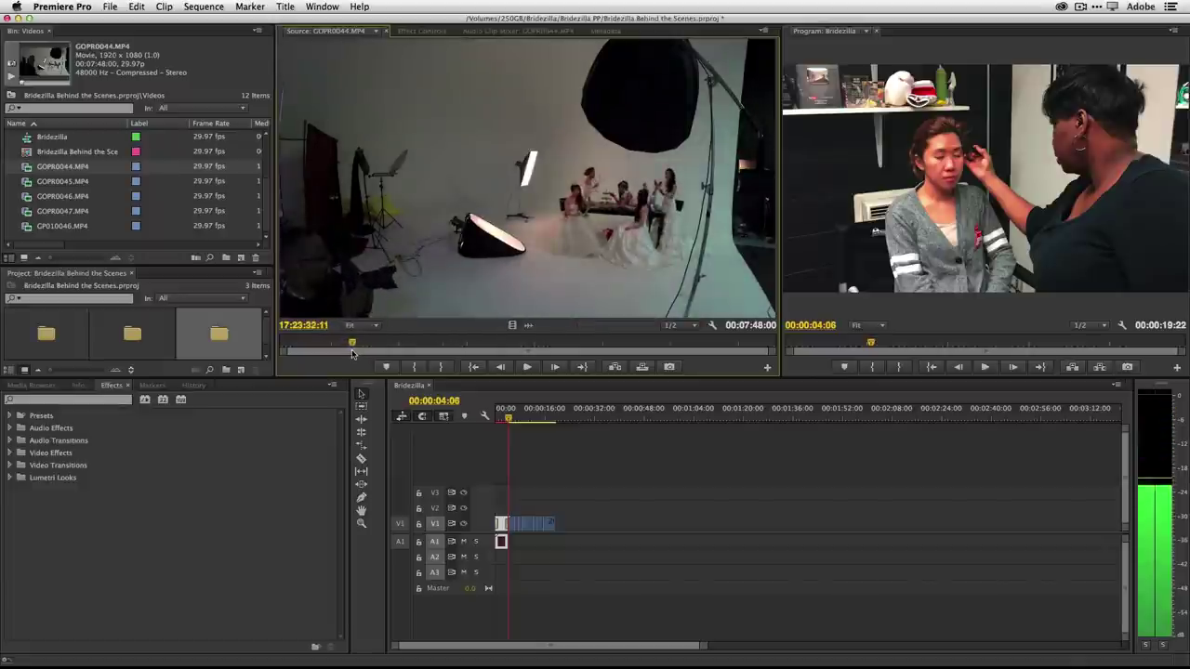
left_click(415, 366)
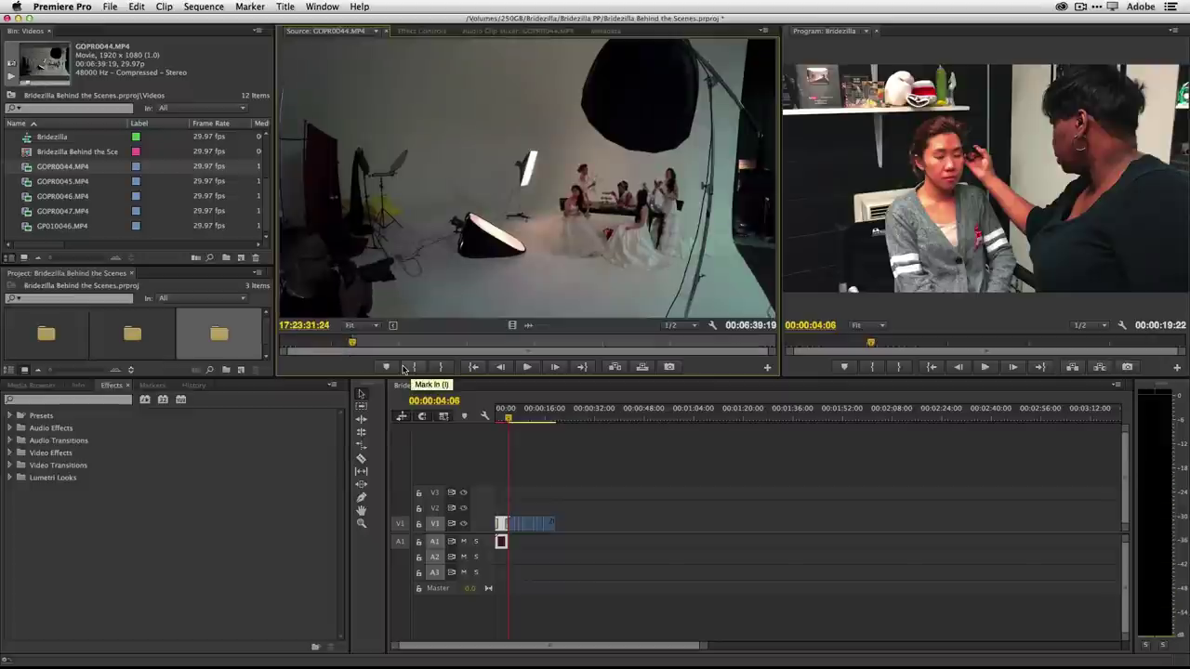
left_click_drag(354, 344, 389, 345)
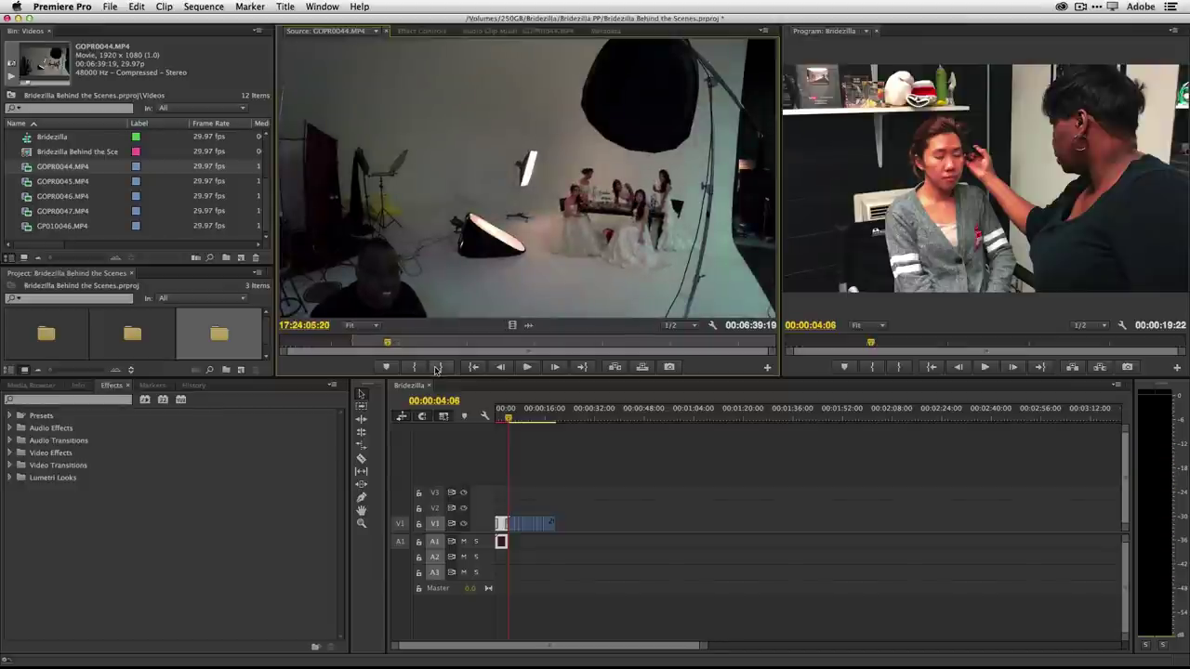
left_click(441, 366)
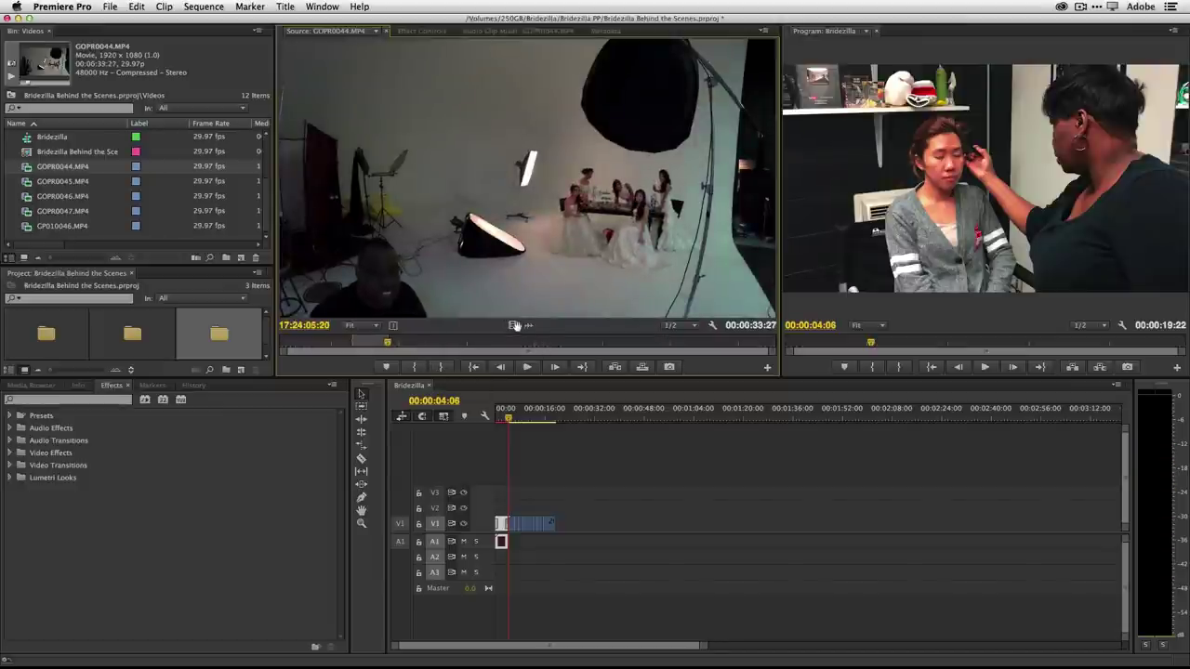
left_click_drag(512, 326, 561, 522)
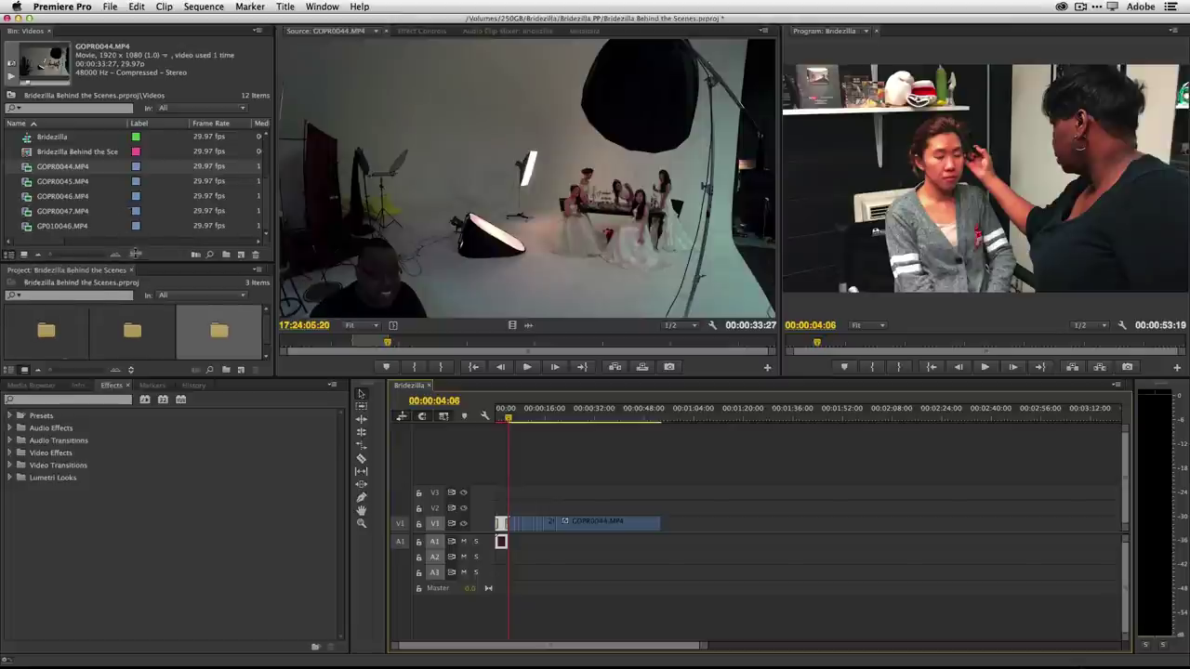
Append Liz_Group_Shoot-0288-Edit.psd from the Photos bin after GOPR0044.MP4 on V1, and park the playhead over it at 00:00:53:28.
left_click_drag(136, 267, 135, 249)
double_click(132, 316)
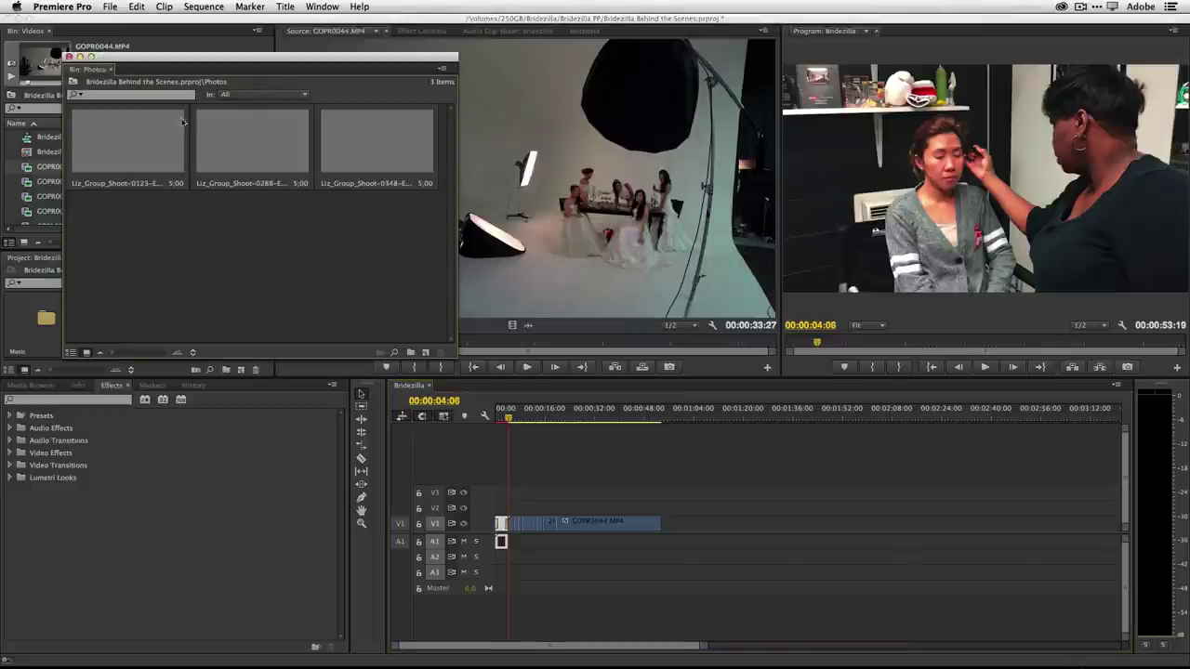
left_click_drag(298, 64, 243, 72)
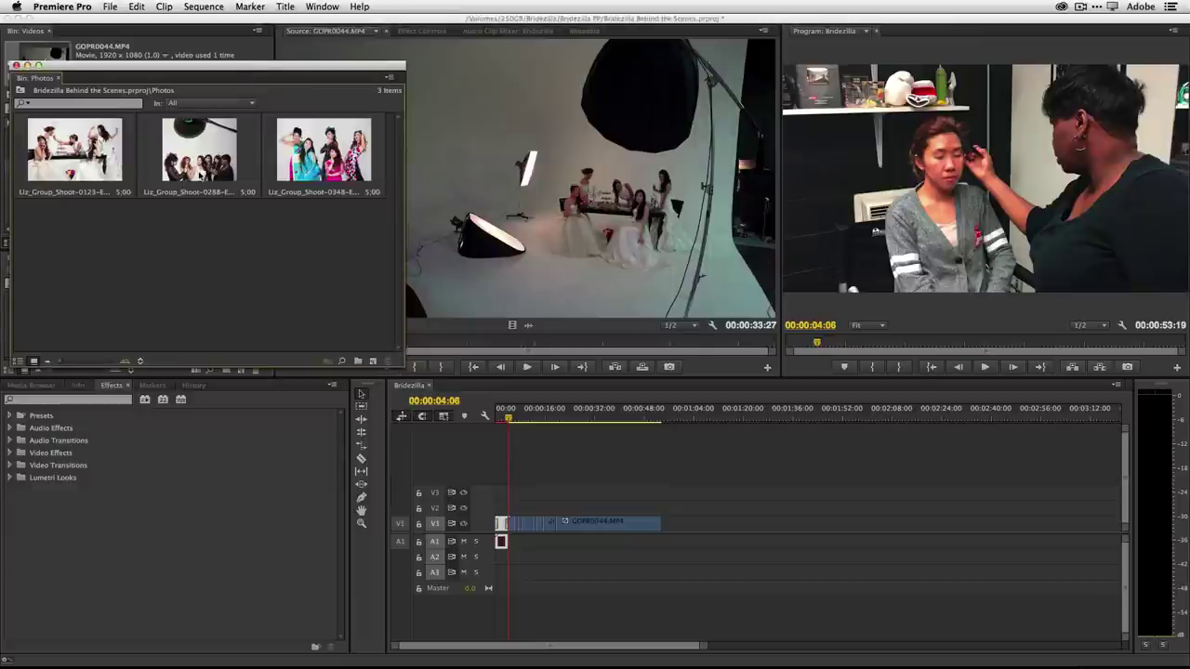
left_click(200, 172)
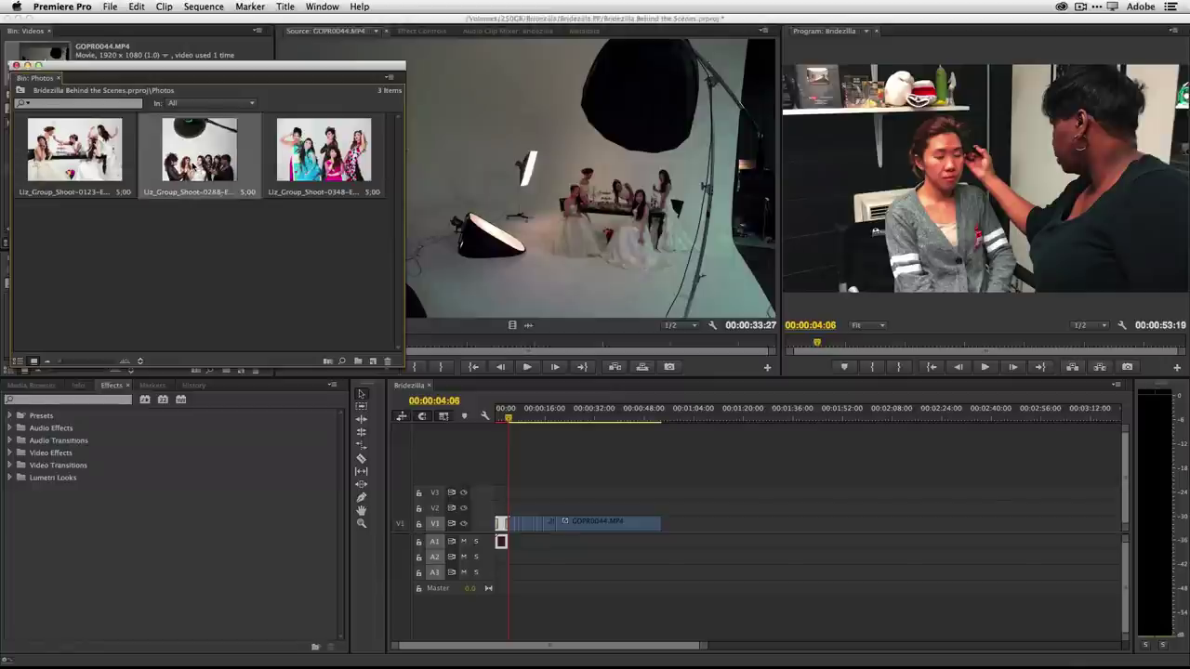
left_click_drag(195, 168, 677, 521)
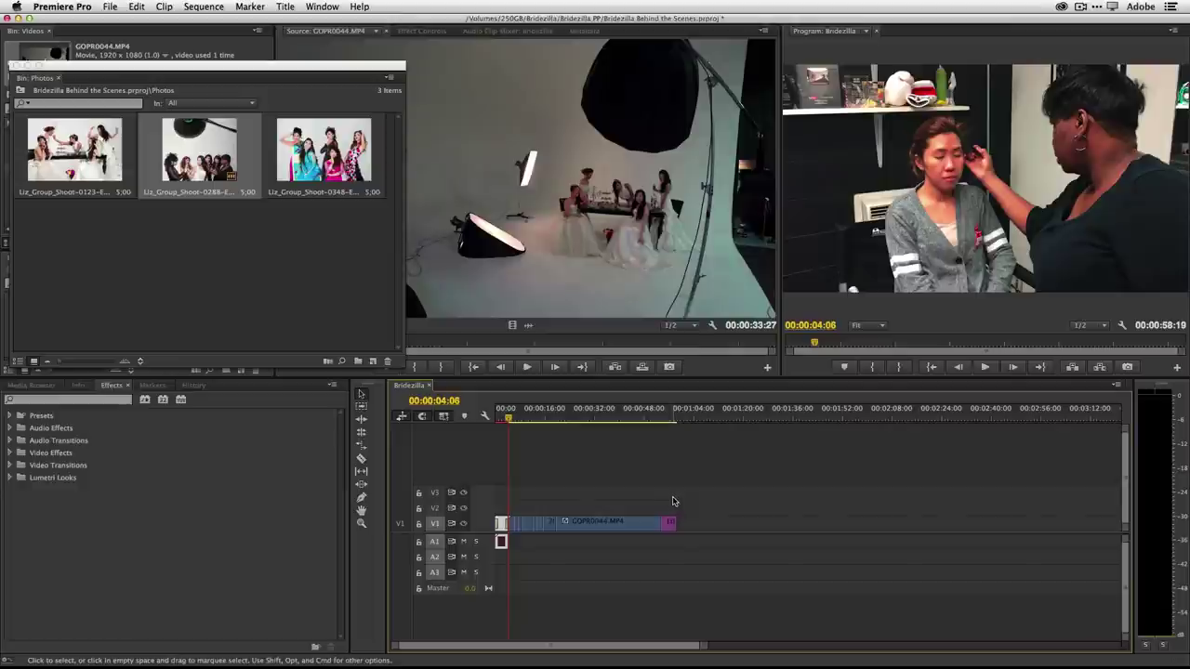
left_click(670, 417)
left_click_drag(669, 418, 665, 420)
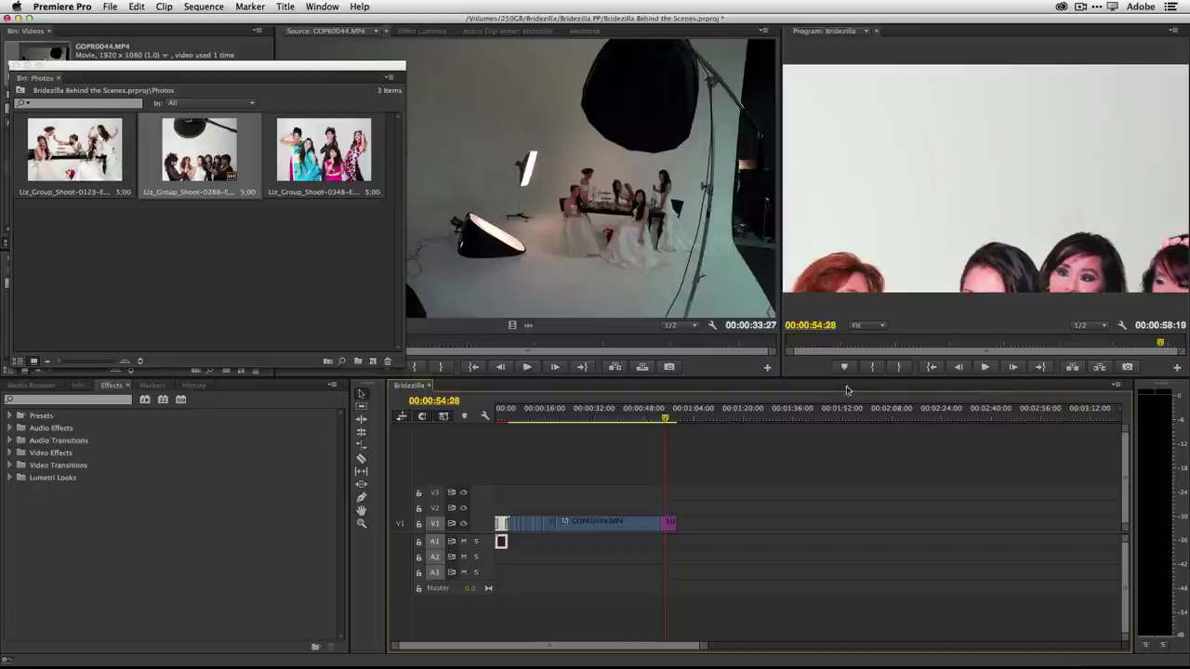
left_click(663, 418)
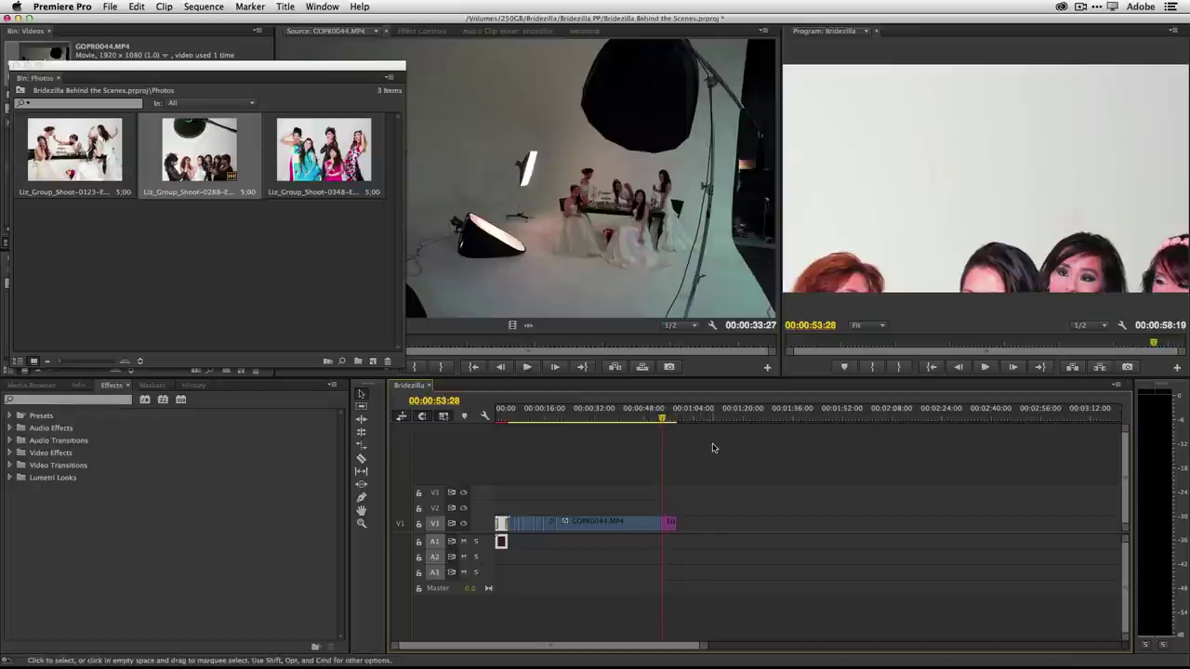
Start Scale keyframing on the 0288 photo at 00:00:53:19 with Scale 52.0, and set its vertical Position to 311.0.
left_click(670, 528)
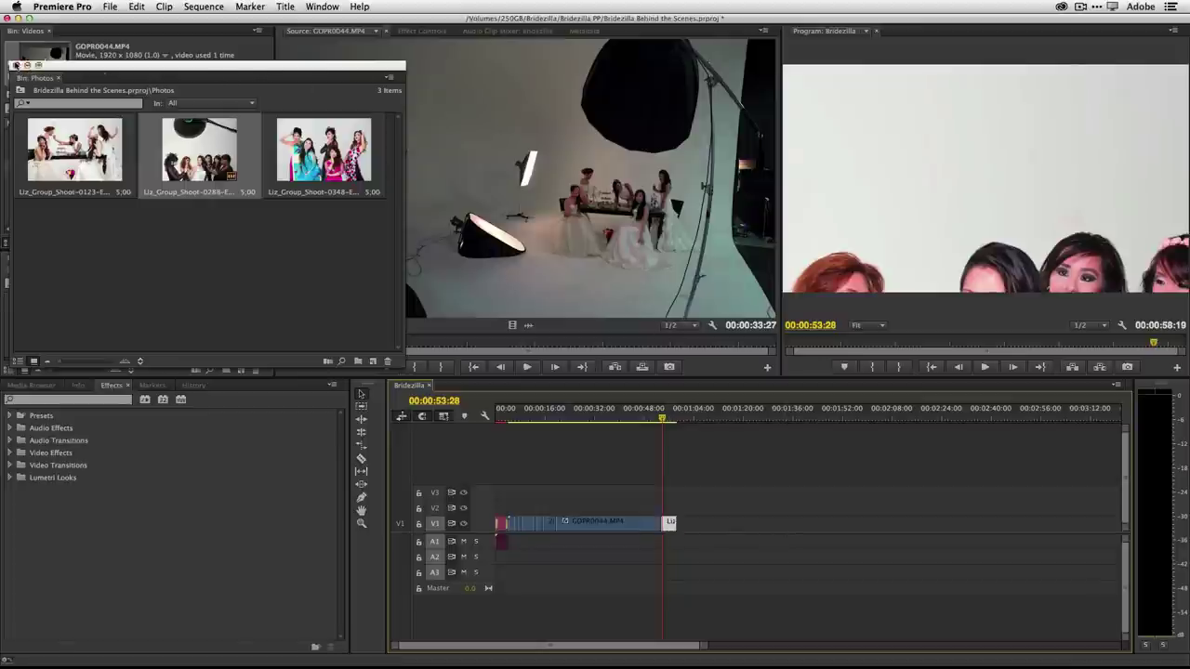
left_click(14, 66)
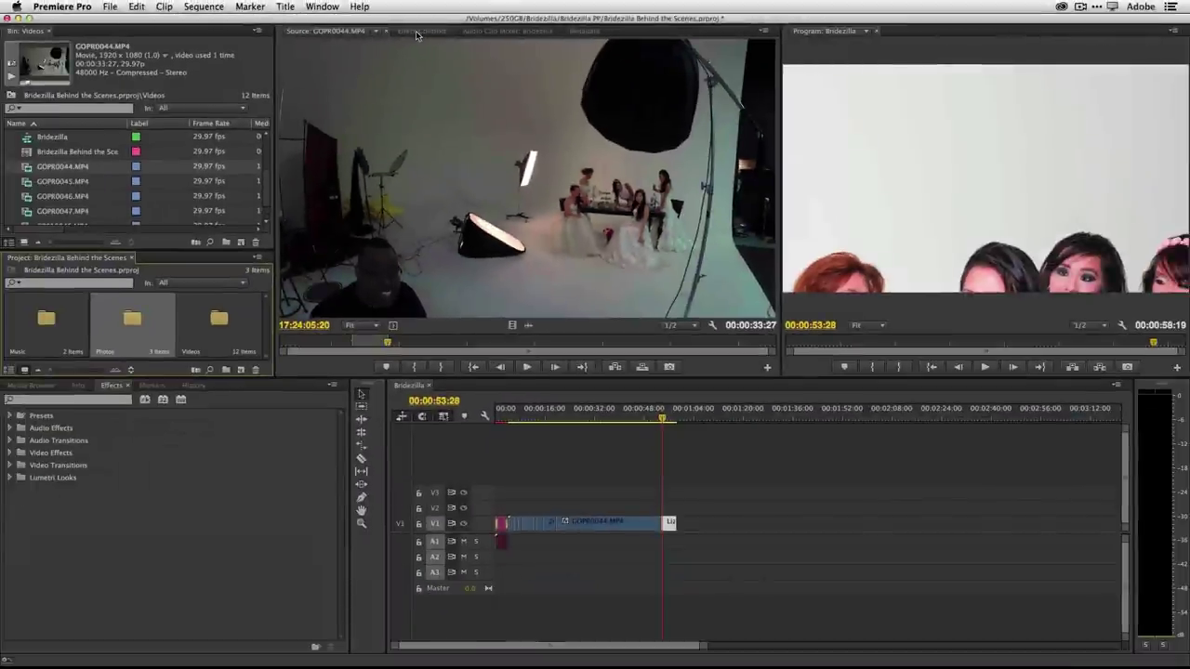
left_click(417, 31)
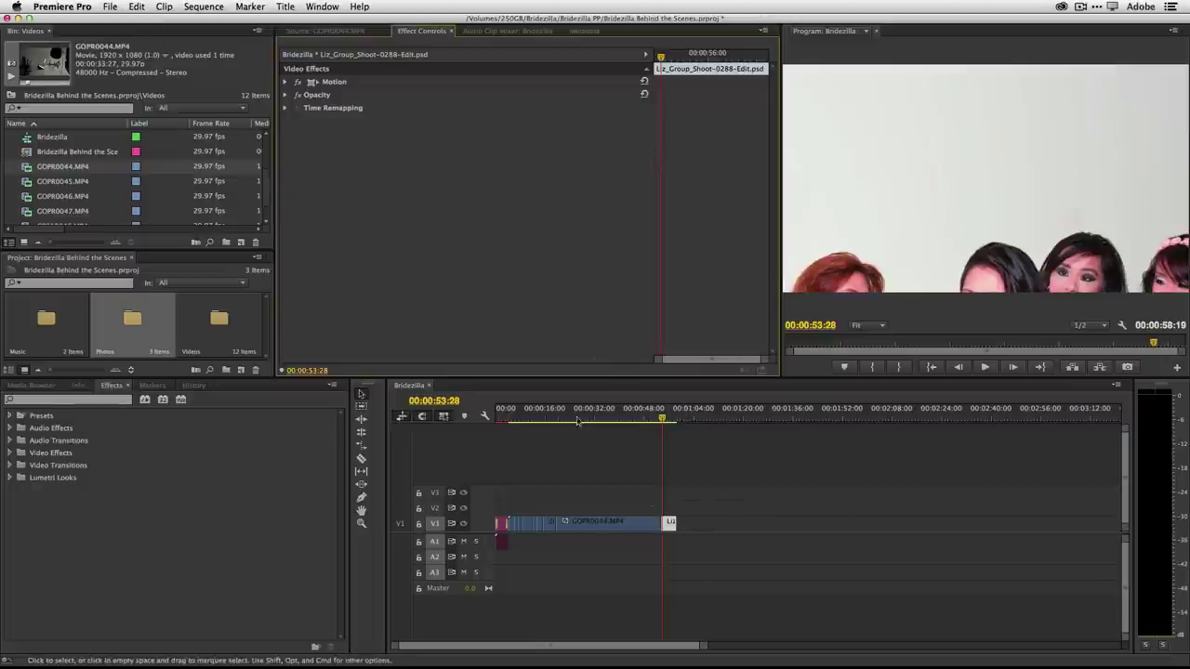
left_click(285, 82)
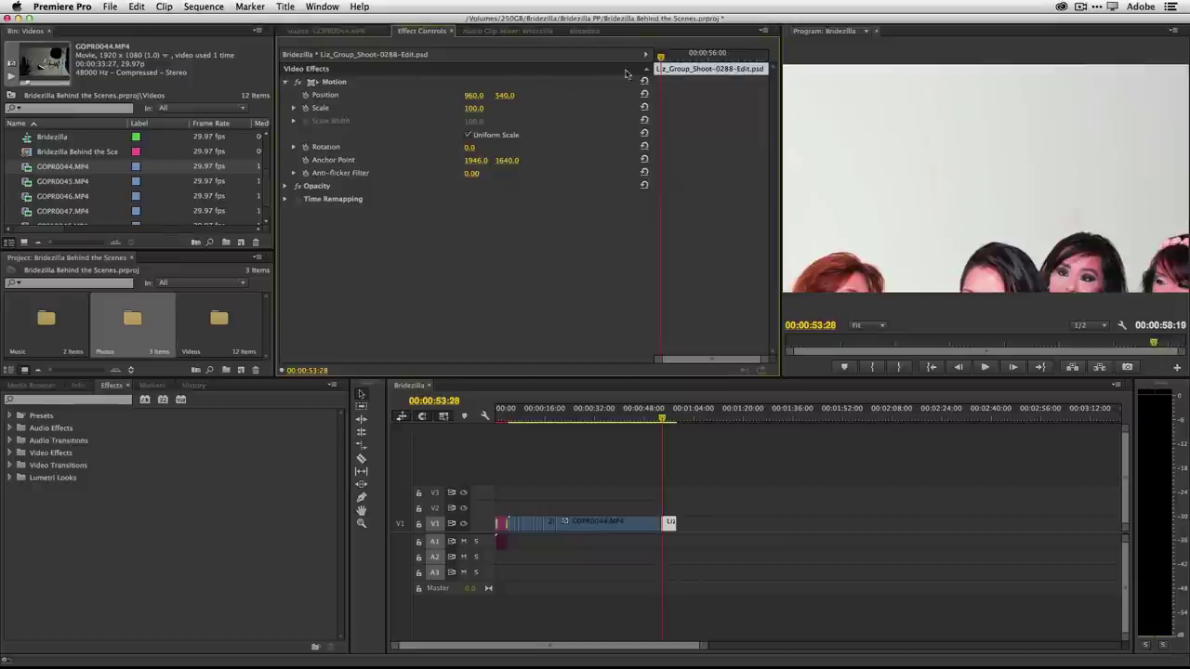
left_click_drag(659, 62, 636, 80)
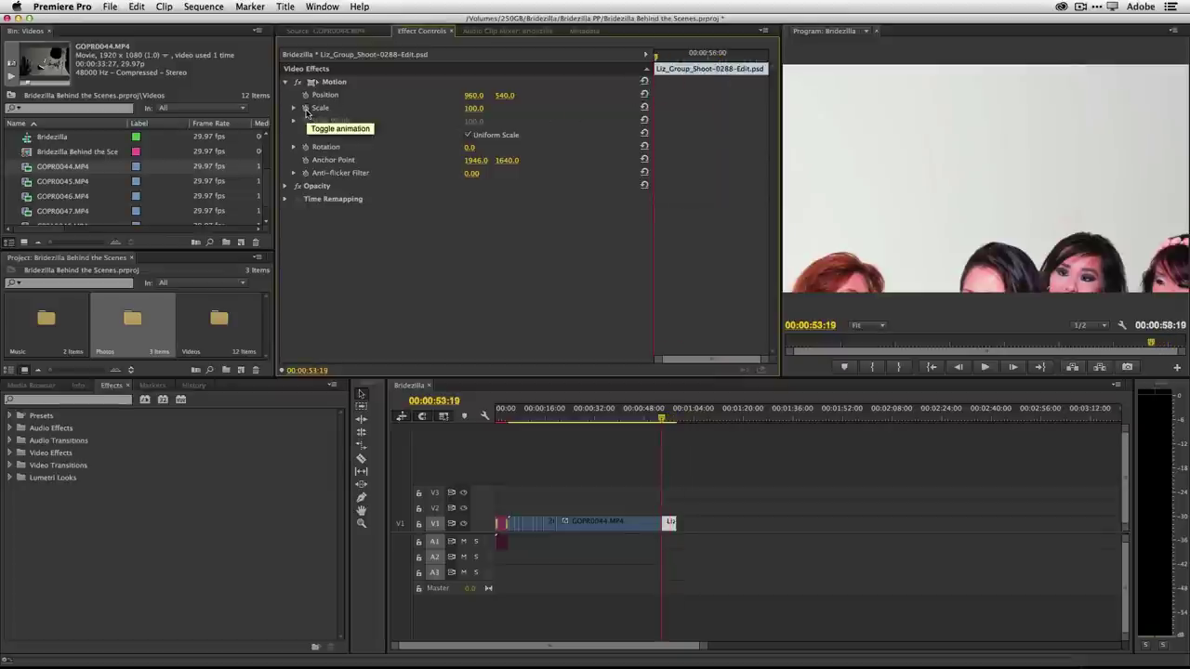
left_click(306, 109)
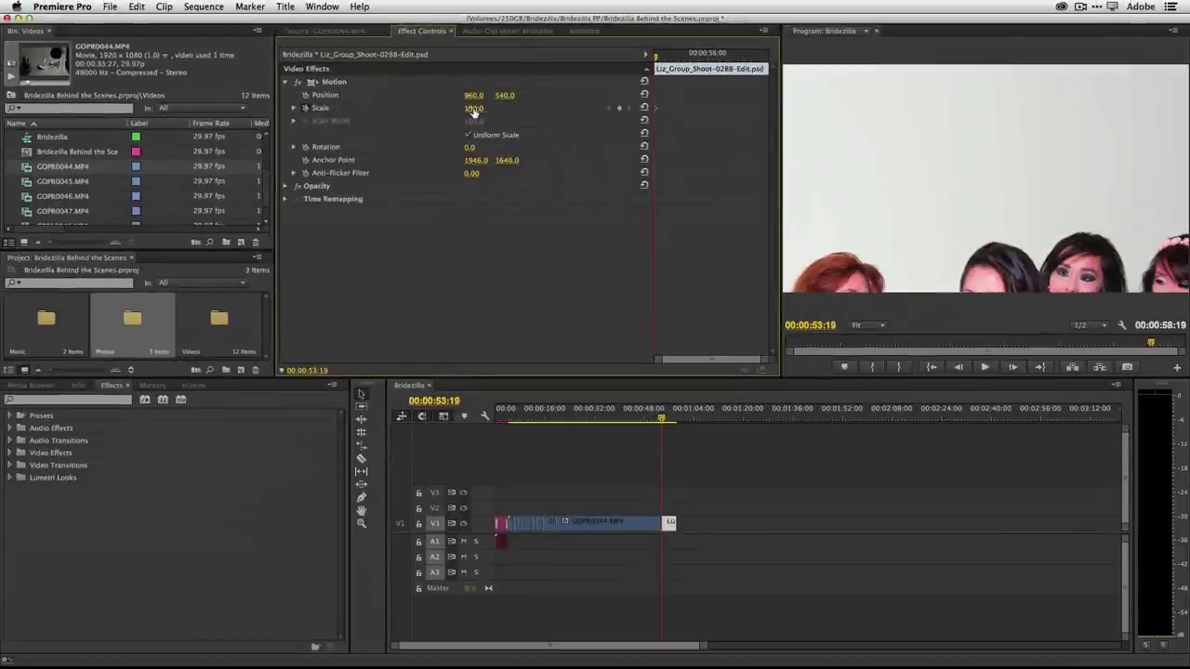
left_click_drag(473, 110, 434, 110)
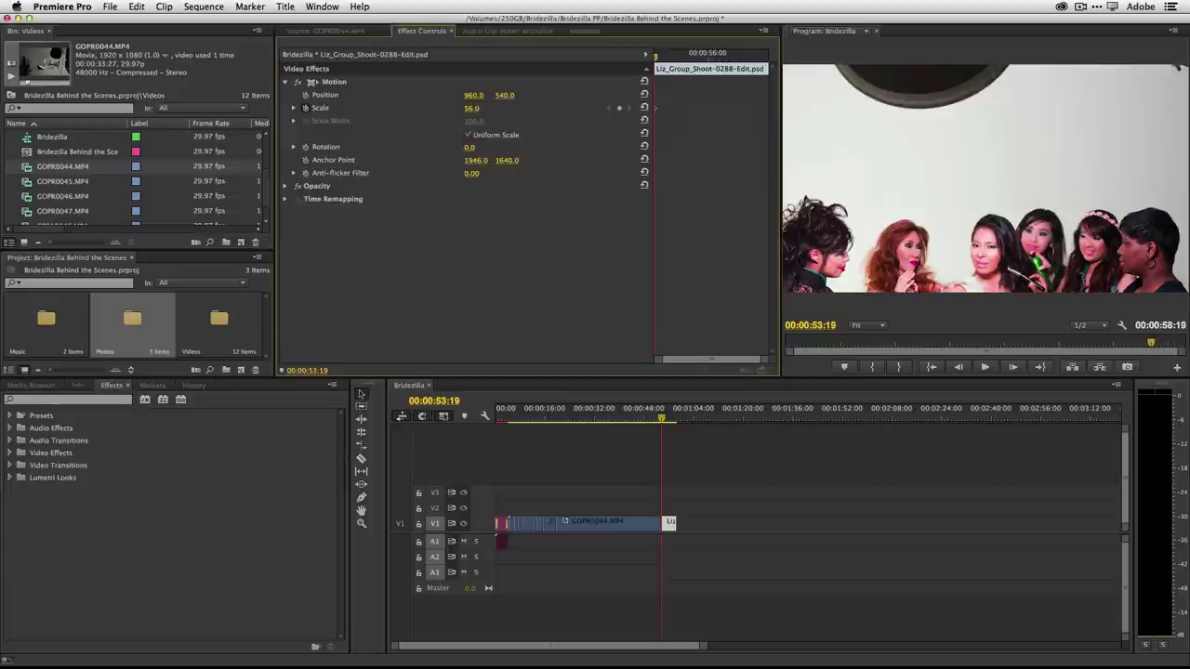
left_click_drag(504, 95, 300, 95)
left_click_drag(504, 95, 510, 97)
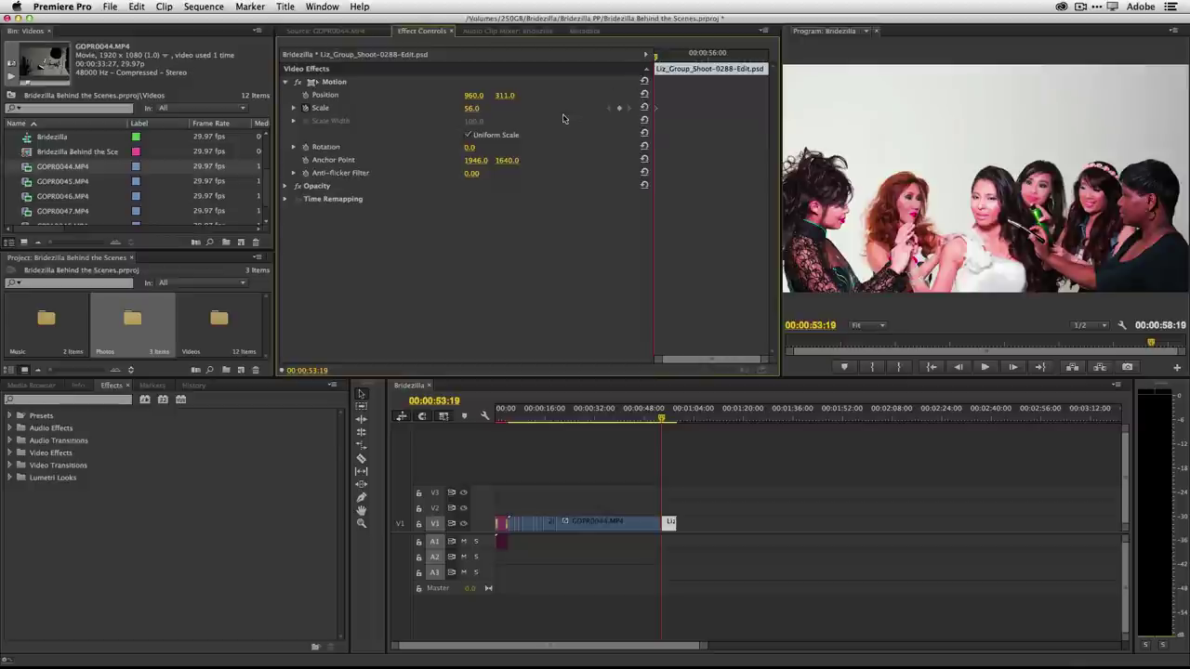
mouse_move(471, 108)
left_mouse_down()
mouse_move(492, 108)
mouse_move(467, 108)
left_mouse_up()
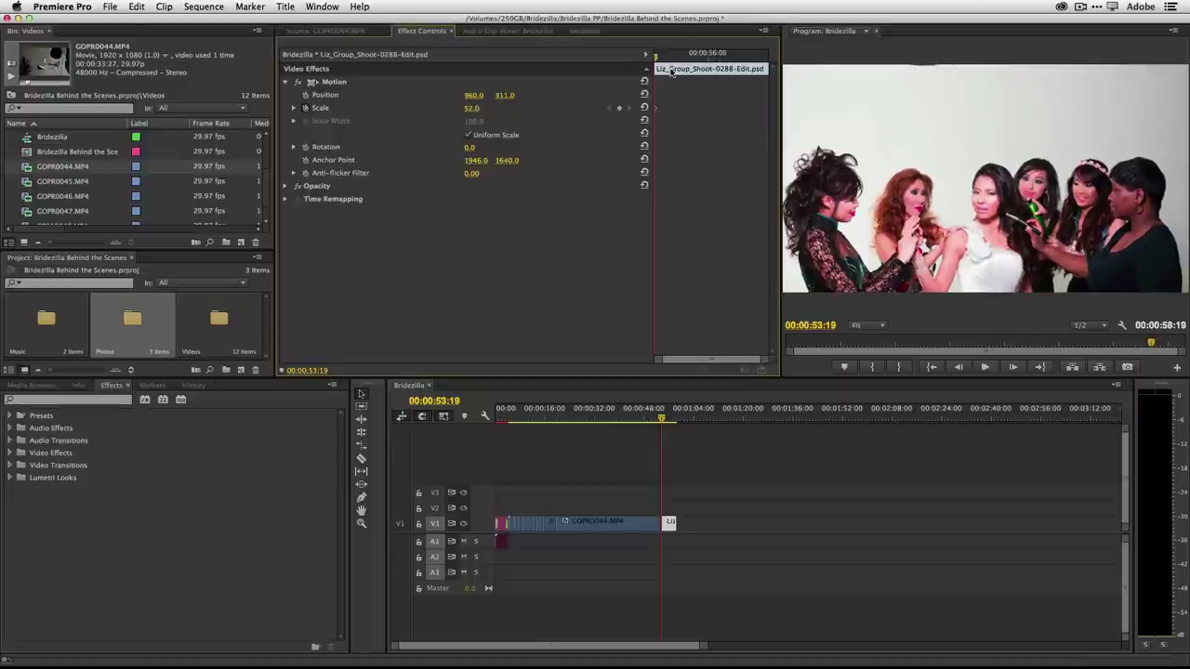
Add a Scale keyframe of 69.0 at 00:00:58:17 on the 0288 photo, and scrub through the zoom to review it.
left_click_drag(656, 58, 768, 57)
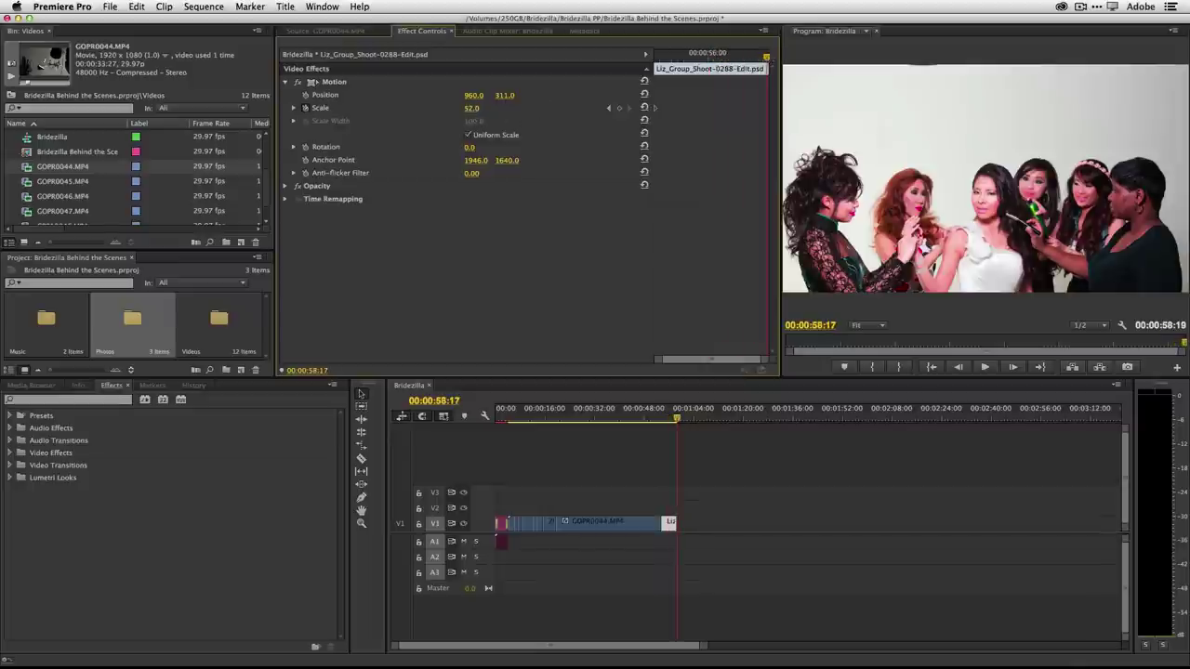
left_click_drag(471, 107, 487, 108)
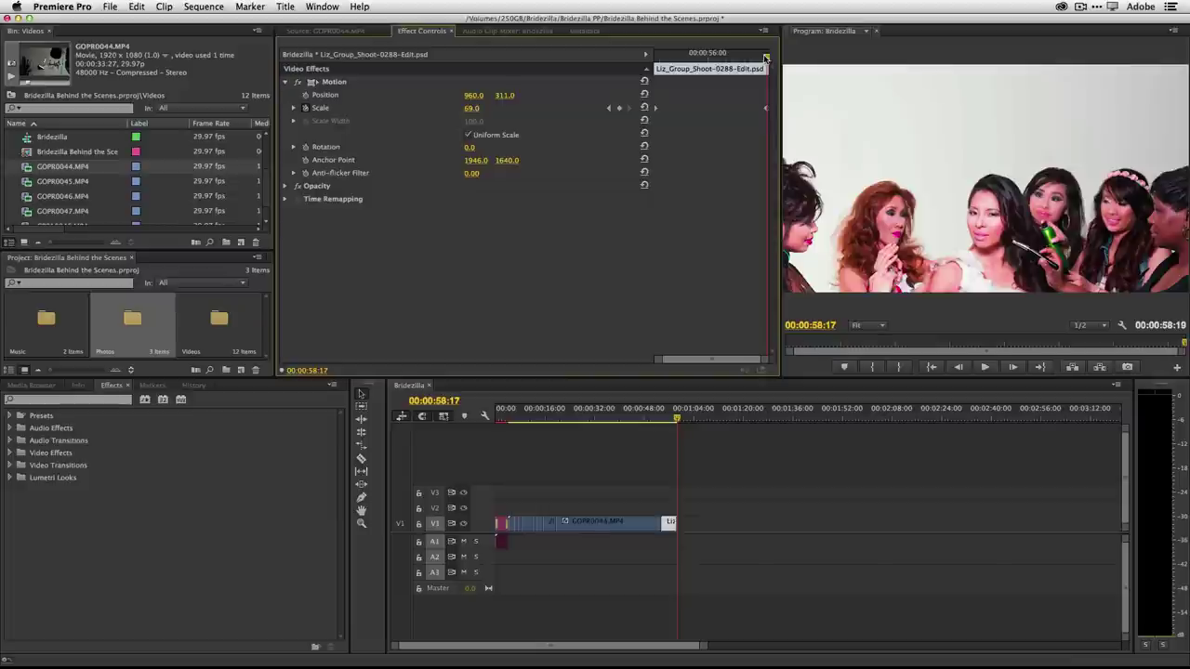
left_click_drag(765, 57, 664, 80)
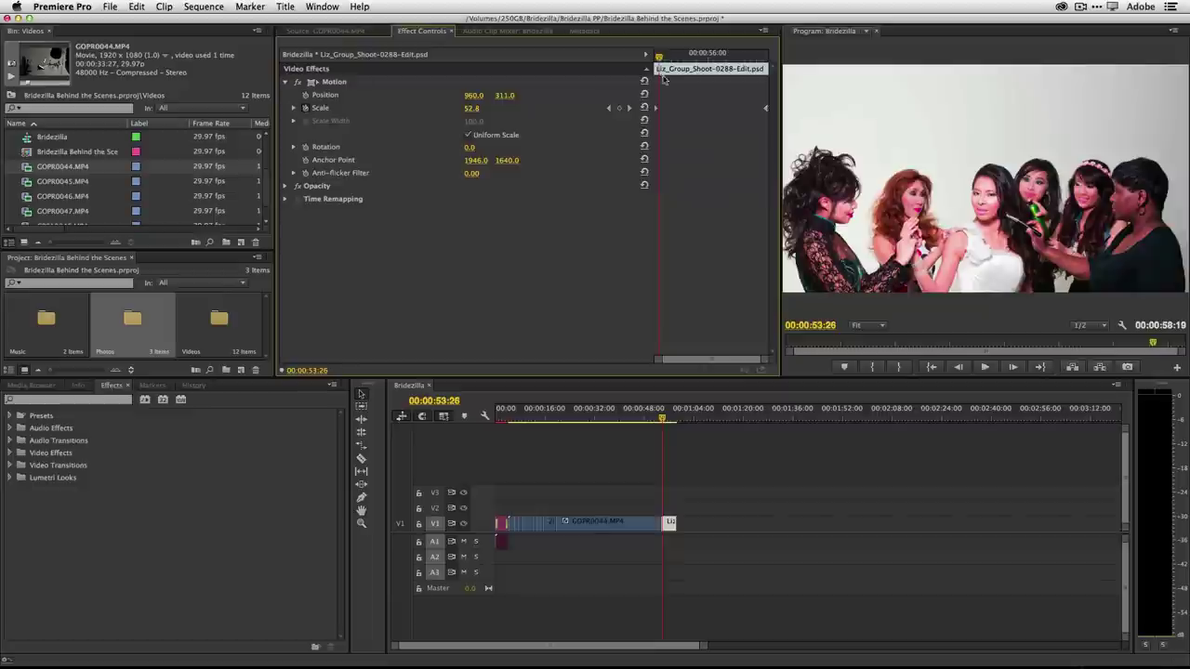
left_click_drag(663, 419, 678, 418)
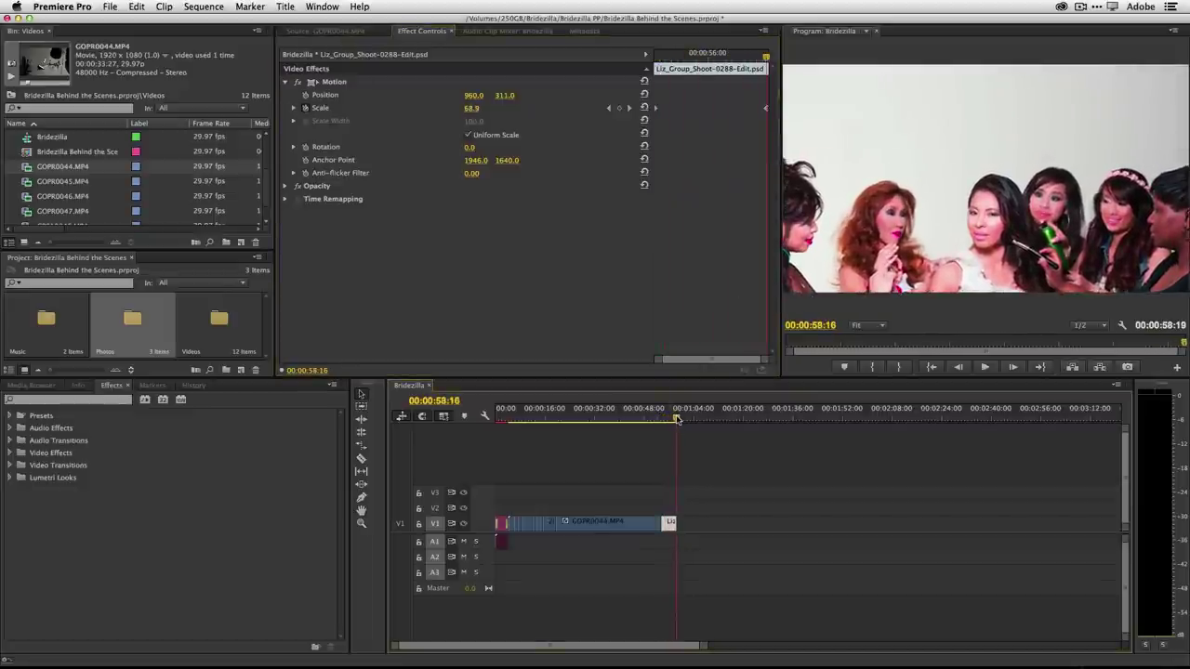
Append Liz_Group_Shoot-0123-Edit.psd from the Photos bin after the 0288 photo on V1, and close the bin.
double_click(131, 311)
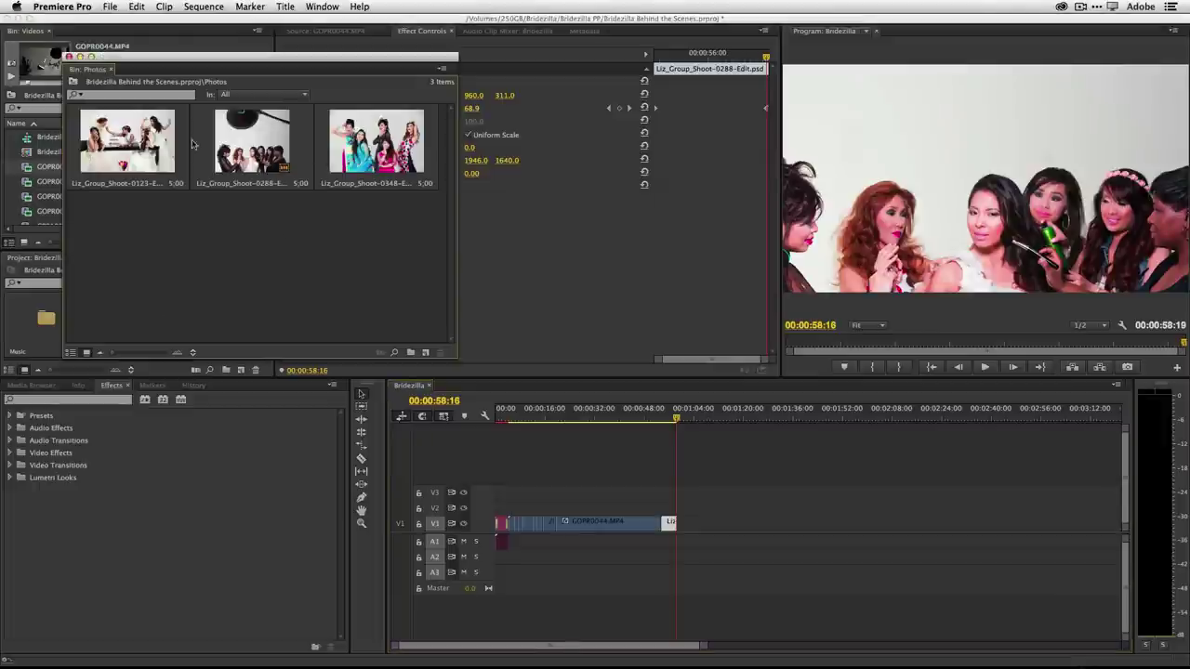
left_click(126, 148)
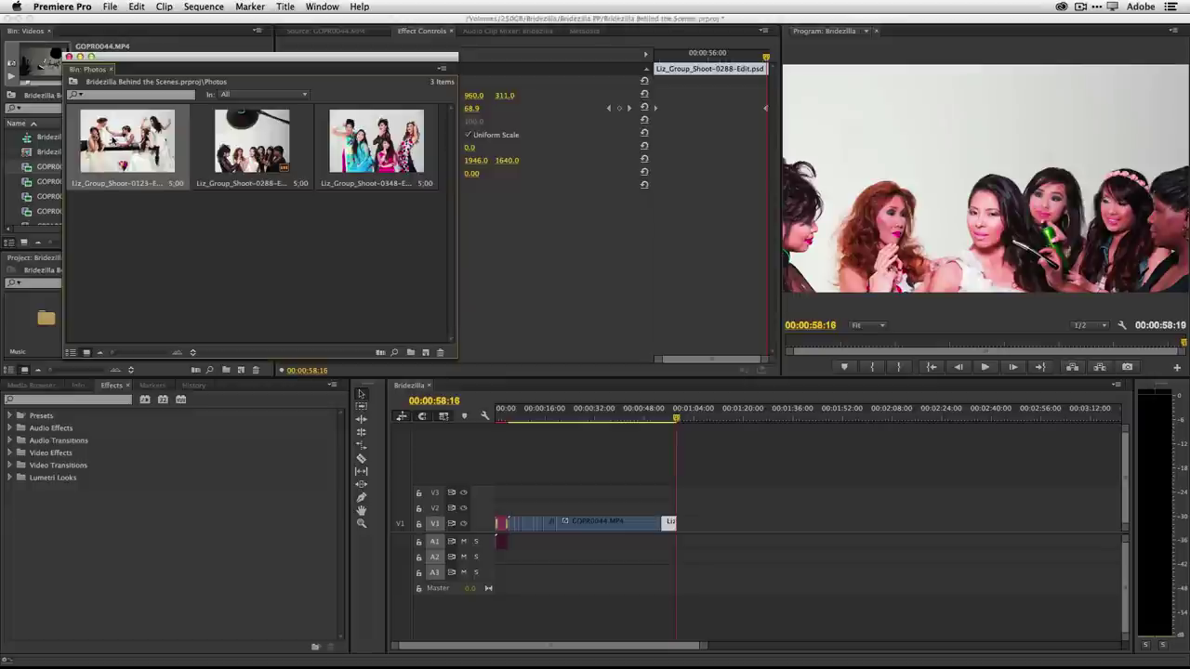
left_click_drag(114, 142, 693, 526)
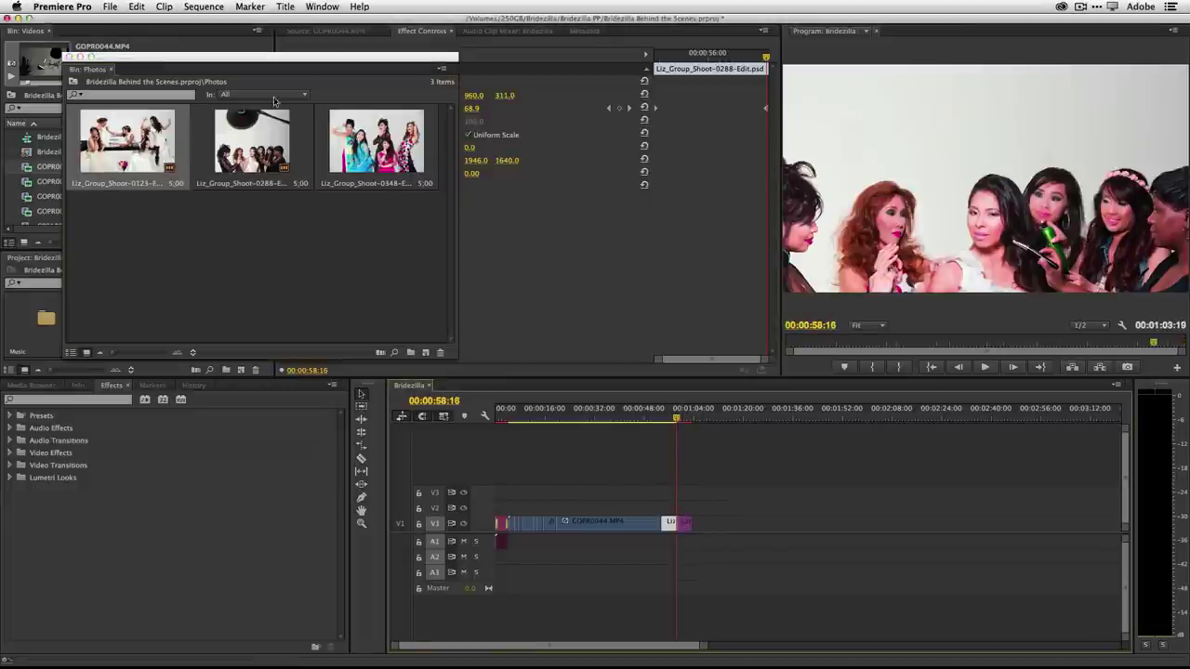
left_click(68, 56)
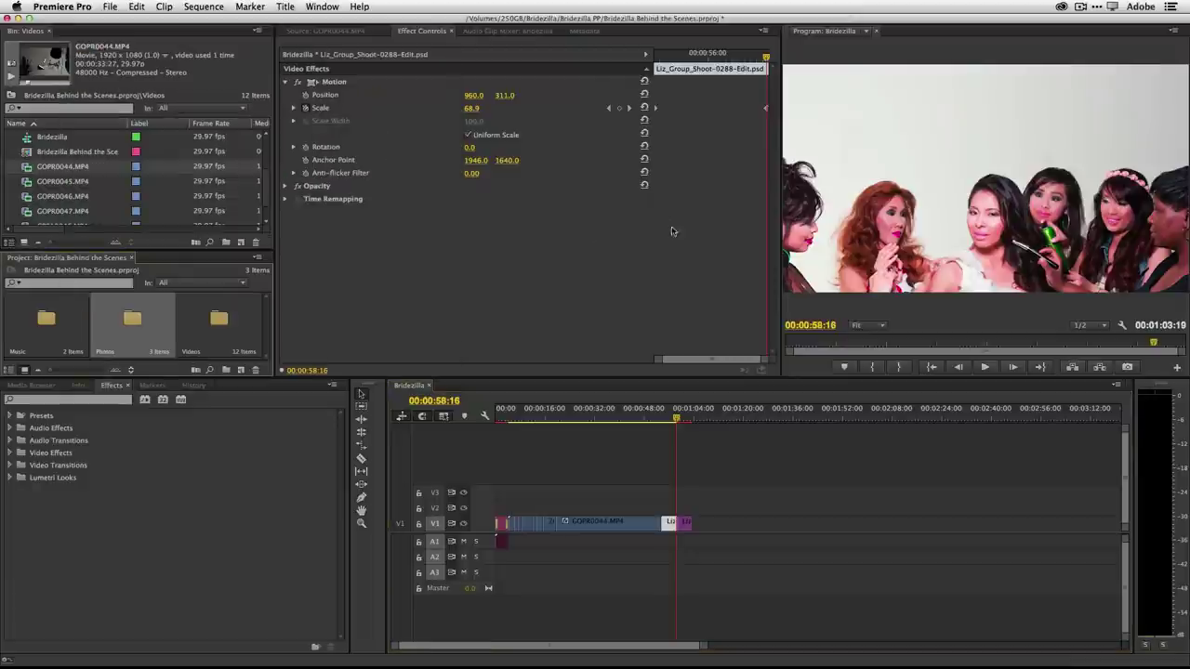
Select the 0123 photo on V1, expand its Motion properties, and park the playhead at its start, 00:00:58:19.
left_click(688, 524)
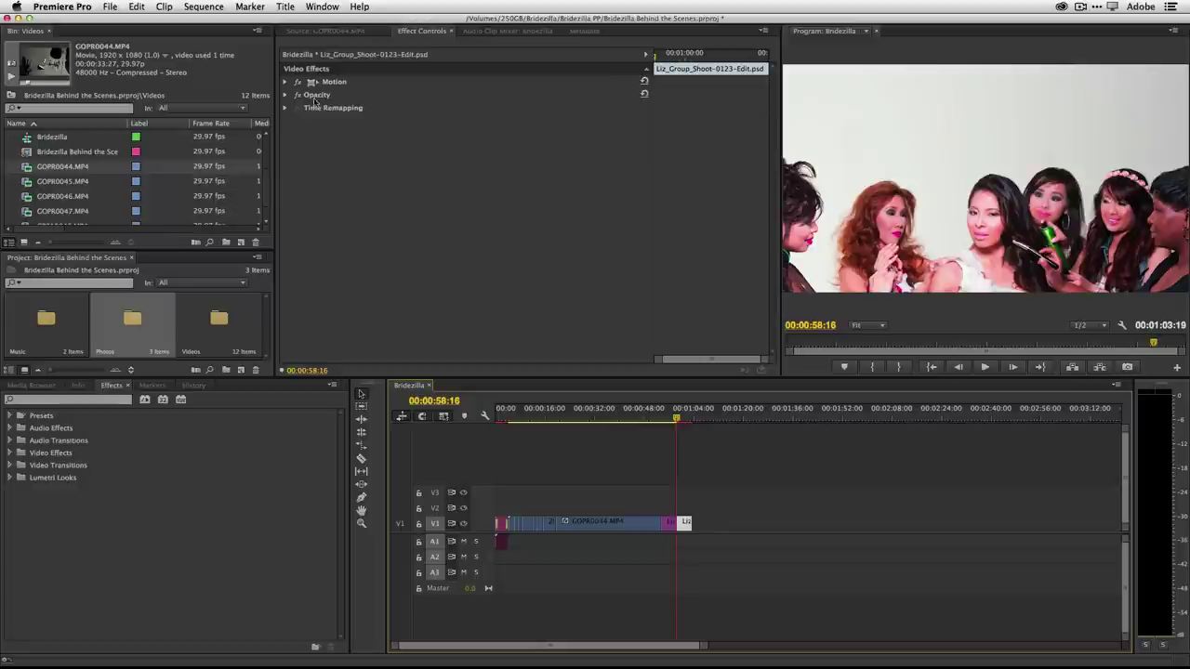
left_click(286, 83)
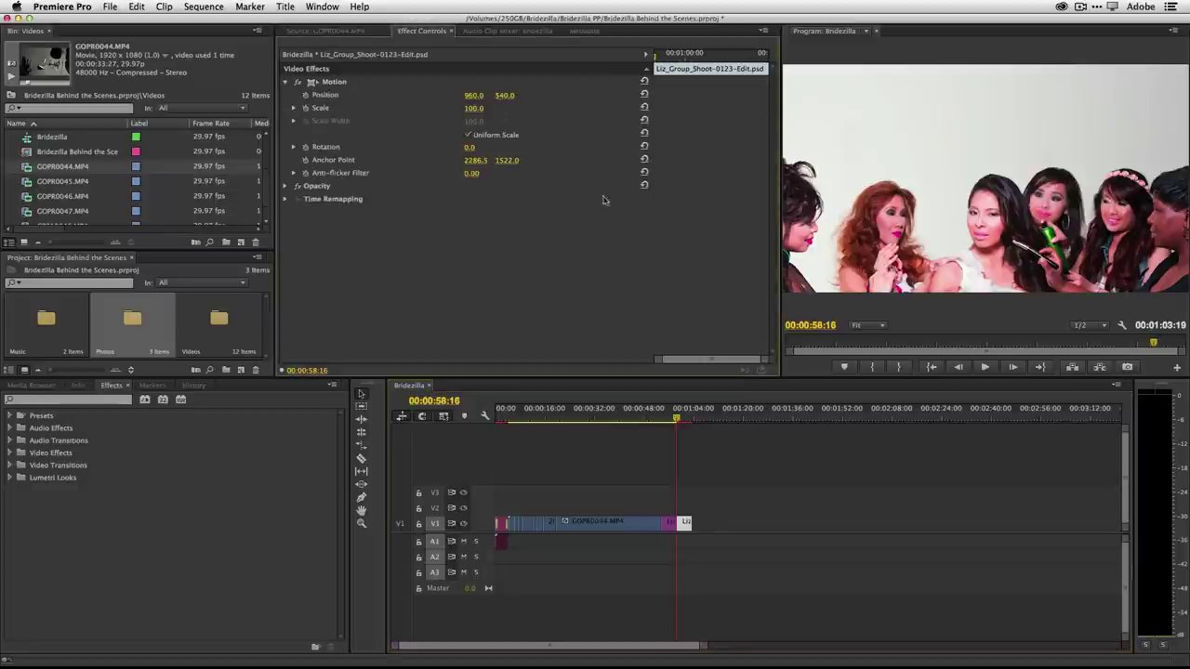
left_click(680, 422)
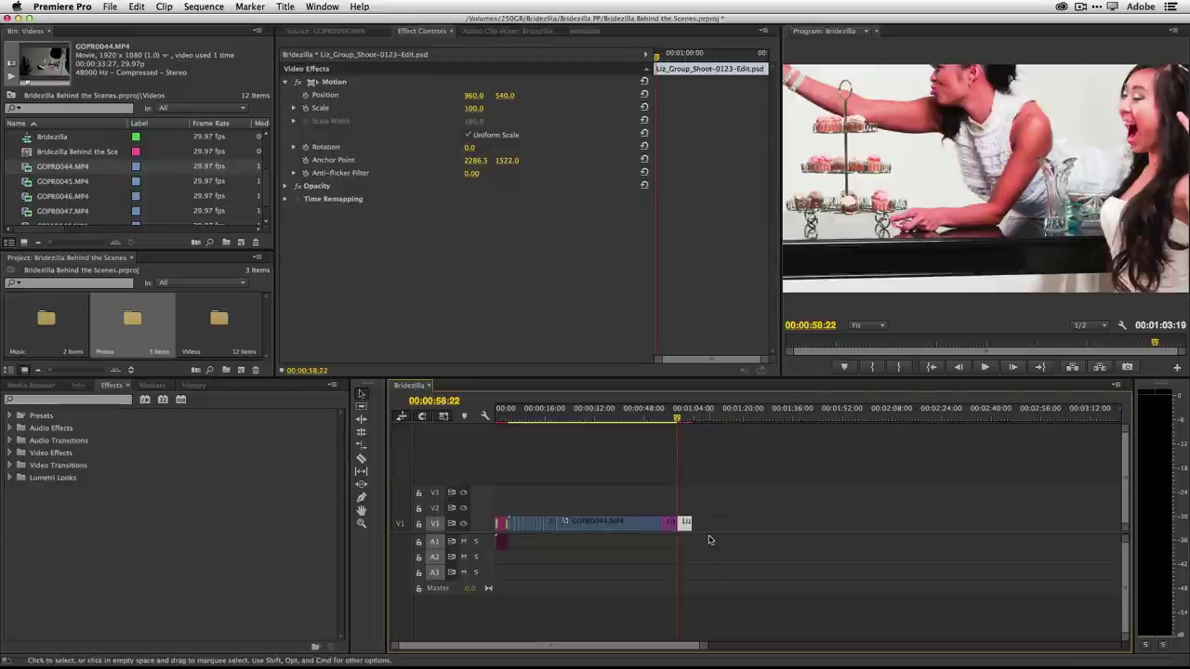
left_click(657, 60)
left_click_drag(656, 60, 654, 59)
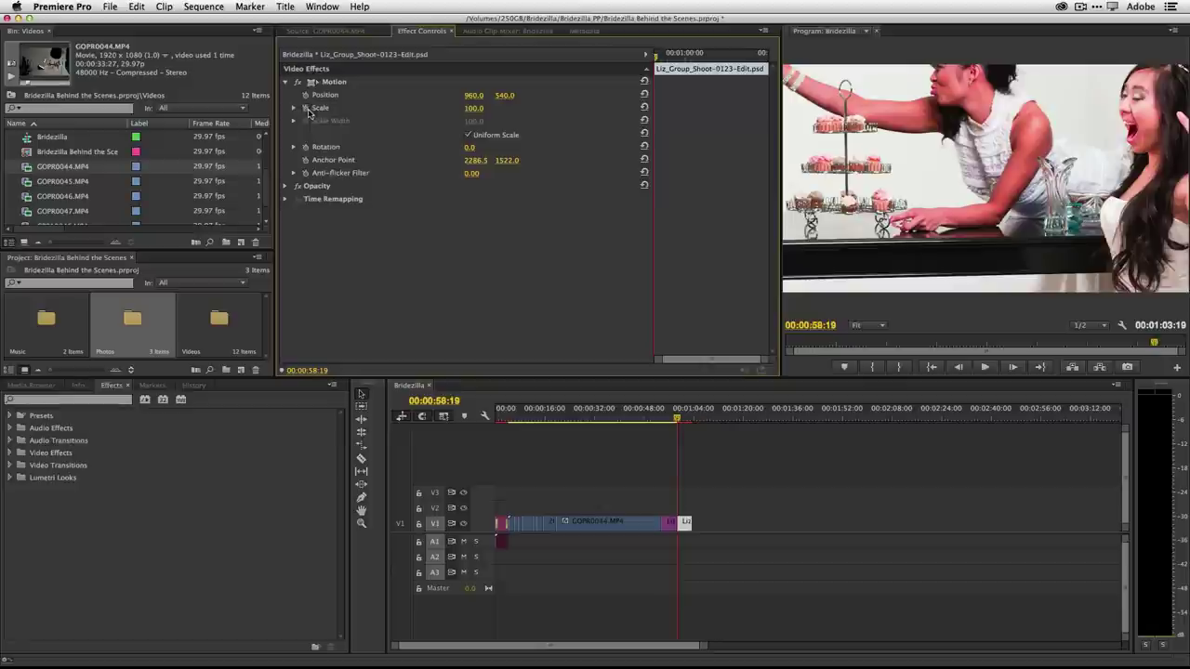
Start Scale keyframing on the 0123 photo at 00:00:58:19 with a Scale of 60.0.
left_click(305, 108)
left_click(475, 108)
type("52")
key("Return")
key("Down")
key("Down")
key("Down")
key("Down")
key("Down")
key("Down")
key("Down")
key("Down")
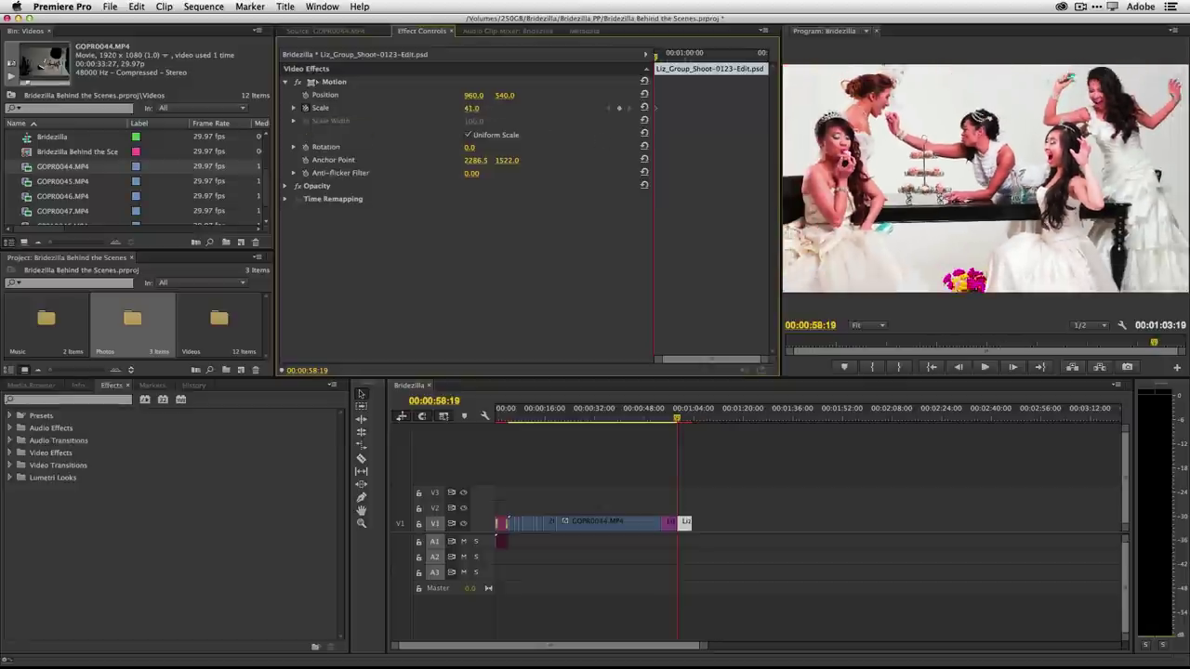
key("Up")
key("Up")
key("Up")
key("Up")
key("Up")
key("Up")
key("Up")
key("Up")
key("Up")
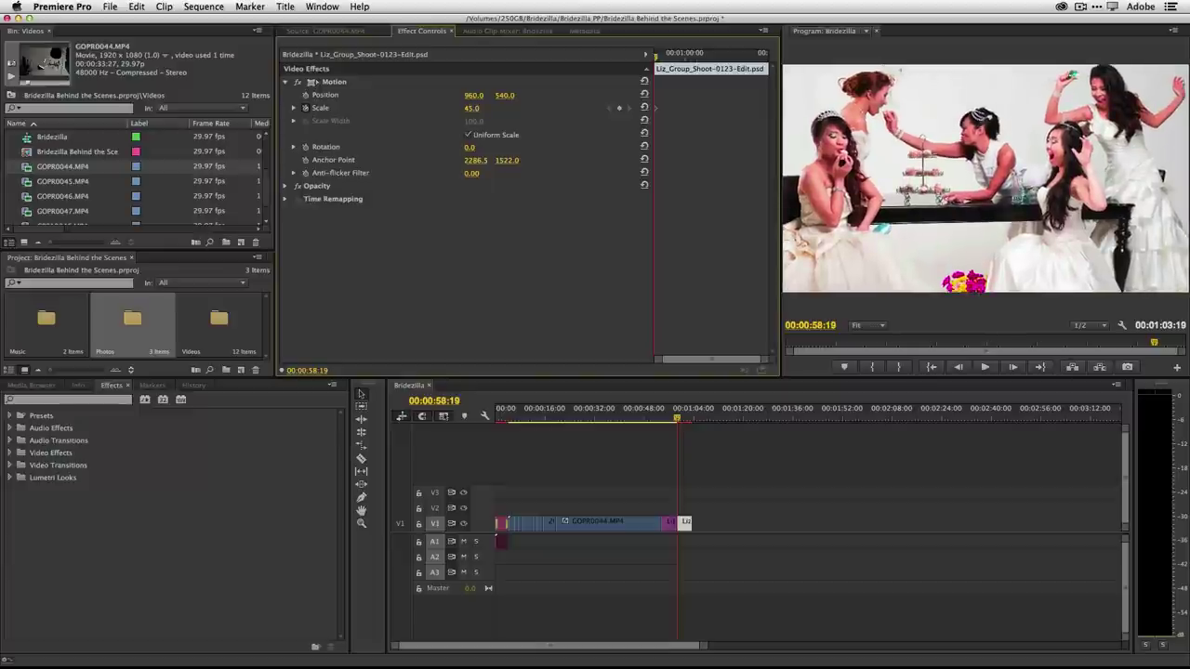
key("Up")
key("Up")
key("Up")
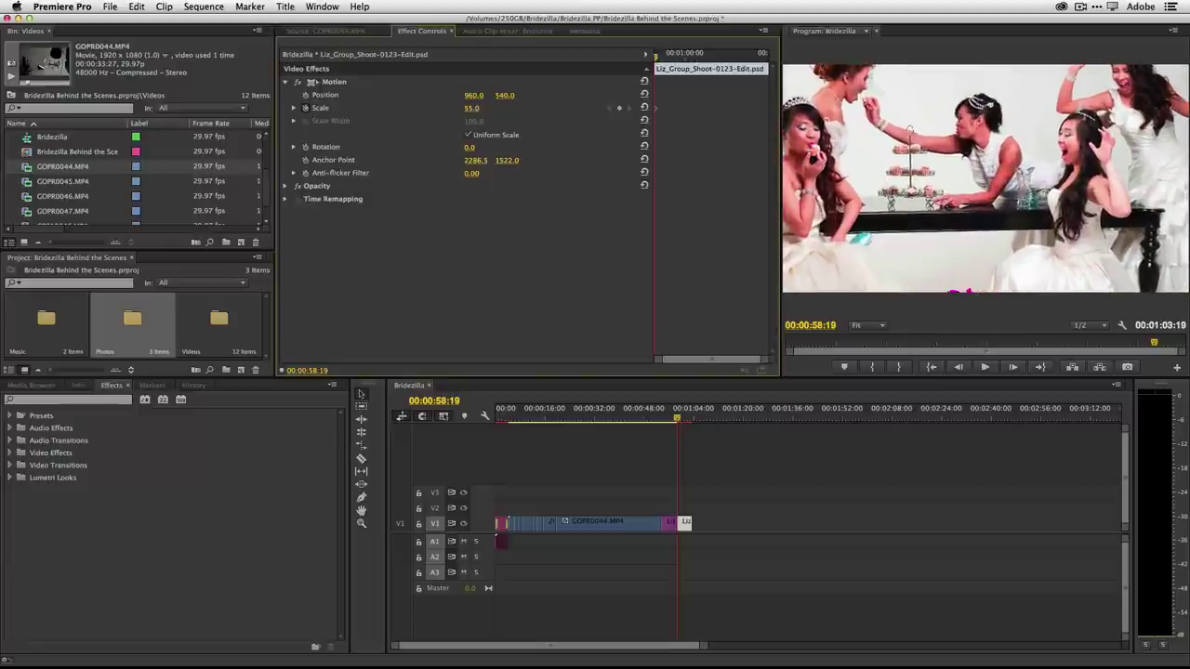
key("Up")
key("Up")
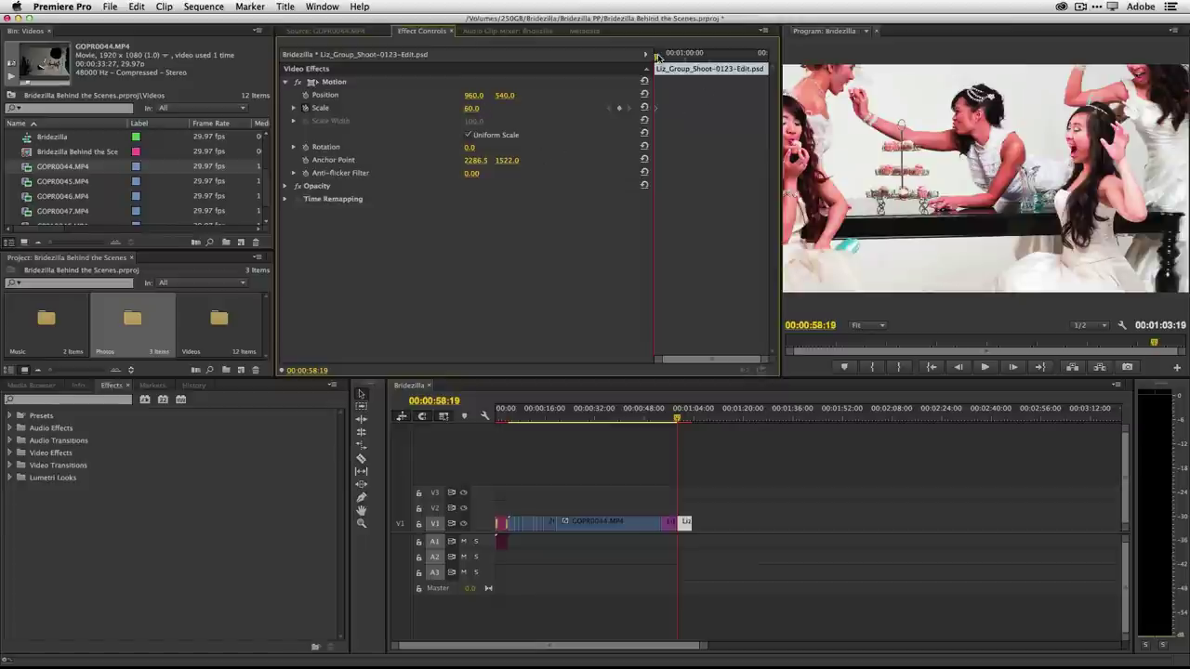
Add a Scale keyframe of 44.0 at 00:01:03:16 on the 0123 photo, and scrub its end to review the zoom-out.
left_click_drag(656, 58, 766, 57)
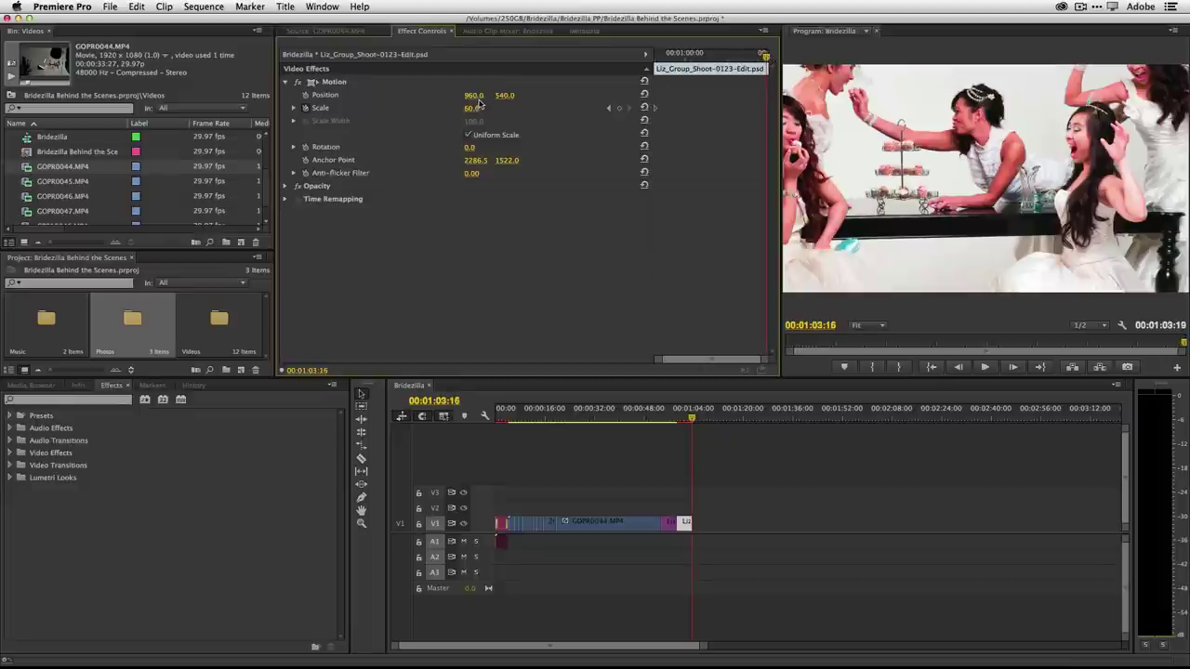
left_click_drag(473, 109, 467, 109)
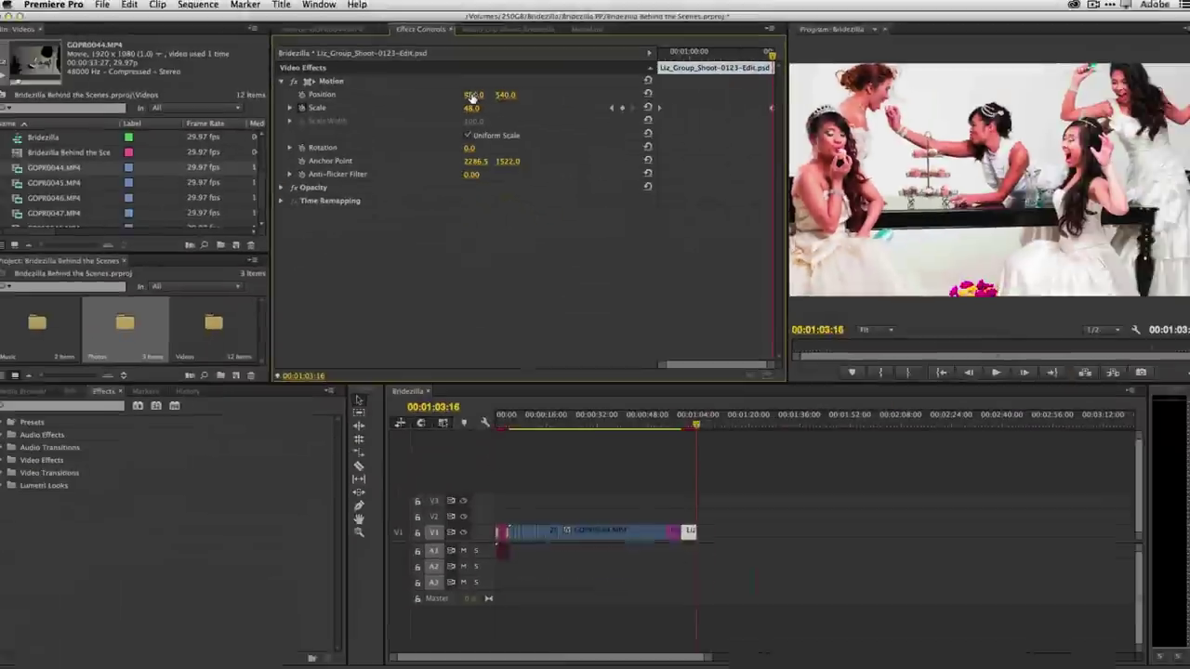
left_click_drag(471, 108, 465, 108)
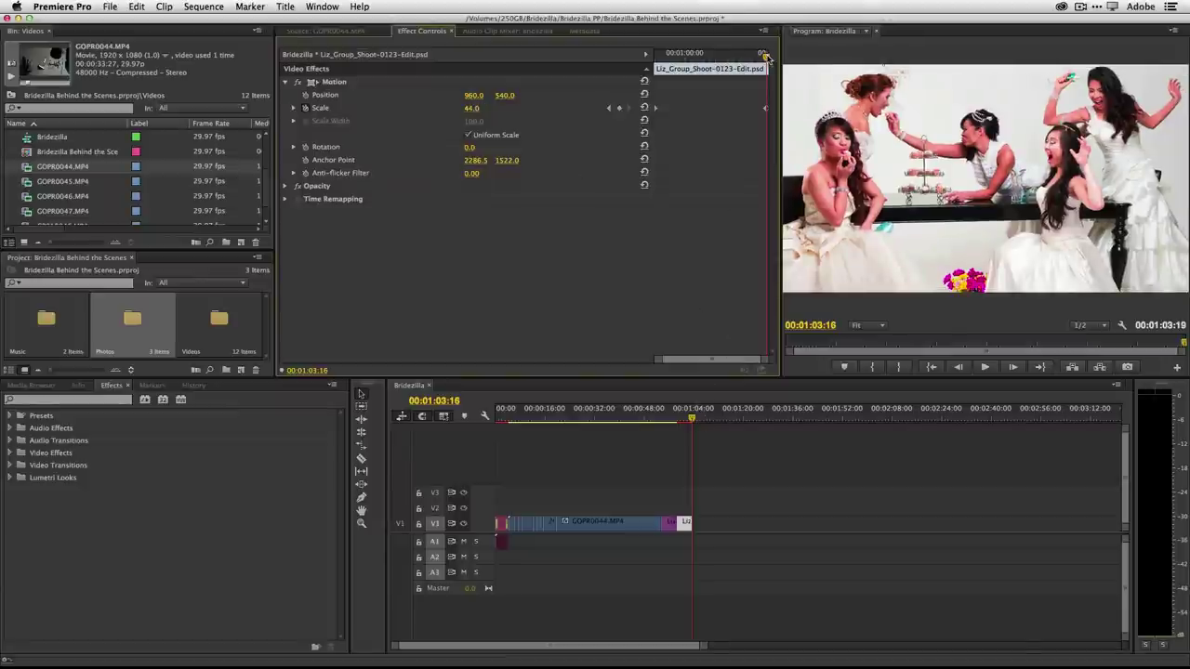
mouse_move(765, 57)
left_mouse_down()
mouse_move(611, 65)
mouse_move(764, 62)
mouse_move(775, 74)
left_mouse_up()
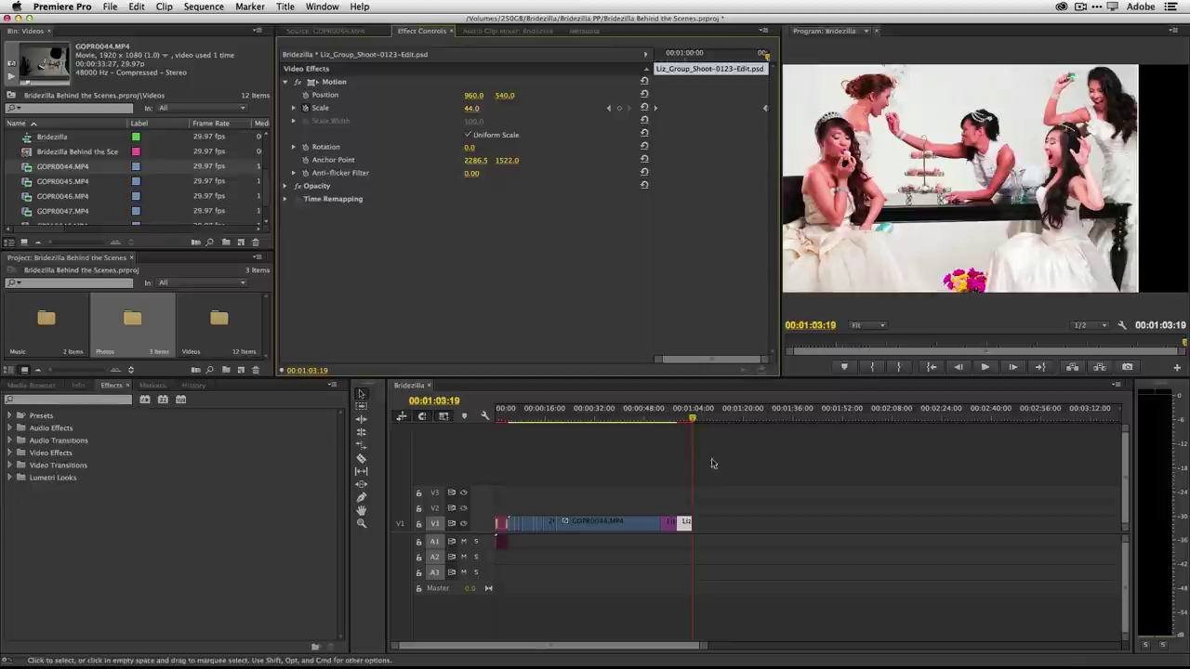
mouse_move(694, 420)
left_mouse_down()
mouse_move(662, 424)
mouse_move(694, 421)
left_mouse_up()
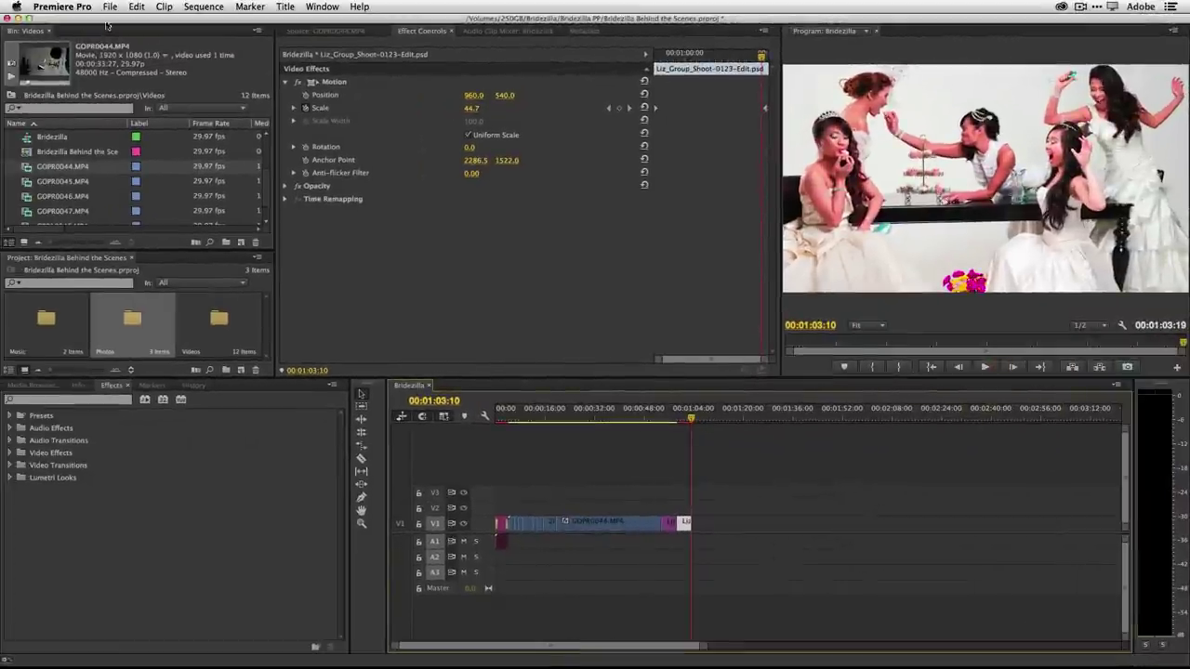
Create a new title named The End with the default 1920 x 1080 video settings.
left_click(109, 7)
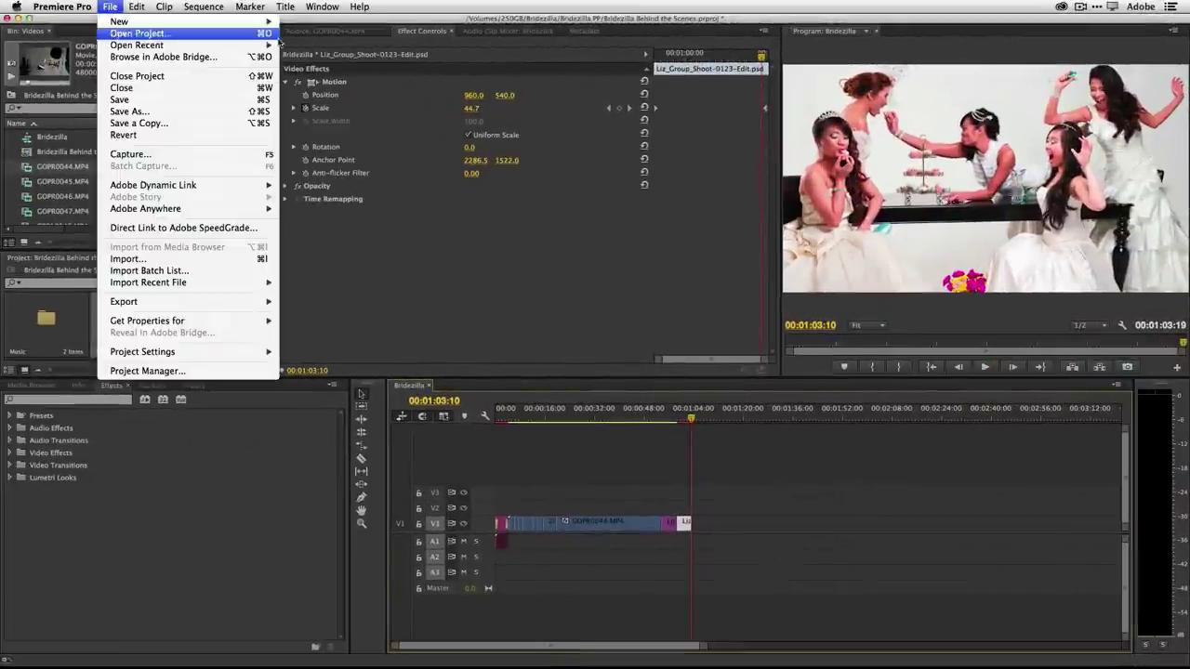
mouse_move(247, 20)
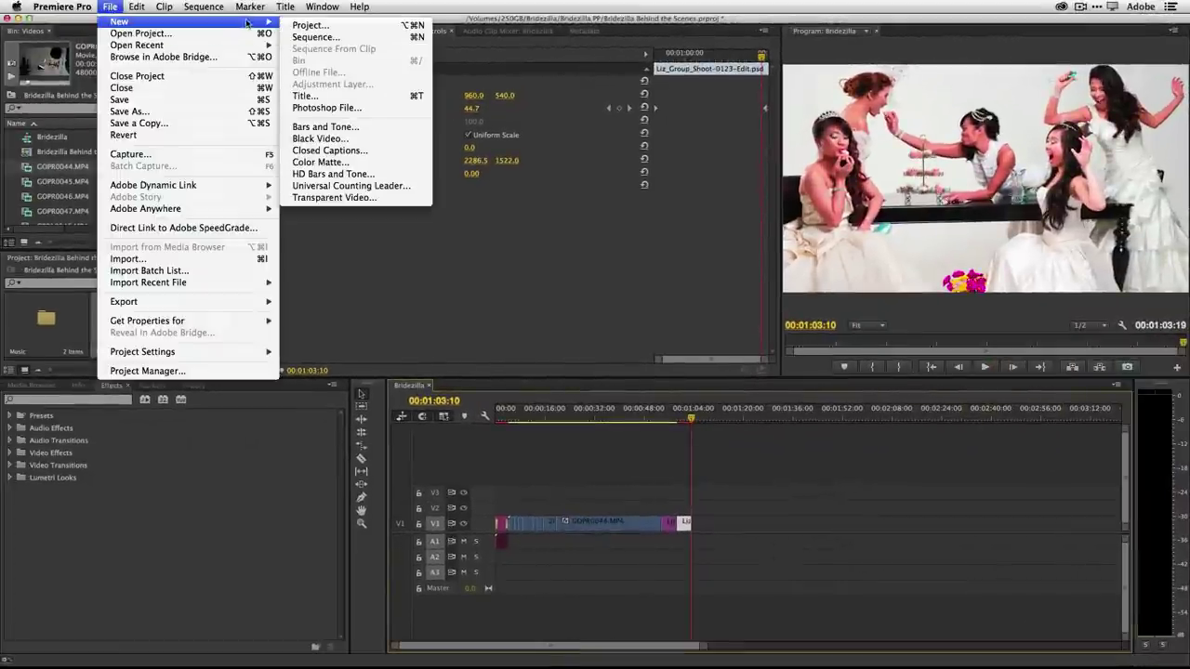
left_click(309, 96)
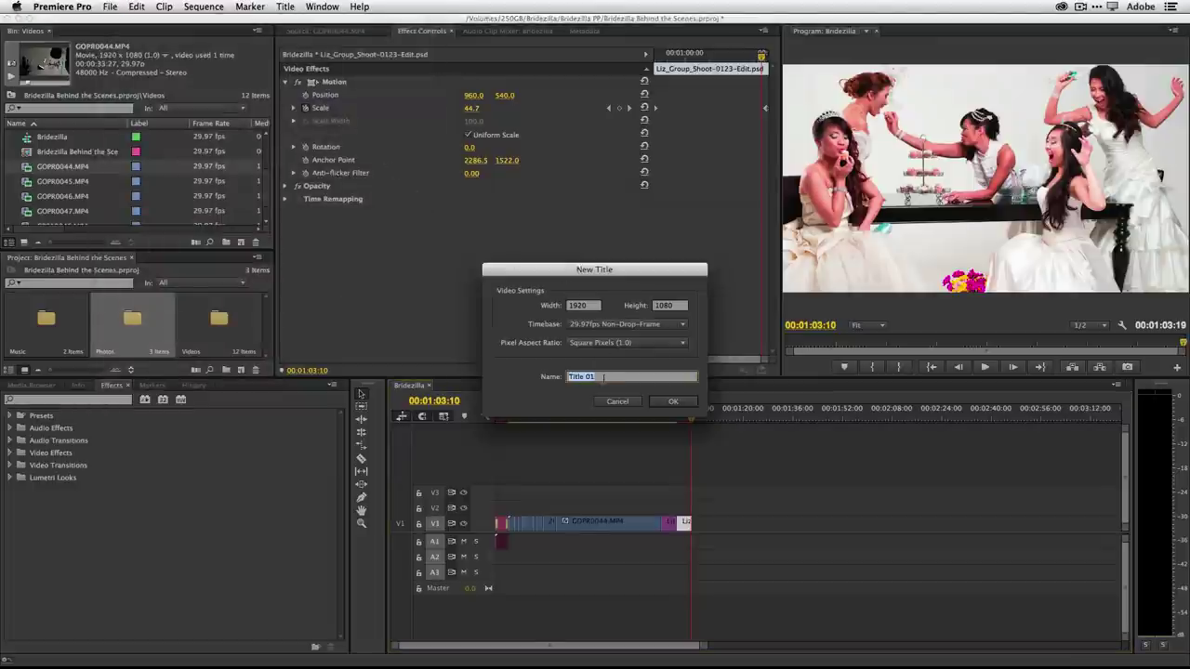
type("The End")
left_click(662, 404)
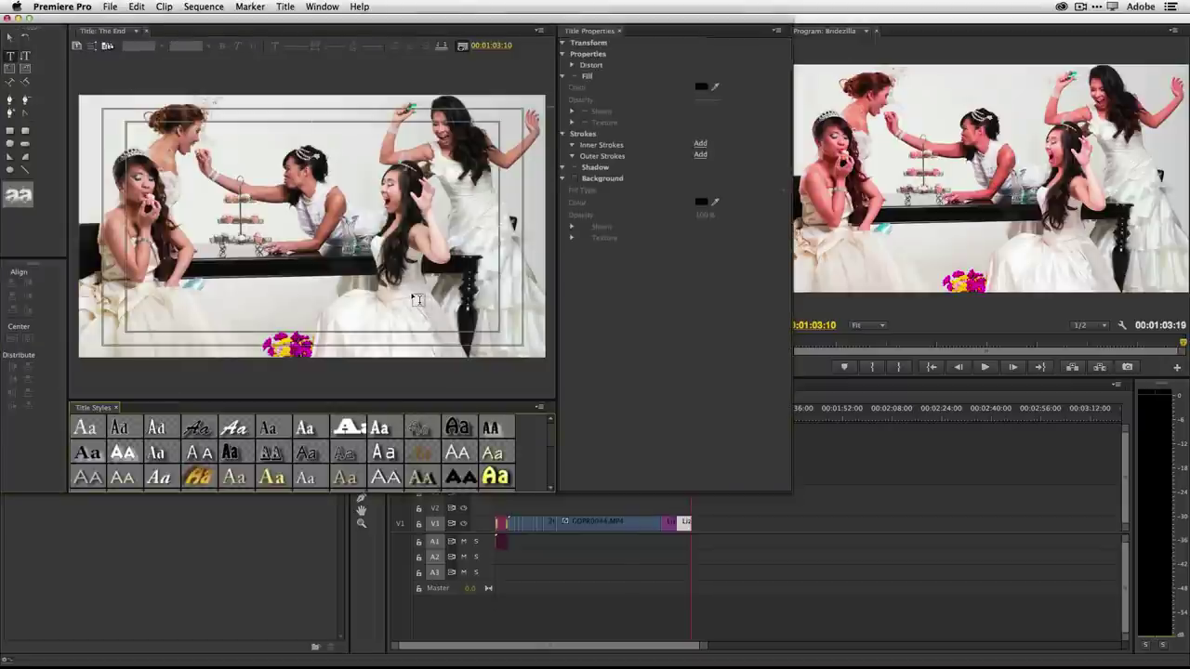
Add a text line reading "The End" to the title.
left_click(277, 219)
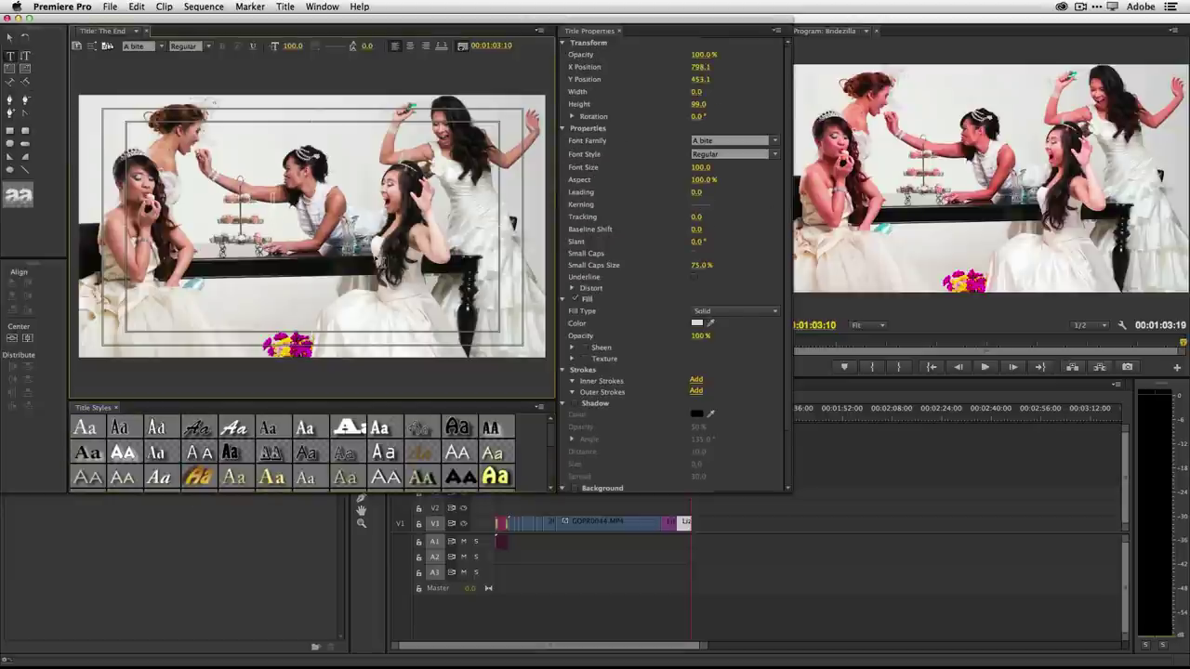
type("The End")
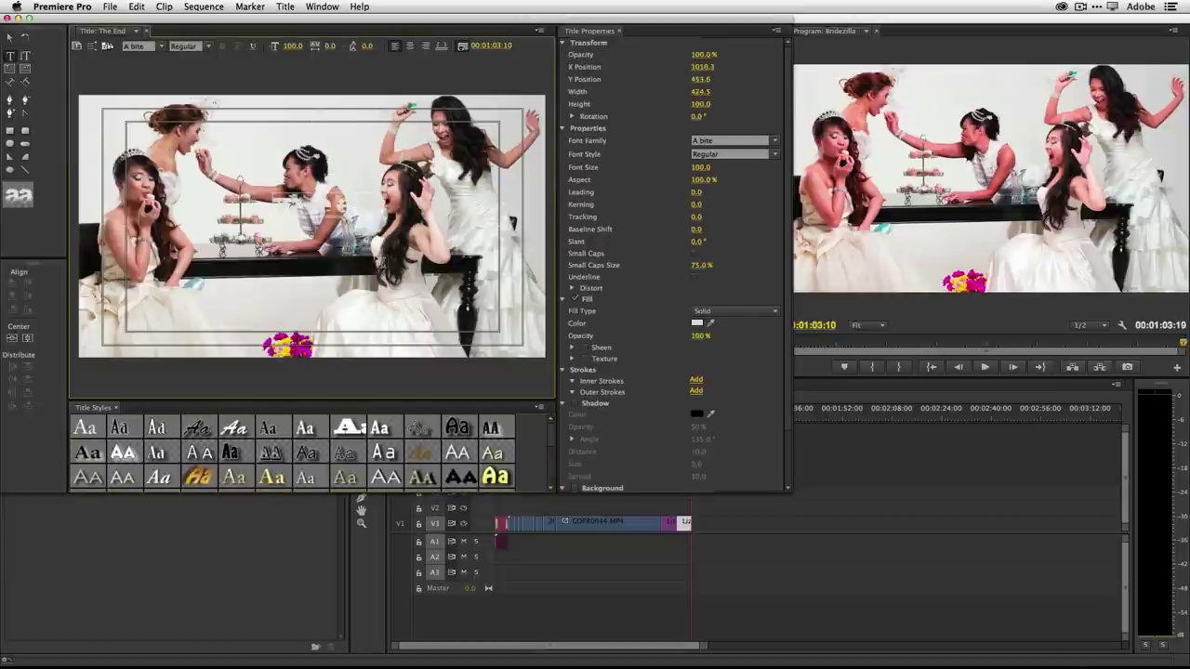
key("BackSpace")
key("BackSpace")
key("BackSpace")
type("End")
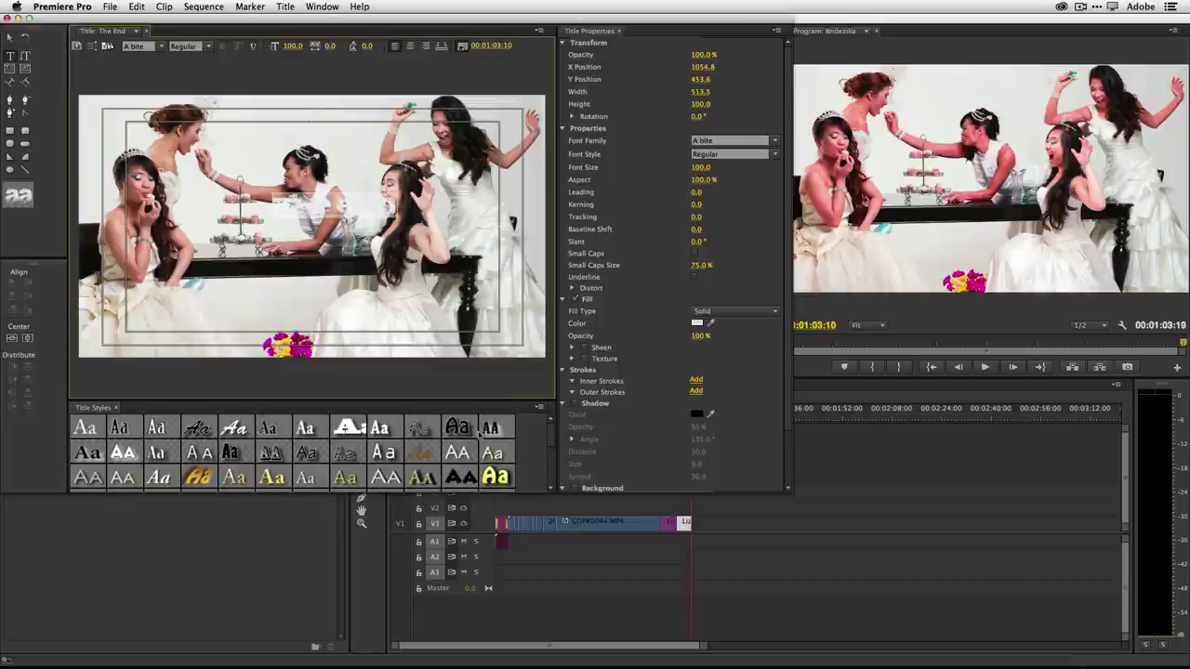
Apply the Blackoak Std style to the title text at font size 125.0, move it near the frame's center, and close the title.
left_click(352, 432)
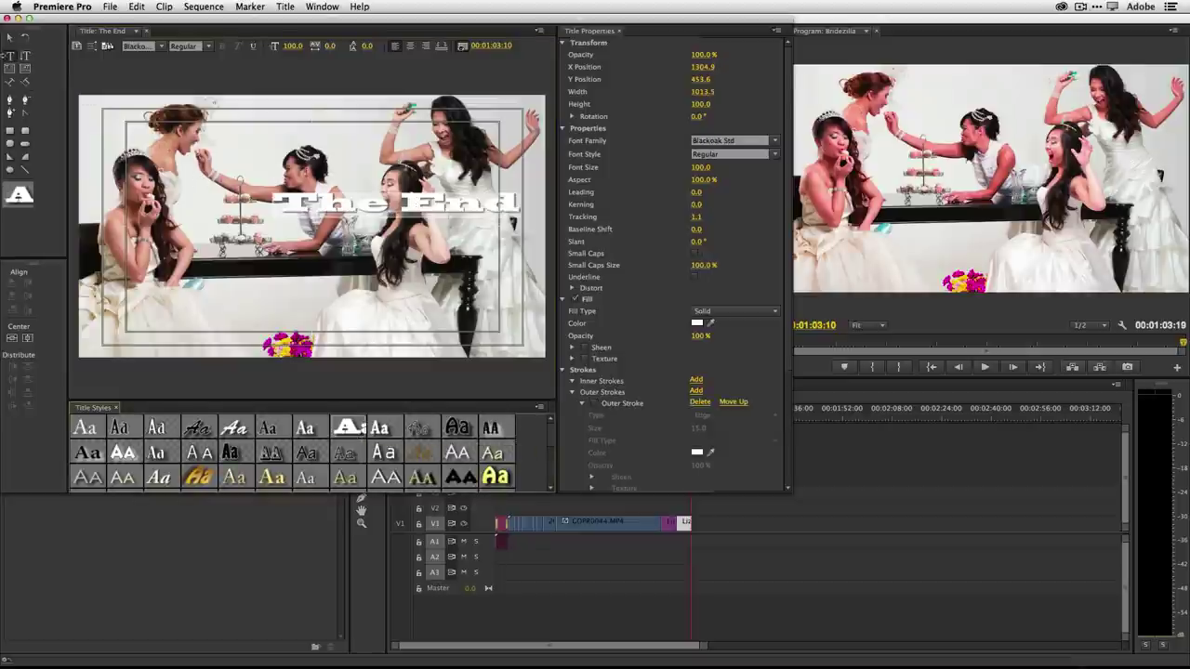
left_click(9, 41)
left_click(313, 212)
left_click_drag(412, 210, 320, 227)
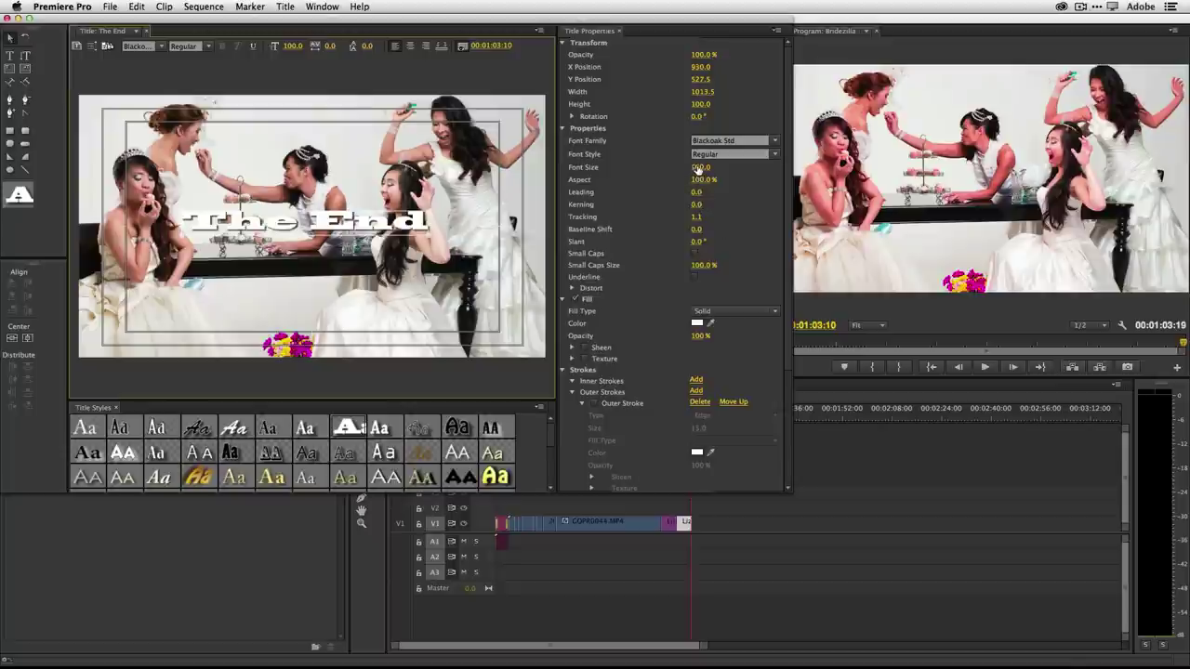
left_click_drag(699, 167, 723, 168)
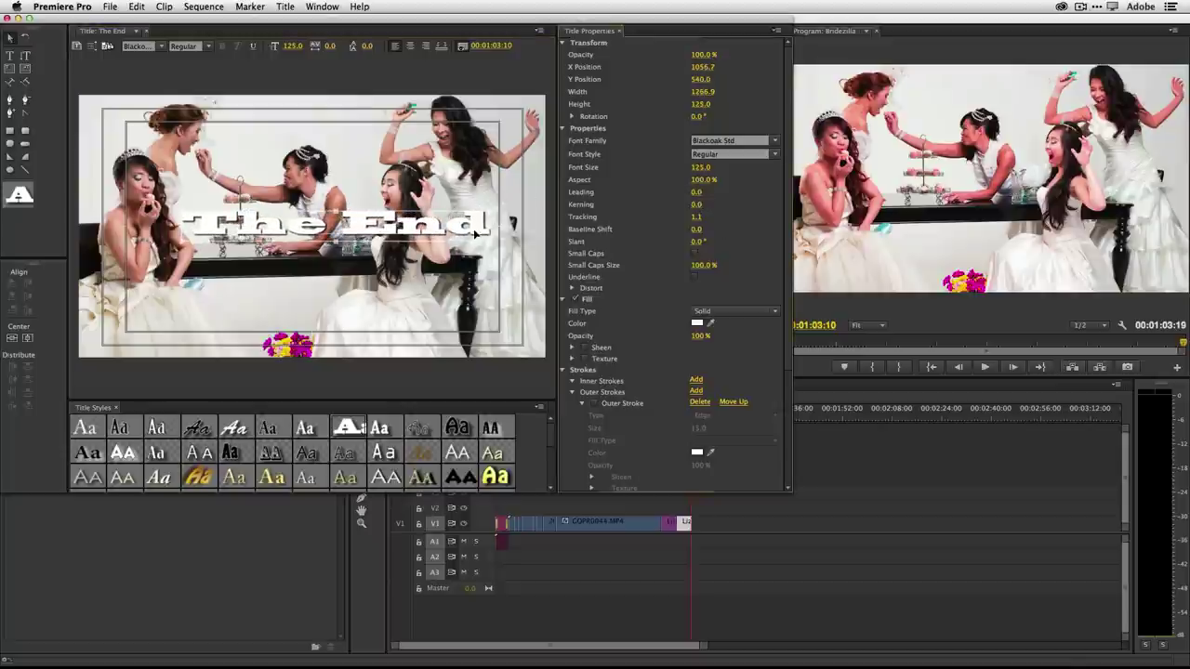
left_click_drag(474, 232, 451, 233)
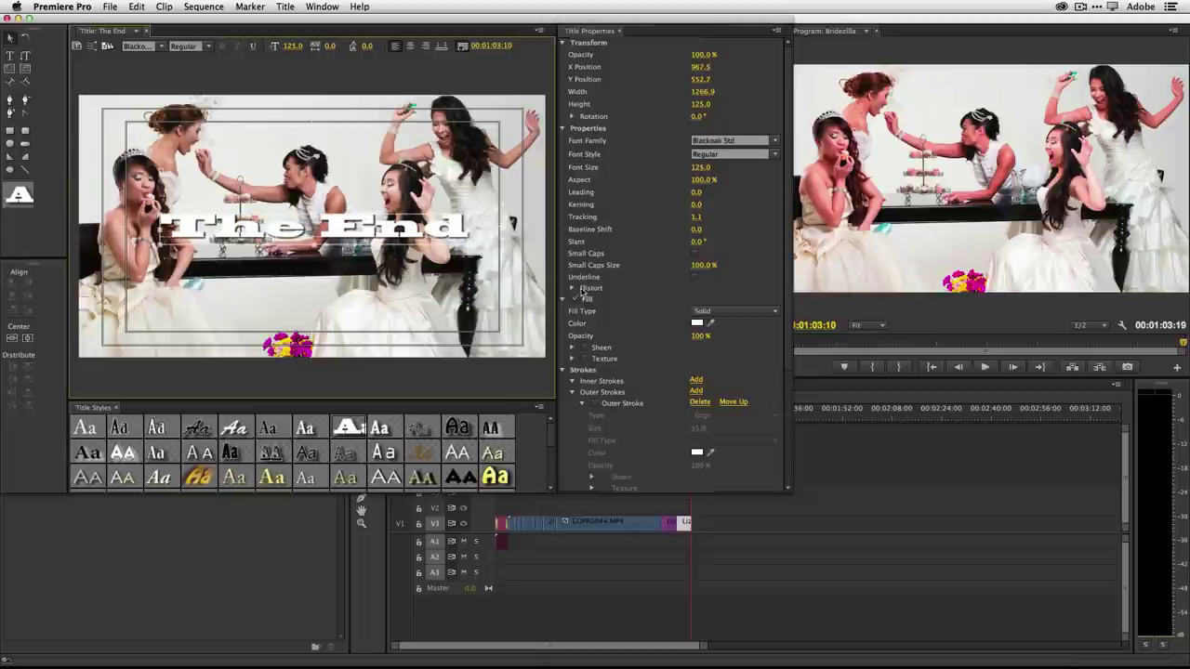
left_click(7, 19)
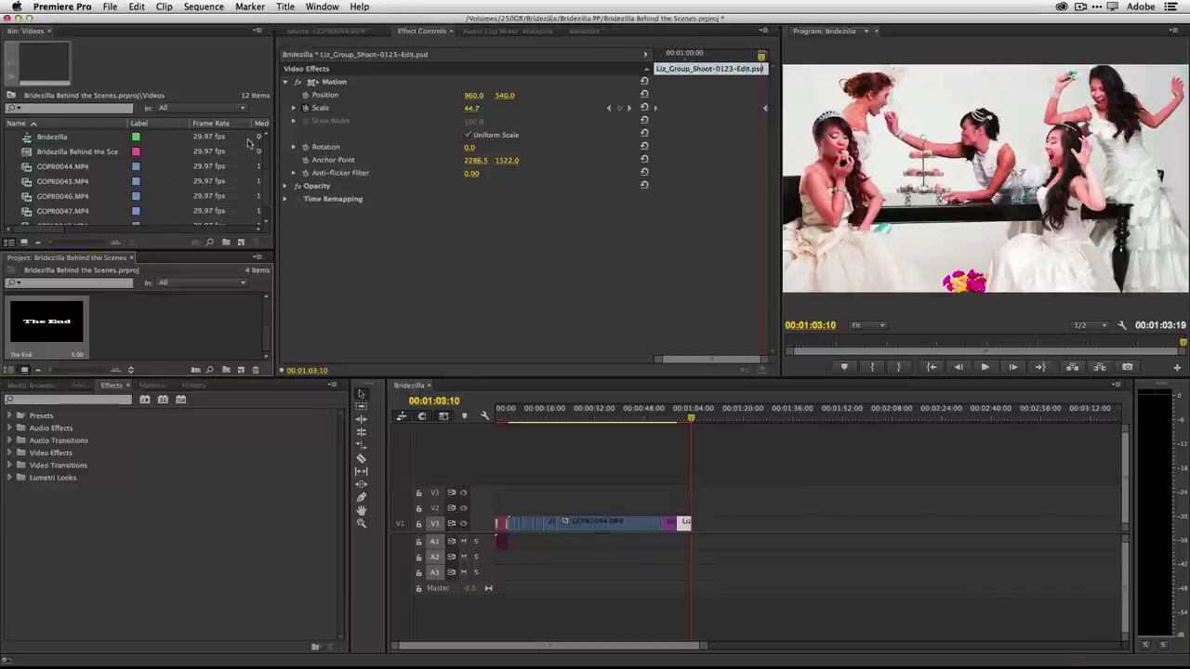
Append the The End title after the 0123 photo on V1.
scroll(264, 189, "down", 1)
scroll(264, 196, "up", 4)
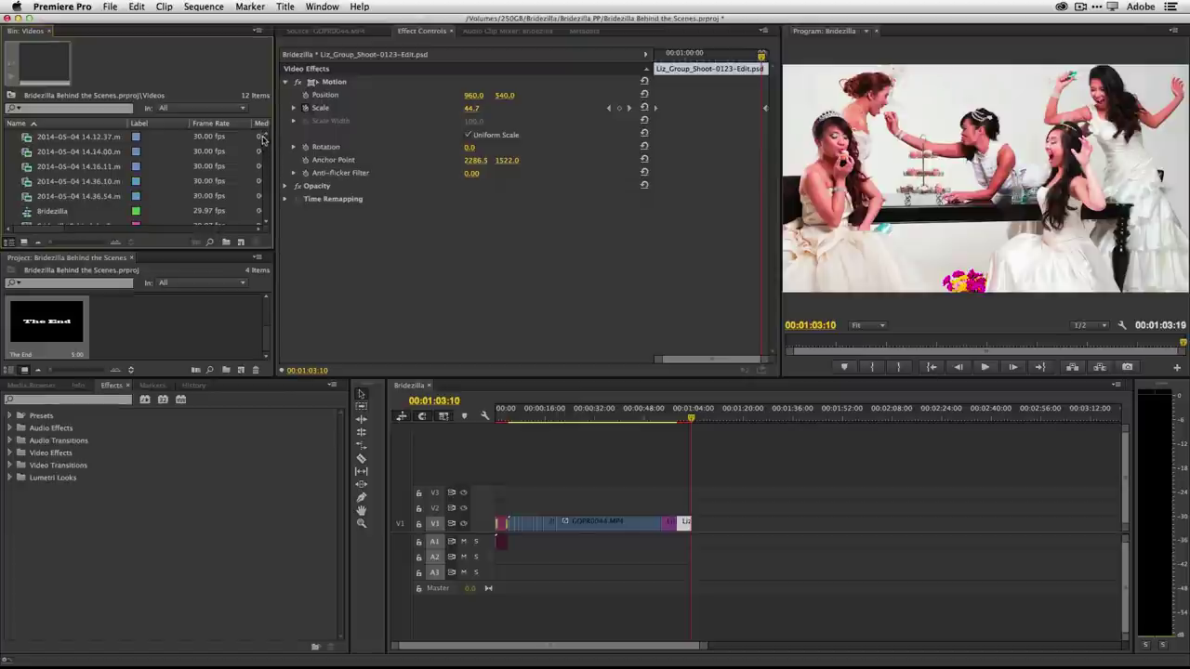
left_click_drag(264, 140, 262, 192)
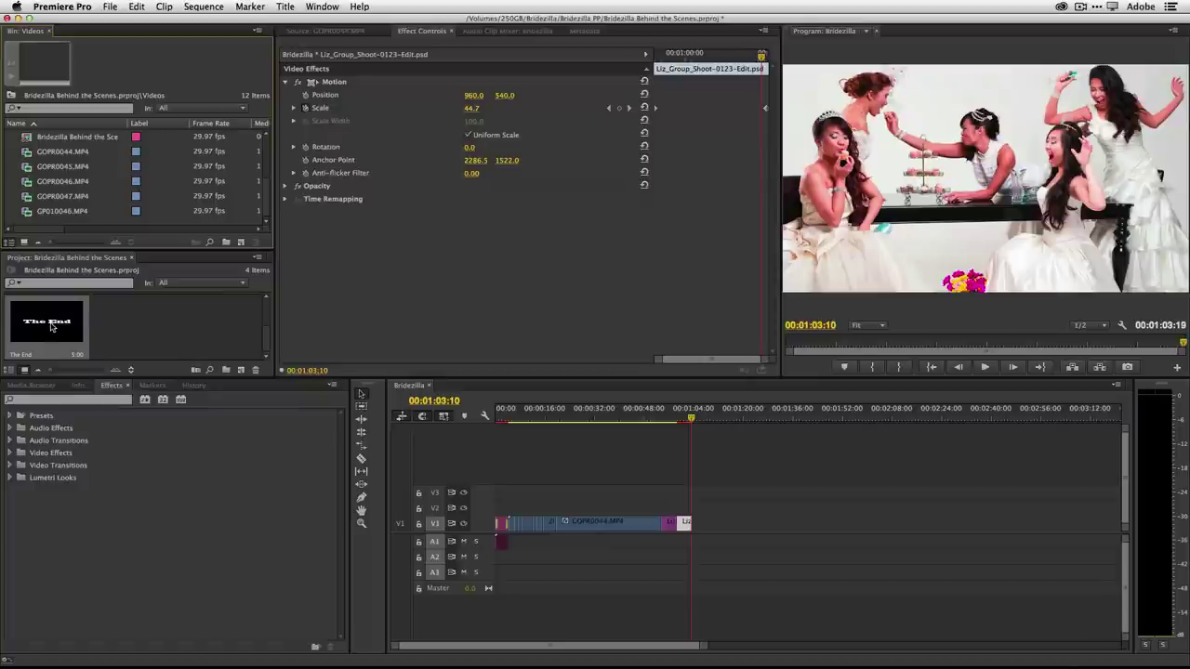
left_click_drag(45, 327, 703, 526)
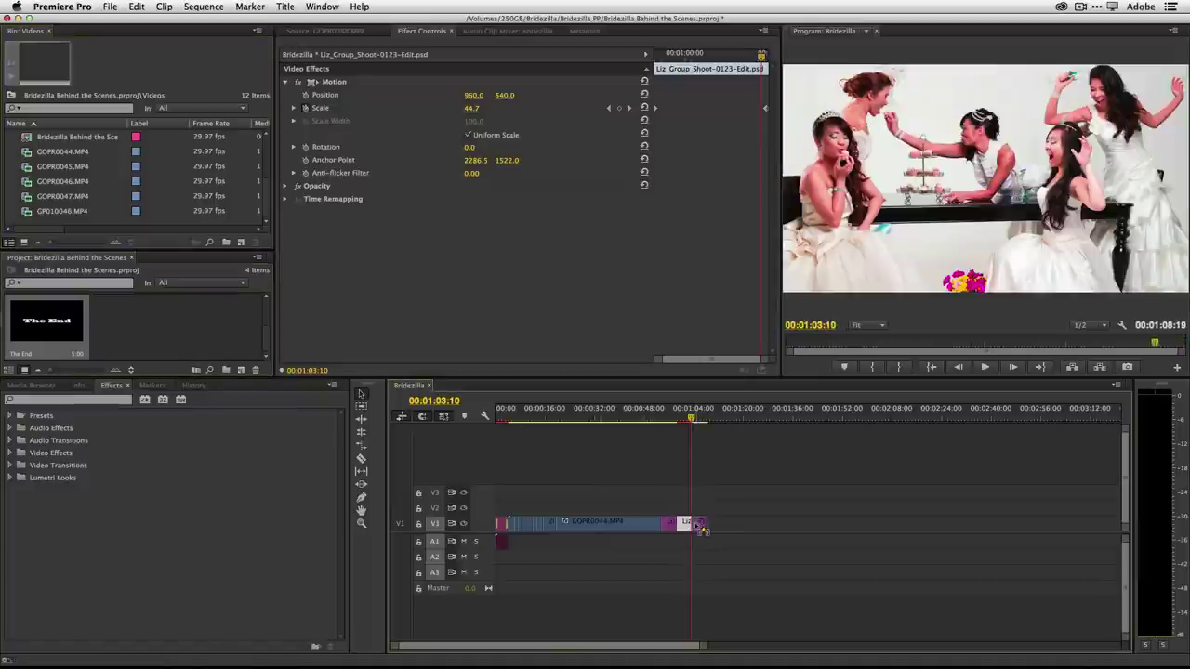
Preview the The End title at 00:01:06:10 and apply the default video transition to the end of its clip.
left_click_drag(693, 423, 702, 421)
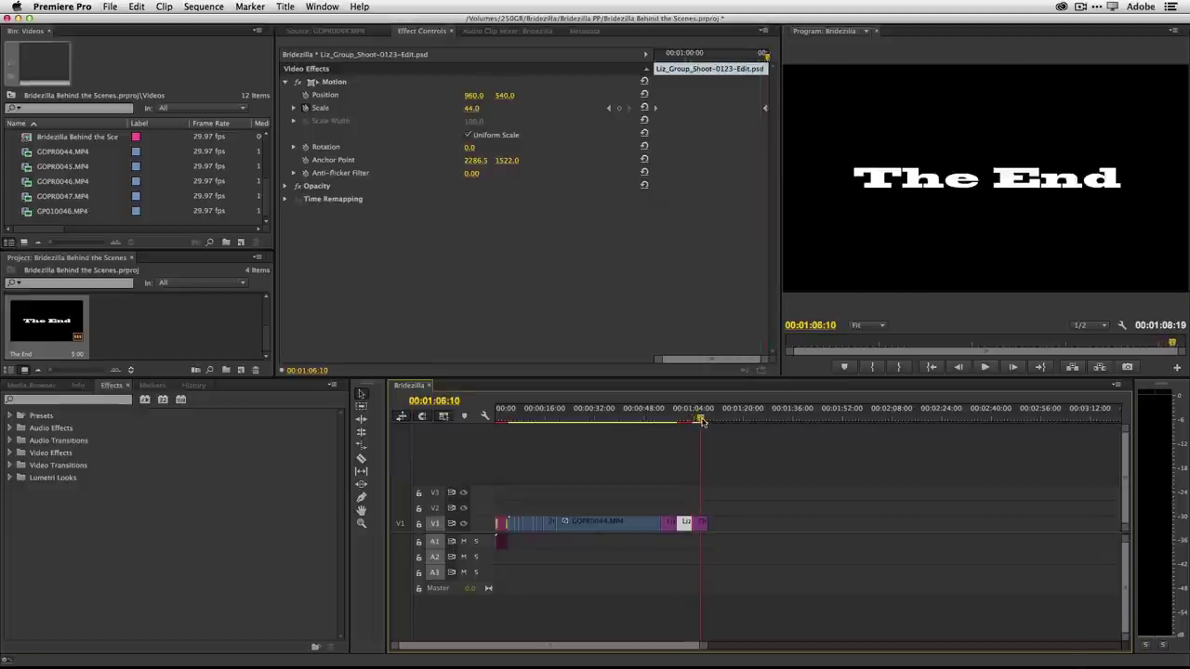
left_click(700, 526)
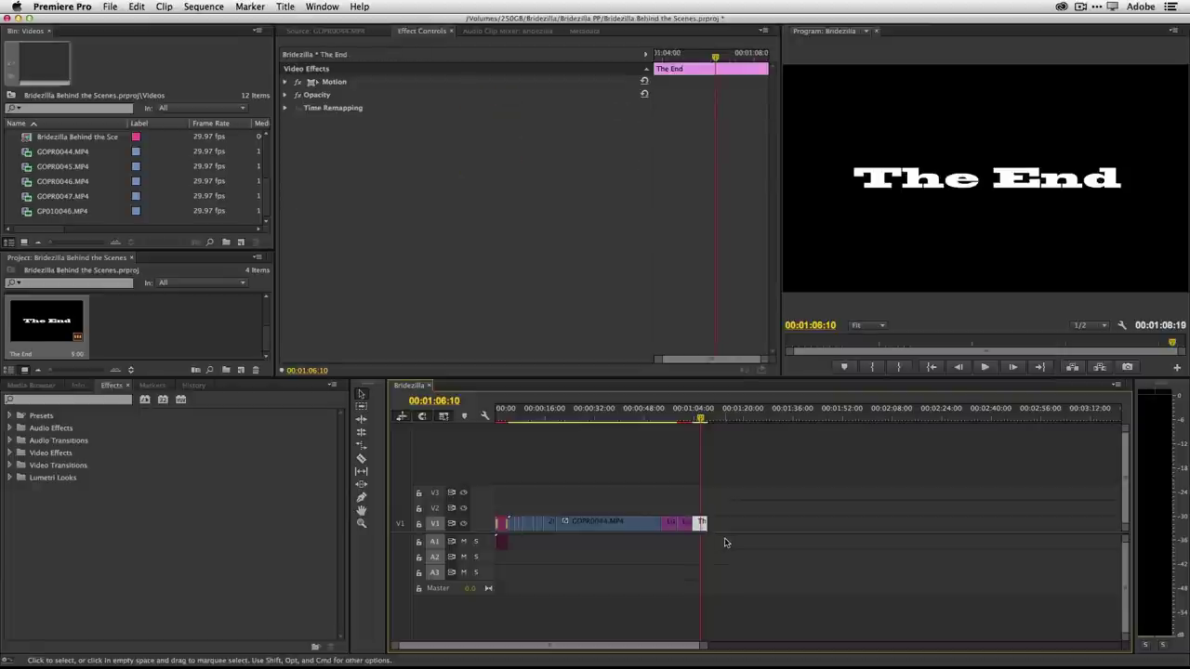
key("super+d")
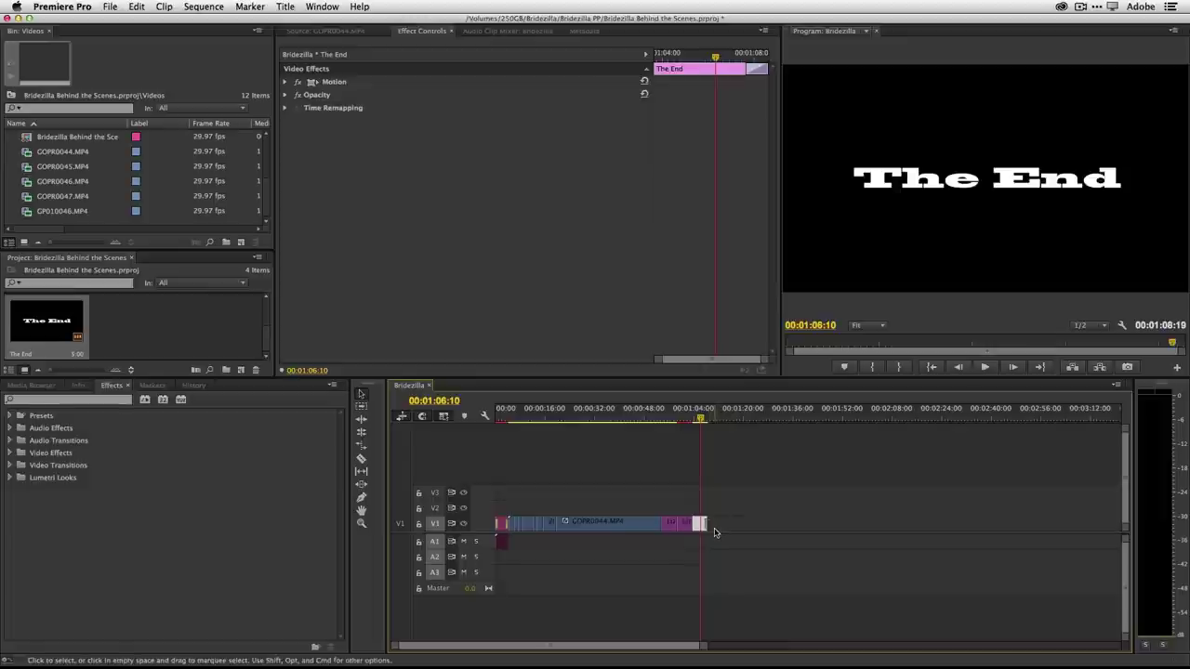
Return the playhead to 00:00:00:00 and load 033471915-motivating-beautiful-wedding-m.mp3 from the Music bin into the Source Monitor.
left_click_drag(701, 418, 482, 425)
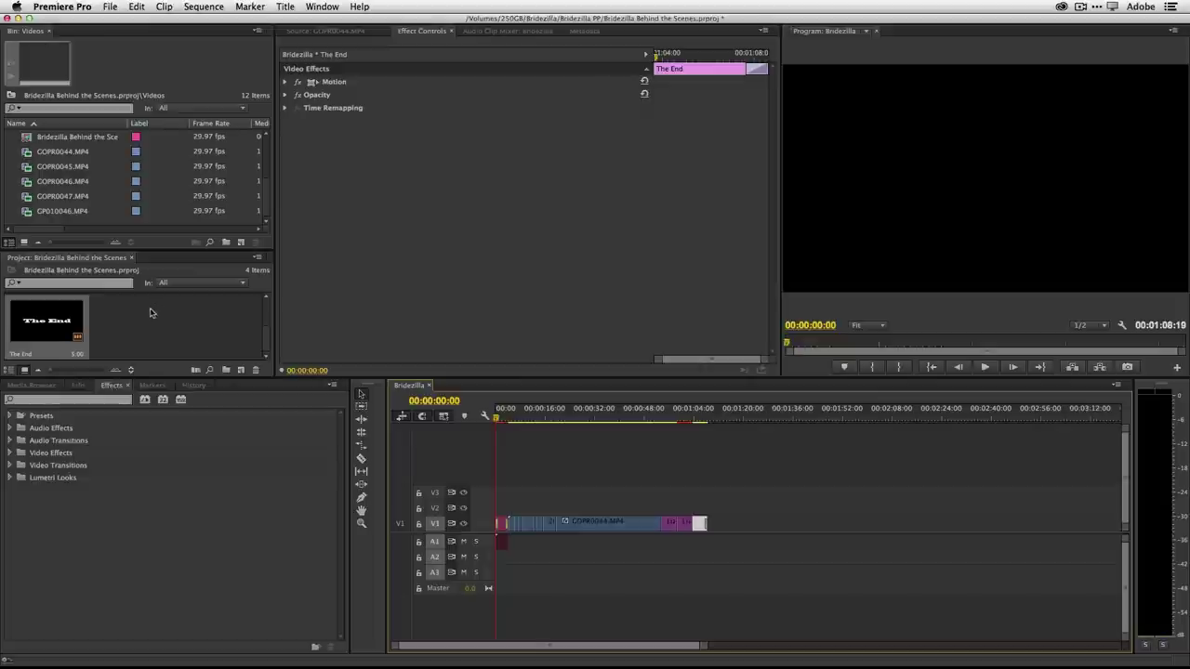
scroll(212, 315, "up", 2)
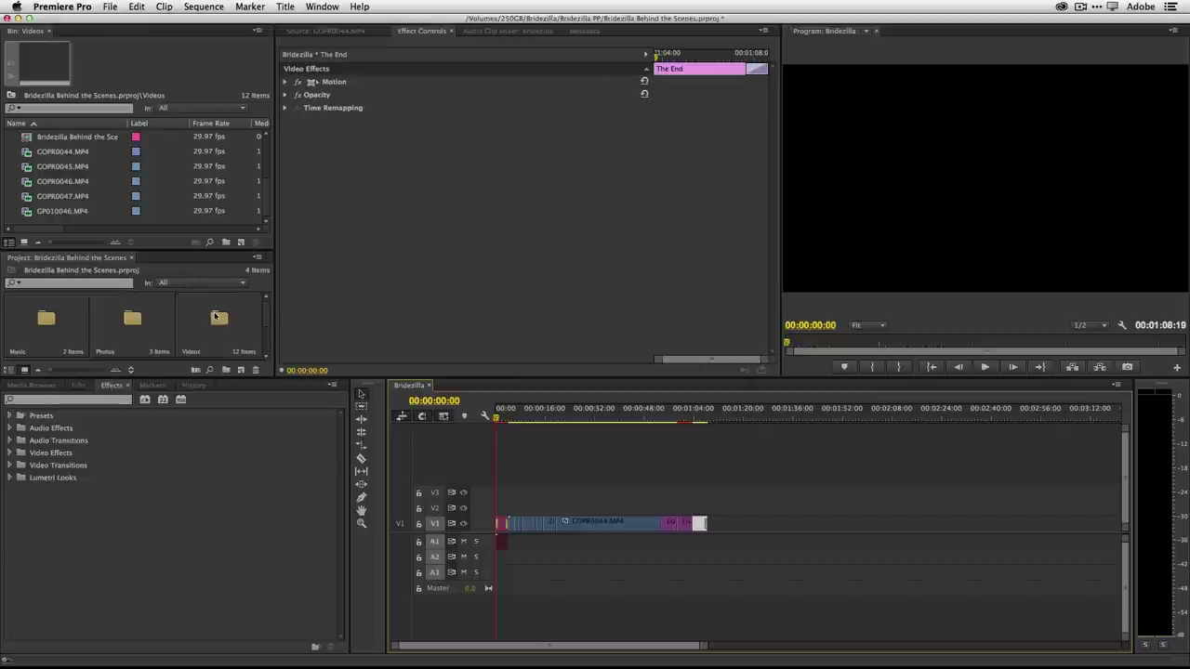
double_click(46, 320)
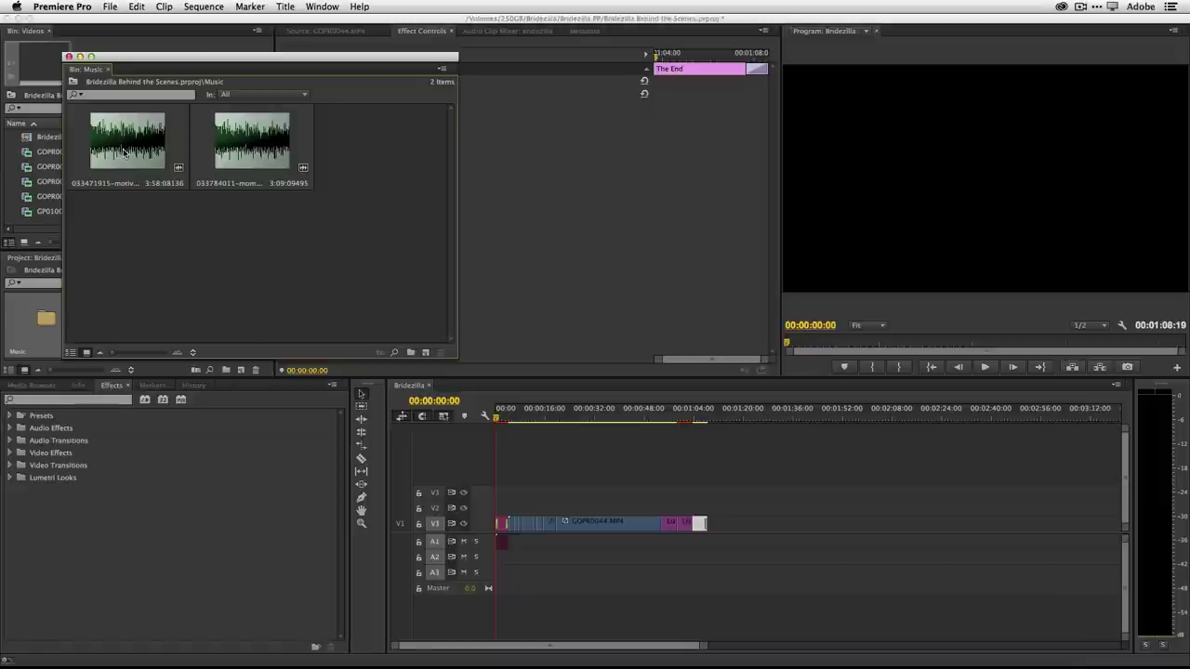
double_click(124, 151)
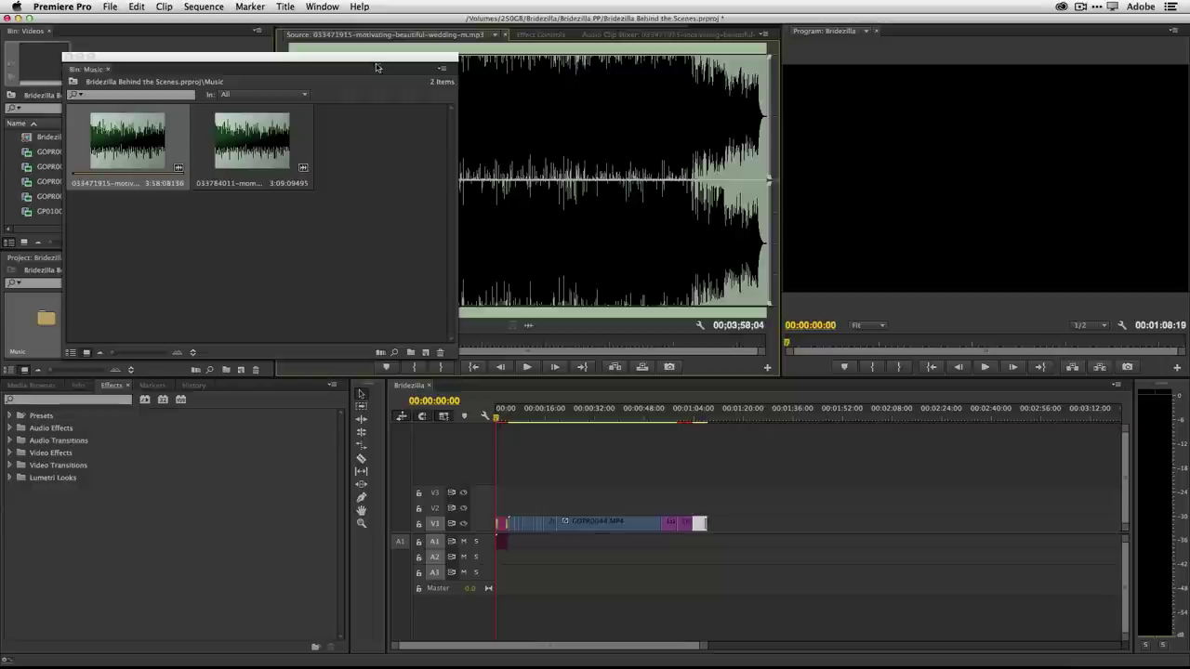
Audition the loaded wedding track, then load and play the 033784011 music file from the Music bin in the Source Monitor.
left_click_drag(378, 59, 154, 127)
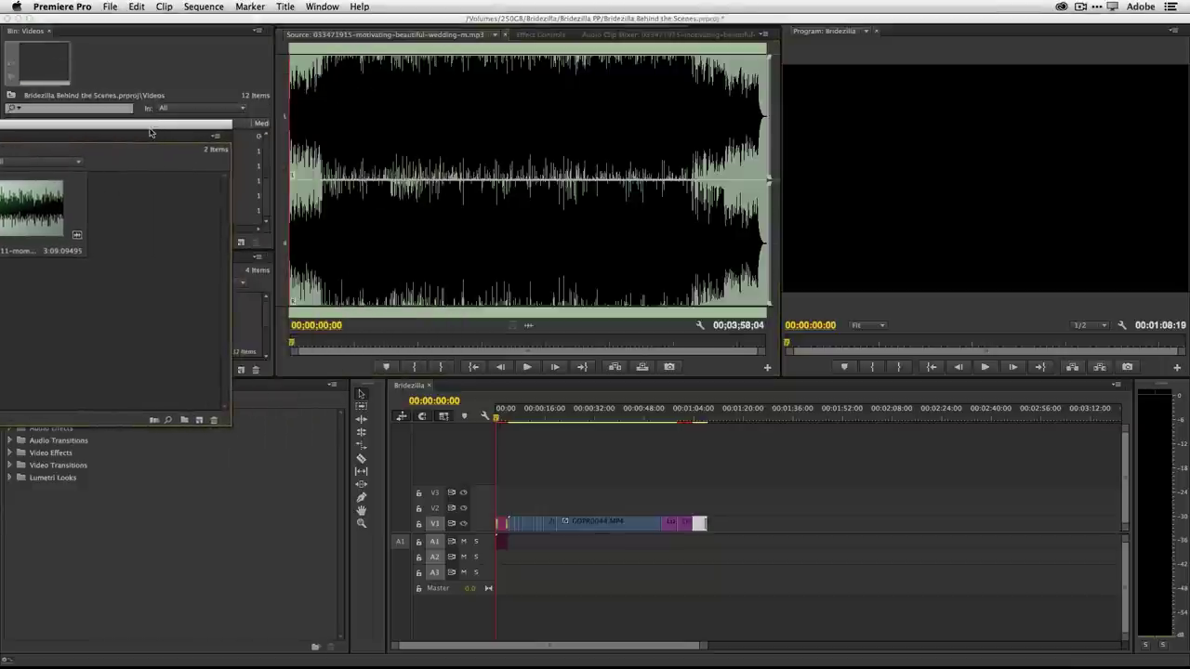
left_click(527, 367)
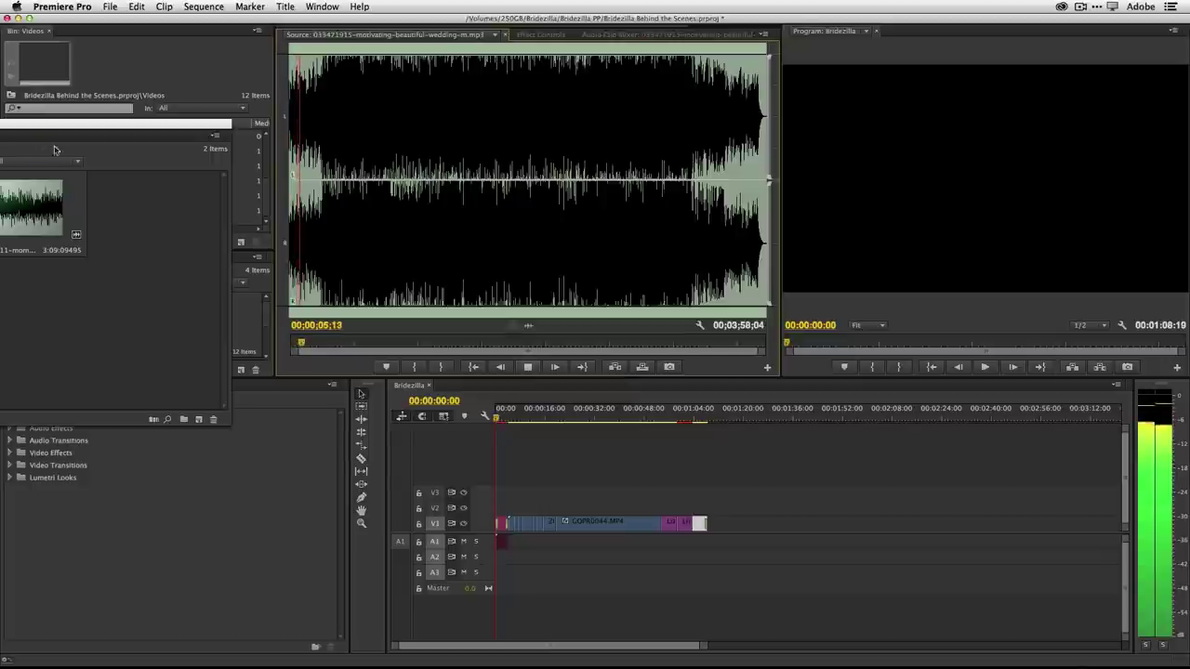
double_click(192, 177)
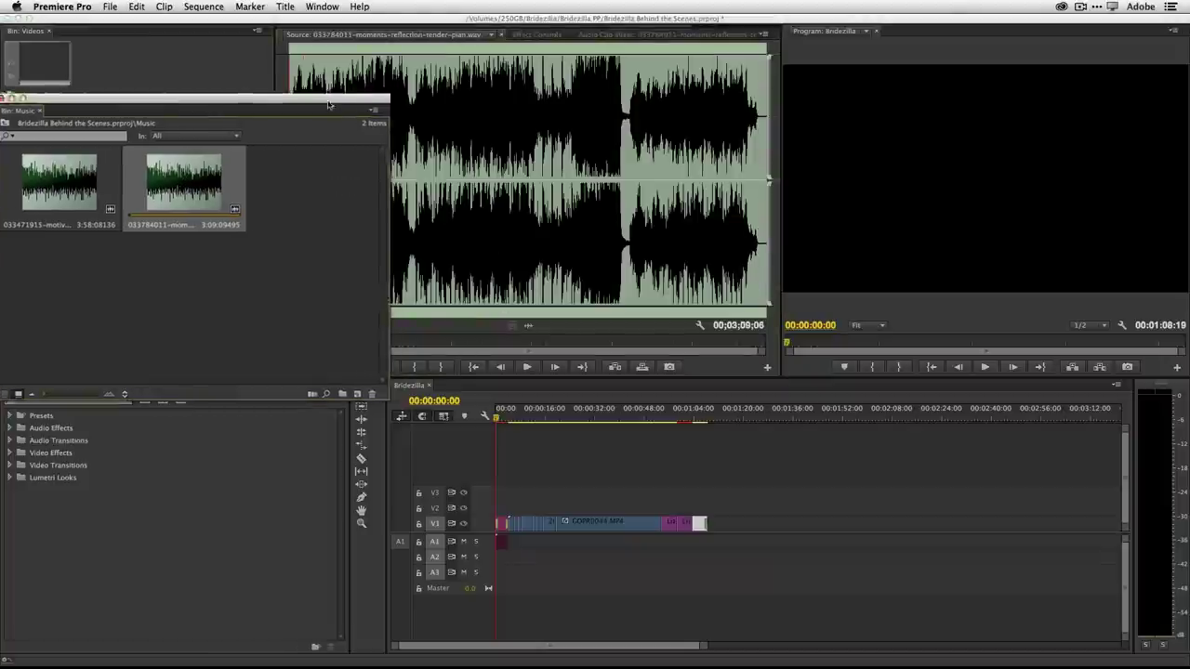
left_click_drag(337, 109, 297, 119)
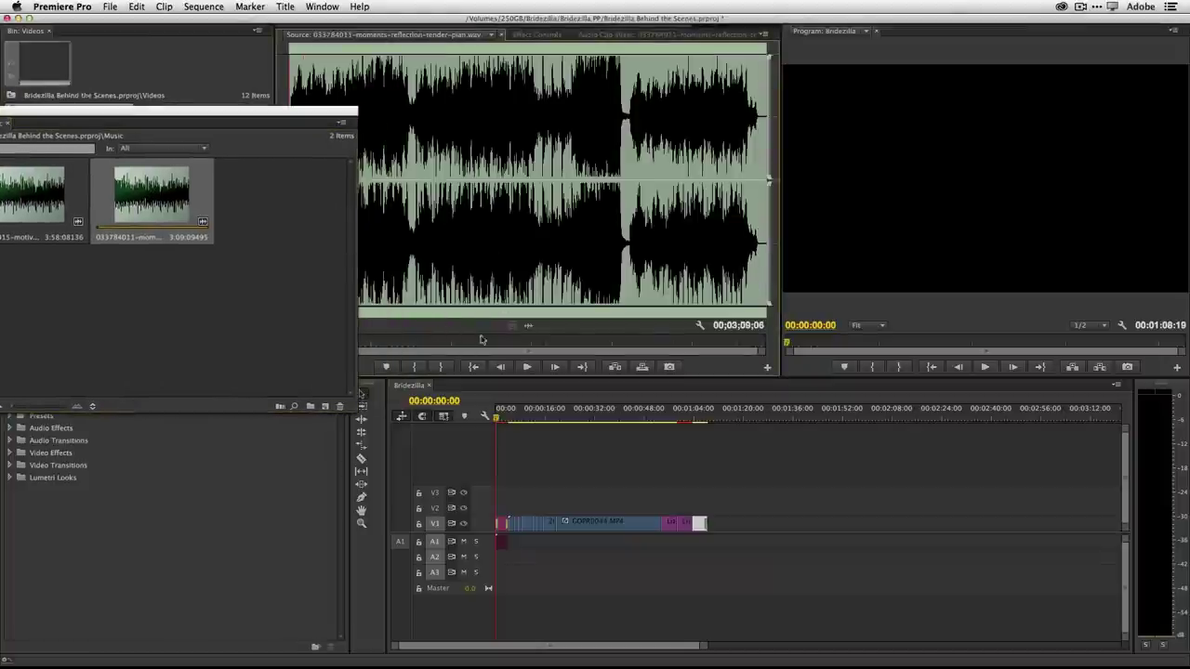
left_click(527, 367)
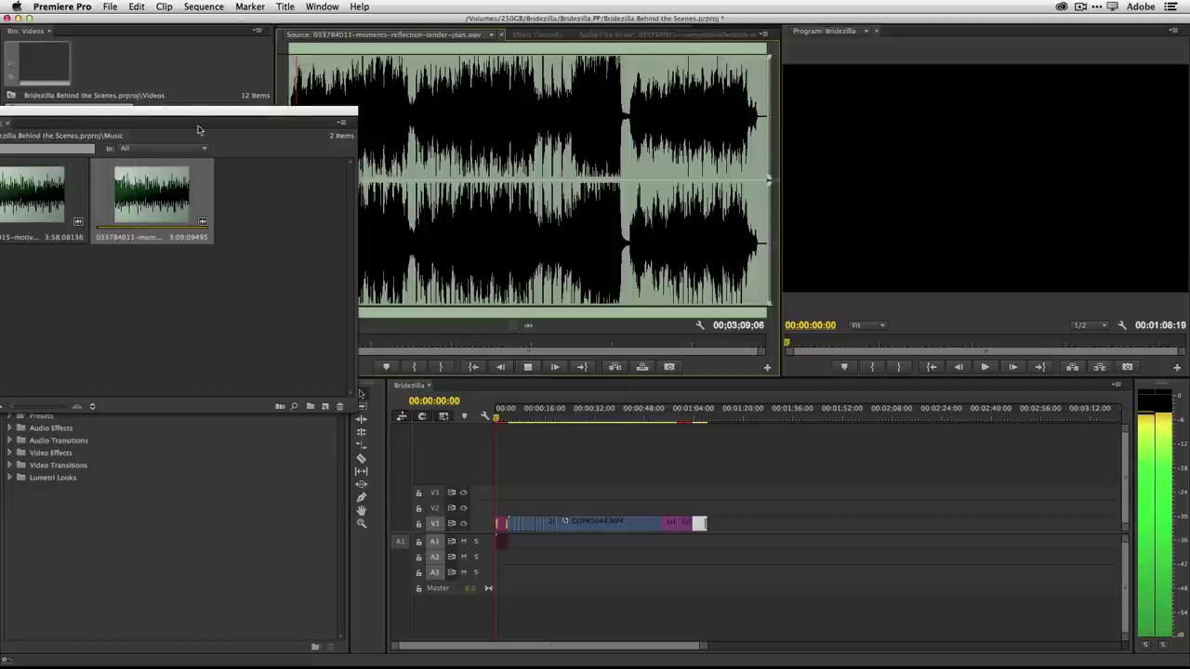
left_click_drag(193, 116, 233, 101)
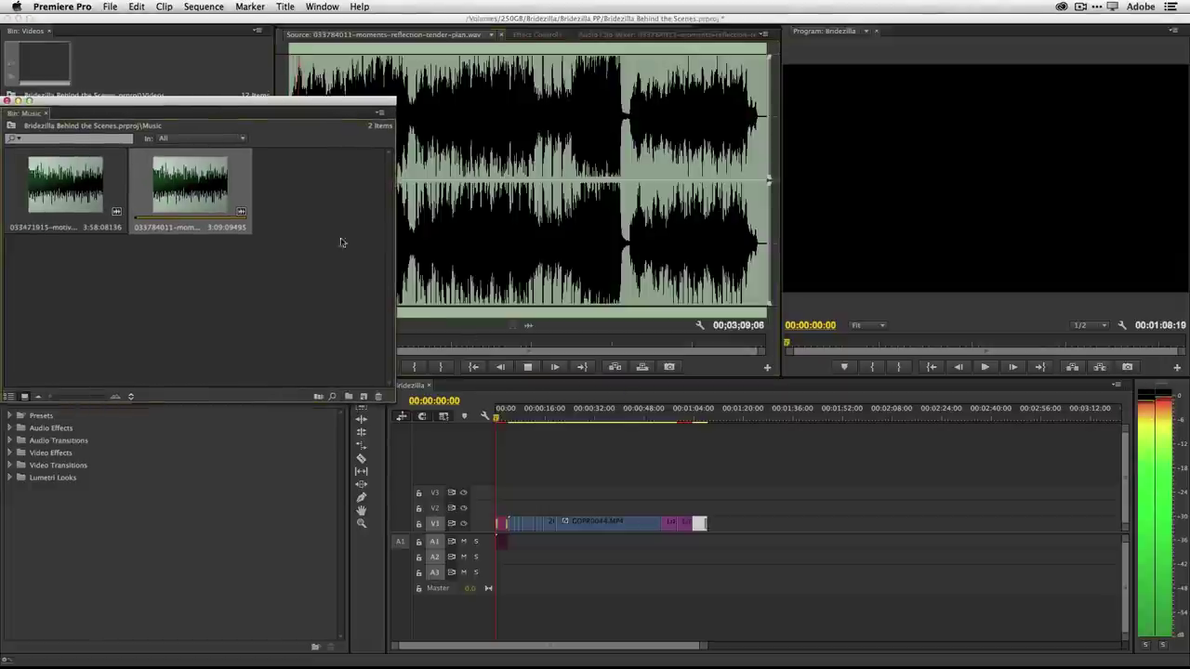
left_click(527, 367)
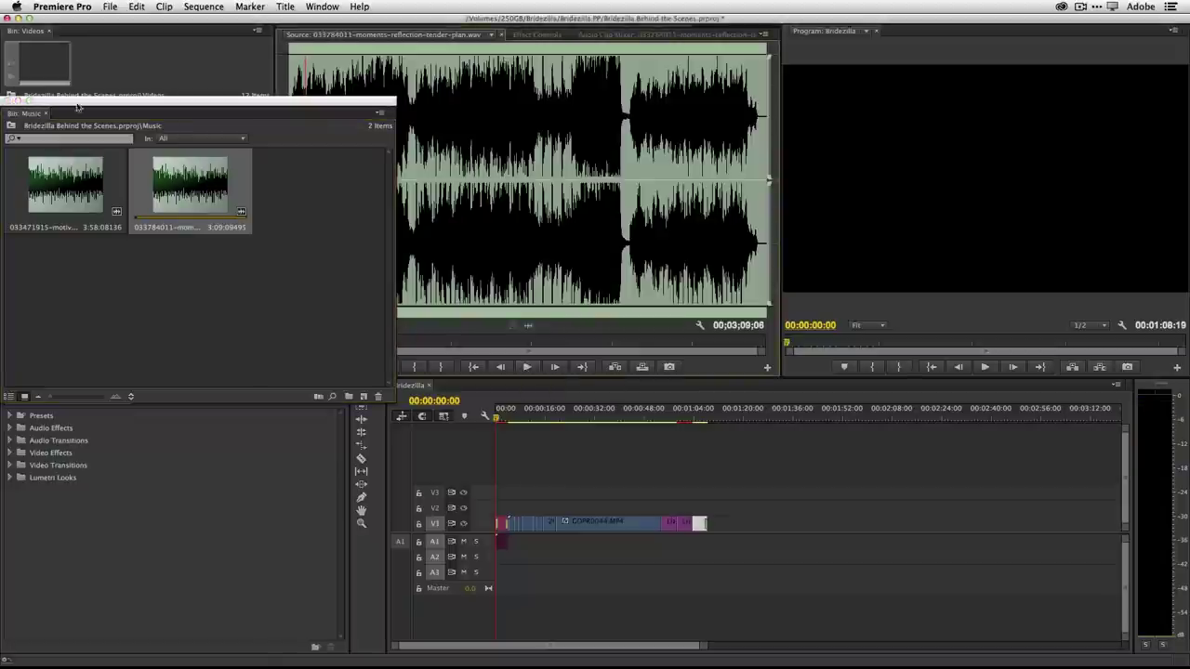
Place 033471915-motivating-beautiful-wedding-m.mp3 on track A2 at the start of the sequence and close the Music bin.
left_click_drag(74, 107, 128, 85)
left_click(112, 165)
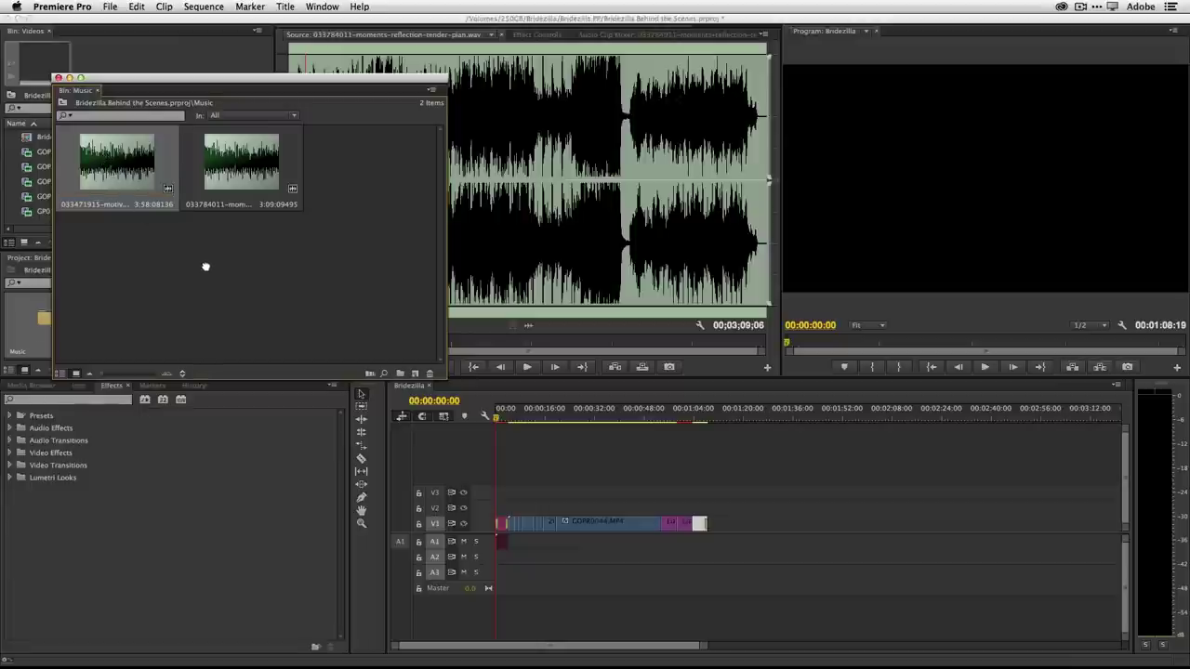
left_click_drag(205, 267, 487, 558)
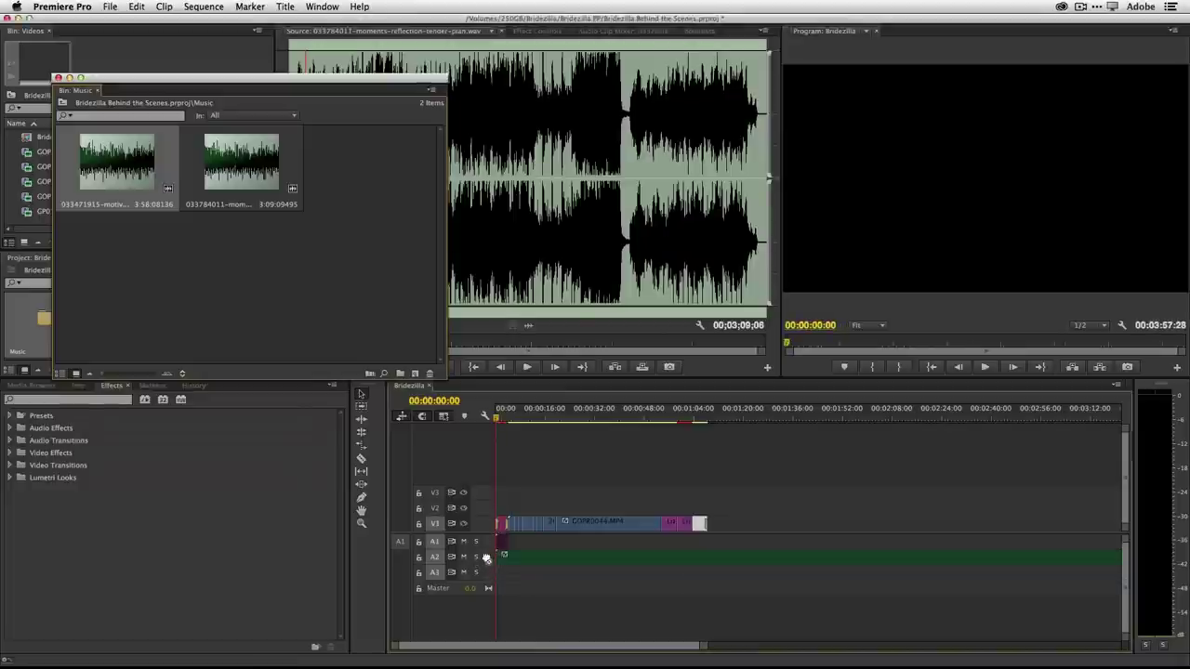
left_click(573, 555)
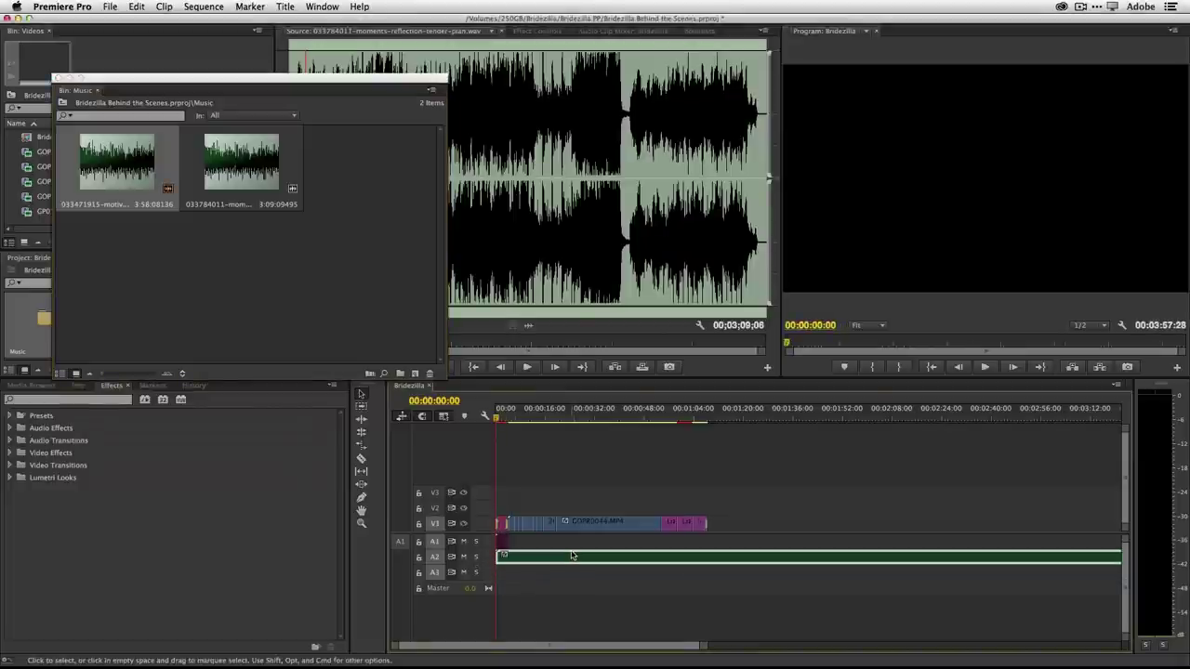
left_click(57, 78)
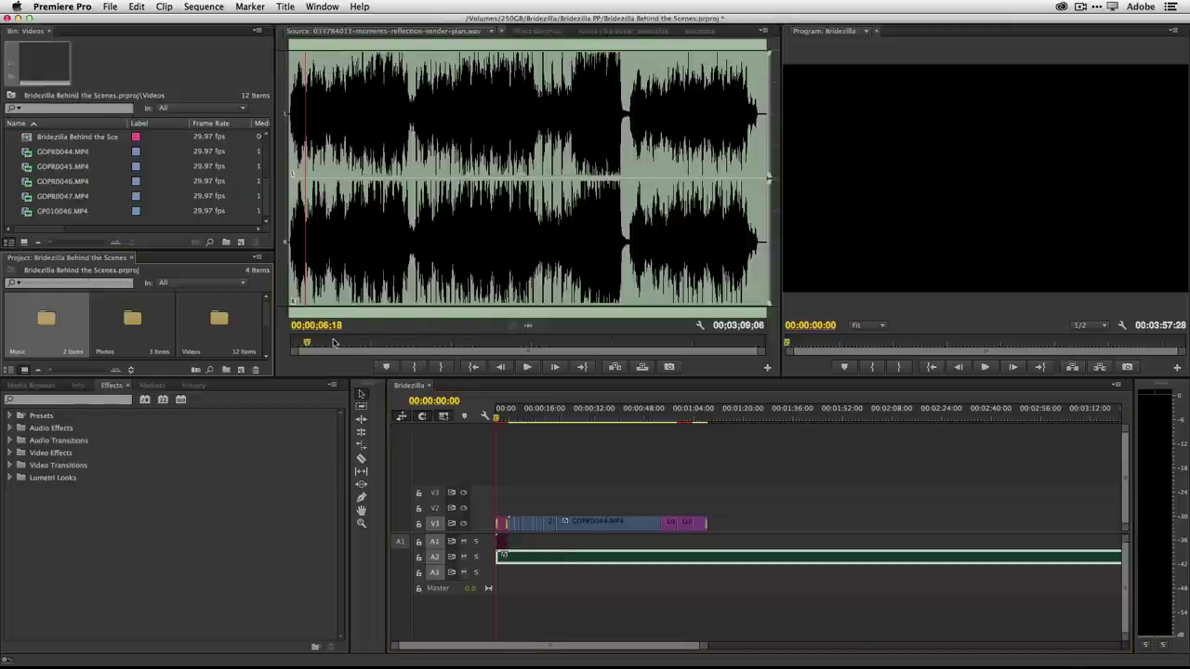
Trim the end of the A2 music clip to match the end of the The End title, and play back the ending from 00:01:04:28.
left_click(683, 558)
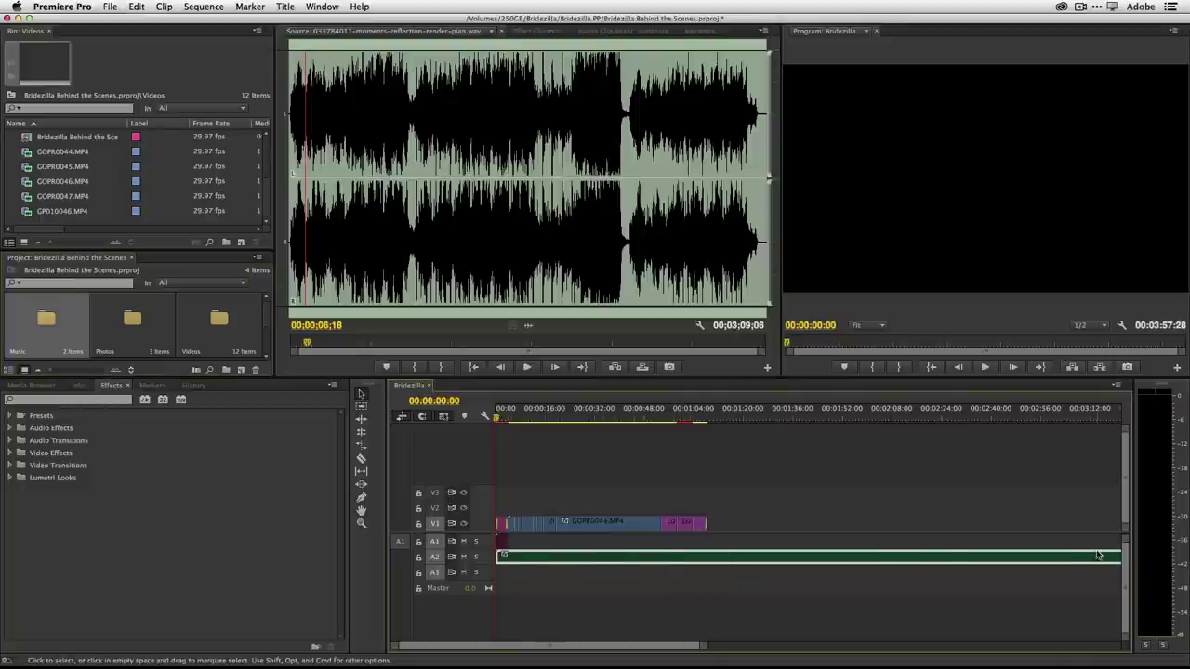
left_click_drag(685, 646, 718, 647)
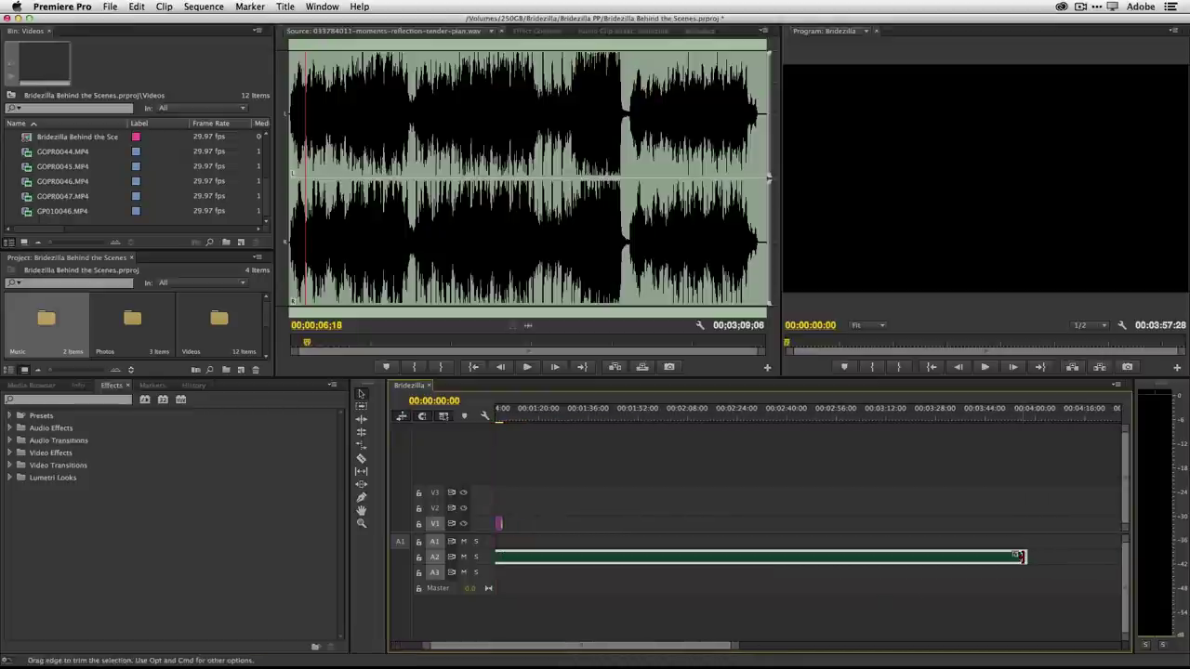
left_click_drag(1019, 556, 549, 557)
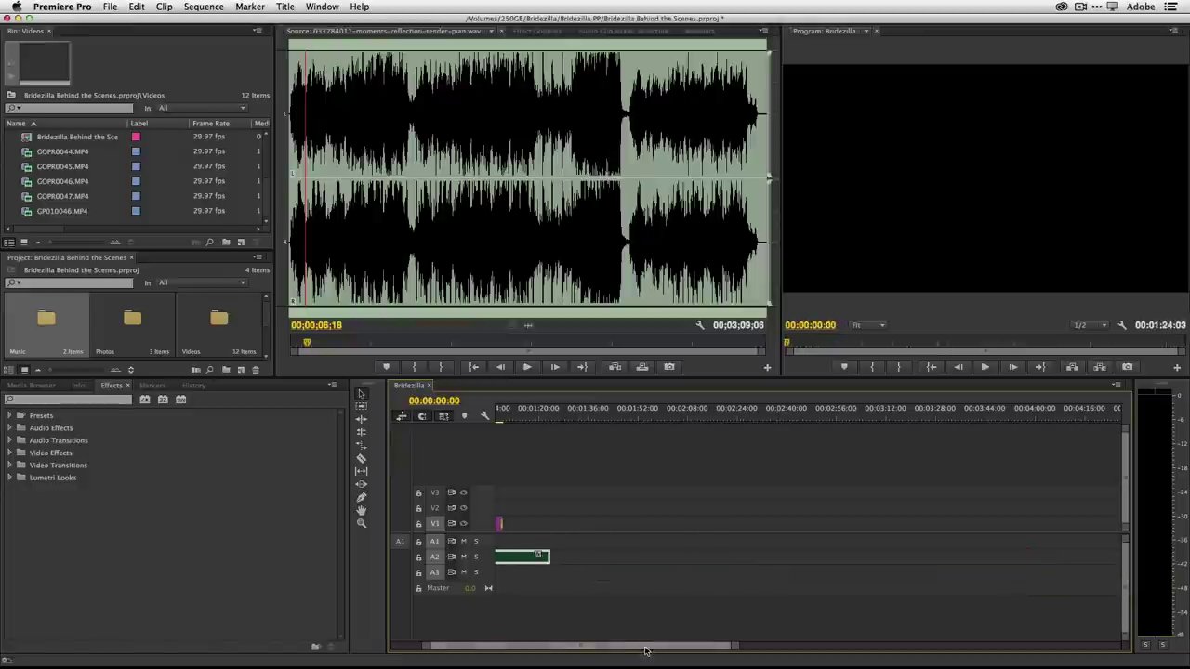
left_click_drag(651, 647, 621, 649)
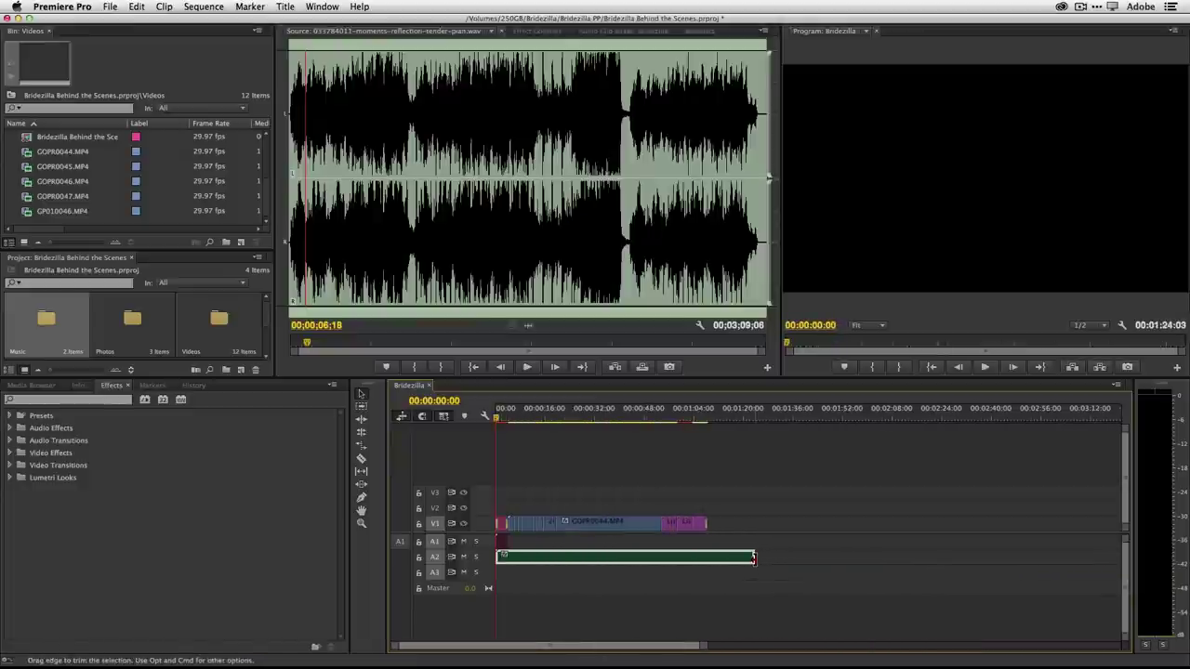
left_click_drag(753, 557, 707, 557)
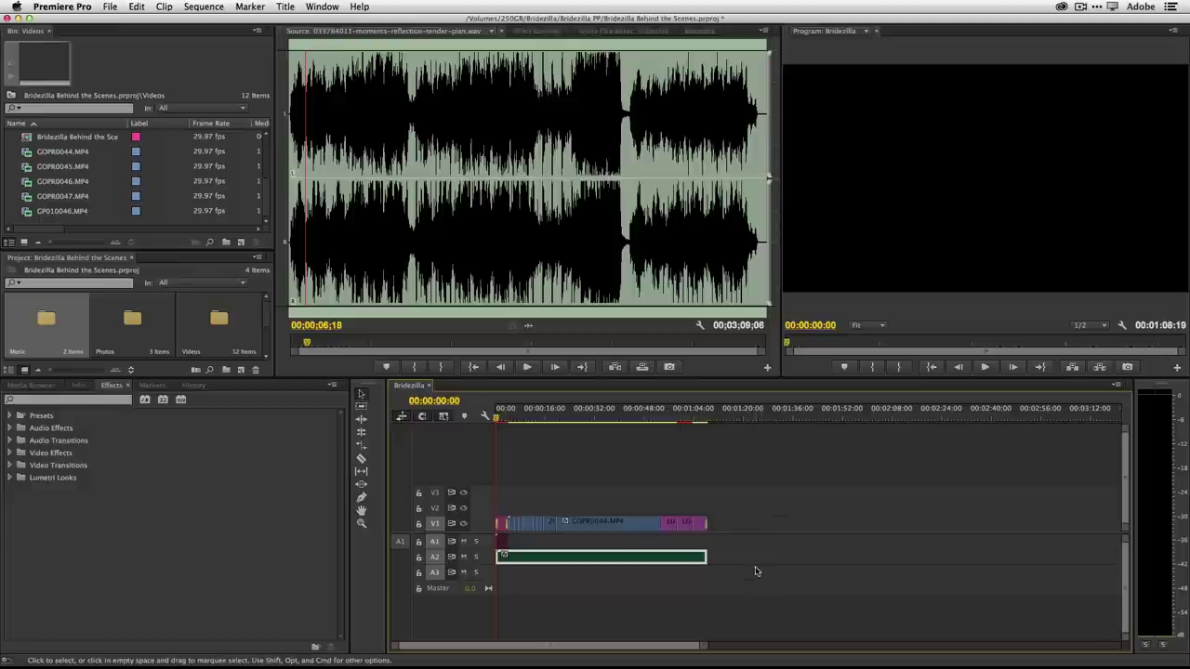
left_click(696, 416)
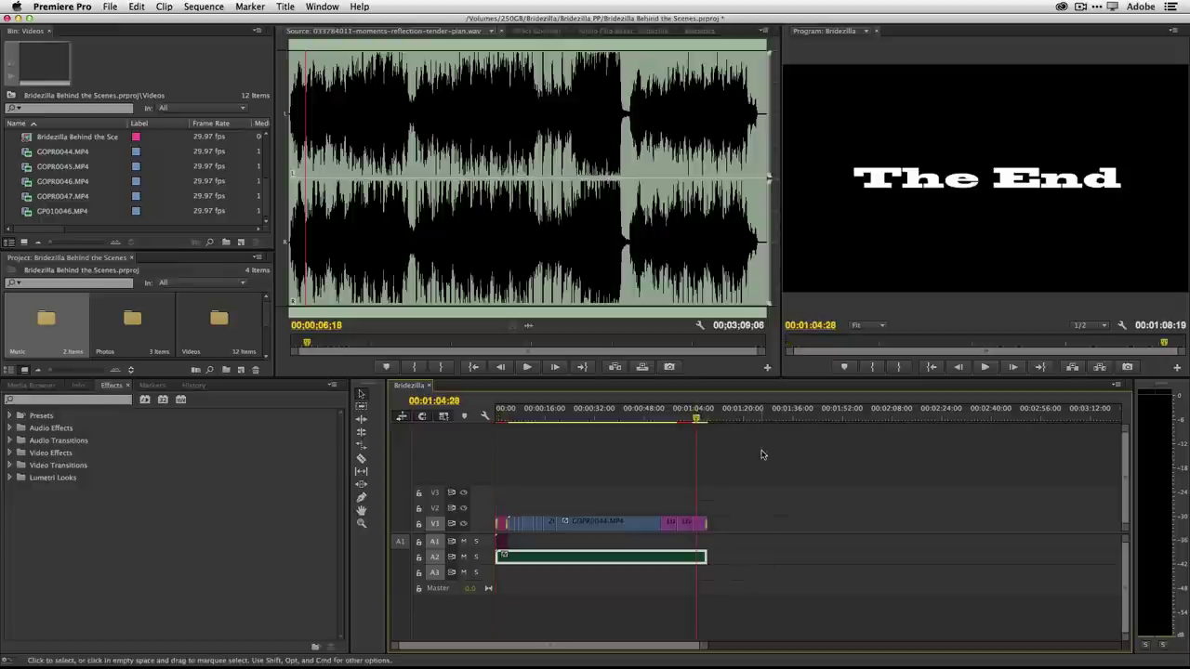
key("space")
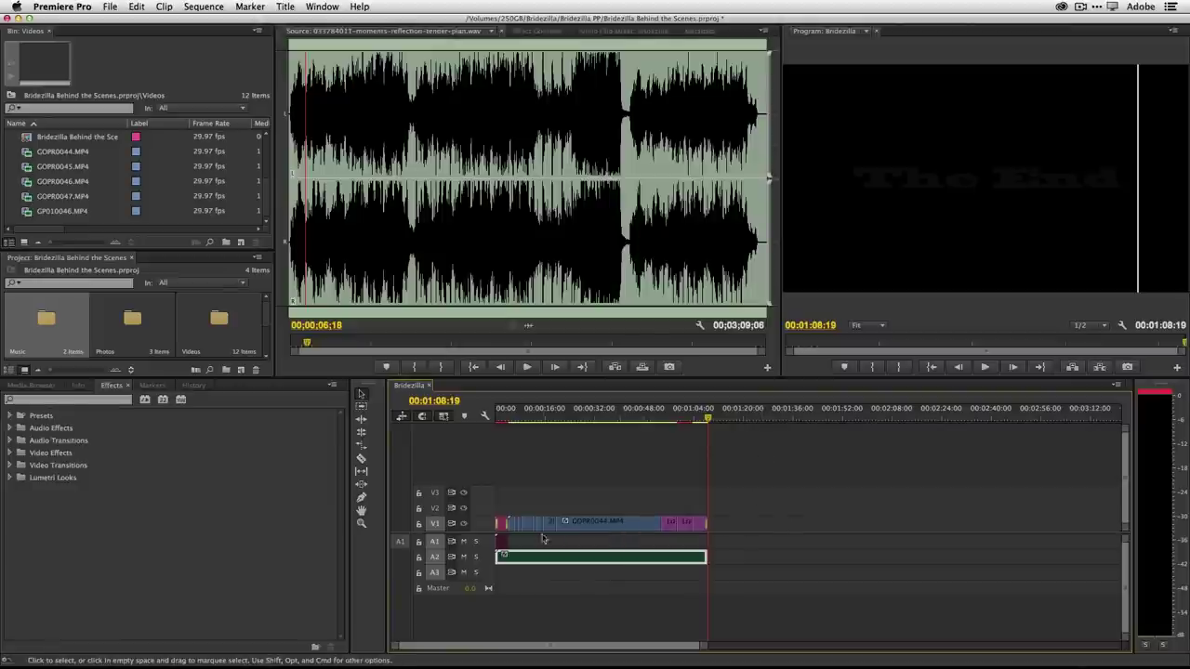
Apply the Exponential Fade audio transition to the end of the A2 music clip and play back the ending.
left_click(9, 441)
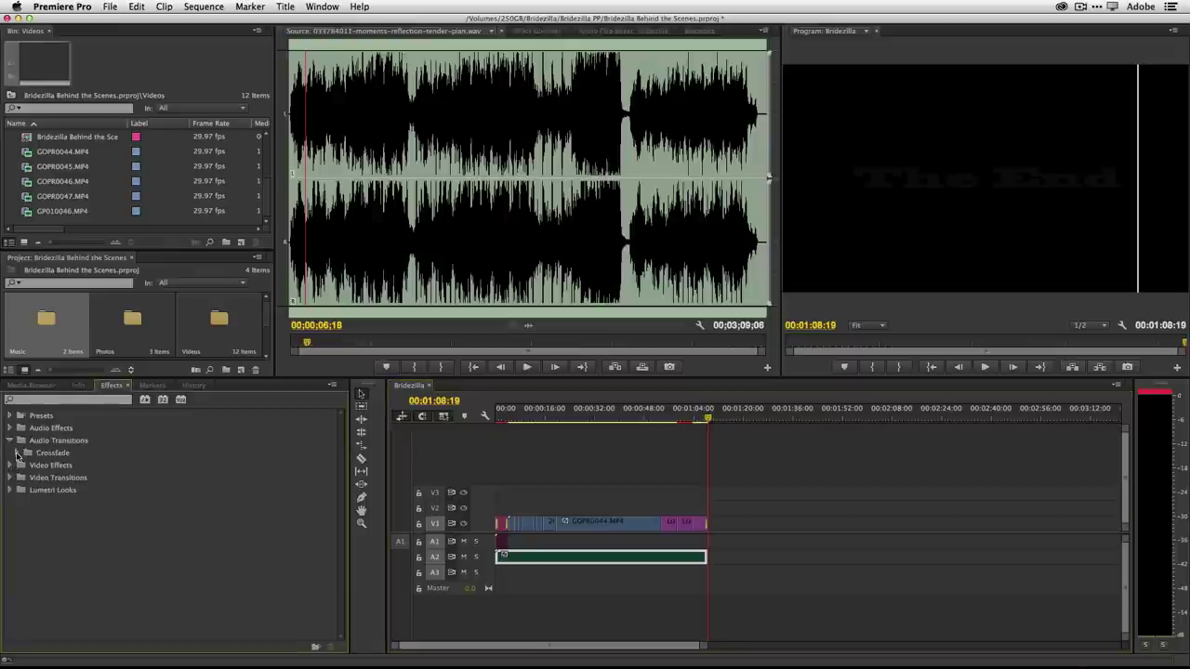
left_click(16, 453)
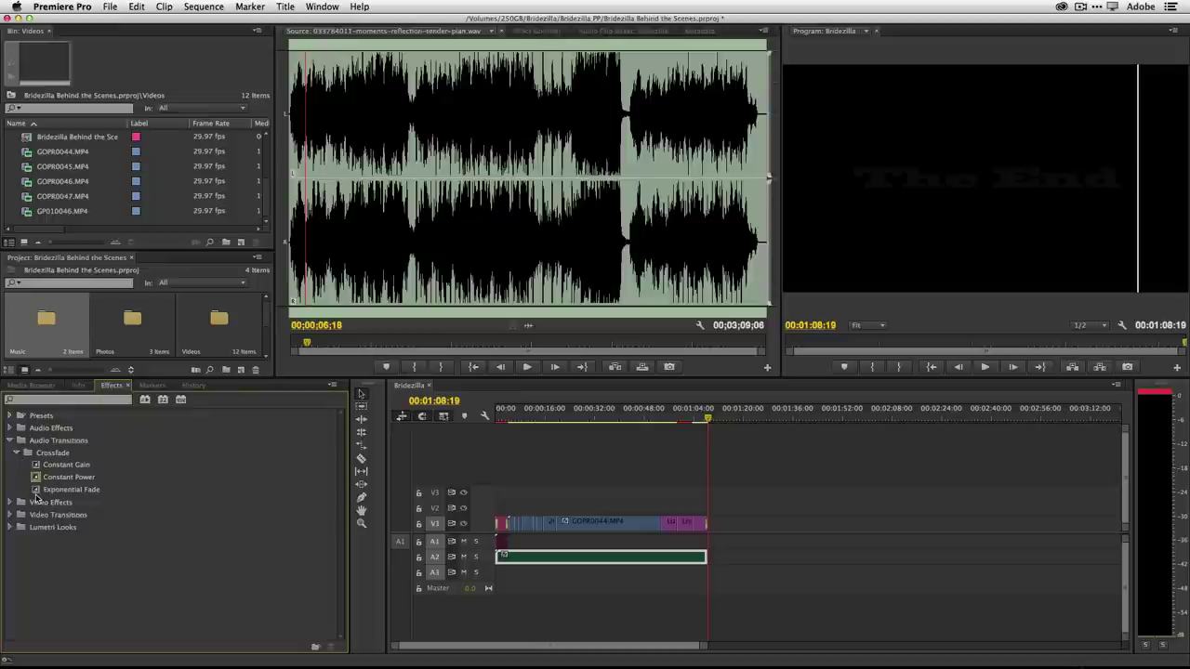
left_click_drag(36, 492, 85, 502)
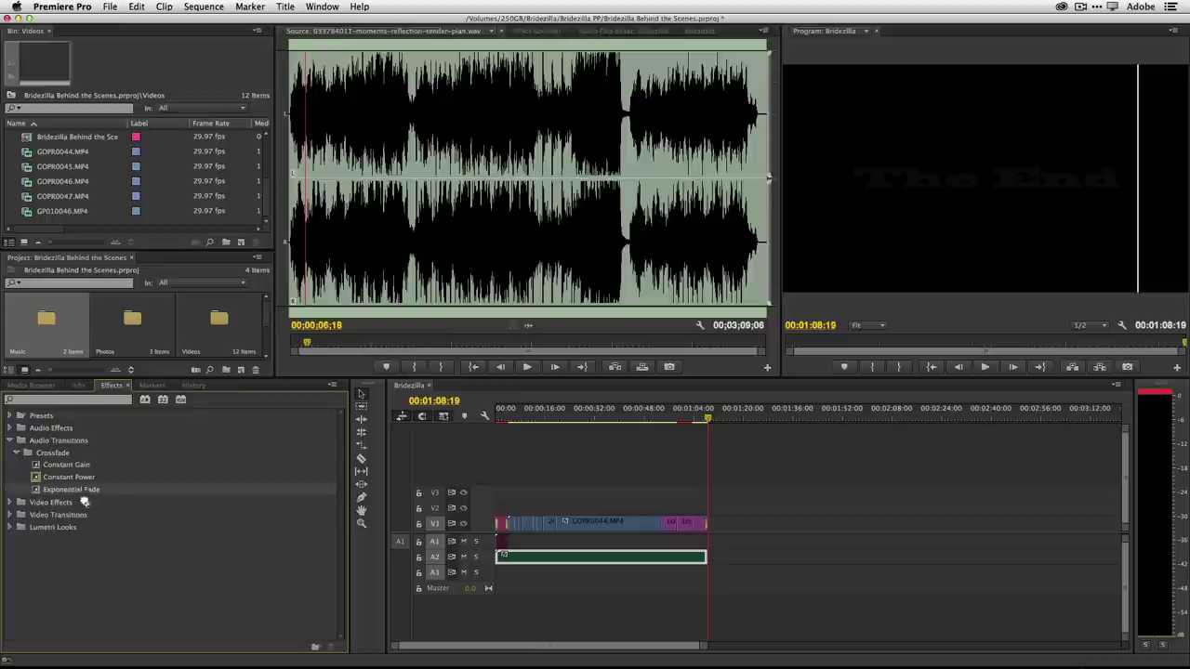
left_click_drag(310, 558, 701, 565)
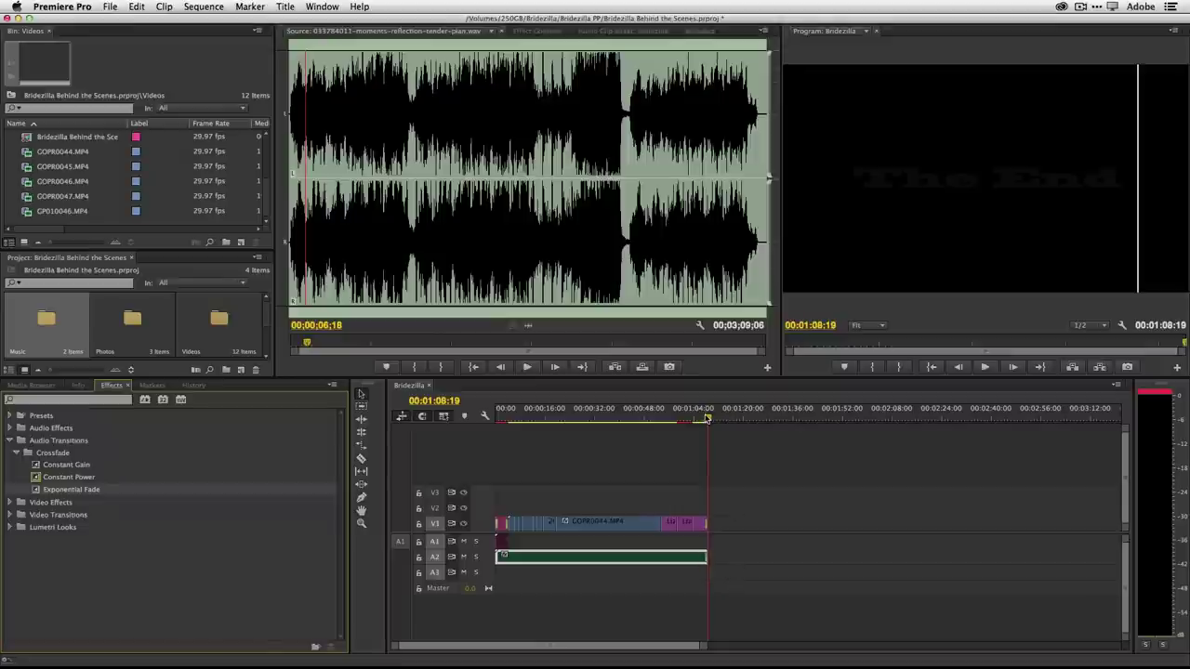
left_click_drag(714, 420, 704, 424)
key("space")
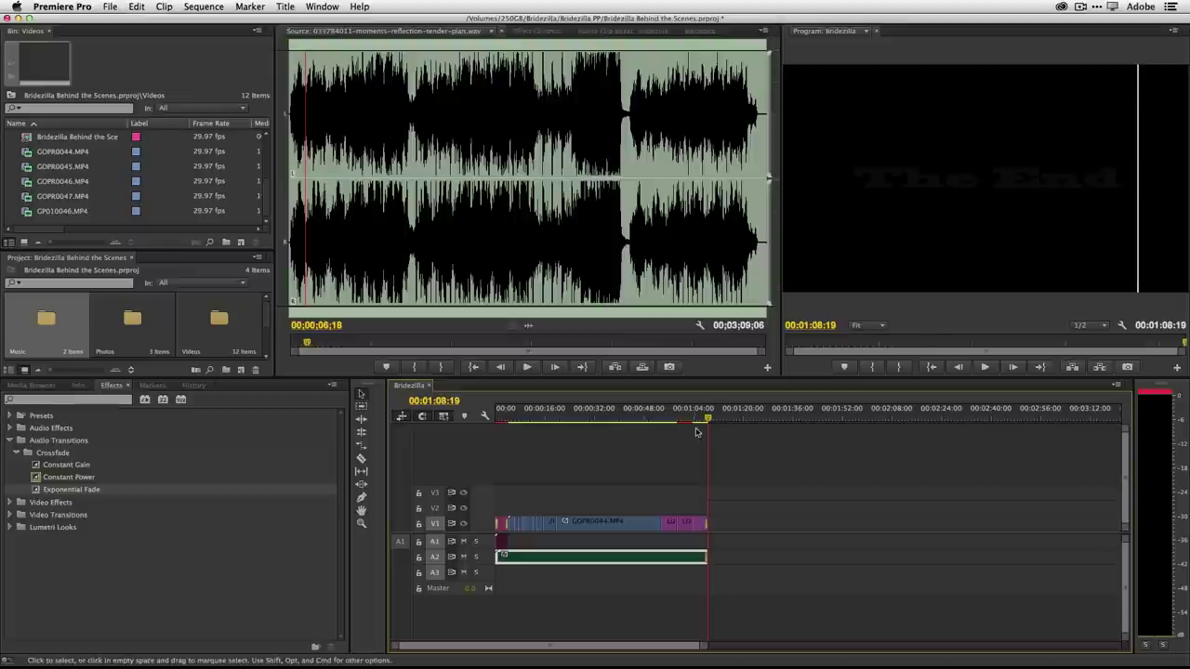
Watch the sequence in the maximized Program Monitor, then restore the normal panel layout.
left_click_drag(1183, 344, 751, 394)
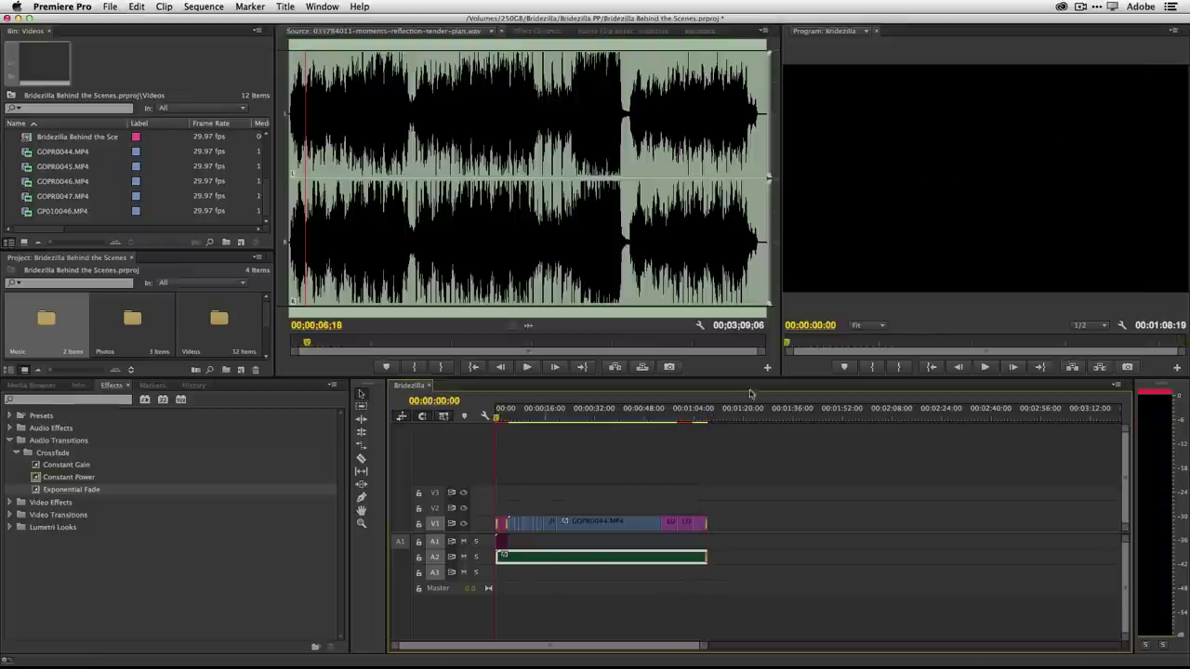
left_click(960, 323)
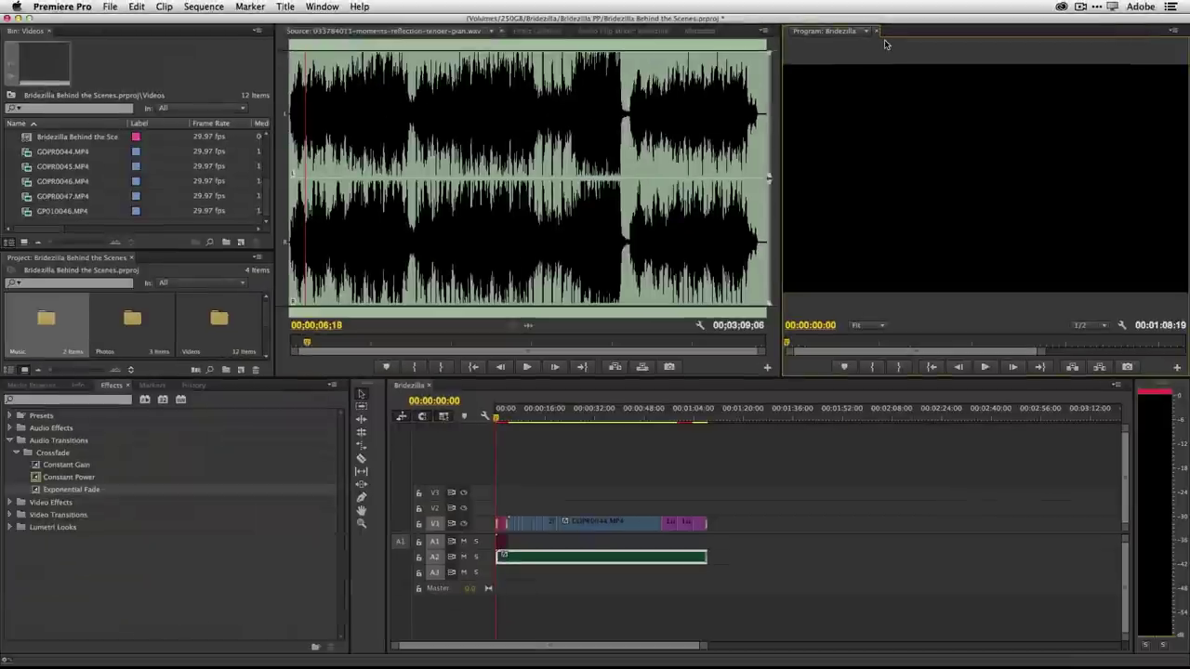
left_click(547, 60)
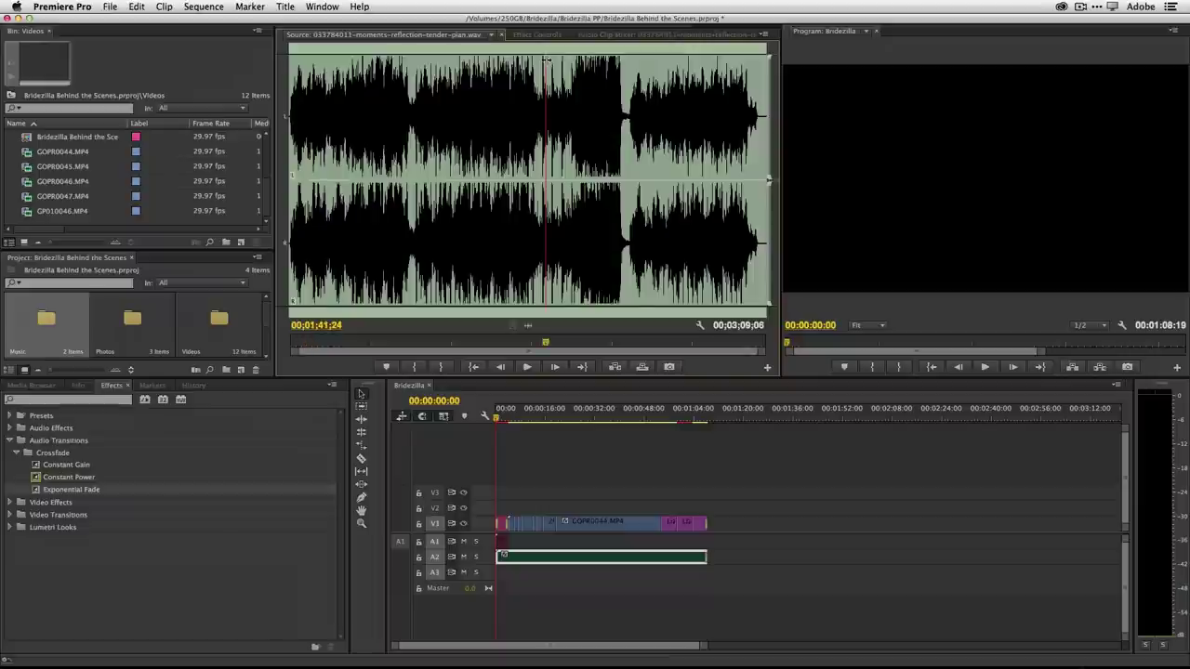
left_click(907, 59)
left_click(756, 401)
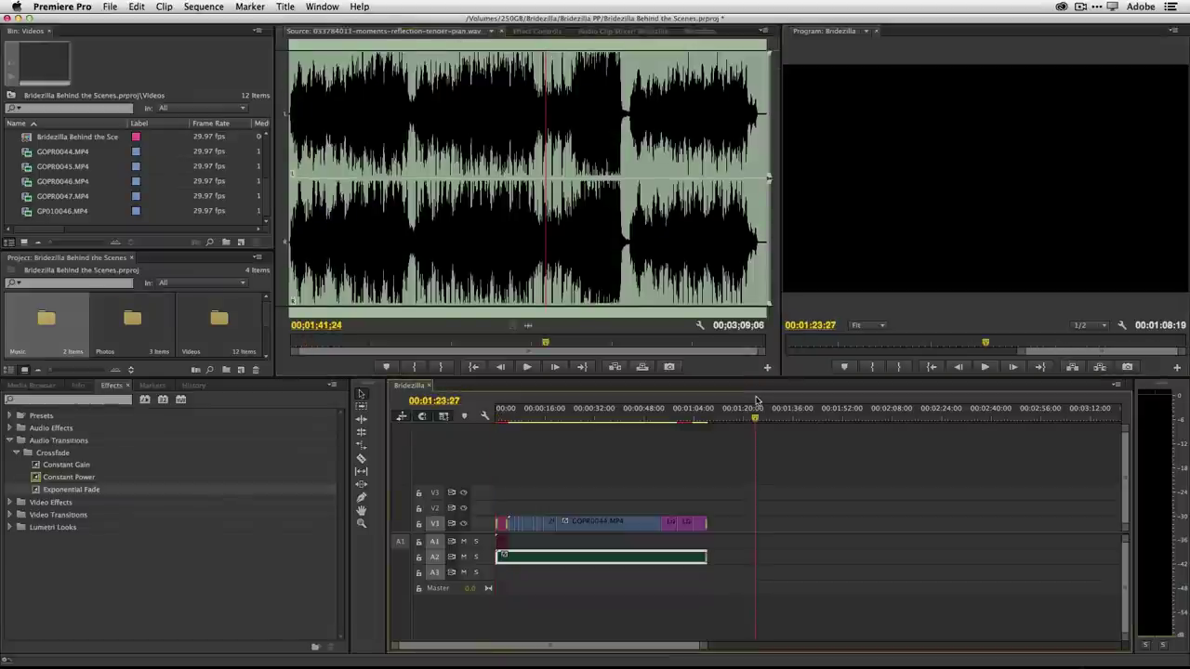
left_click(864, 57)
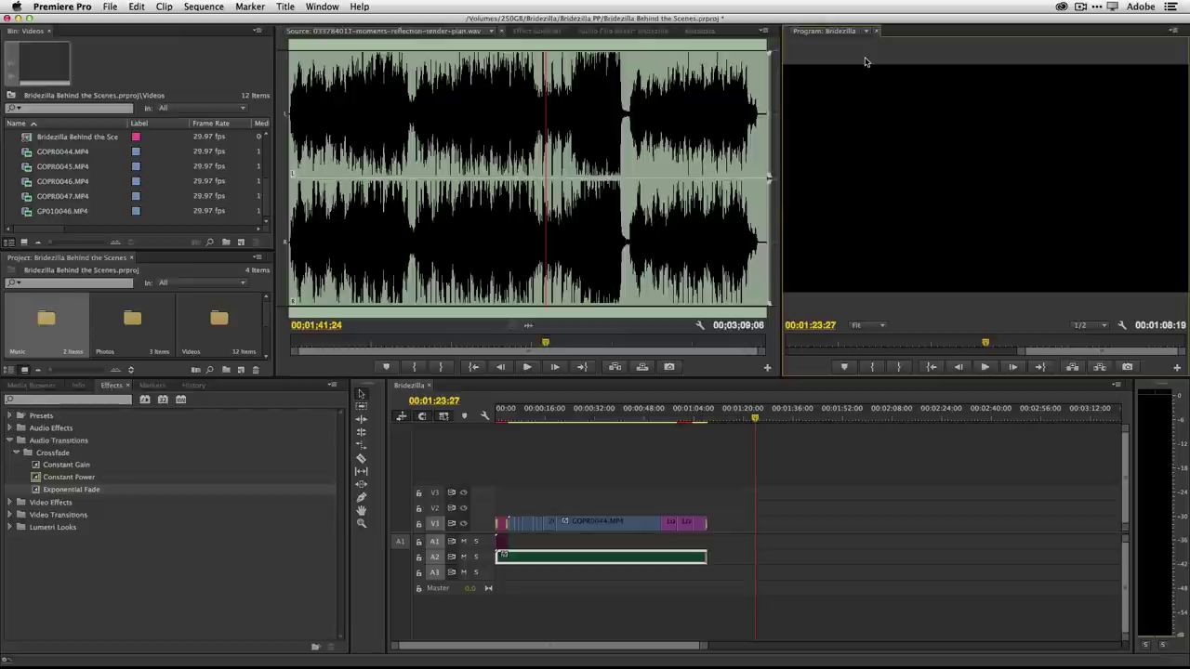
key("grave")
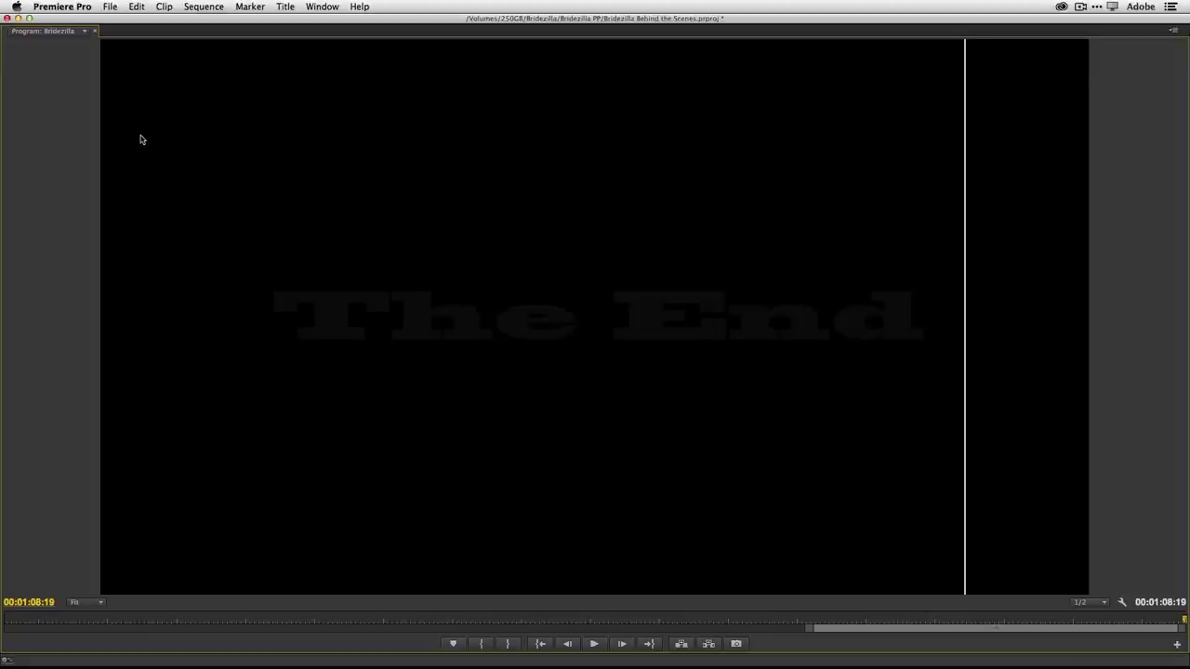
key("grave")
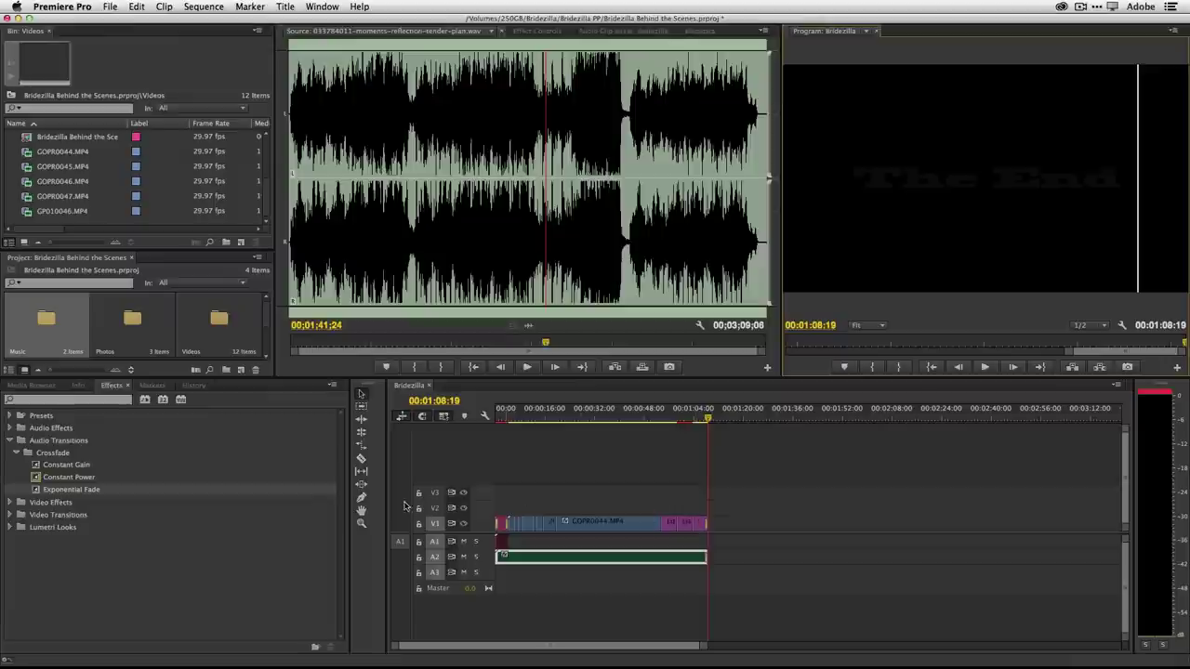
Apply the Cross Dissolve video transition to the start of the The End title on V1 and play back that section.
left_click(11, 441)
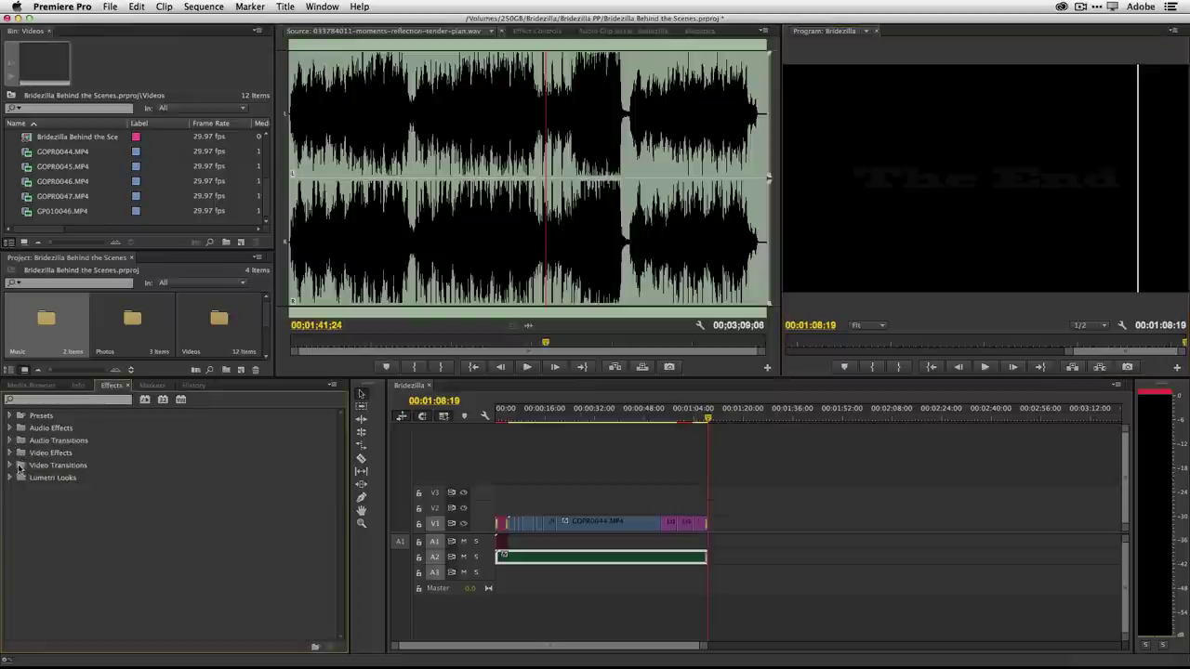
left_click(11, 466)
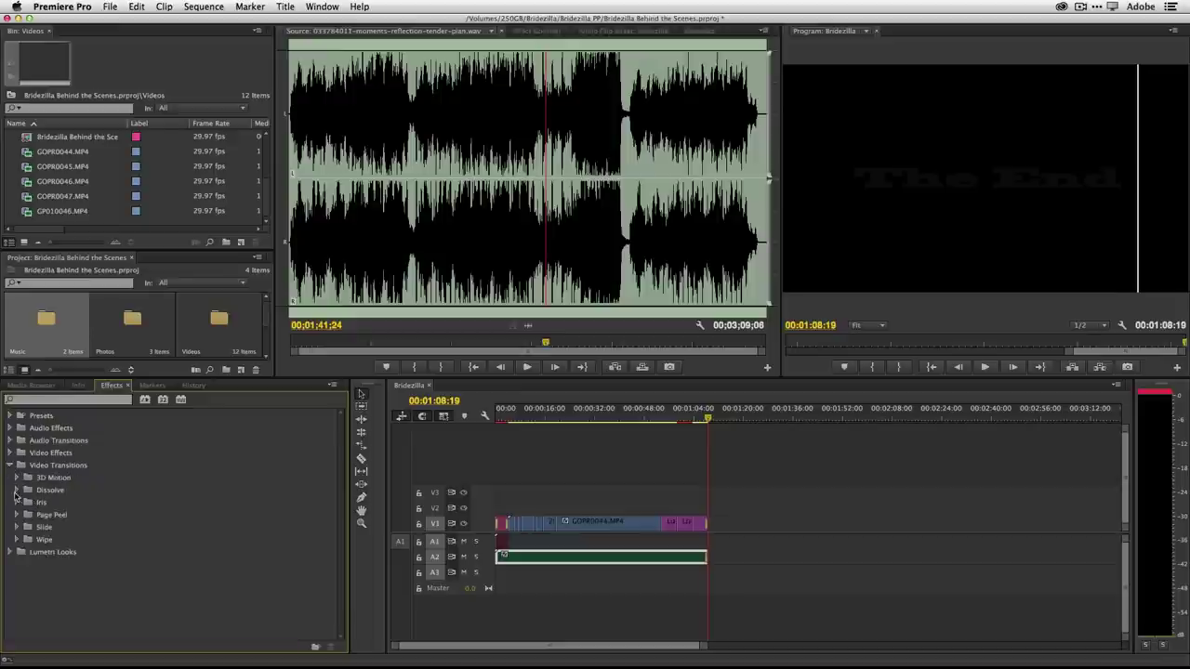
left_click(15, 490)
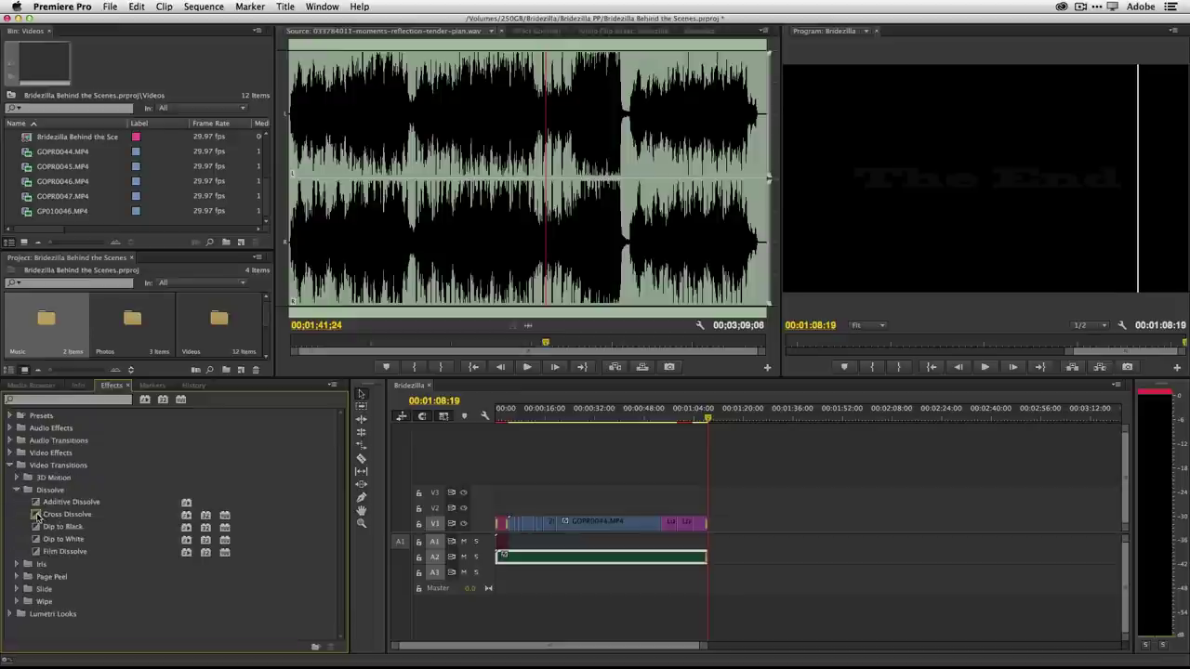
left_click_drag(35, 514, 698, 525)
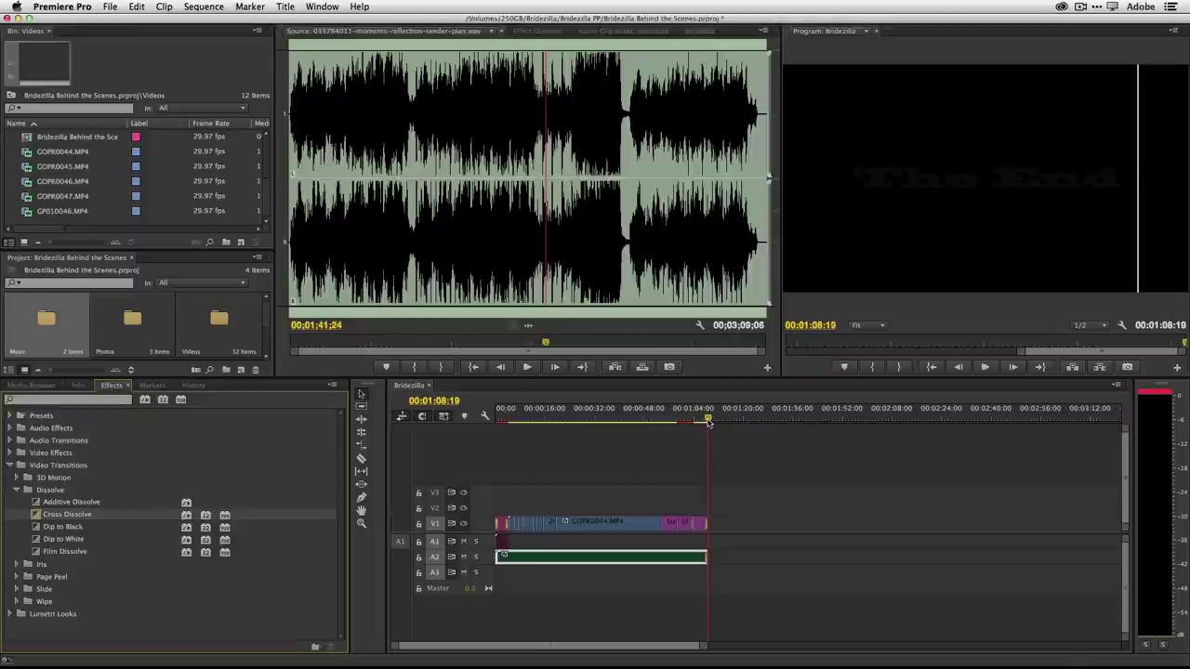
left_click_drag(707, 420, 688, 424)
key("space")
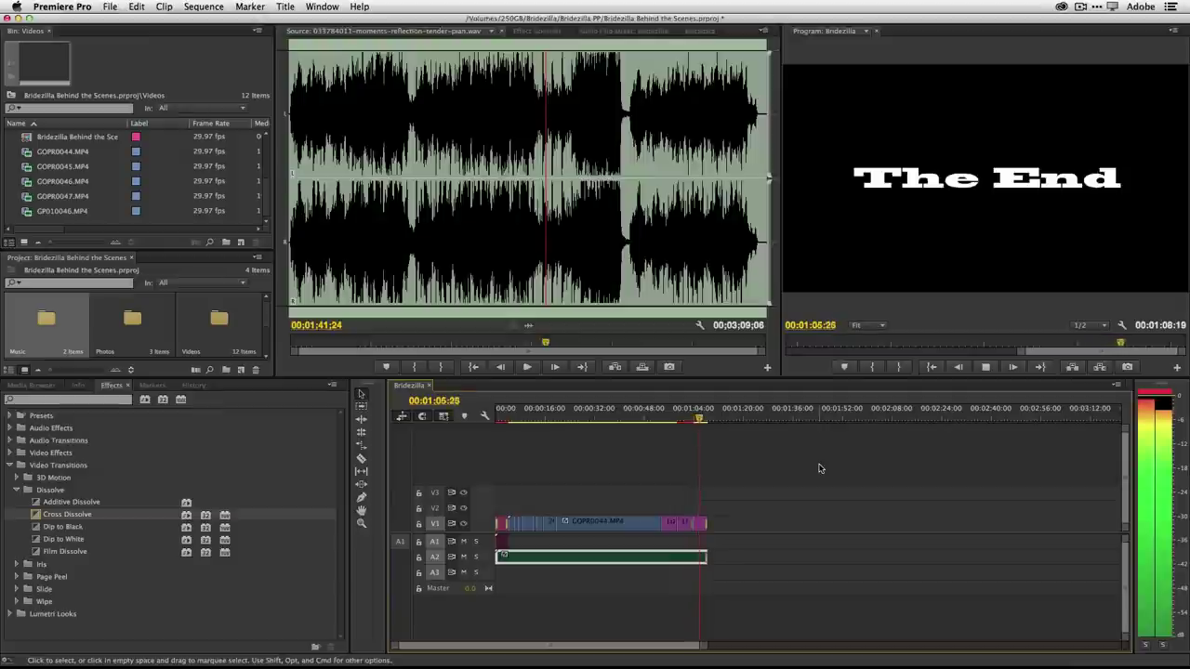
Stop playback of the ending and save the project.
key("space")
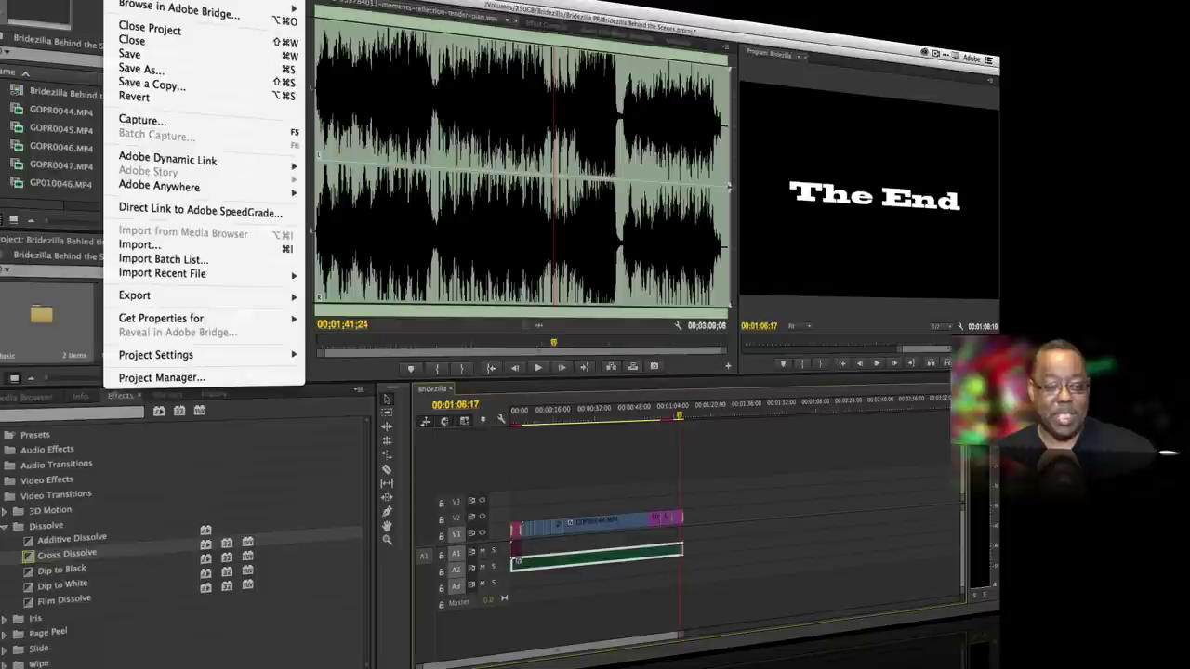
left_click(129, 54)
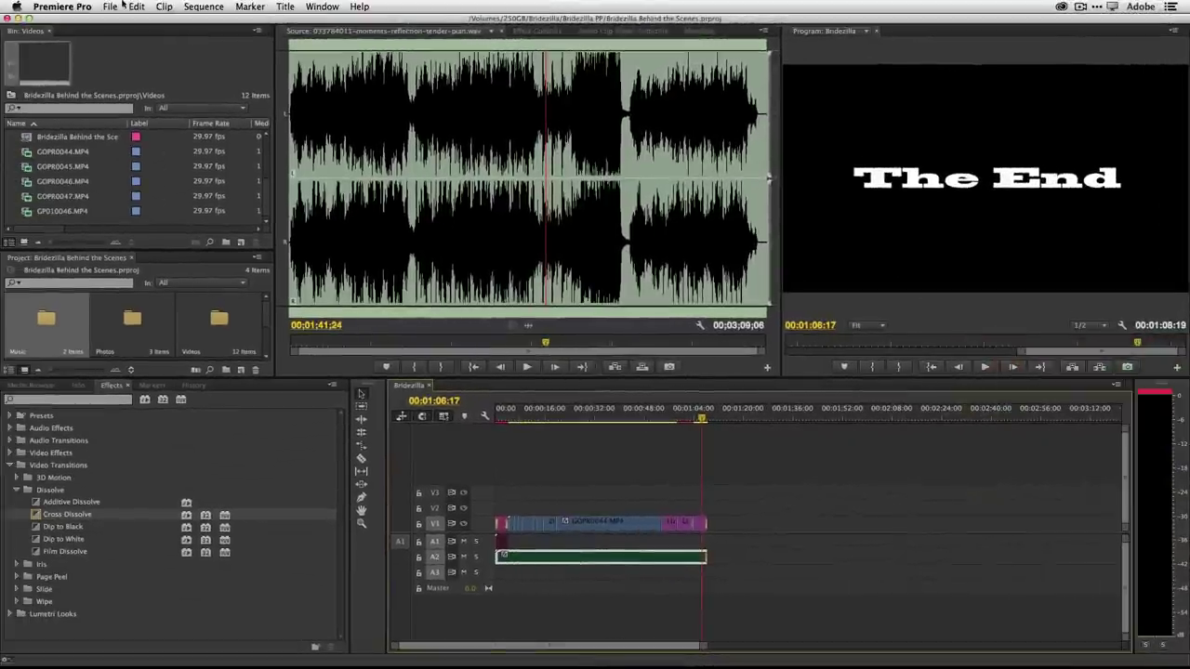
Open the media export settings for the Bridezilla sequence and move the export preview to 00:00:00:00.
left_click(111, 7)
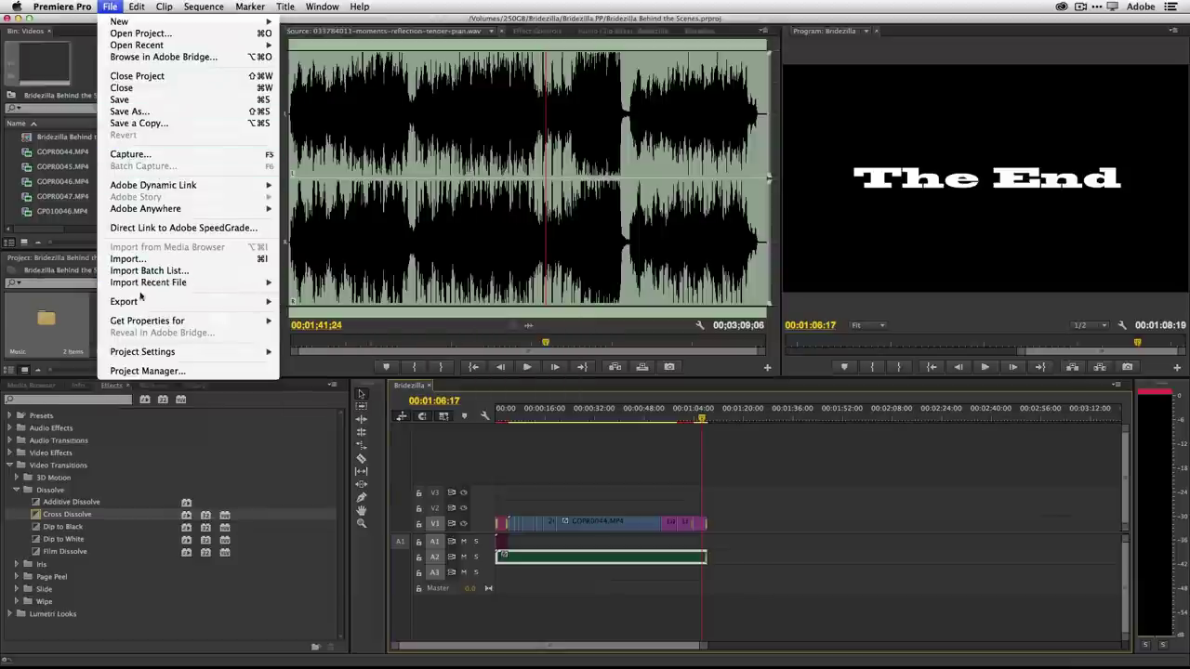
mouse_move(139, 303)
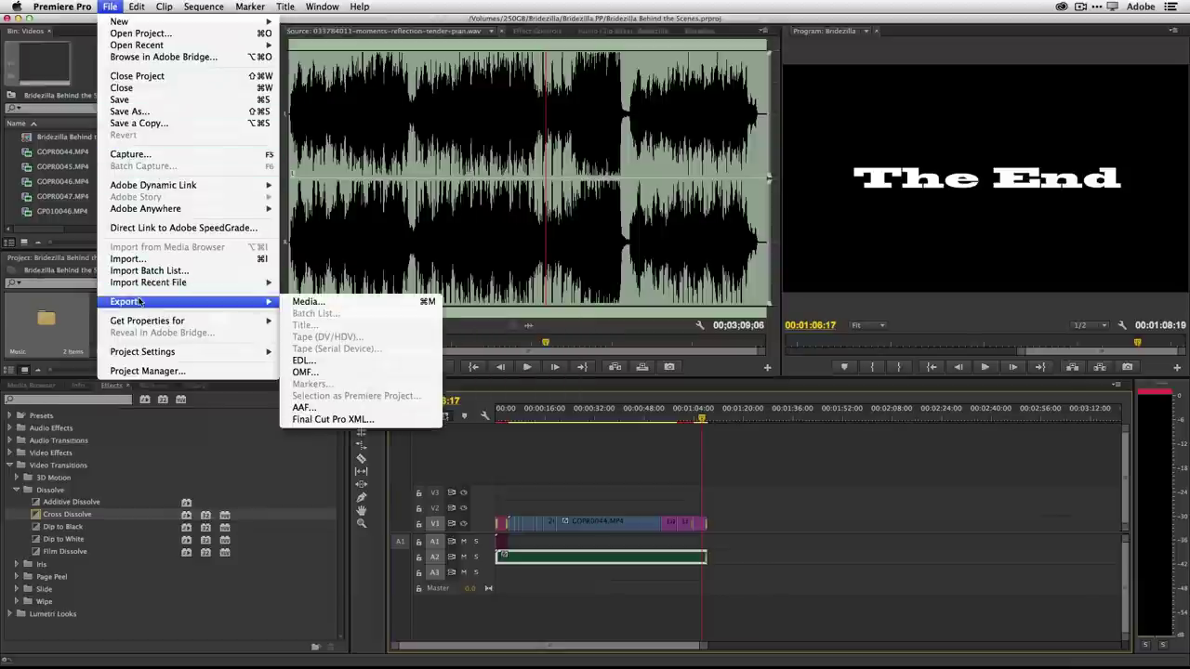
left_click(306, 303)
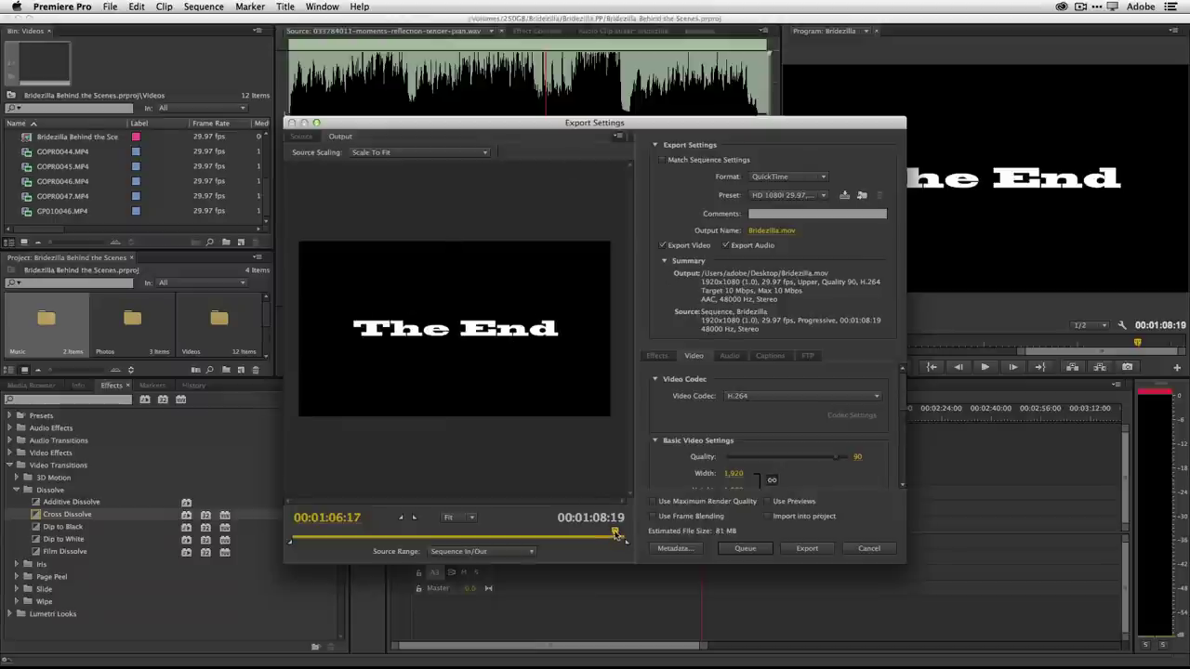
left_click_drag(617, 534, 290, 533)
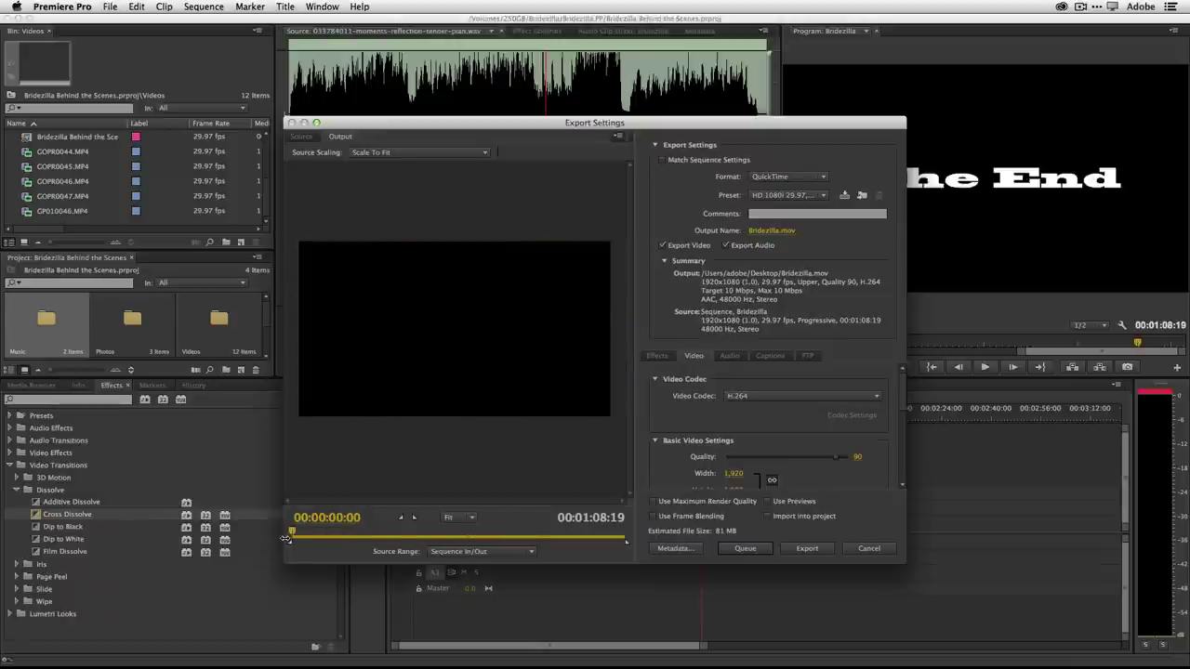
Set the export format to H.264 with the YouTube HD 1080p 29.97 preset.
left_click(783, 179)
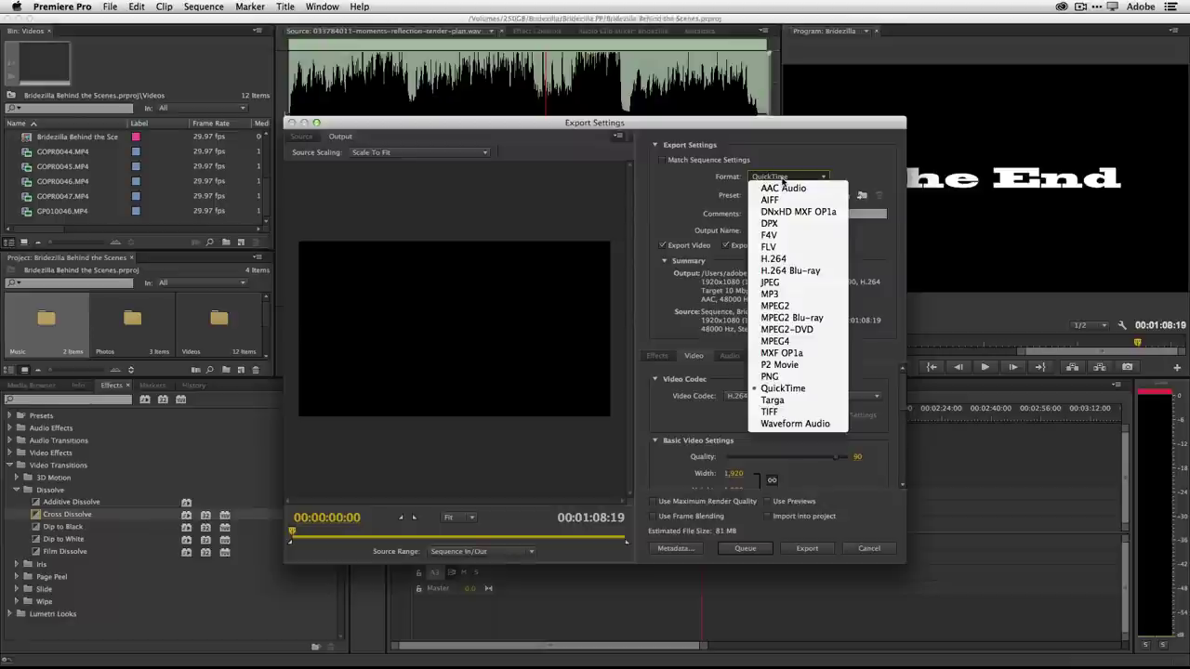
left_click(794, 260)
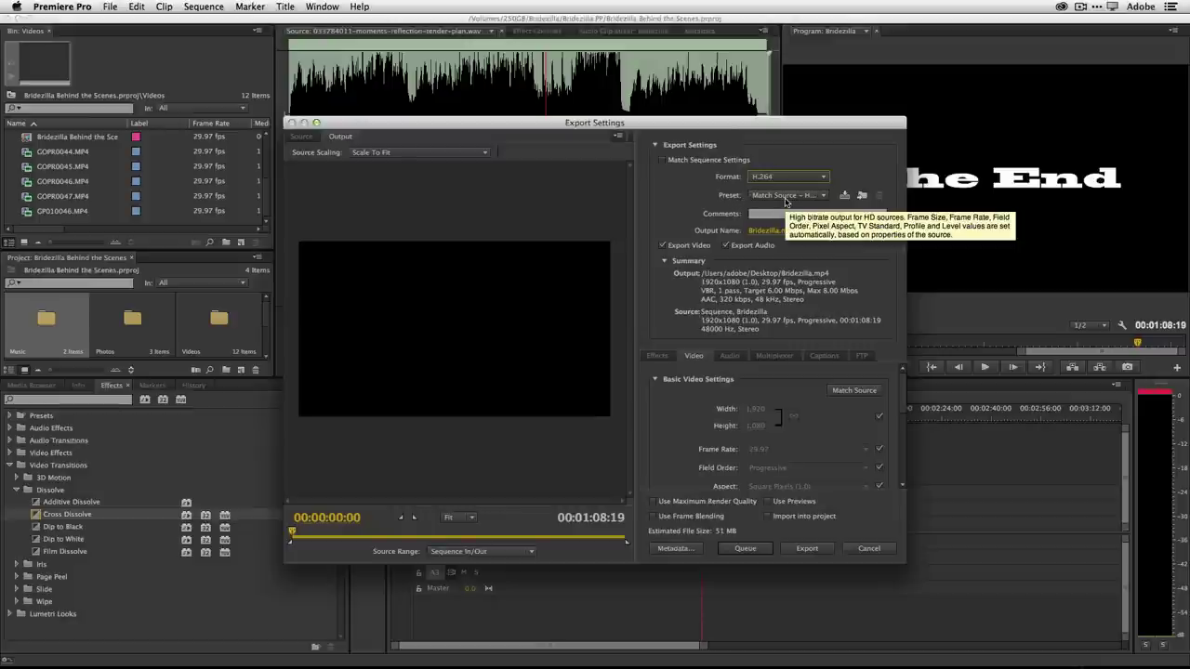
left_click(787, 199)
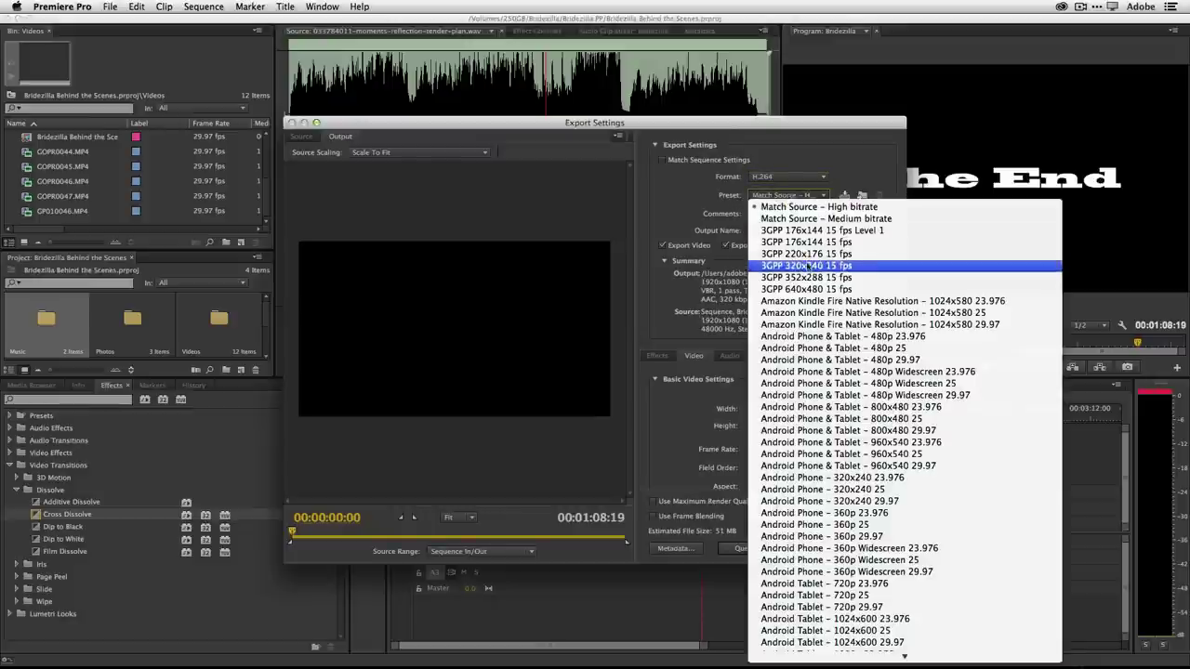
scroll(807, 268, "down", 3)
scroll(808, 268, "down", 10)
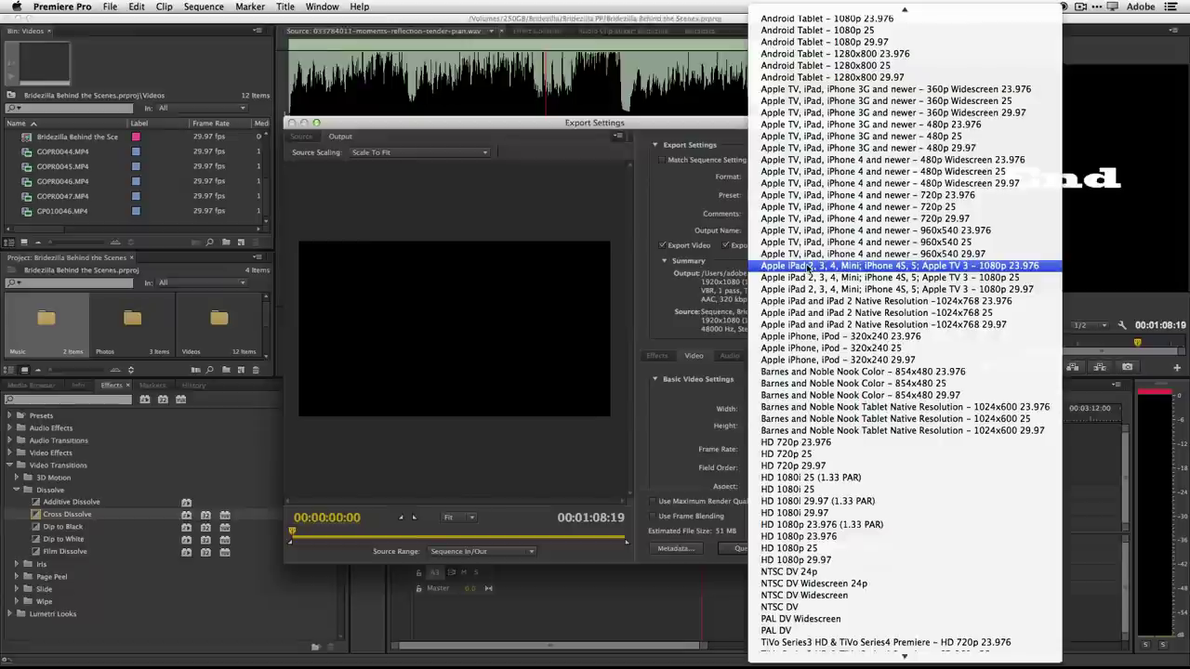
scroll(808, 268, "down", 1)
scroll(808, 268, "up", 10)
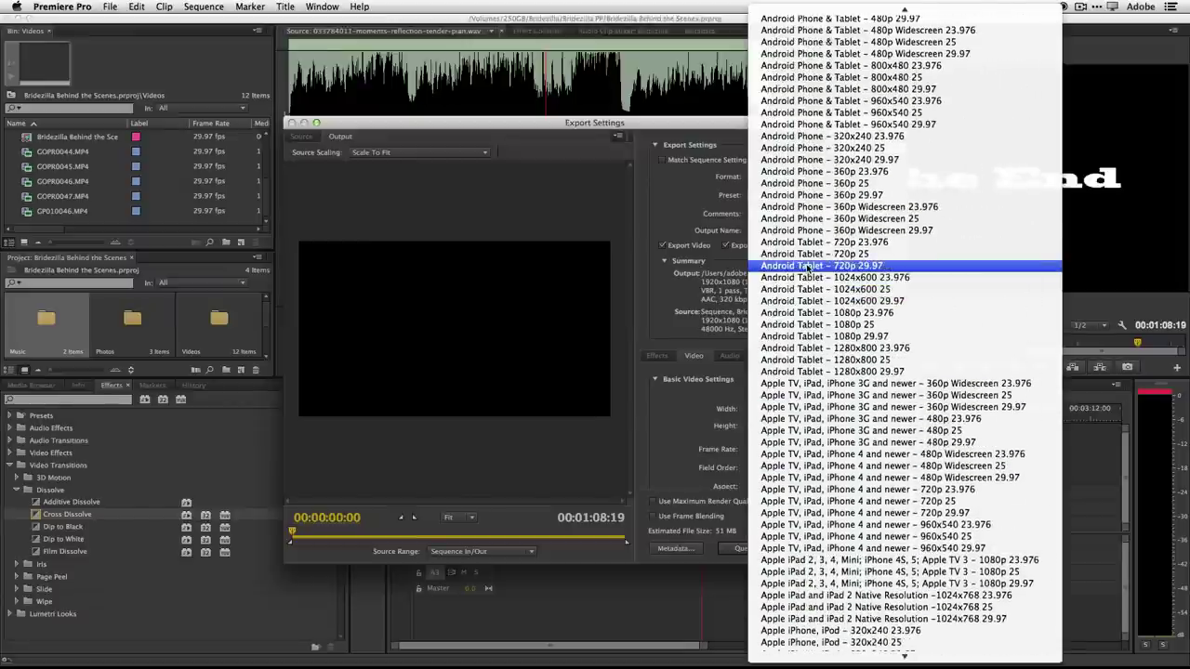
scroll(808, 268, "up", 3)
scroll(808, 268, "down", 12)
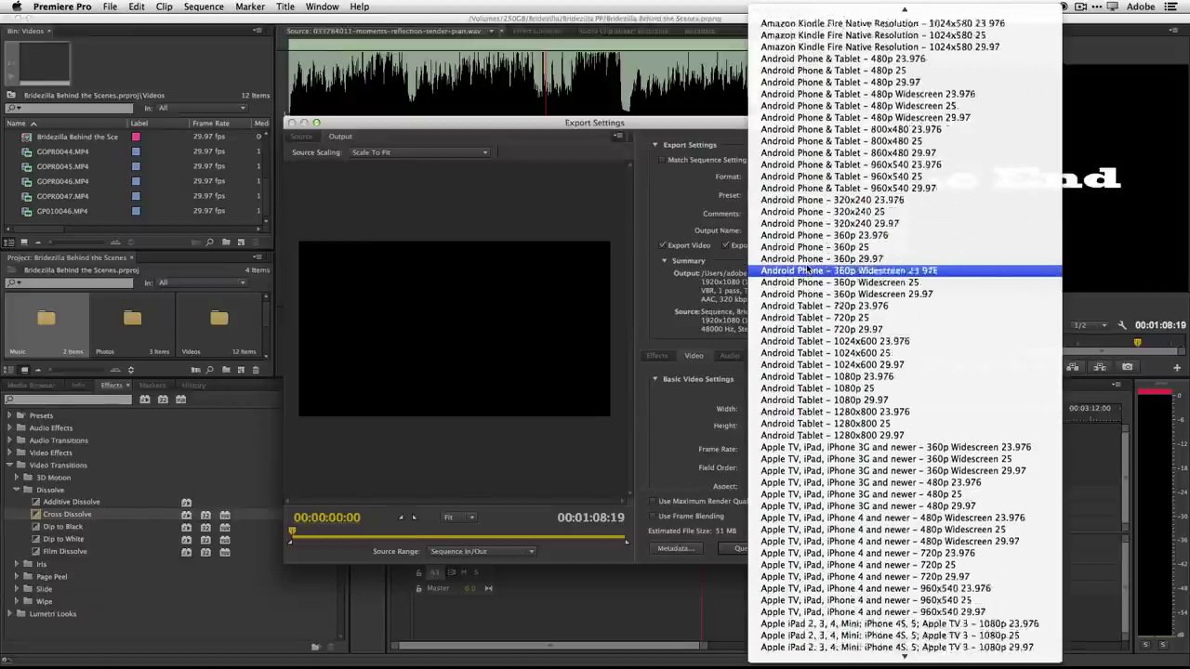
scroll(808, 269, "down", 8)
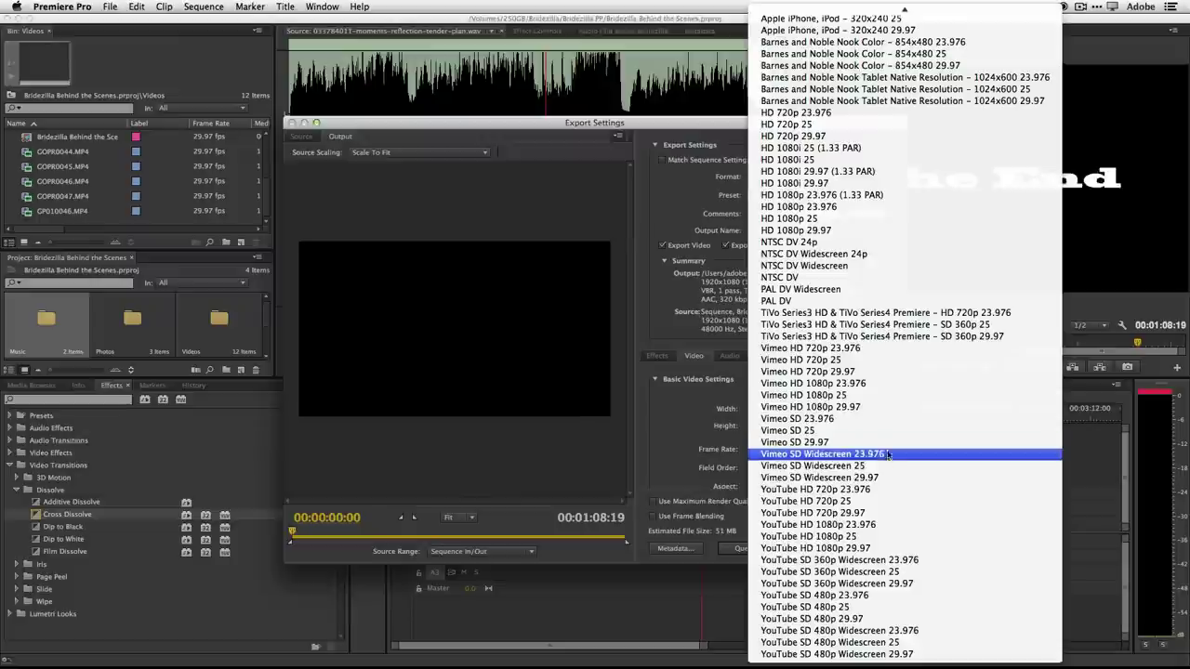
left_click(878, 549)
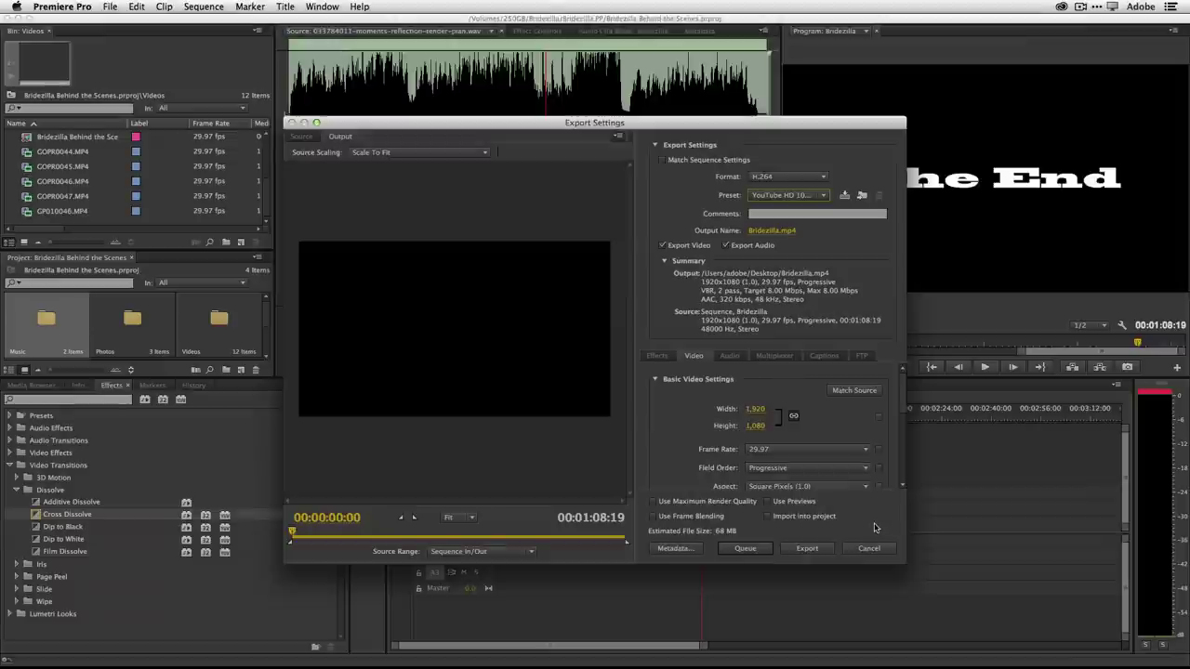
Check the output file's save location without changing it, and export the sequence as Bridezilla.mp4 to the Desktop.
left_click(745, 549)
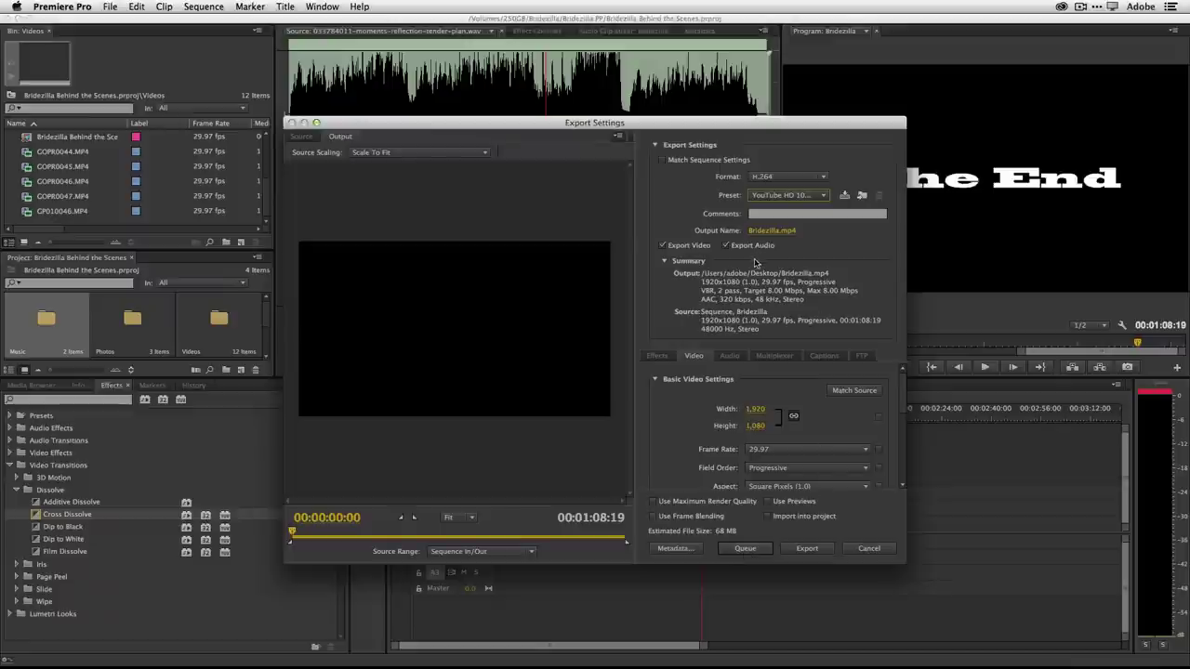
left_click(772, 229)
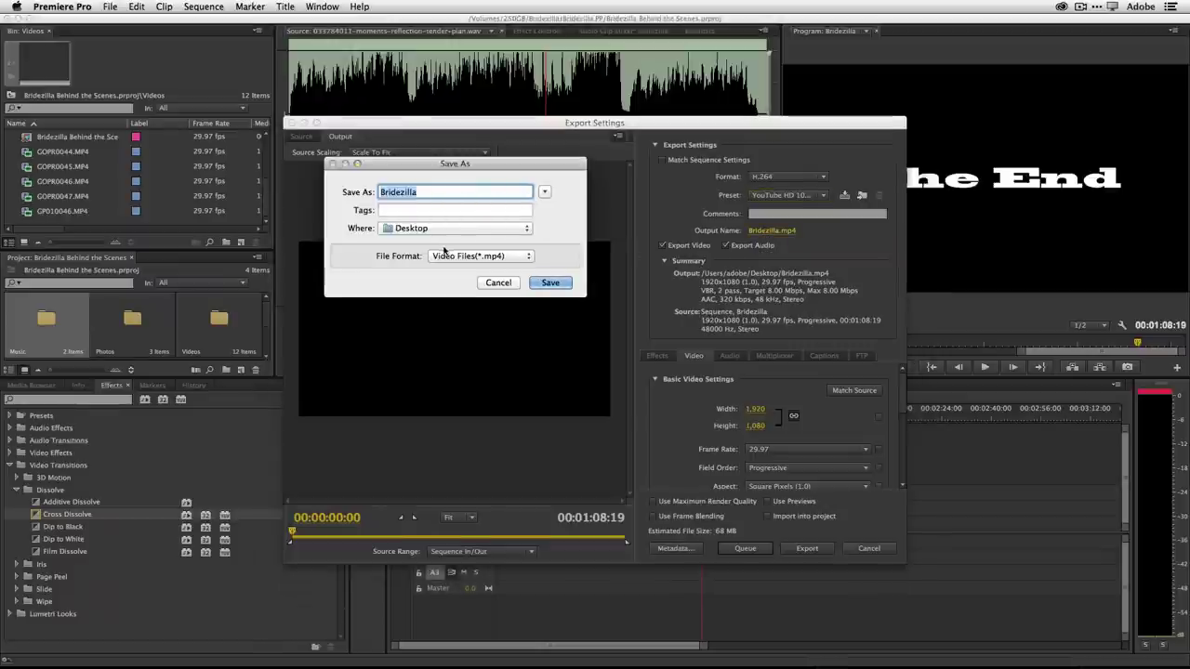
left_click(544, 192)
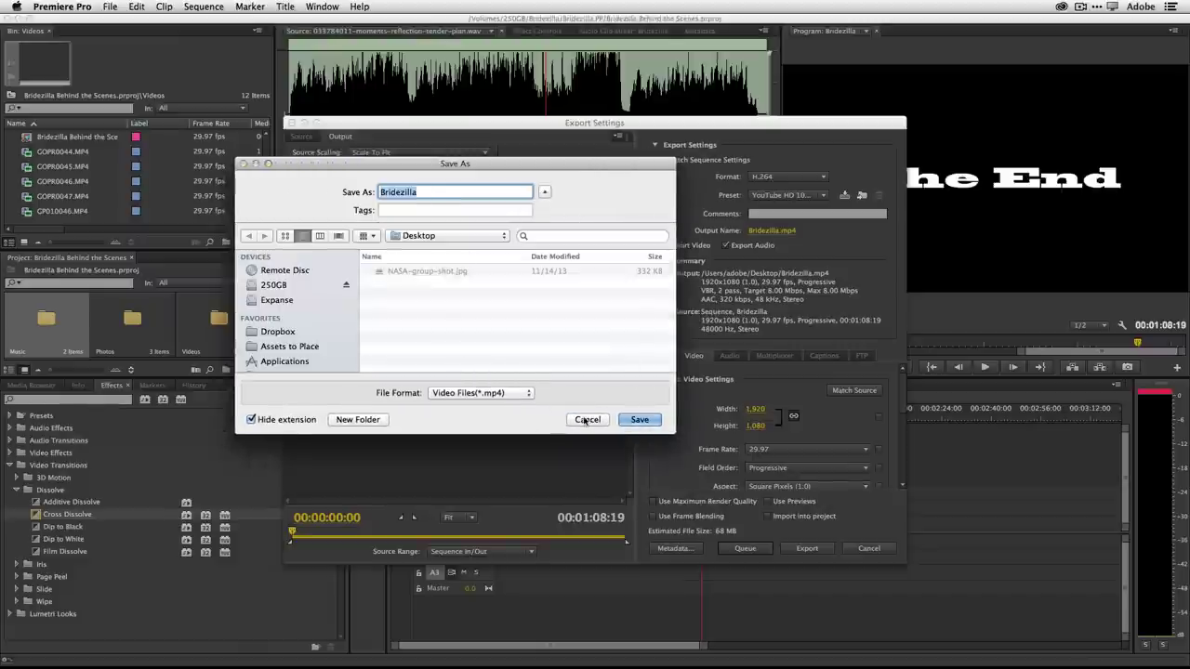
left_click(586, 420)
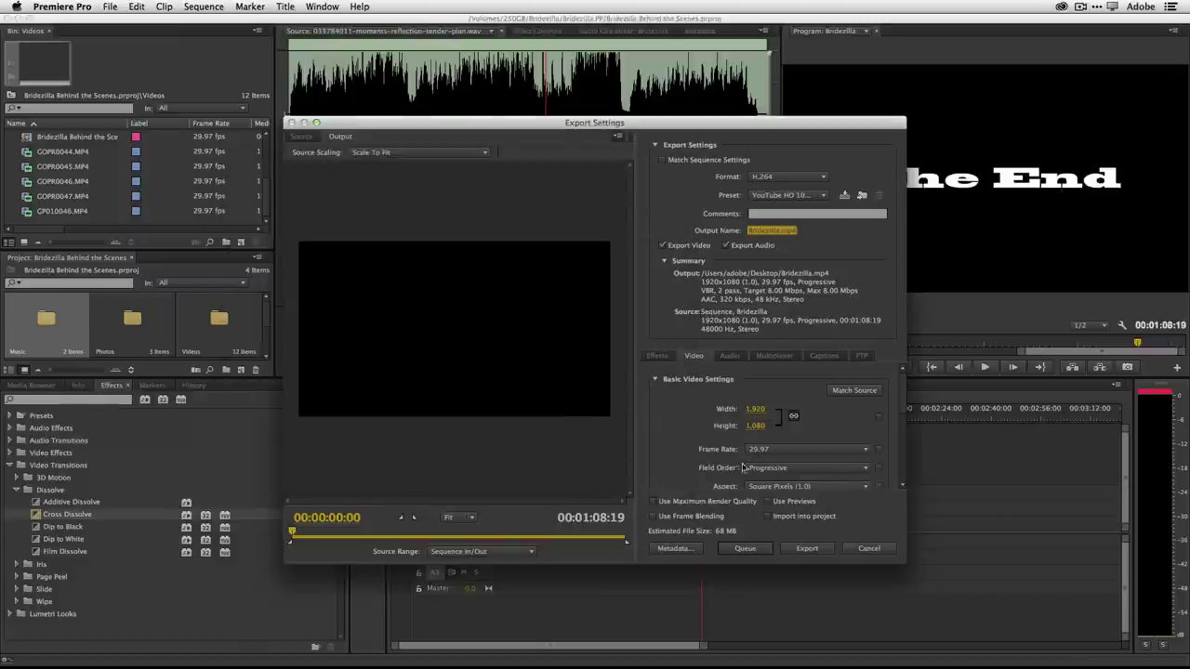
left_click(797, 550)
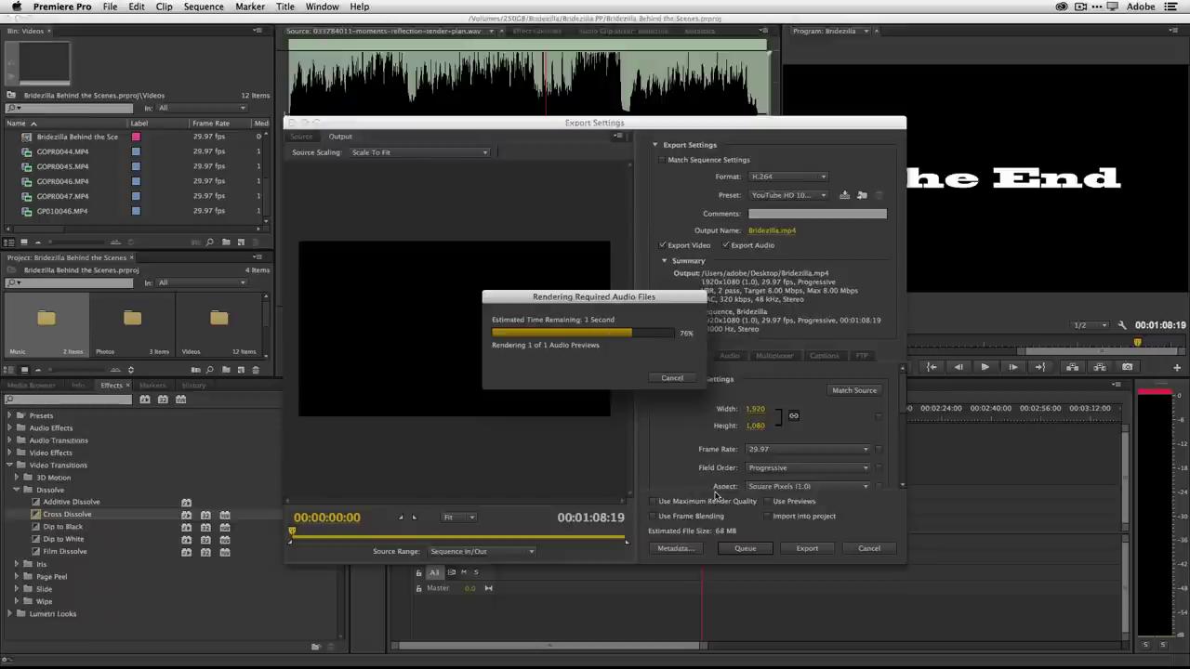